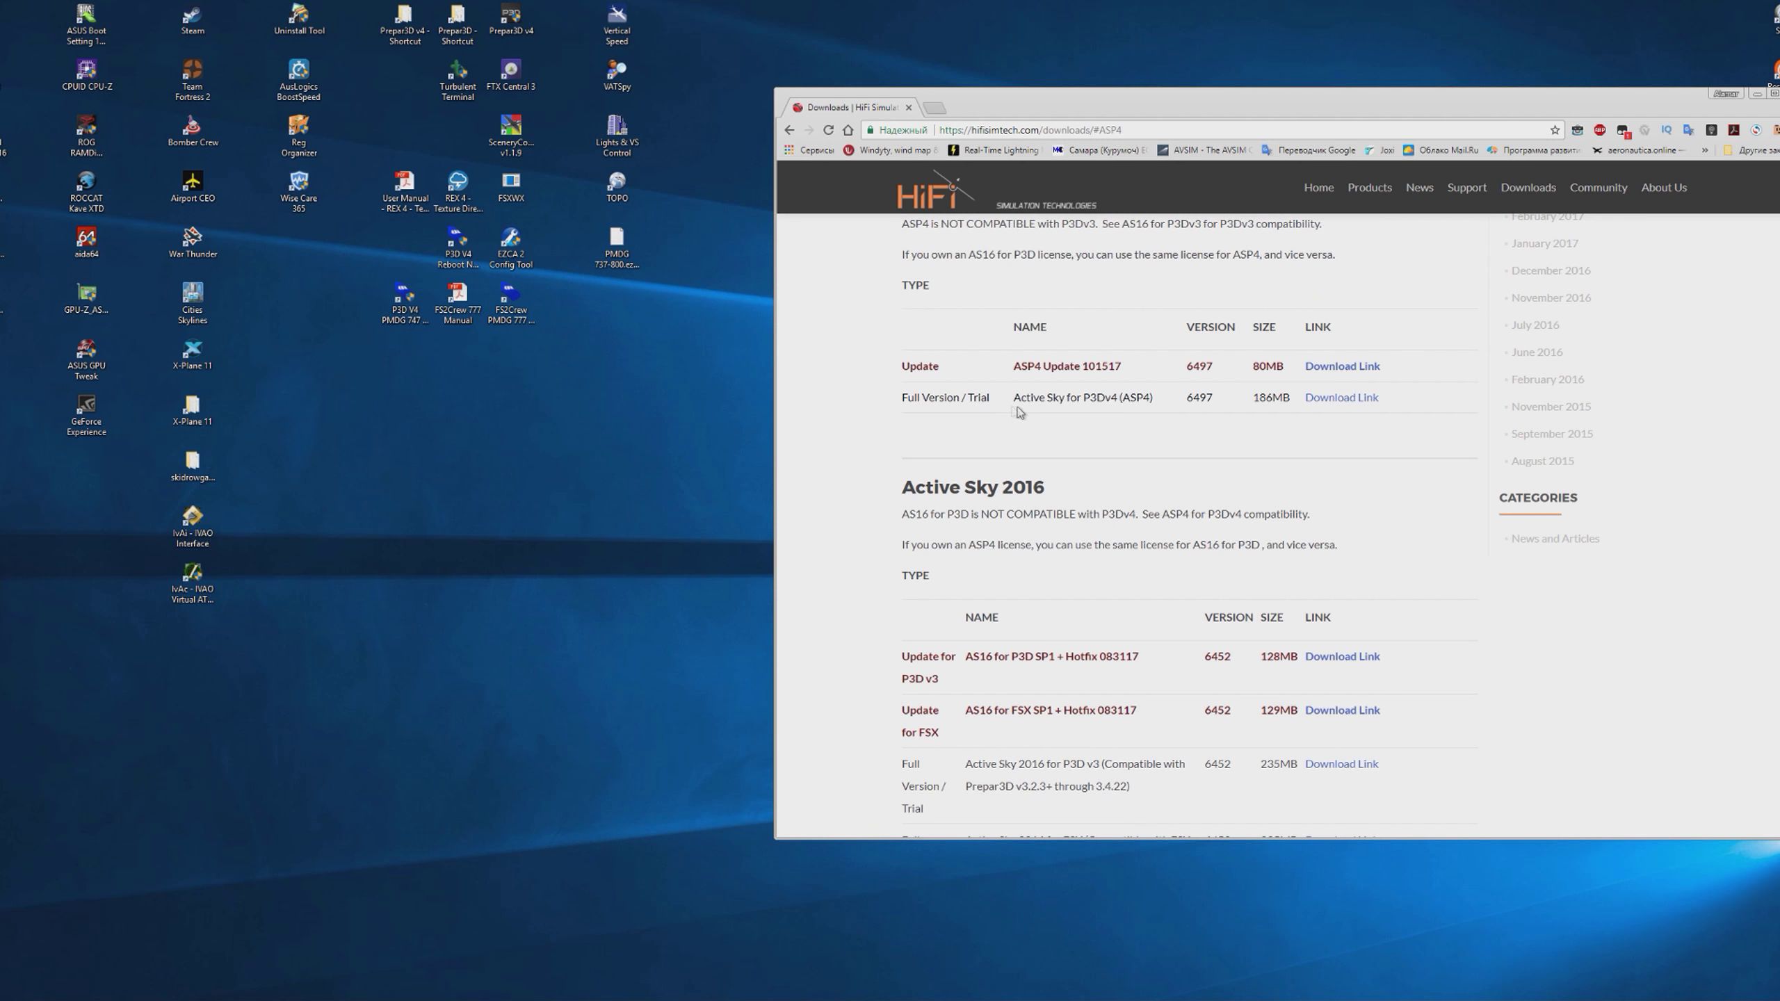
- Download the full version/trial of Active Sky for P3Dv4 (ASP4) from the HiFi downloads page
{"action": "left_click_drag", "start_coordinate": [909, 397], "coordinate": [987, 398]}
{"action": "left_click", "coordinate": [1054, 397]}
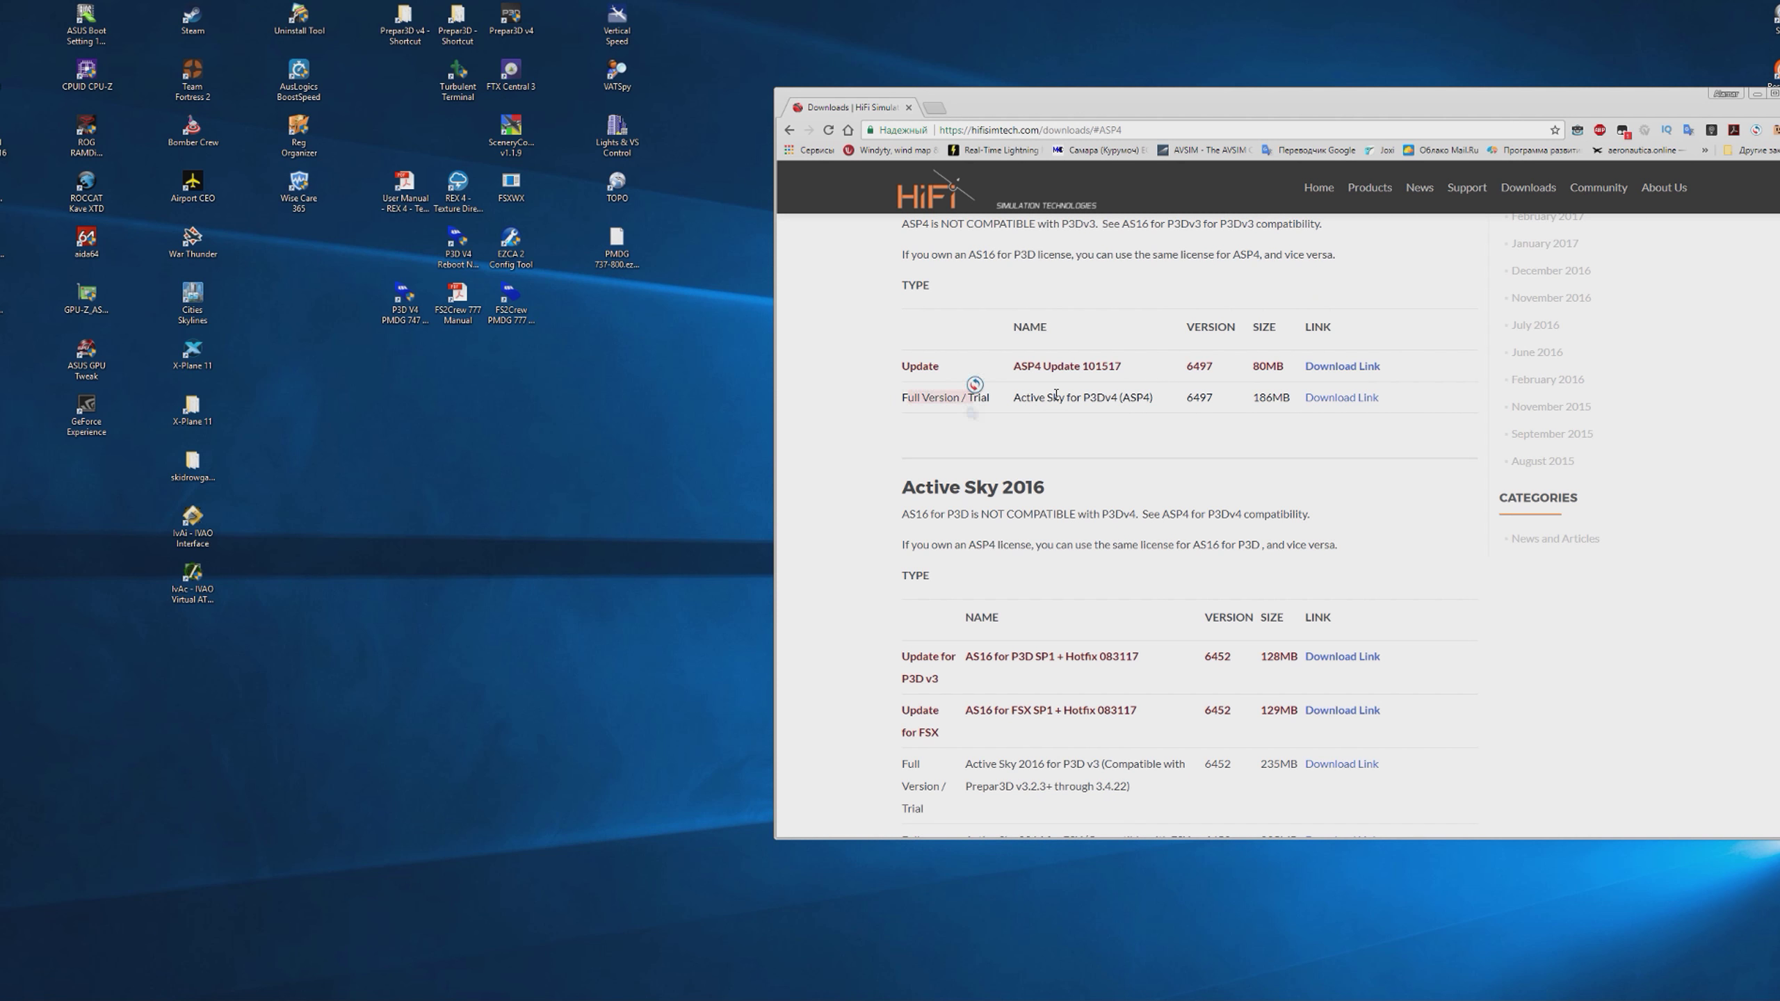
{"action": "left_click", "coordinate": [1350, 398]}
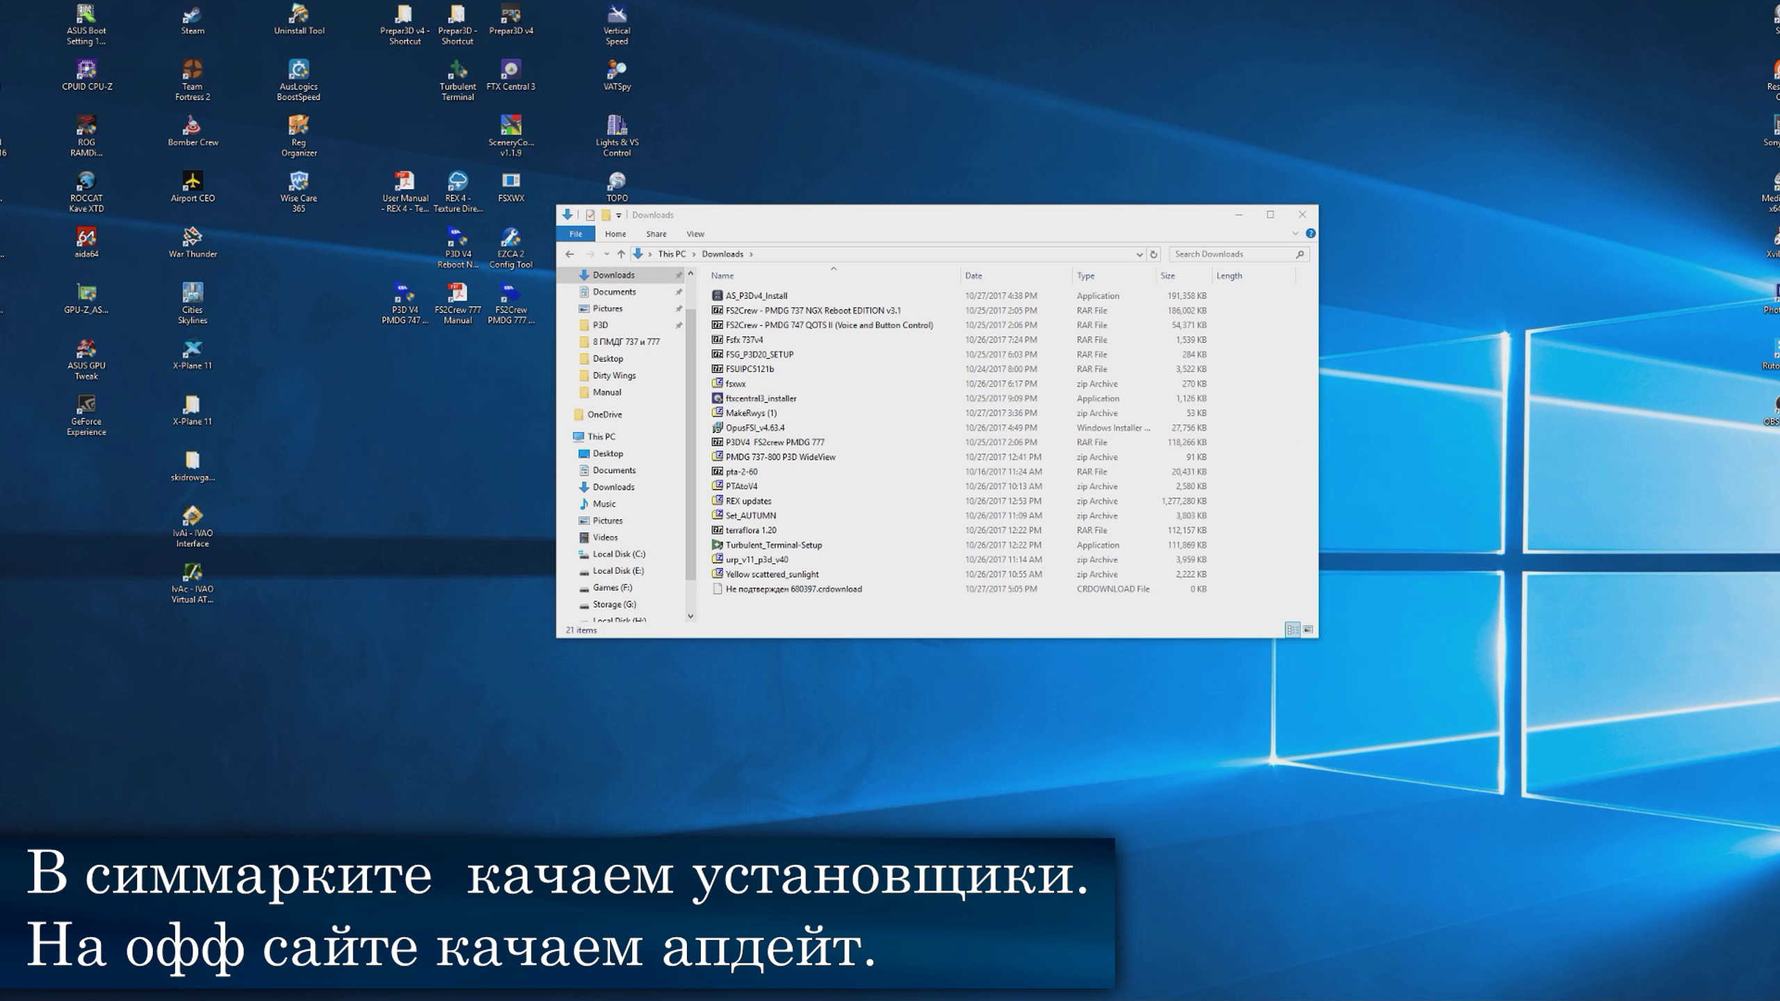
- Run AS_P3Dv4_Install from the Downloads folder, accept the licence agreement and install into F:\AS_P3Dv4
{"action": "mouse_move", "coordinate": [864, 219]}
{"action": "left_mouse_down"}
{"action": "mouse_move", "coordinate": [469, 168]}
{"action": "mouse_move", "coordinate": [880, 217]}
{"action": "left_mouse_up"}
{"action": "double_click", "coordinate": [786, 298]}
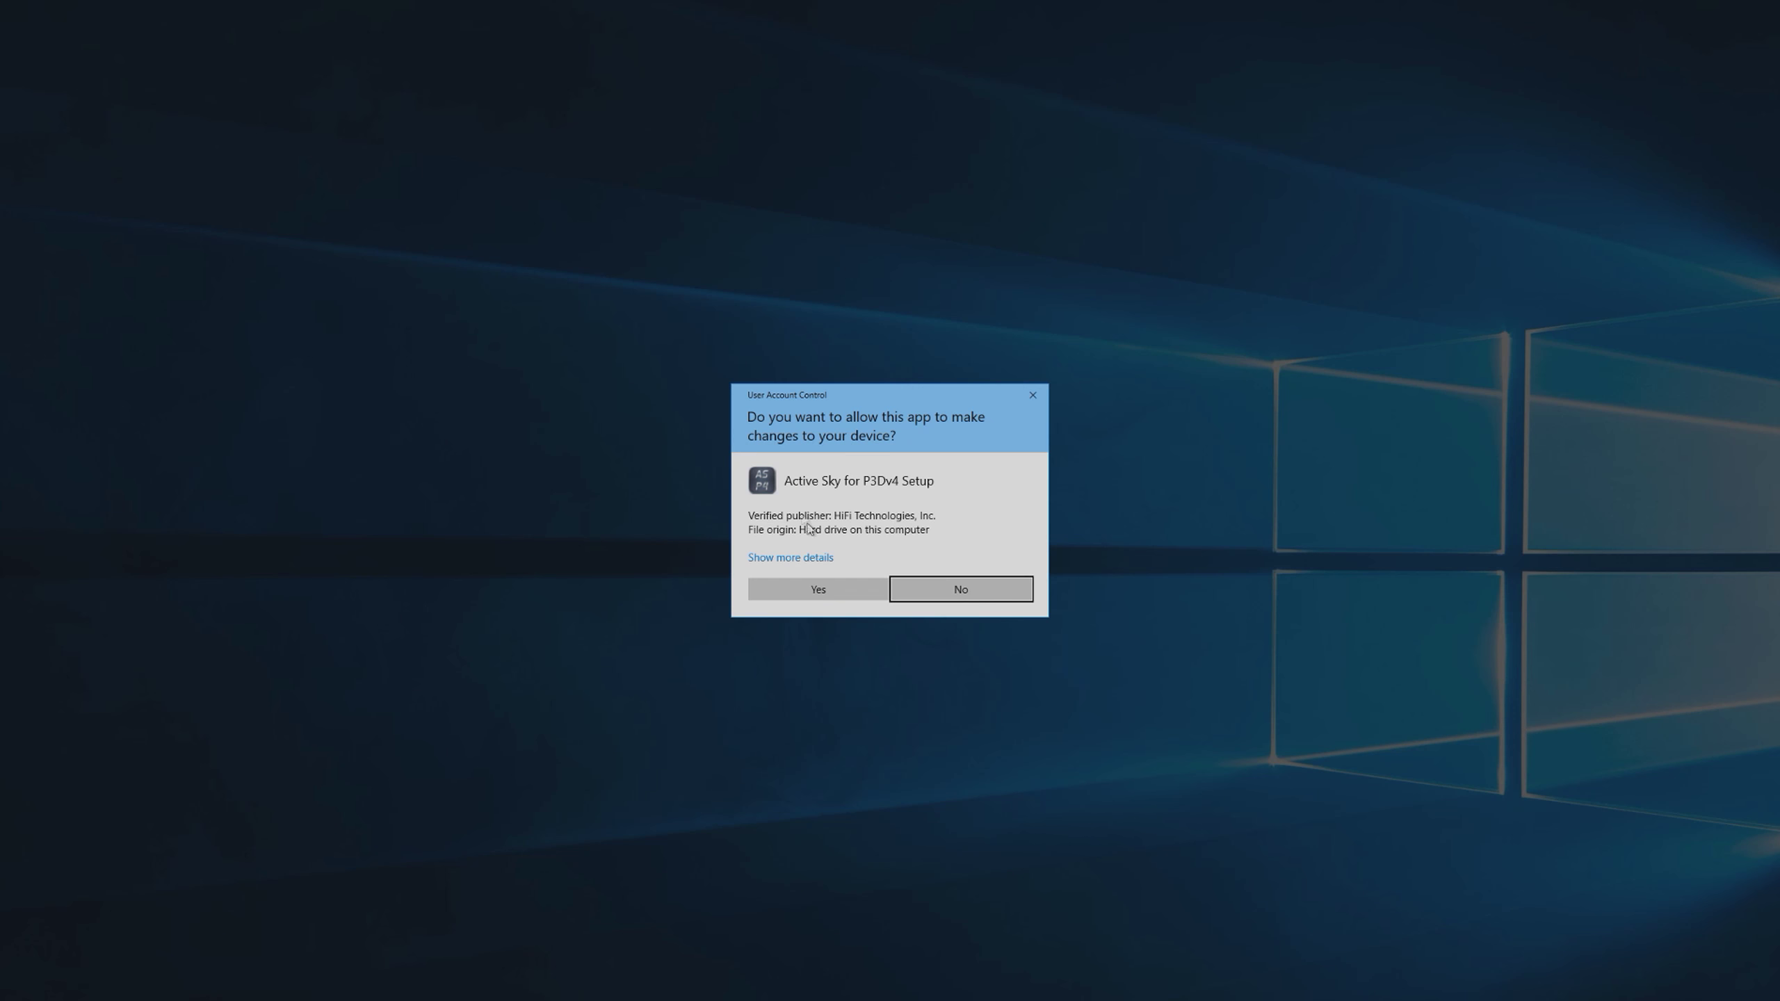
{"action": "left_click", "coordinate": [846, 593]}
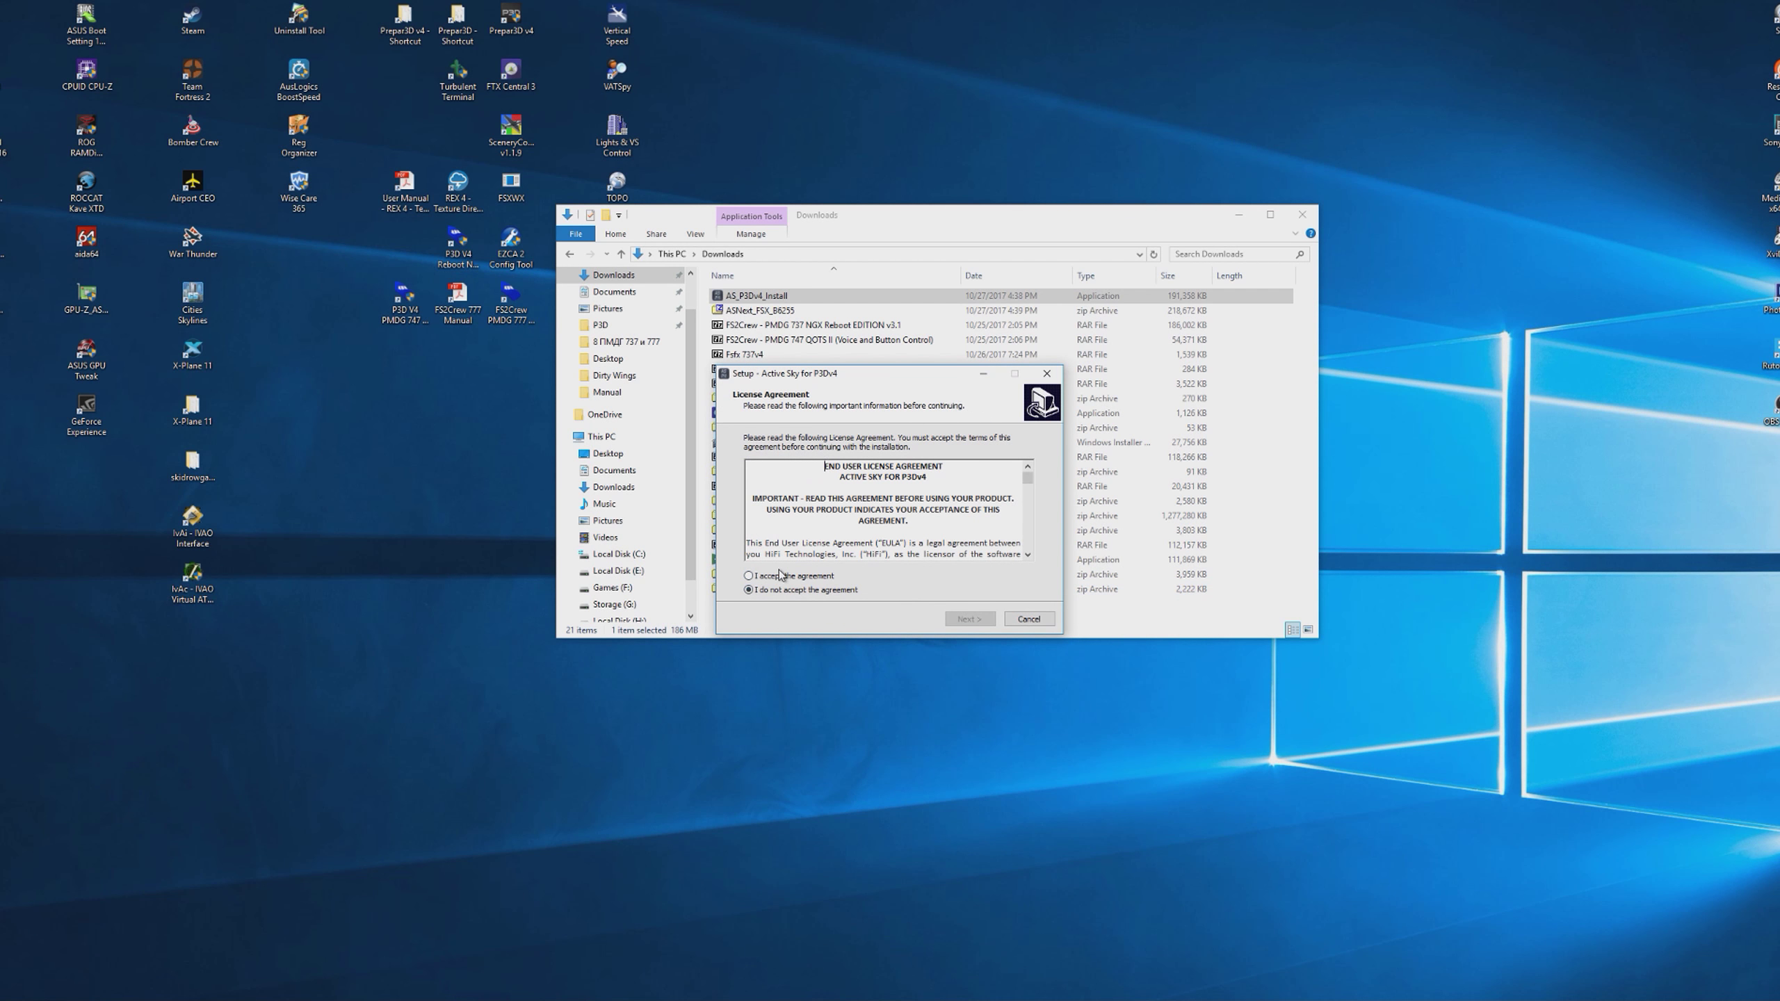
{"action": "left_click", "coordinate": [819, 577]}
{"action": "left_click", "coordinate": [967, 619]}
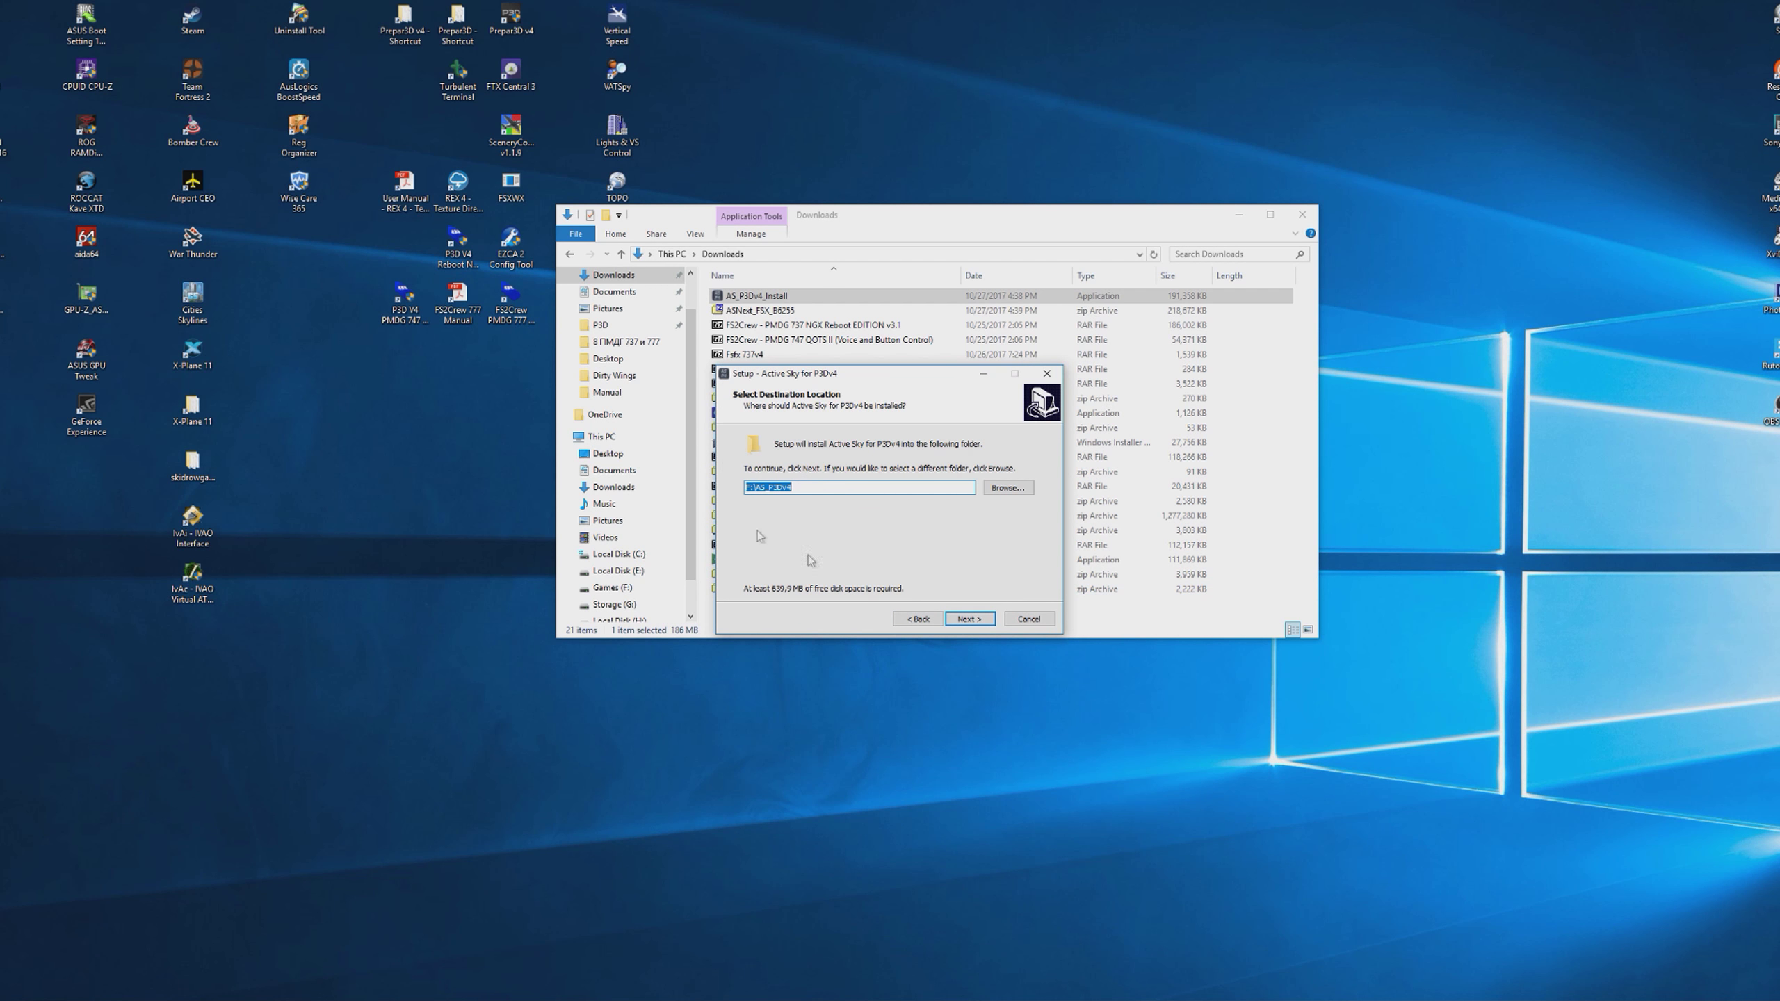
{"action": "left_click", "coordinate": [970, 624]}
{"action": "left_click", "coordinate": [970, 621]}
{"action": "left_click", "coordinate": [970, 619]}
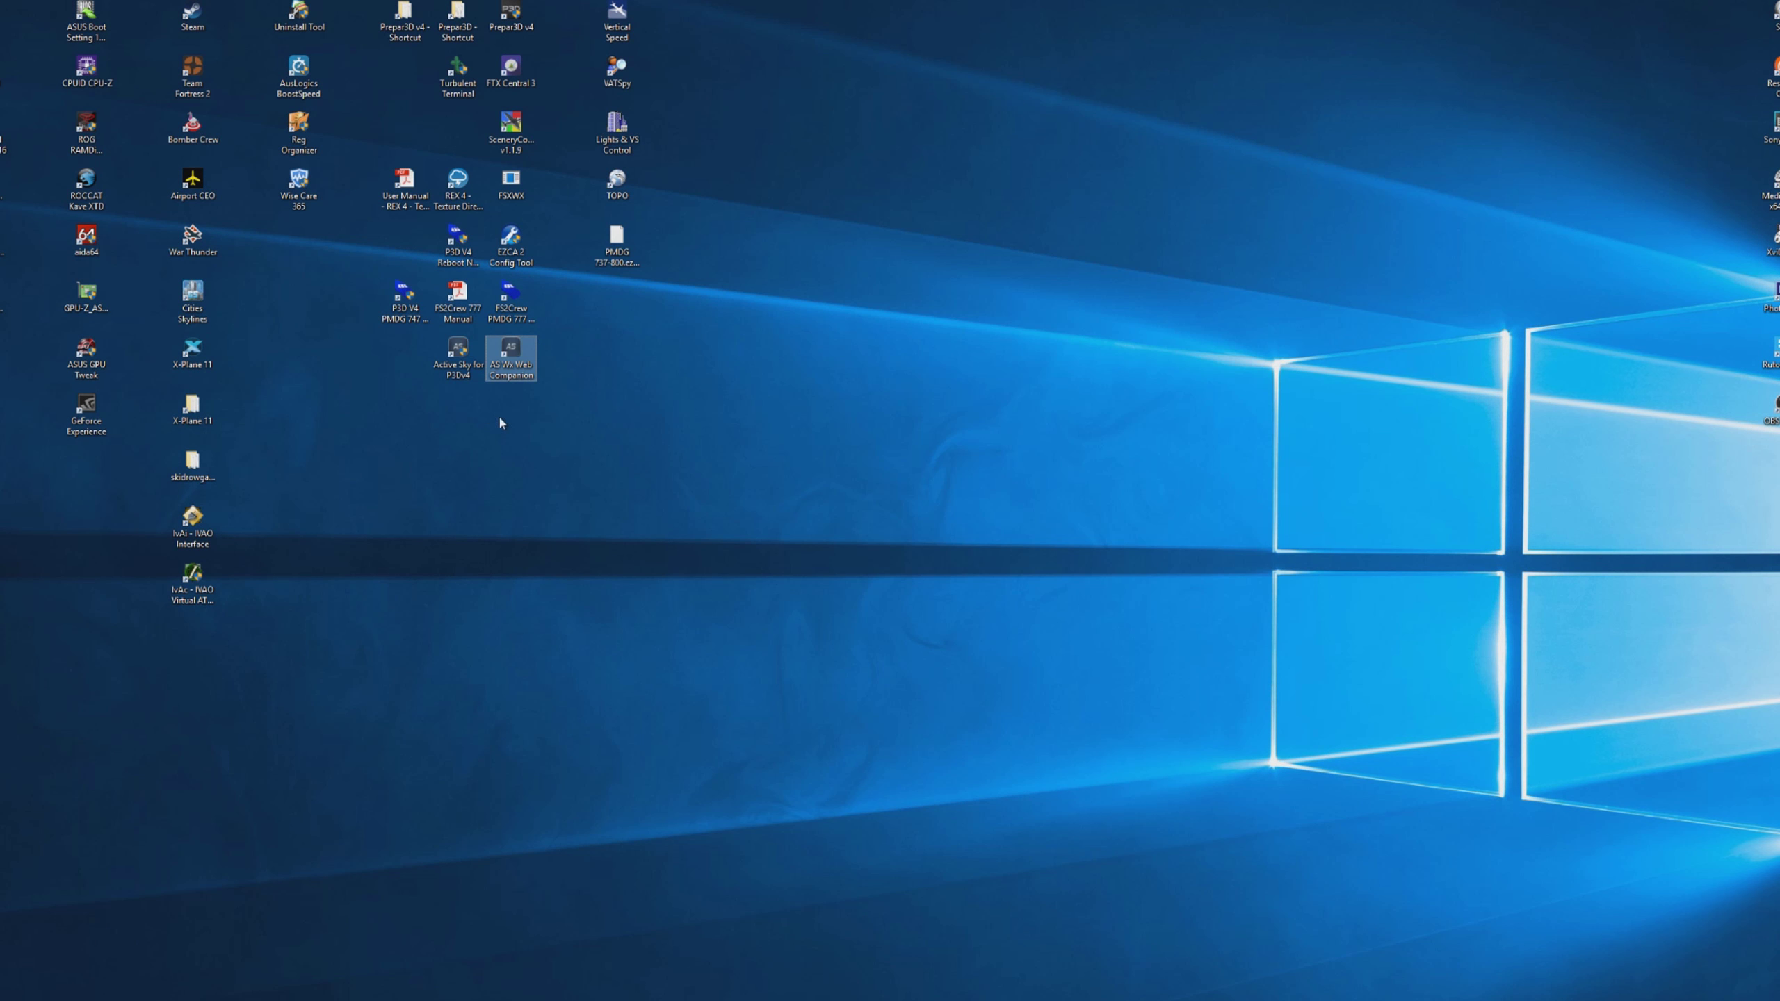
- Launch Active Sky for P3Dv4 from the desktop and allow it through Windows Firewall on public networks
{"action": "double_click", "coordinate": [501, 359]}
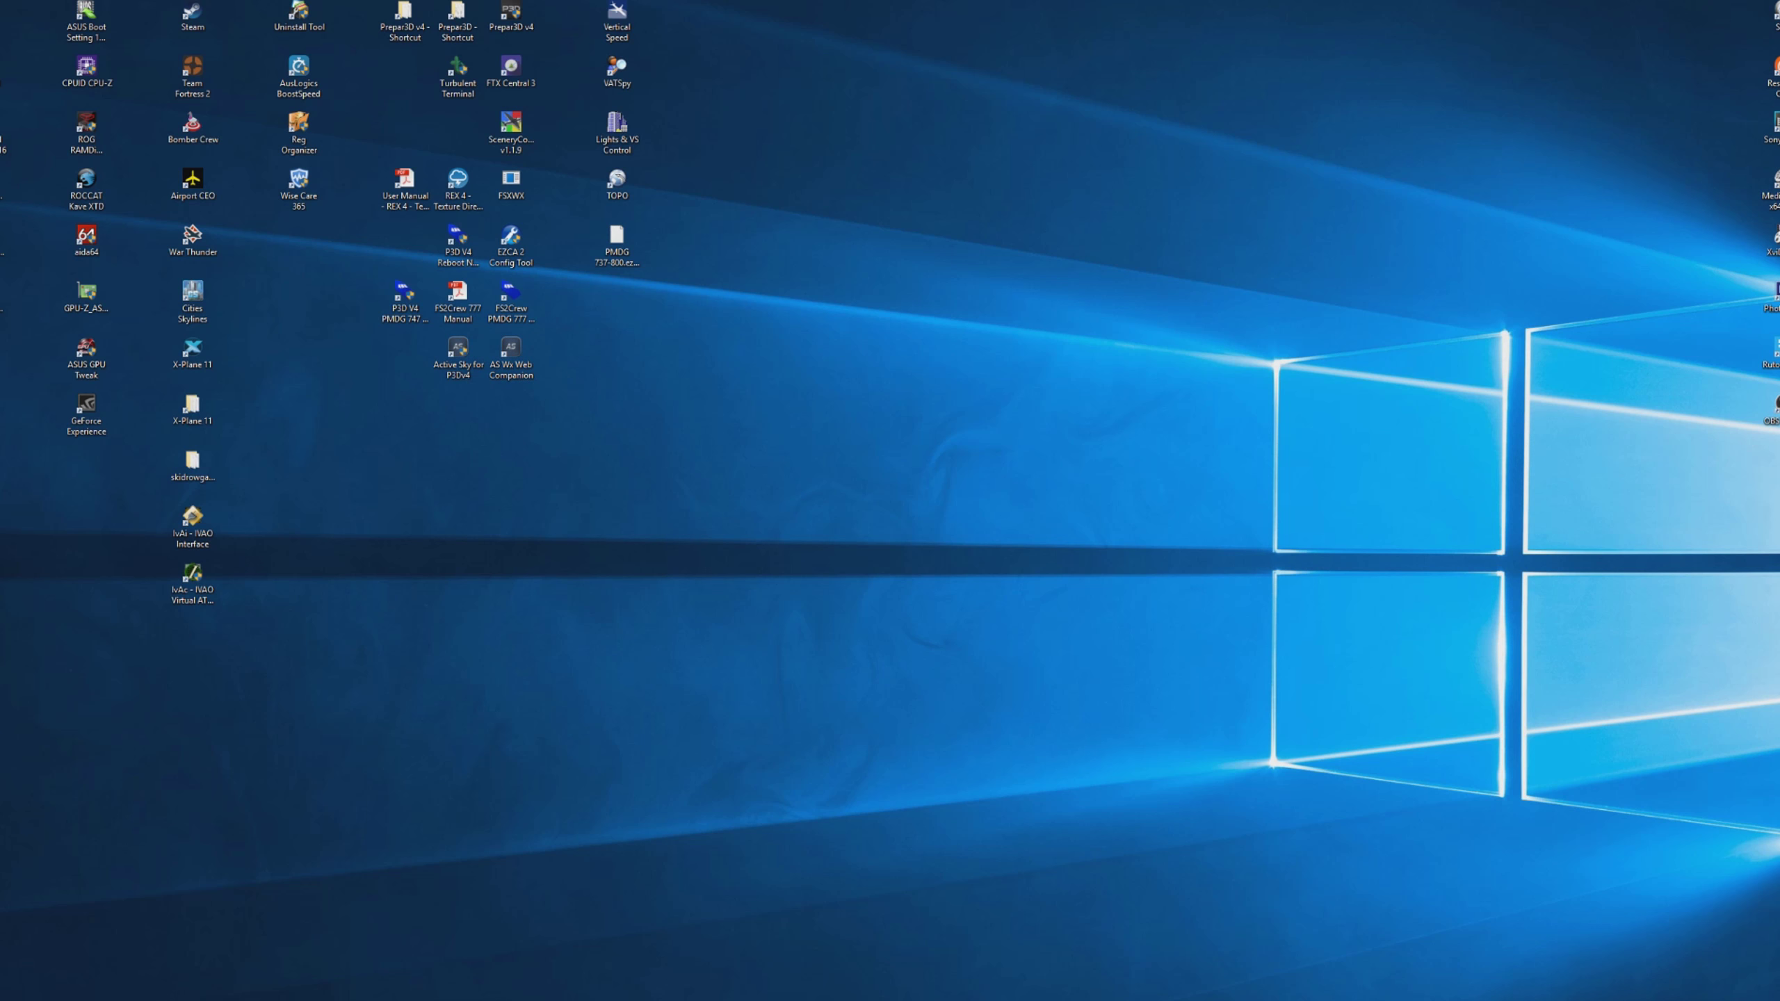
{"action": "double_click", "coordinate": [475, 352]}
{"action": "left_click", "coordinate": [843, 584]}
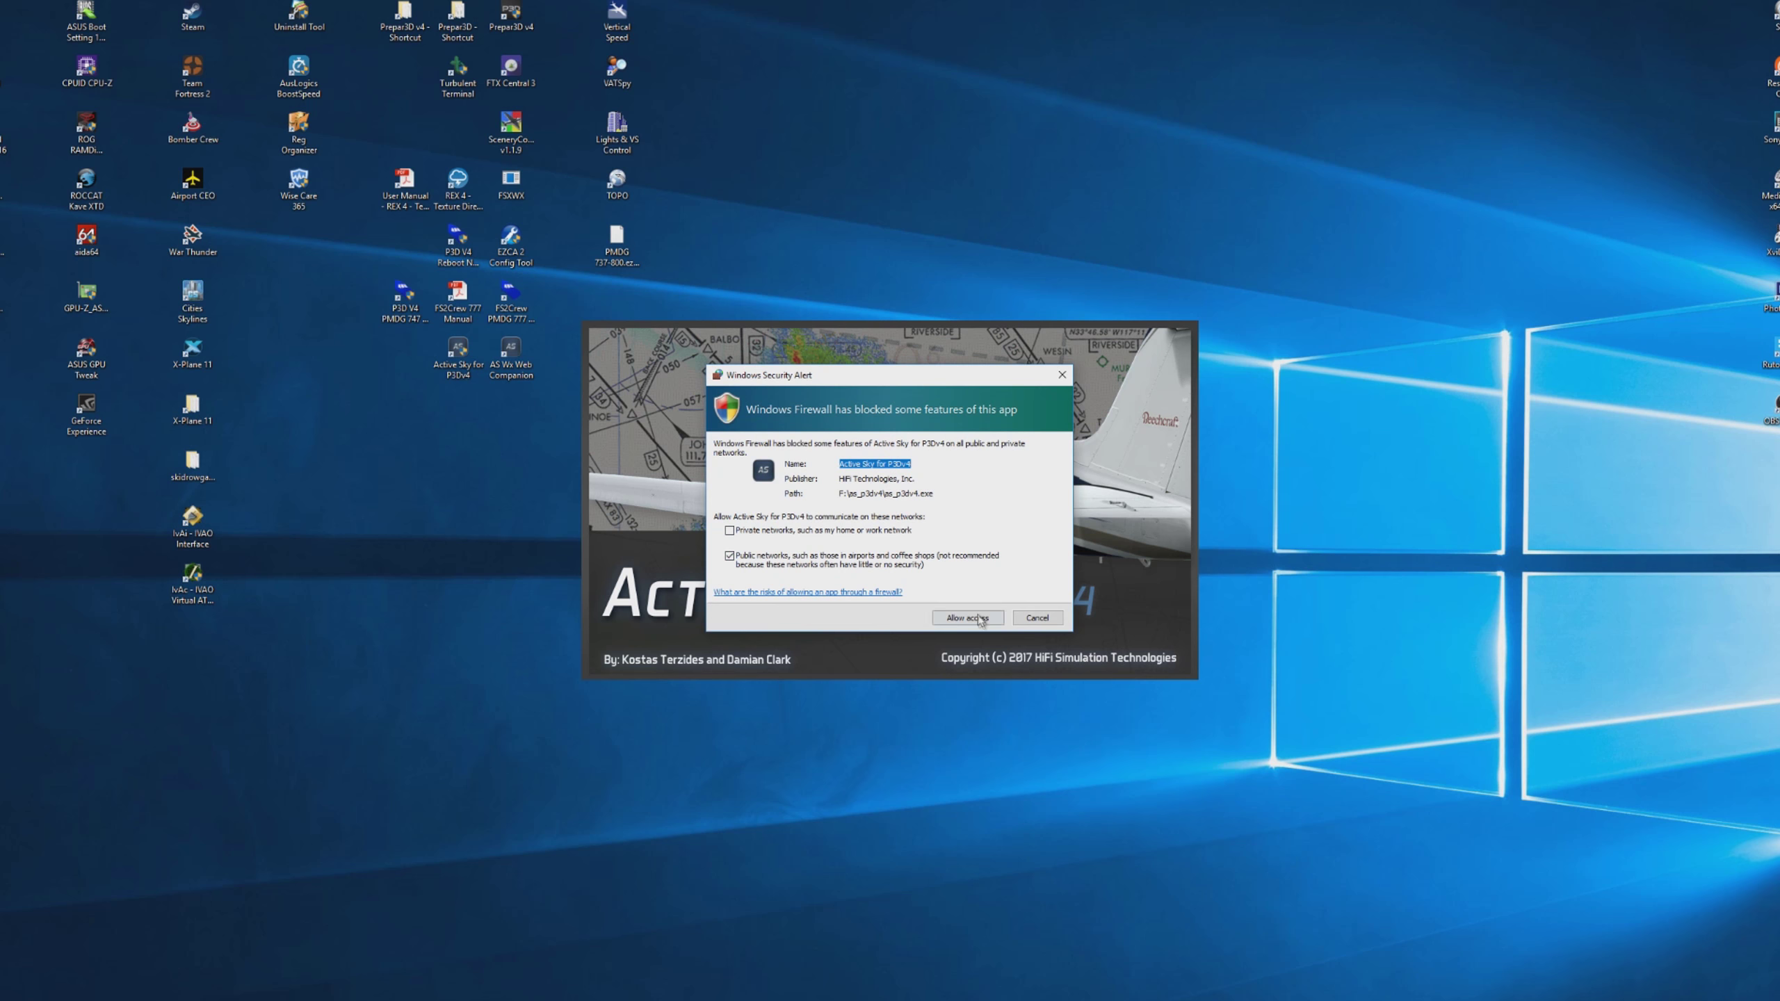
{"action": "left_click", "coordinate": [969, 617]}
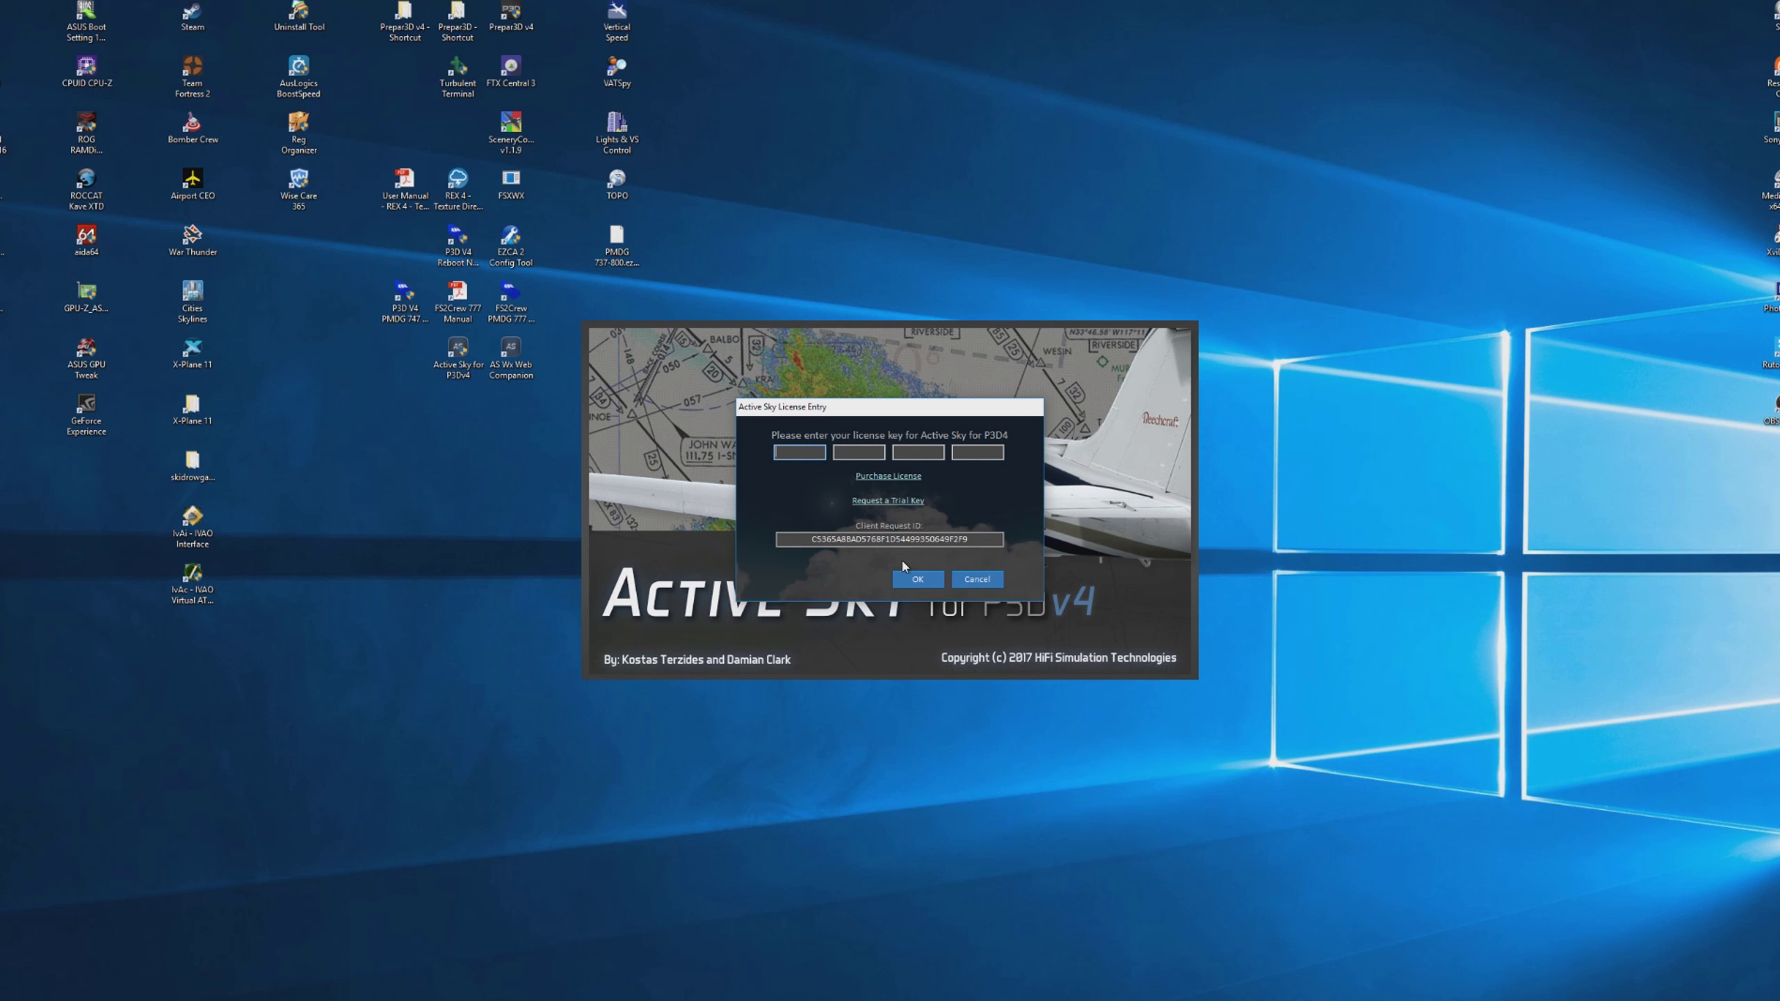
- Activate Active Sky for P3Dv4 with the licence key
{"action": "key", "text": "Return"}
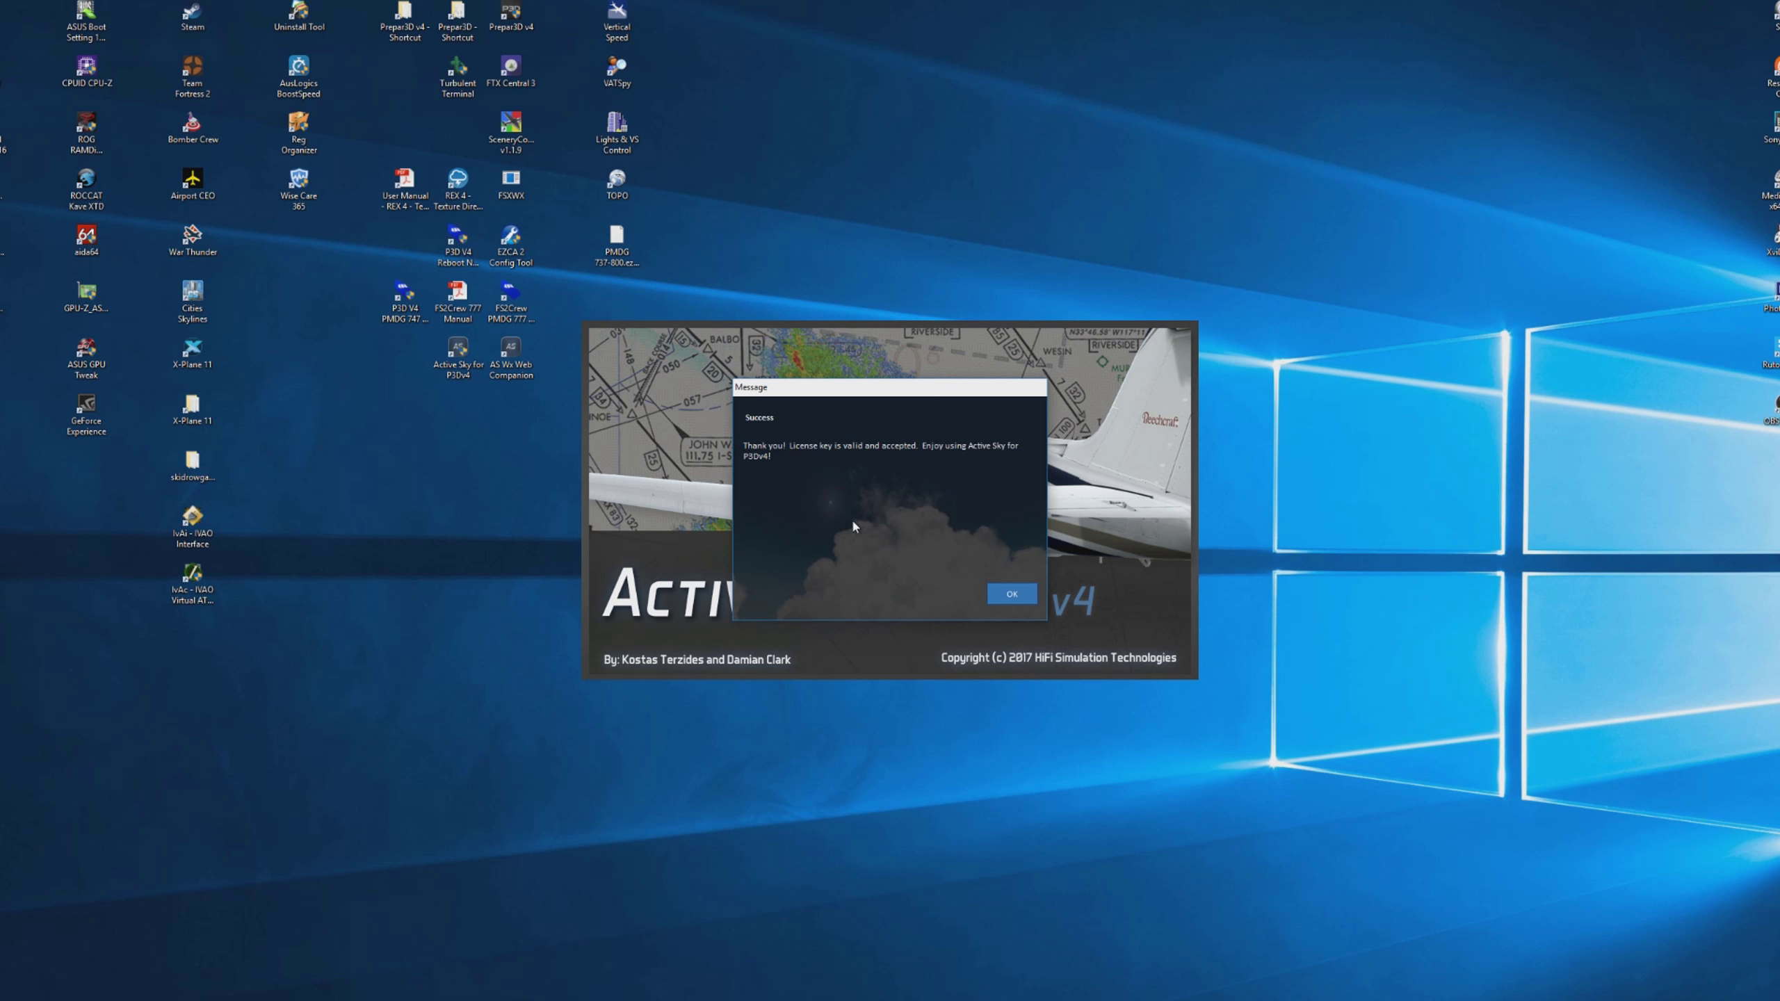
{"action": "left_click", "coordinate": [1011, 594]}
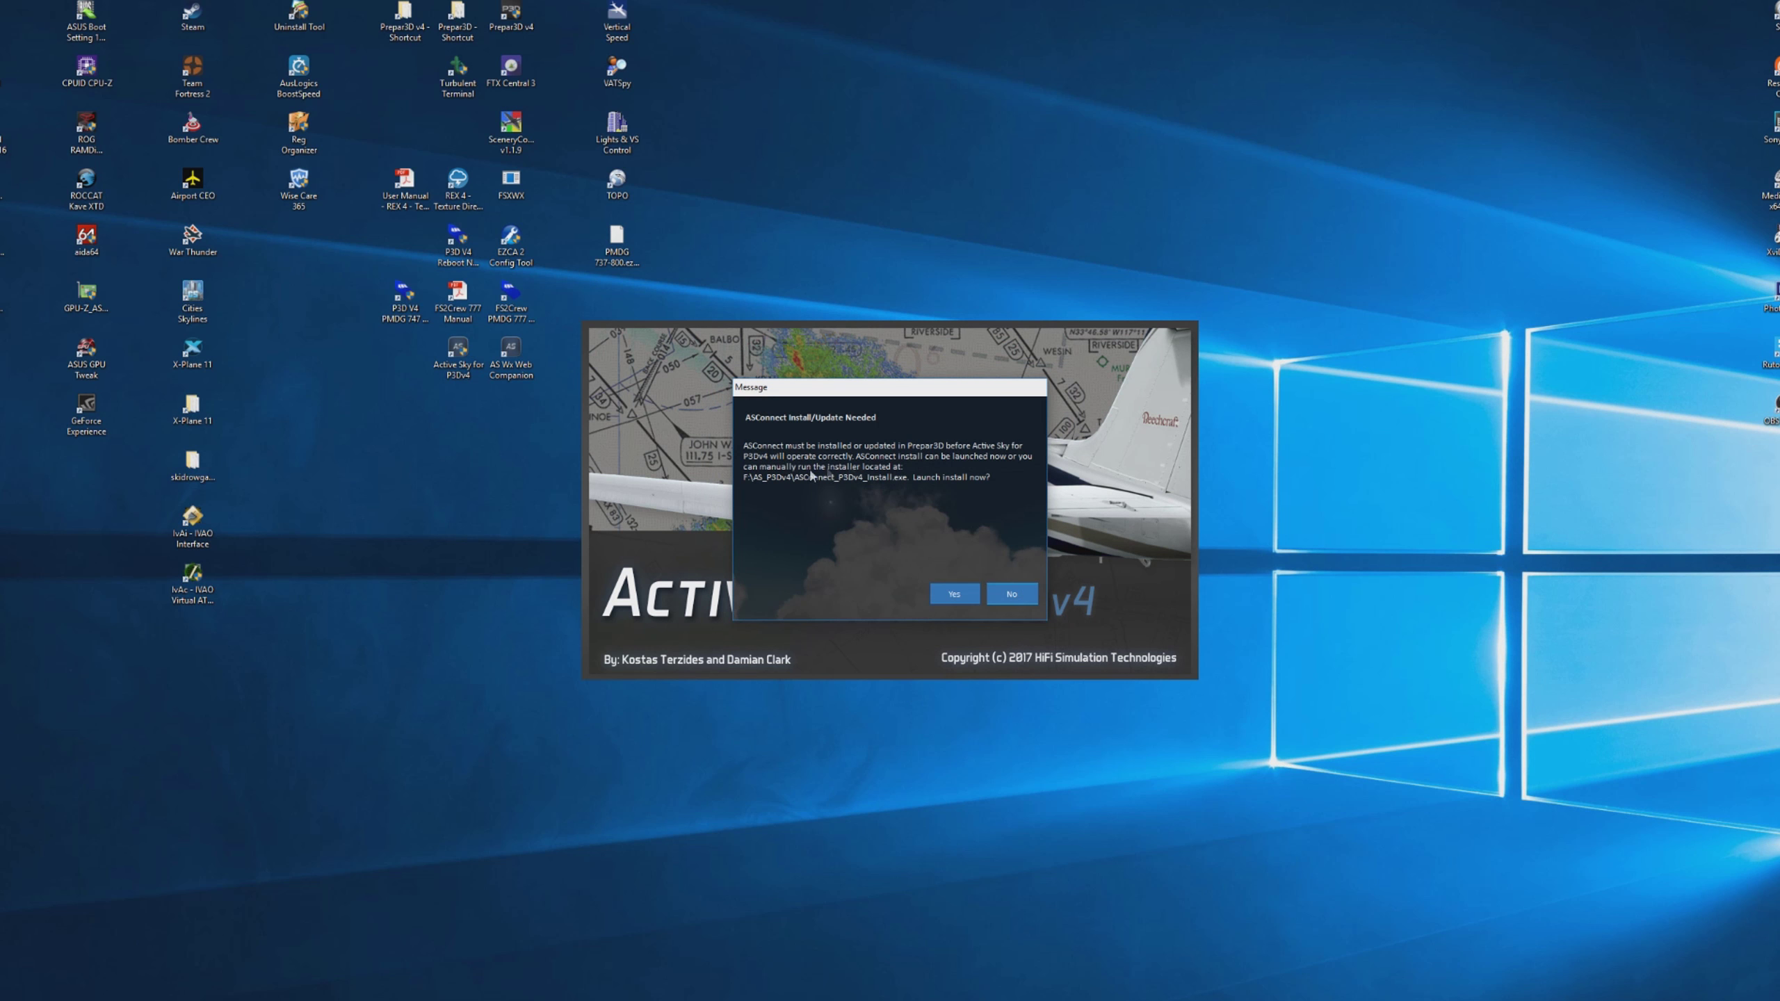
- Launch the ASConnect for P3Dv4 installer, accept its licence agreement and install it into F:\Prepar3D
{"action": "left_click", "coordinate": [954, 593]}
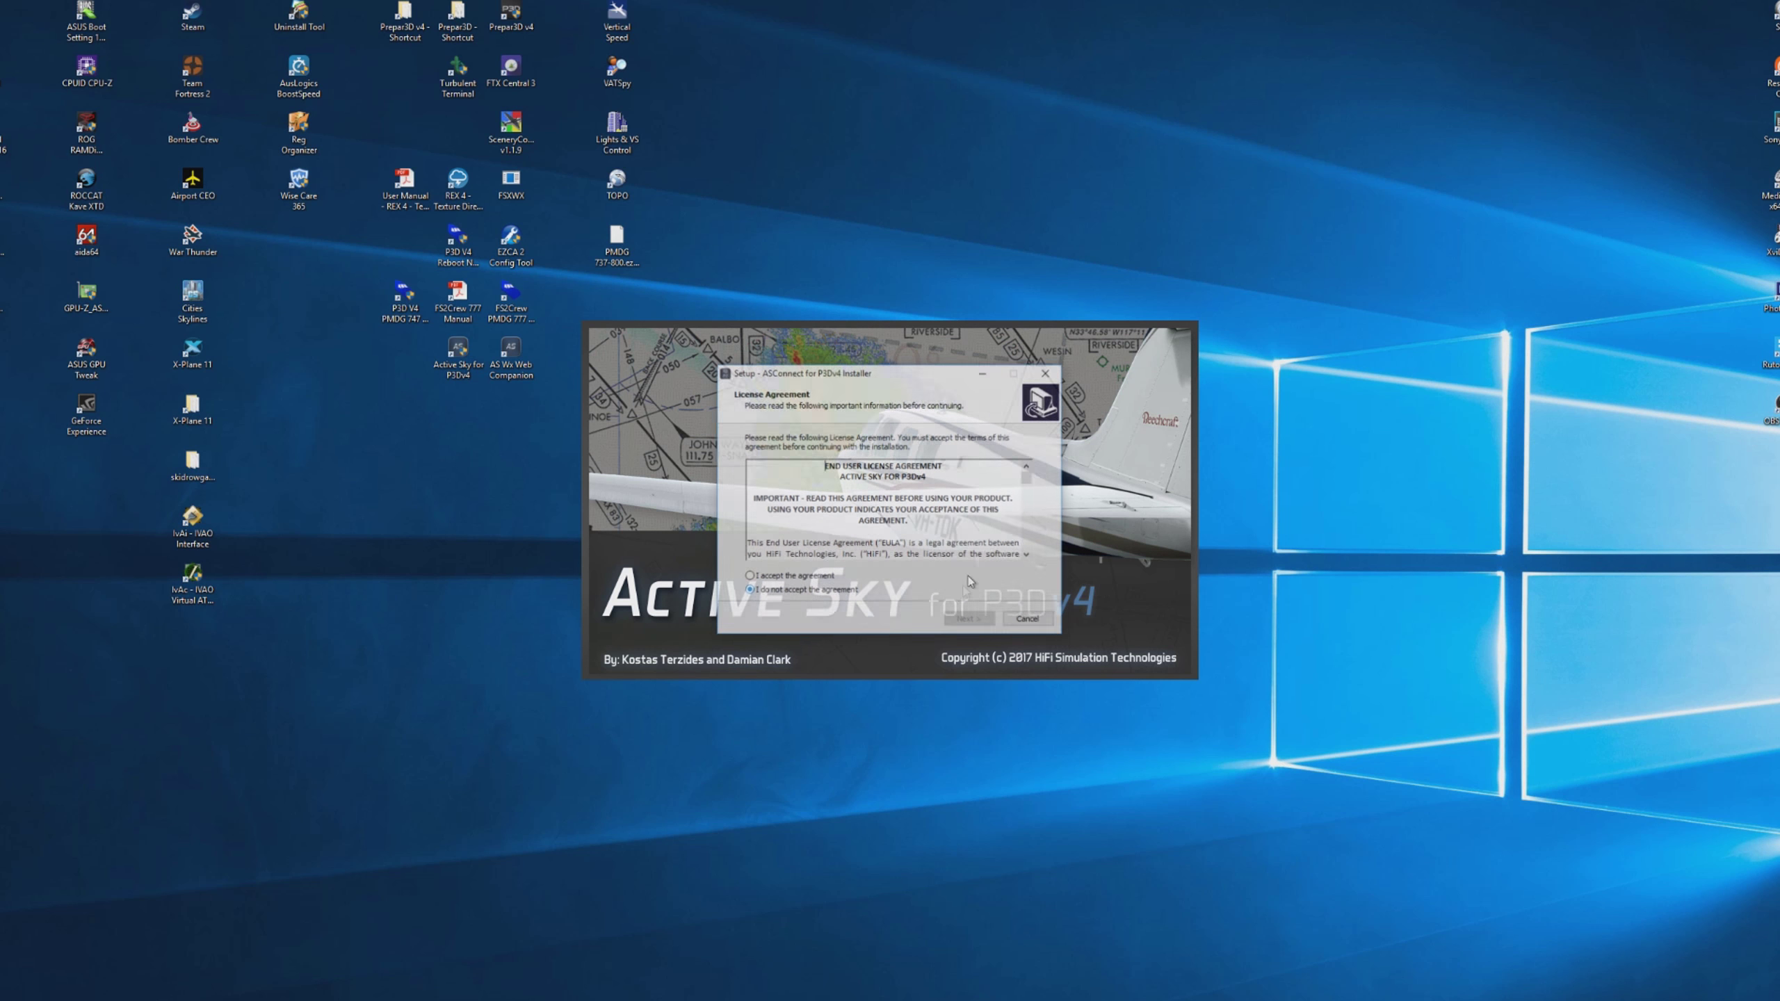
{"action": "left_click", "coordinate": [791, 576]}
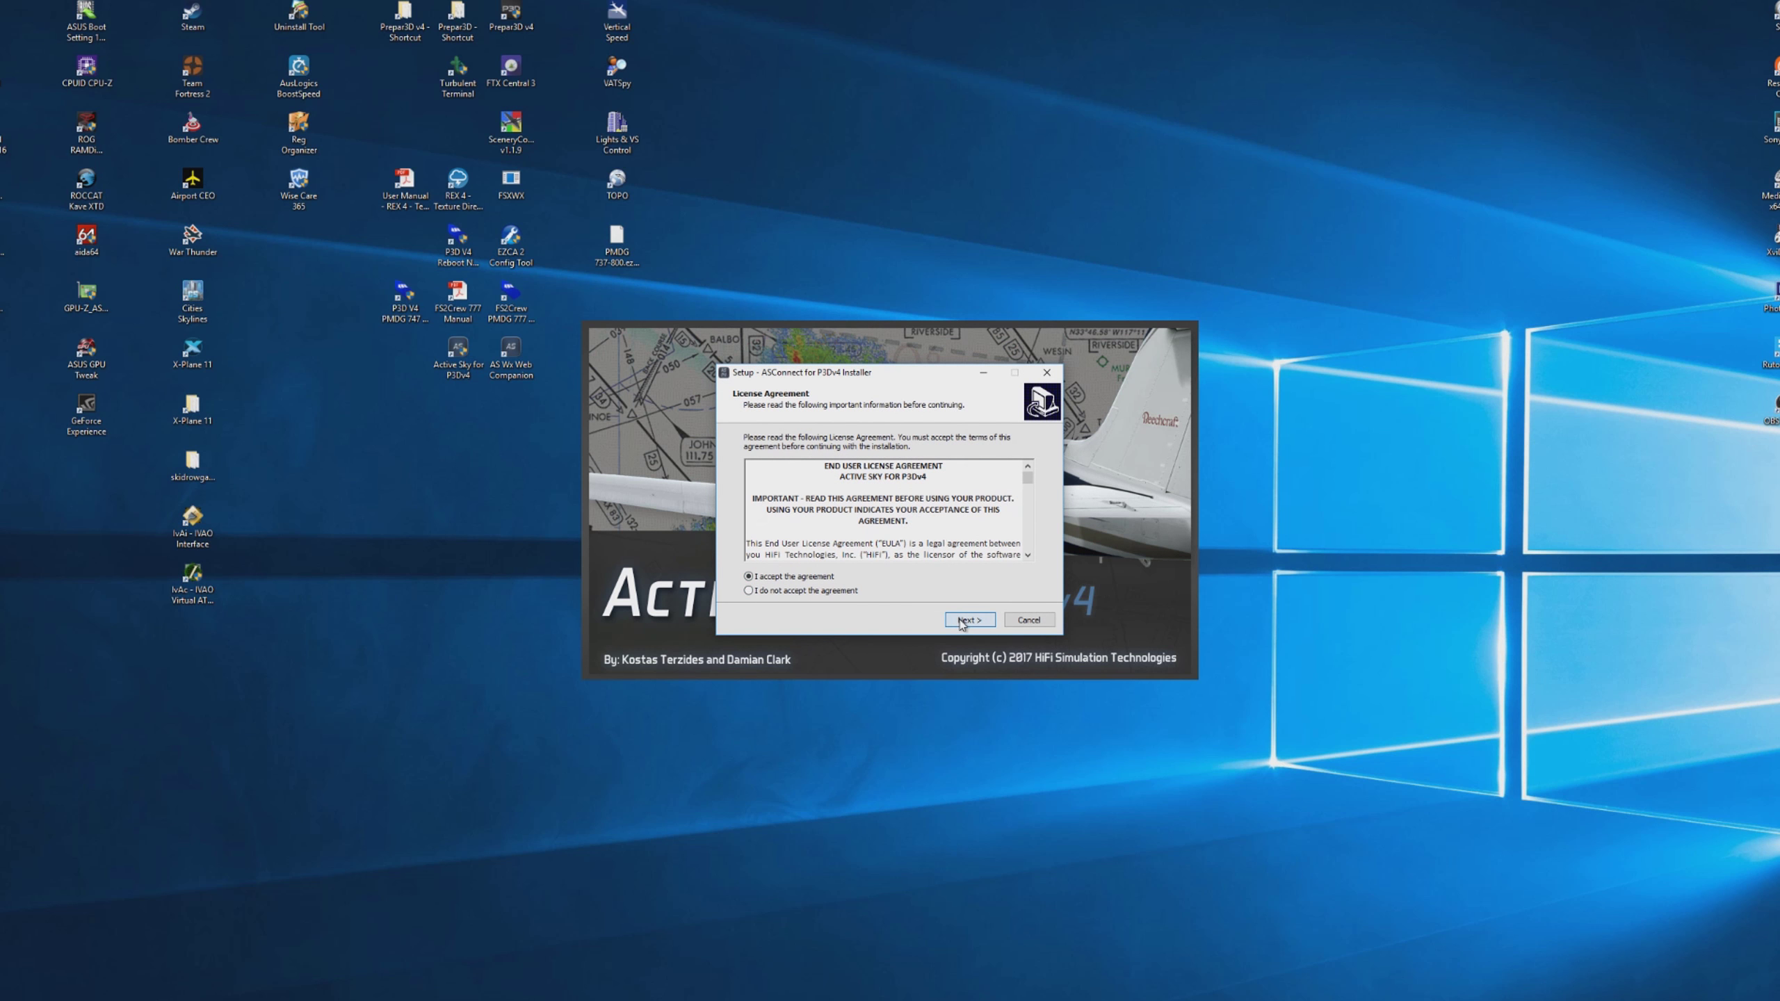
{"action": "left_click", "coordinate": [969, 619]}
{"action": "left_click", "coordinate": [970, 620]}
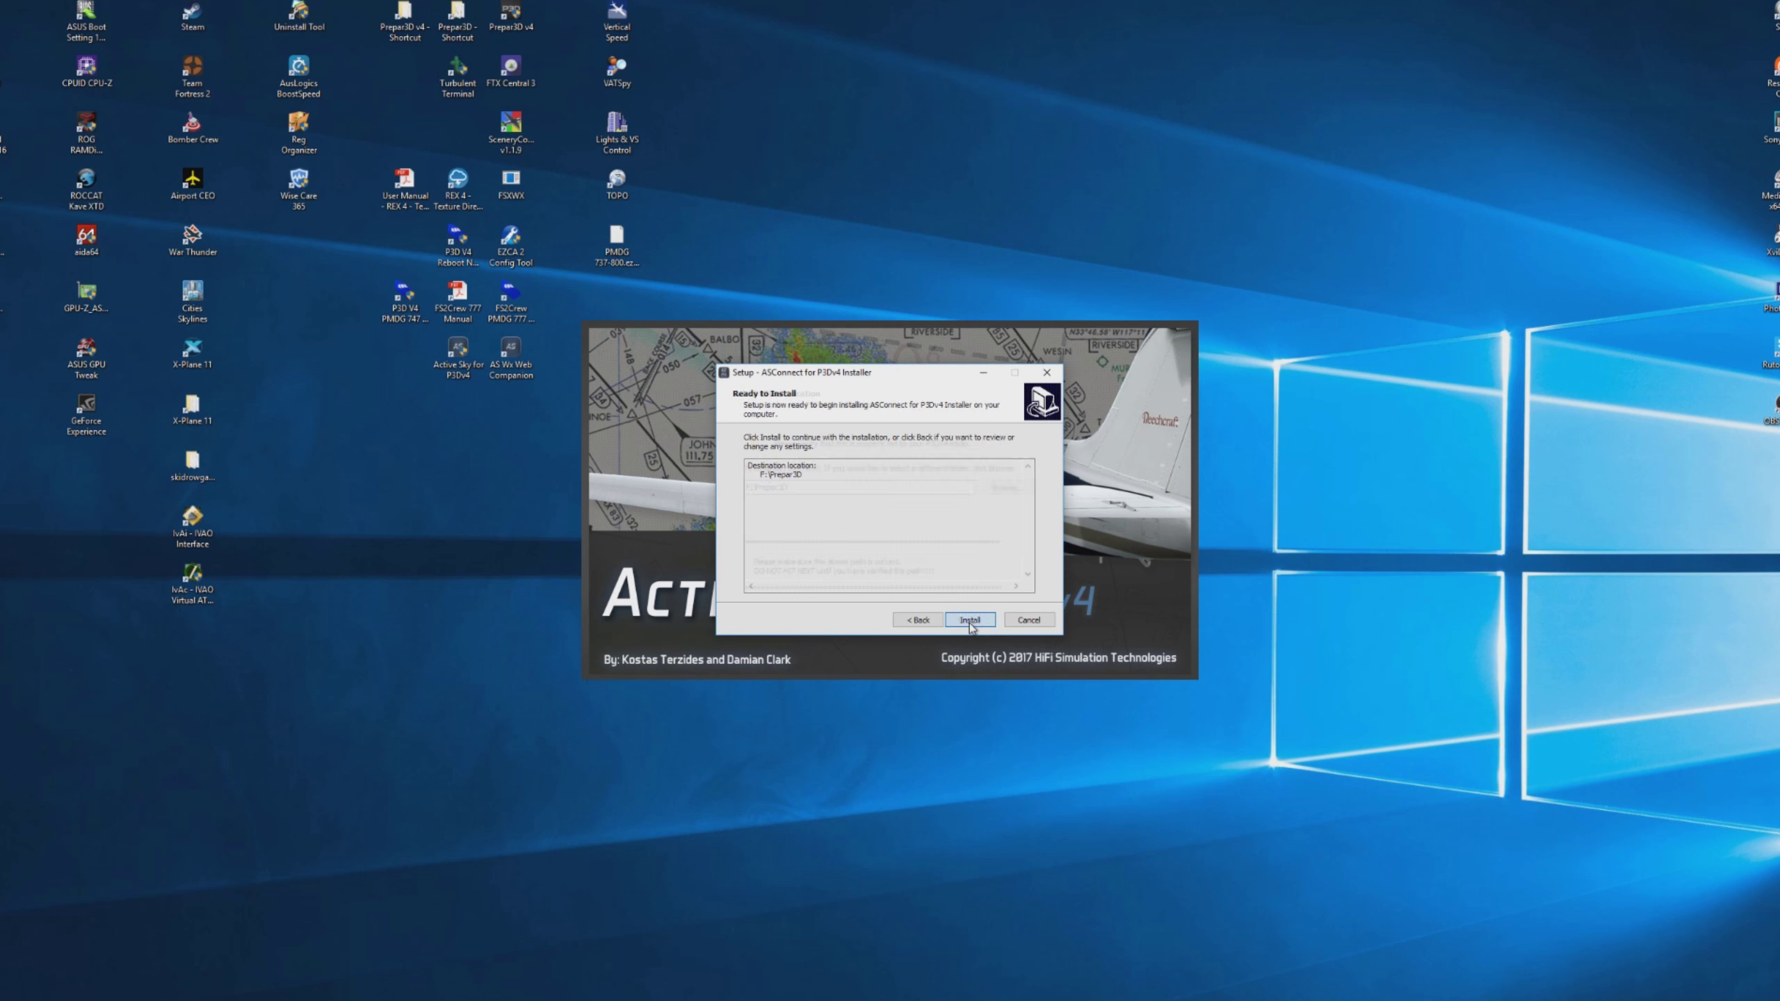
{"action": "left_click", "coordinate": [973, 619]}
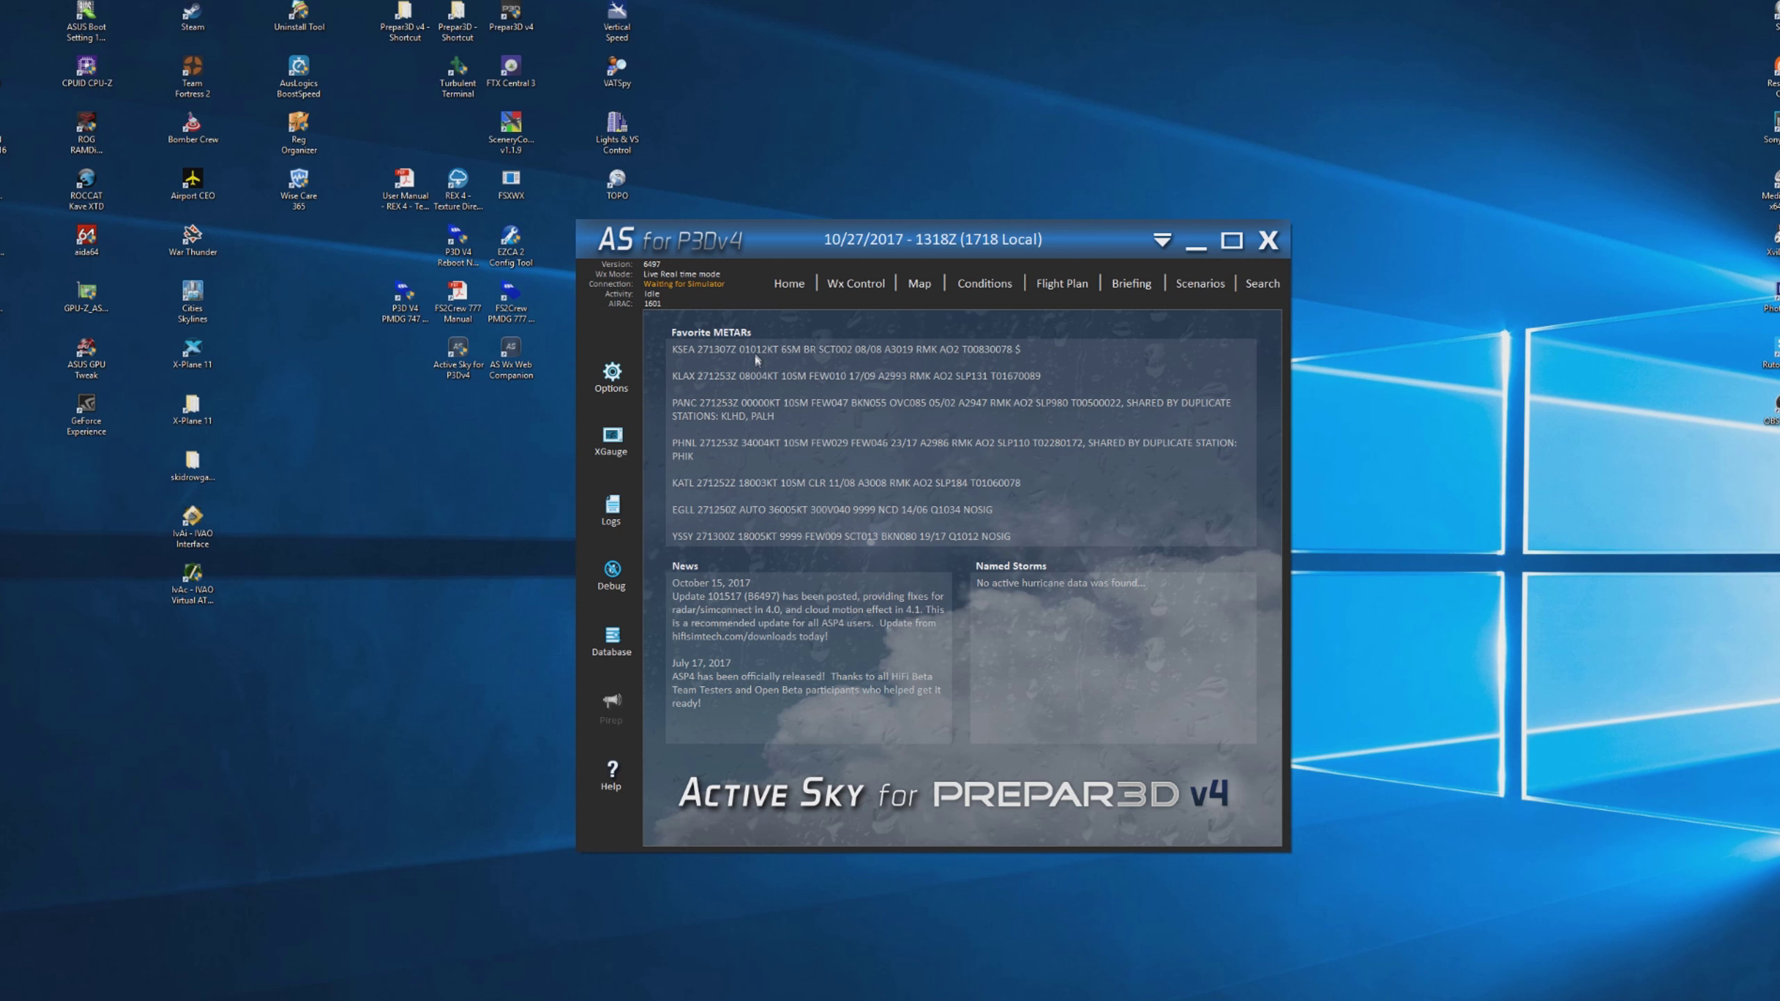
- Examine the general options for download interval, downloads on approach, system tray startup, VATSIM online weather and log files number
{"action": "left_click", "coordinate": [593, 395]}
{"action": "left_click", "coordinate": [661, 344]}
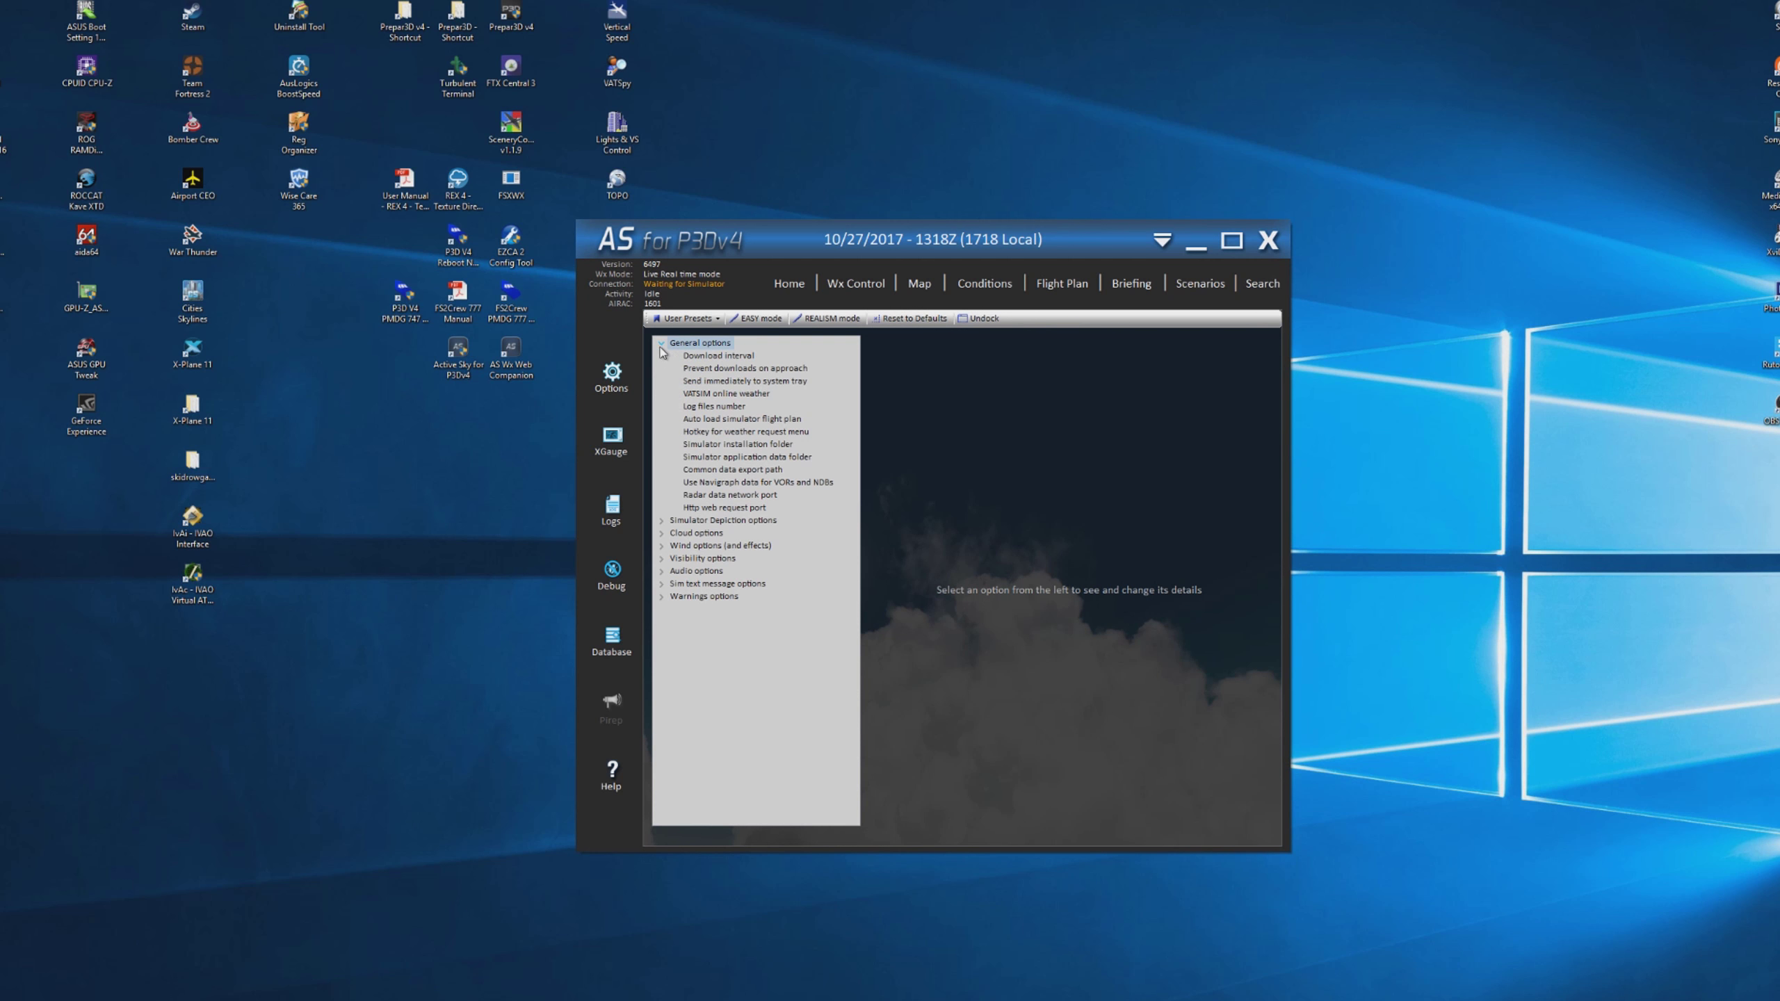
{"action": "left_click", "coordinate": [709, 358]}
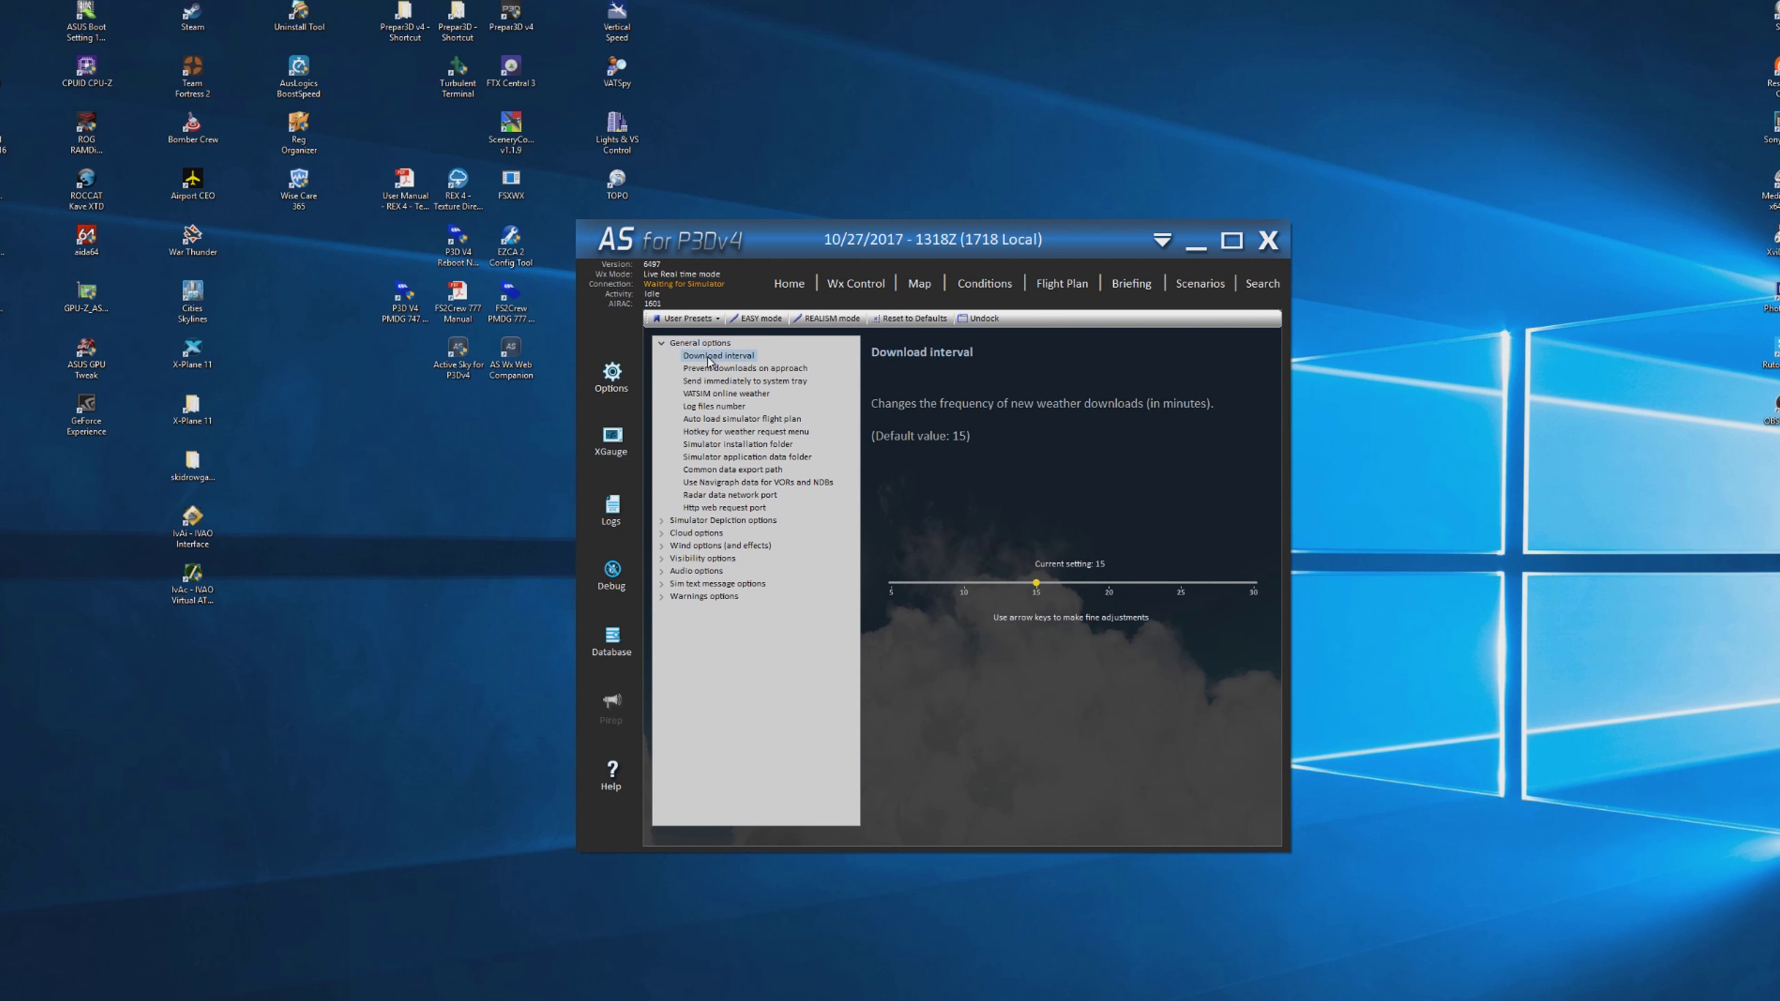
{"action": "left_click", "coordinate": [761, 372]}
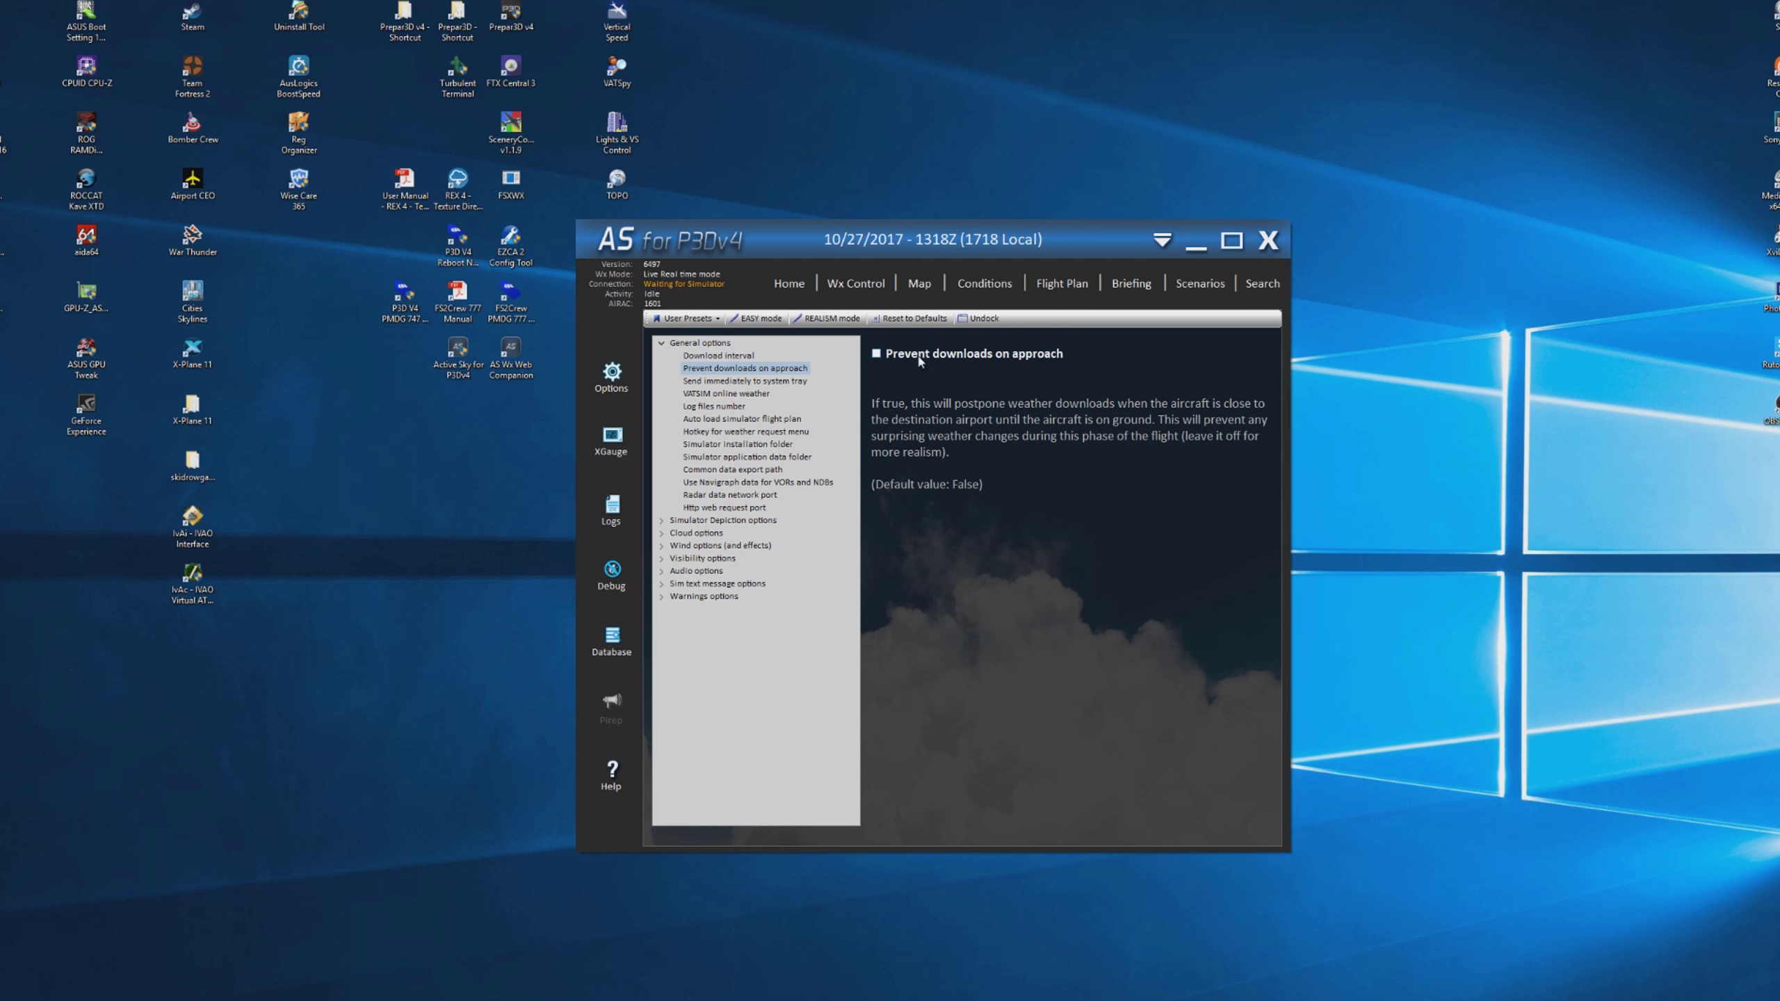
{"action": "left_click", "coordinate": [778, 383]}
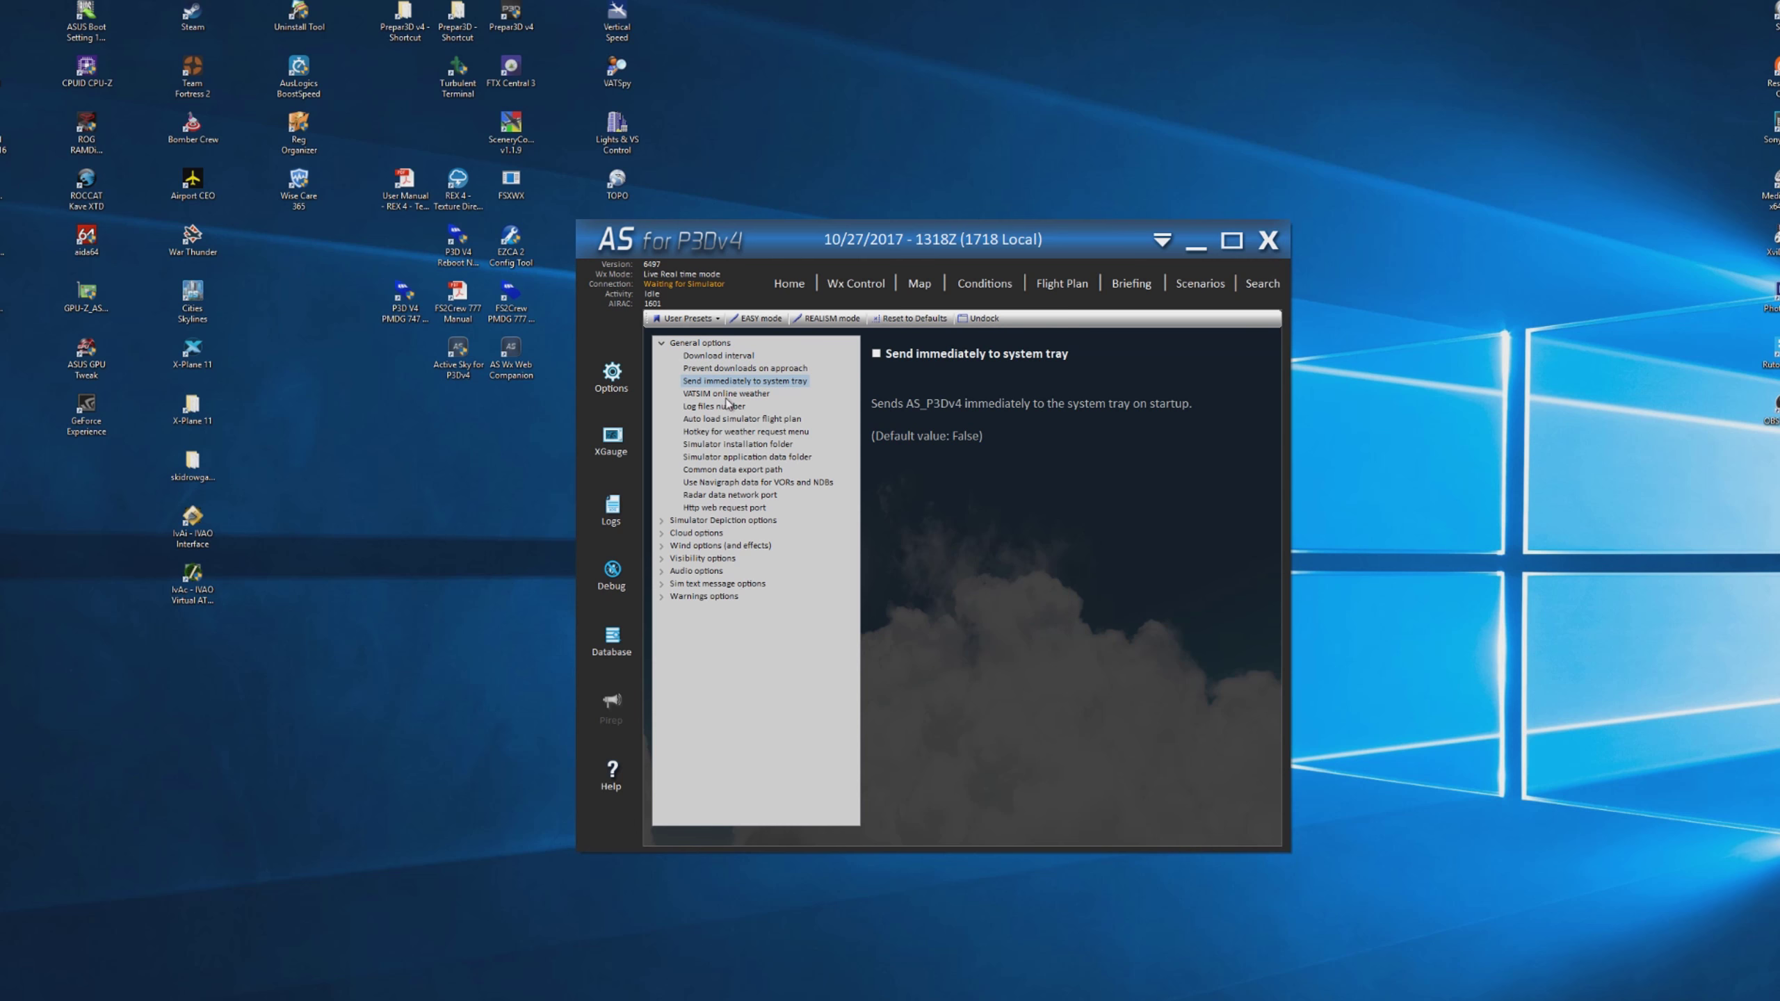
{"action": "left_click", "coordinate": [949, 356]}
{"action": "left_click", "coordinate": [725, 397]}
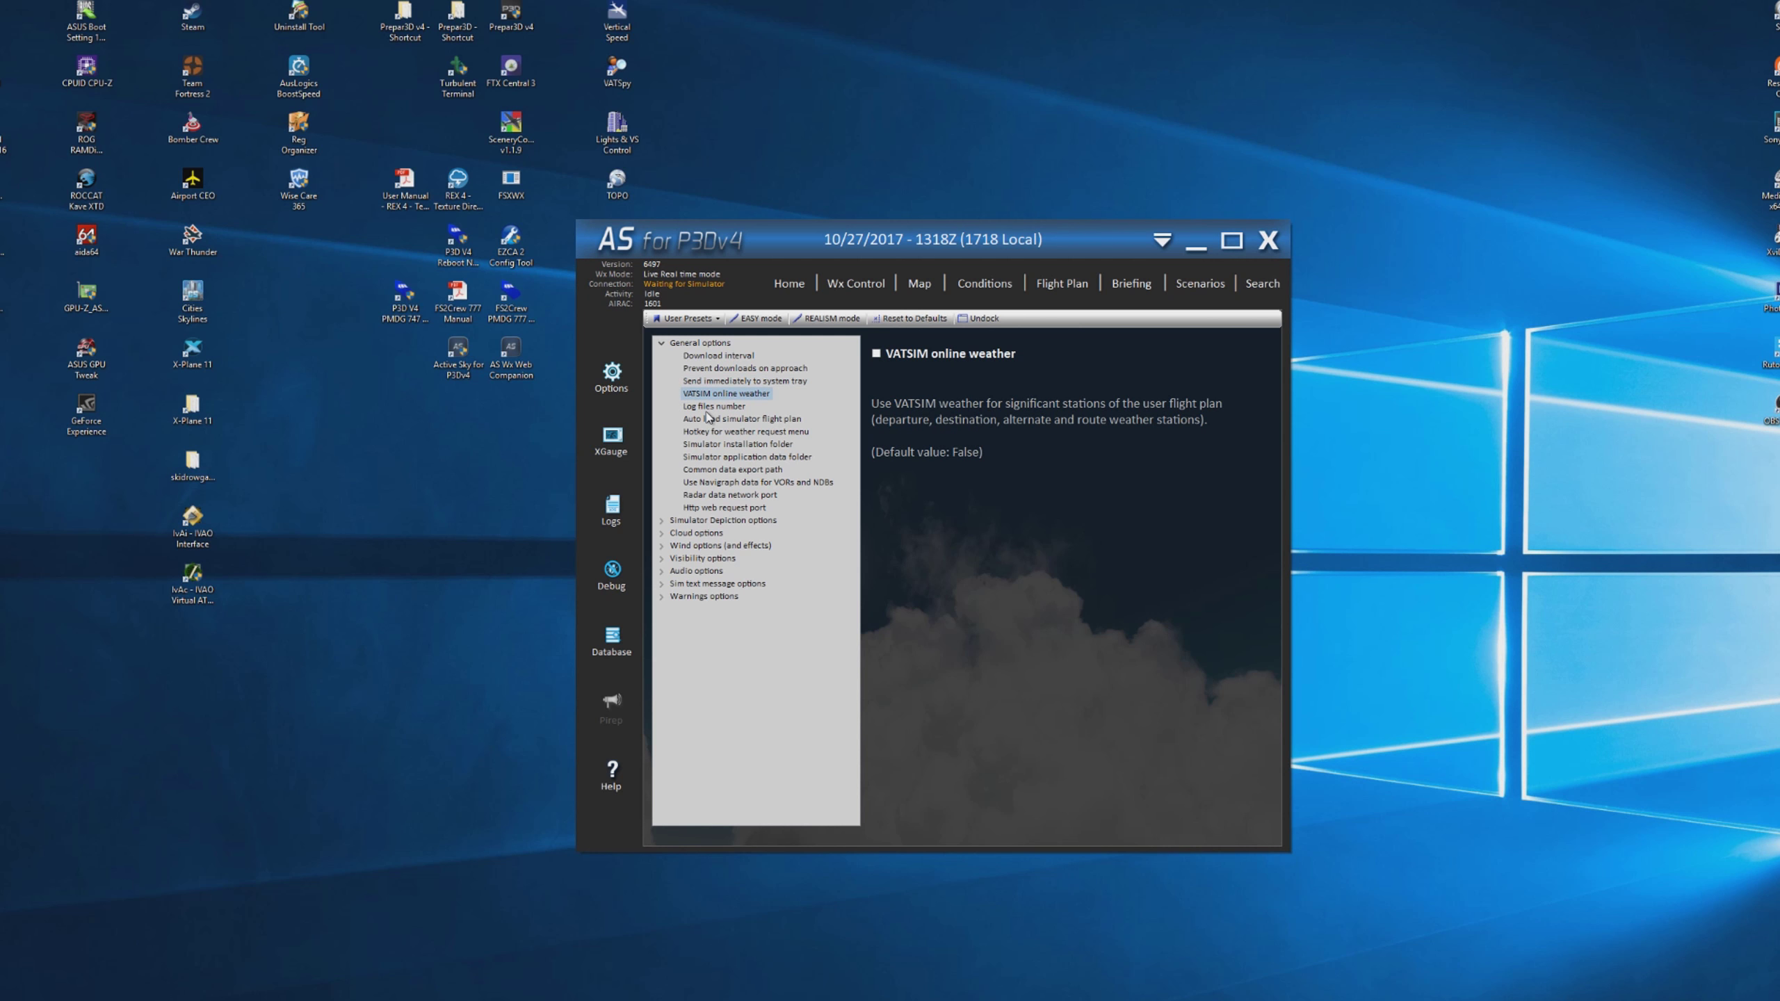
{"action": "left_click", "coordinate": [708, 418]}
{"action": "left_click", "coordinate": [709, 406]}
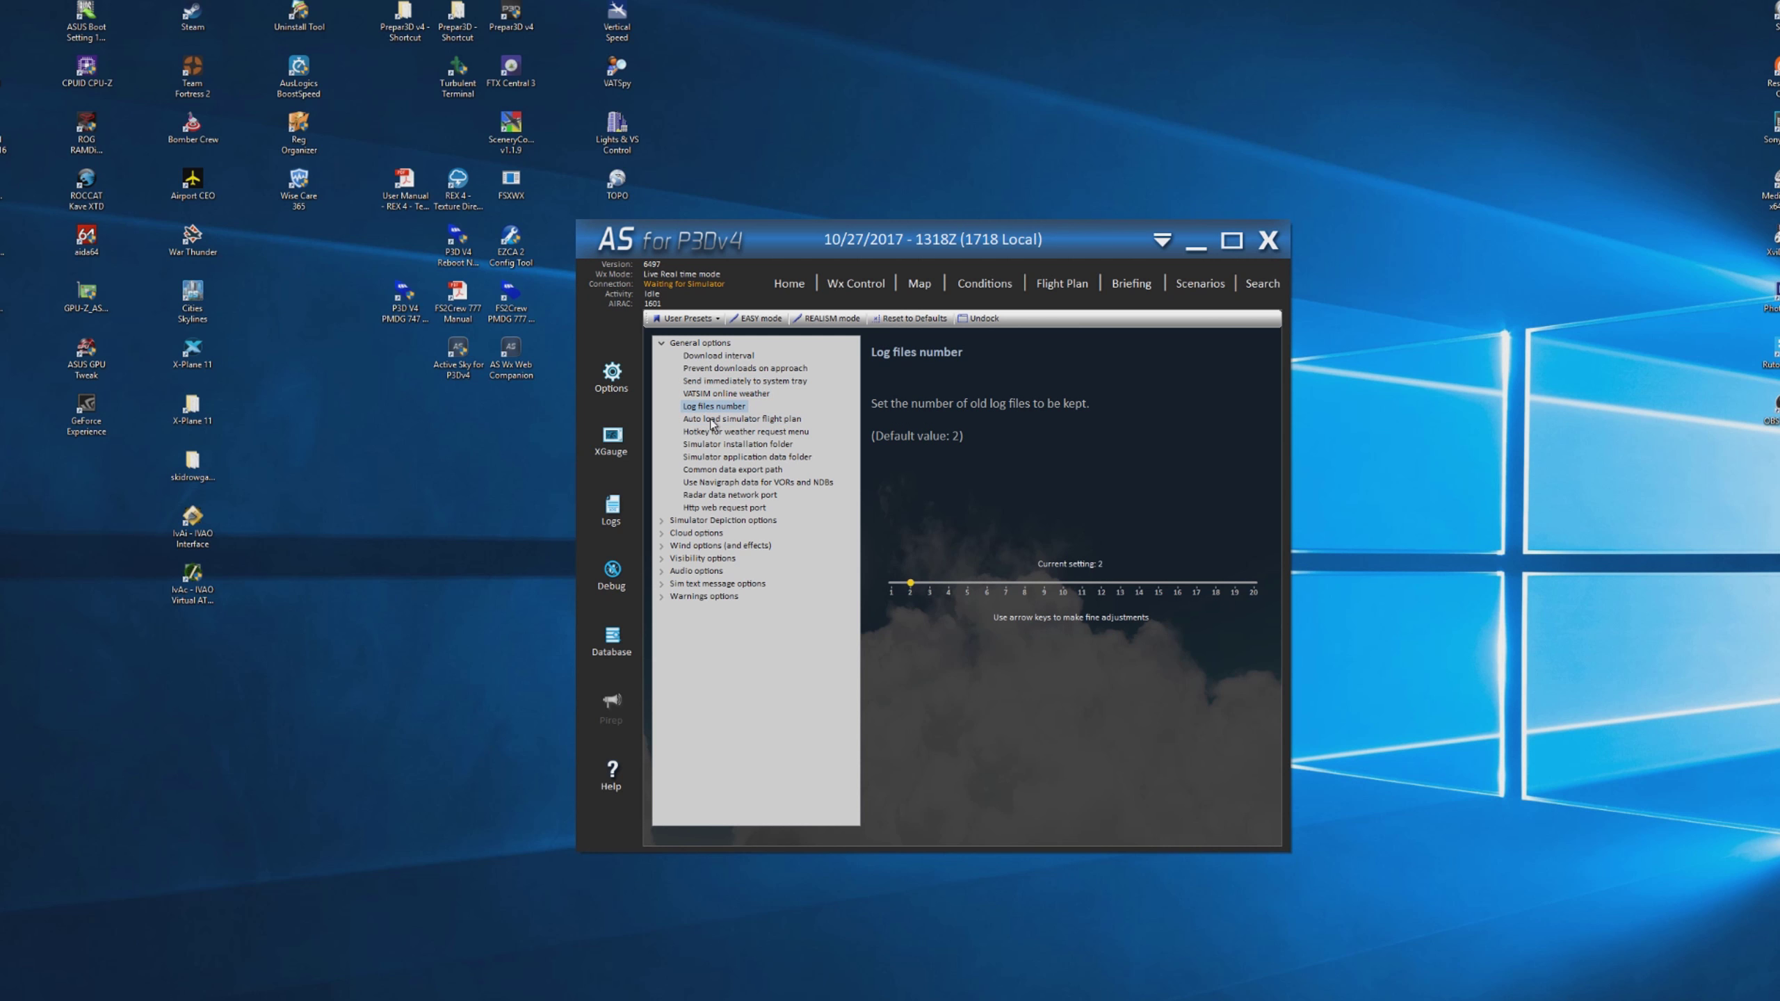
- Examine the remaining general options, covering flight plan loading, weather menu hotkey, simulator folders, data export path, Navigraph data and network ports
{"action": "left_click", "coordinate": [711, 420]}
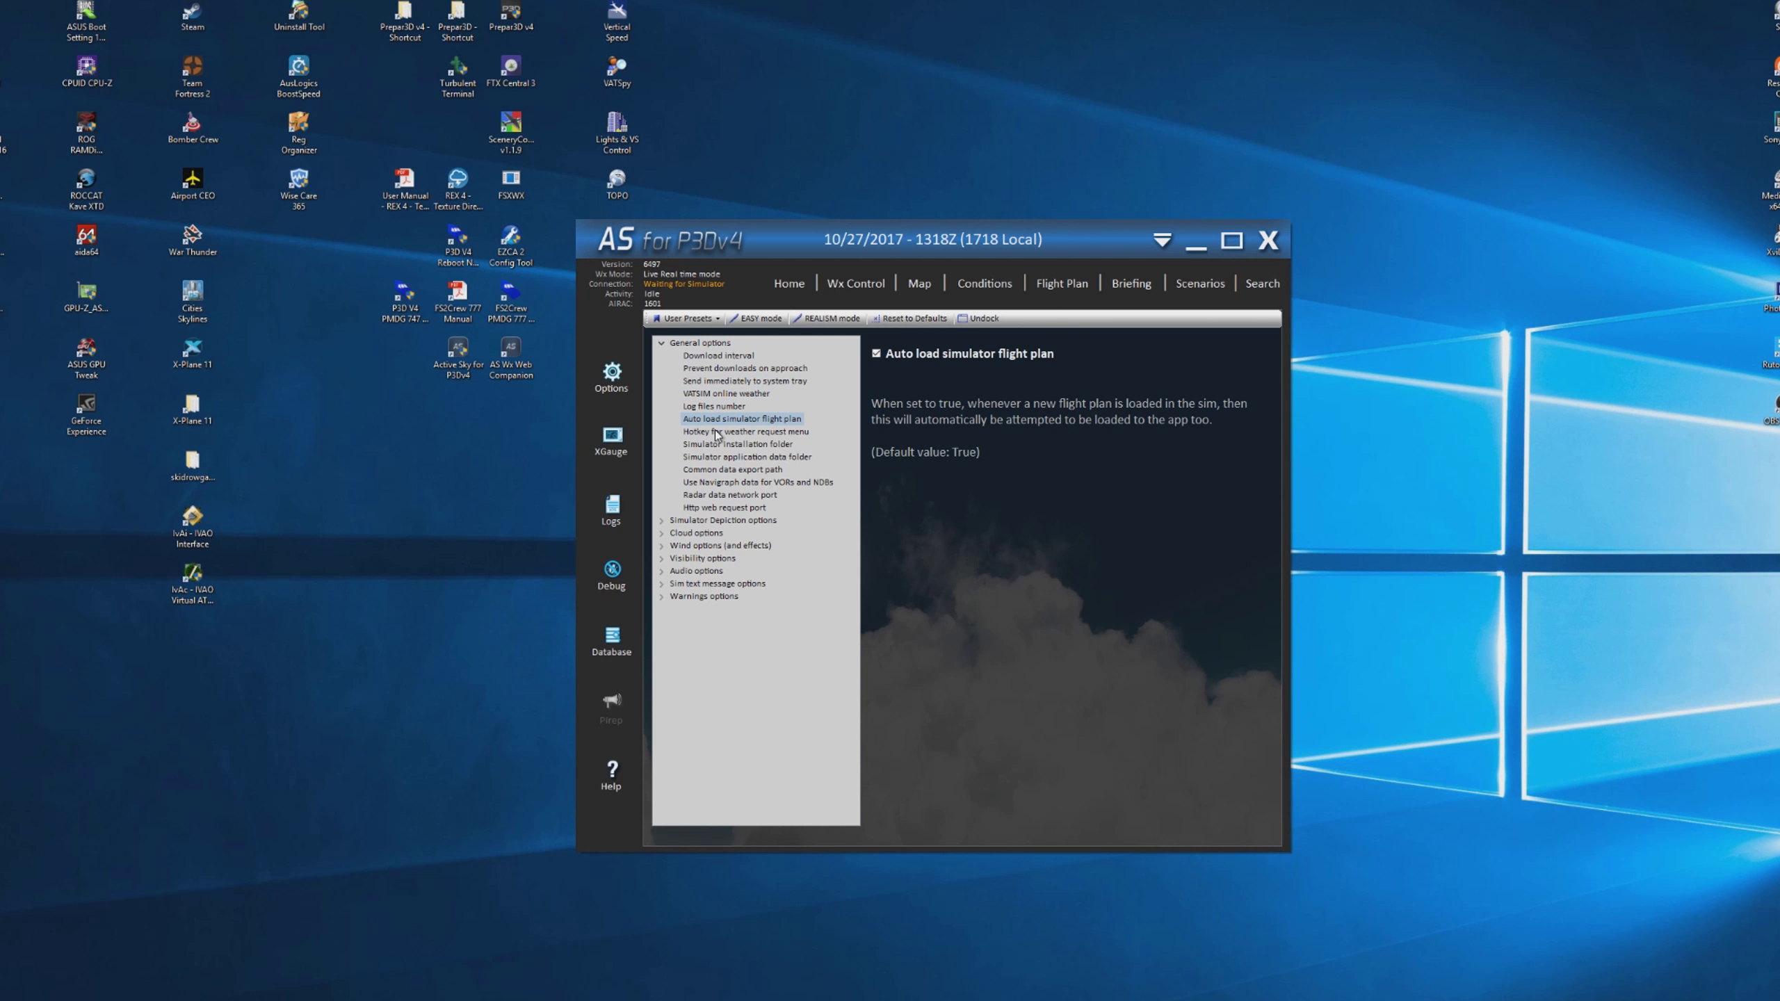
{"action": "left_click", "coordinate": [732, 434]}
{"action": "left_click", "coordinate": [734, 446]}
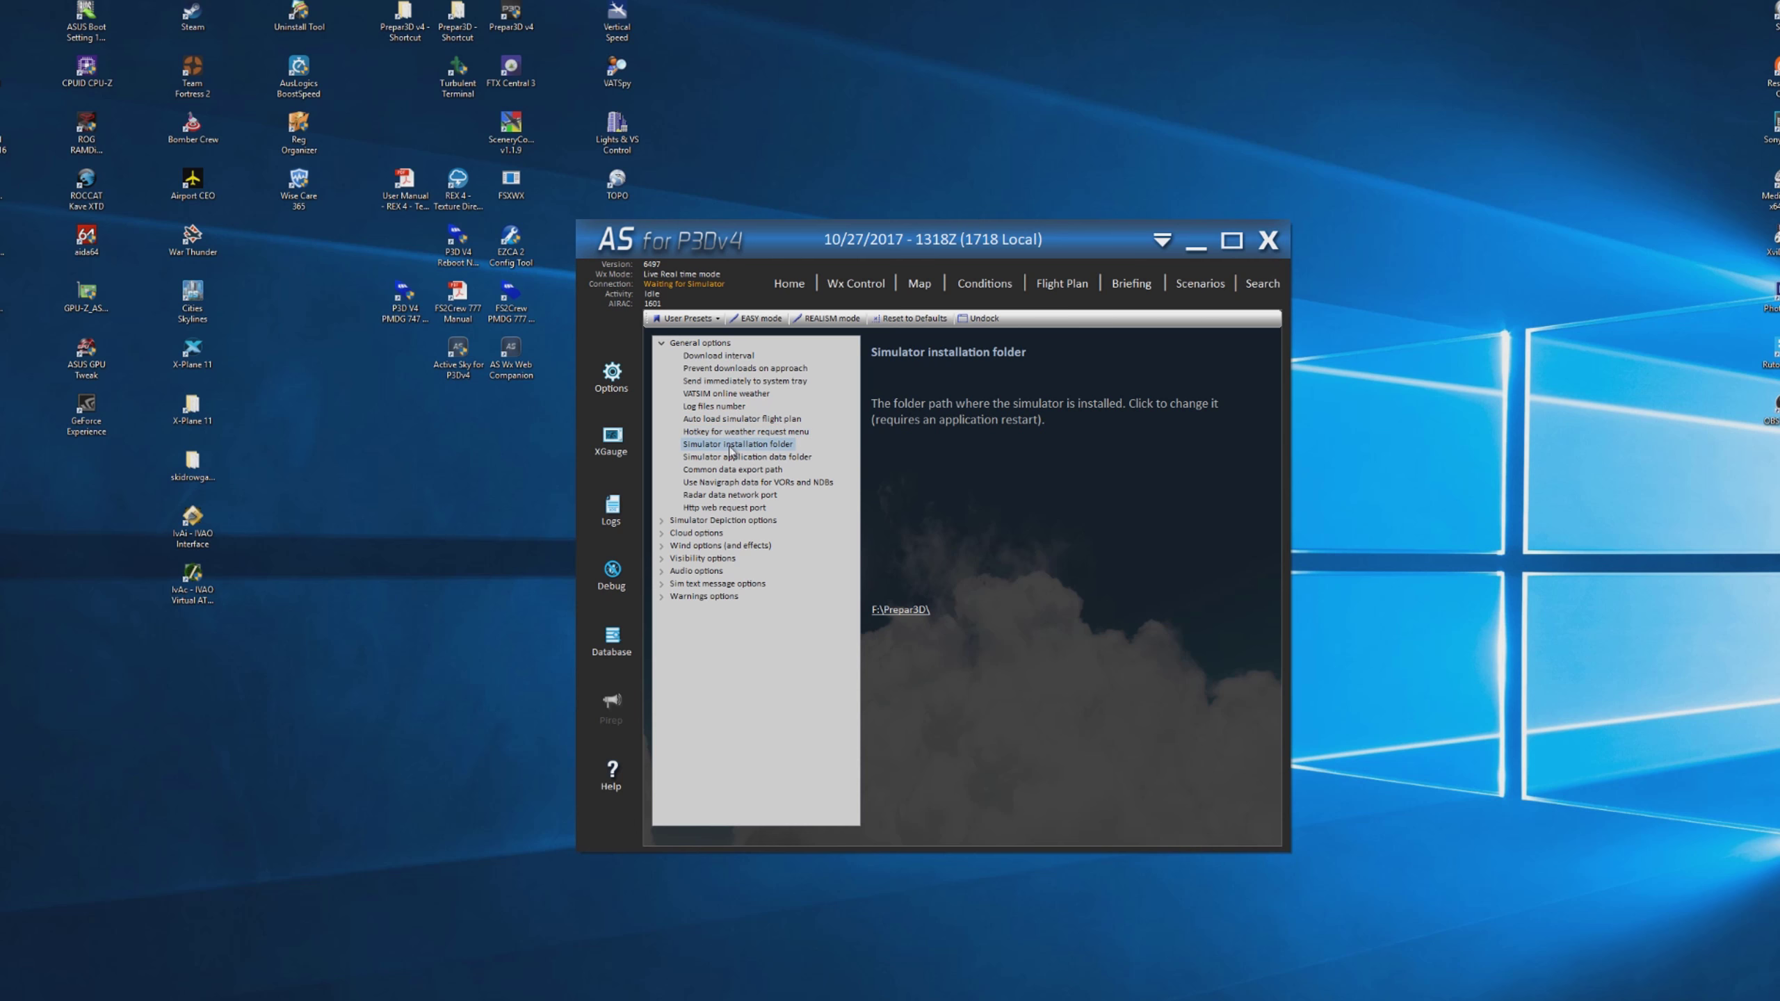
{"action": "left_click", "coordinate": [742, 458]}
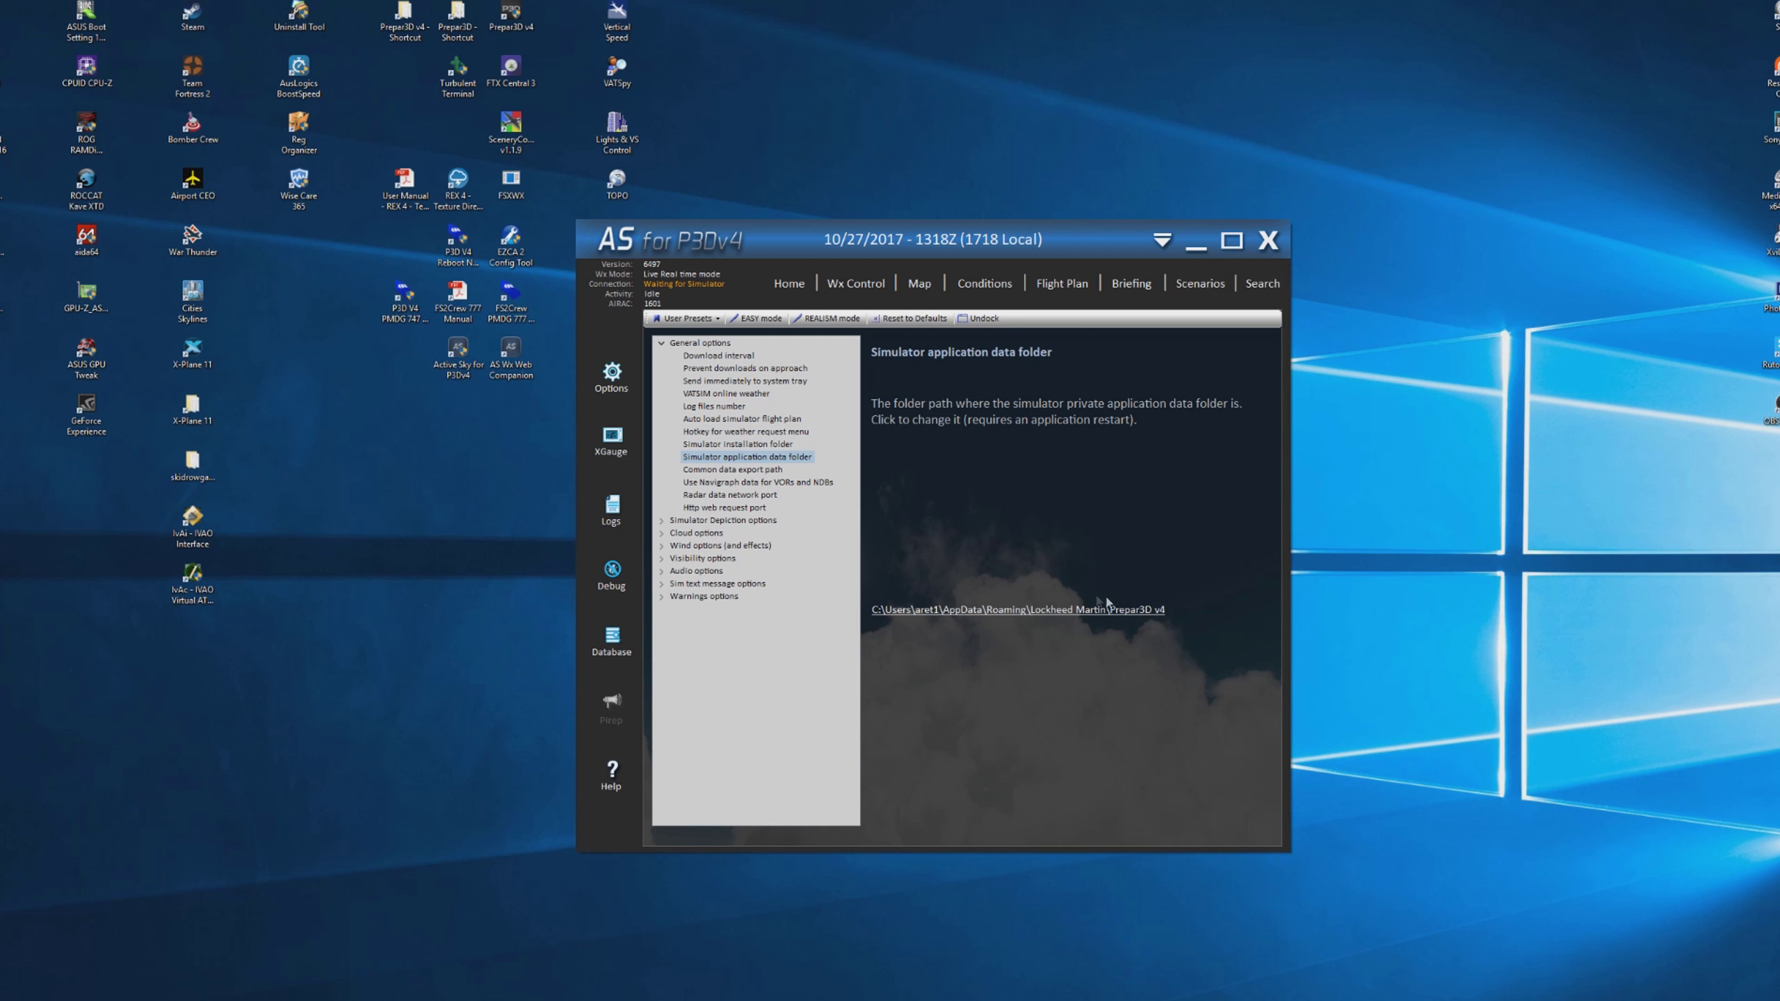
{"action": "left_click", "coordinate": [711, 470]}
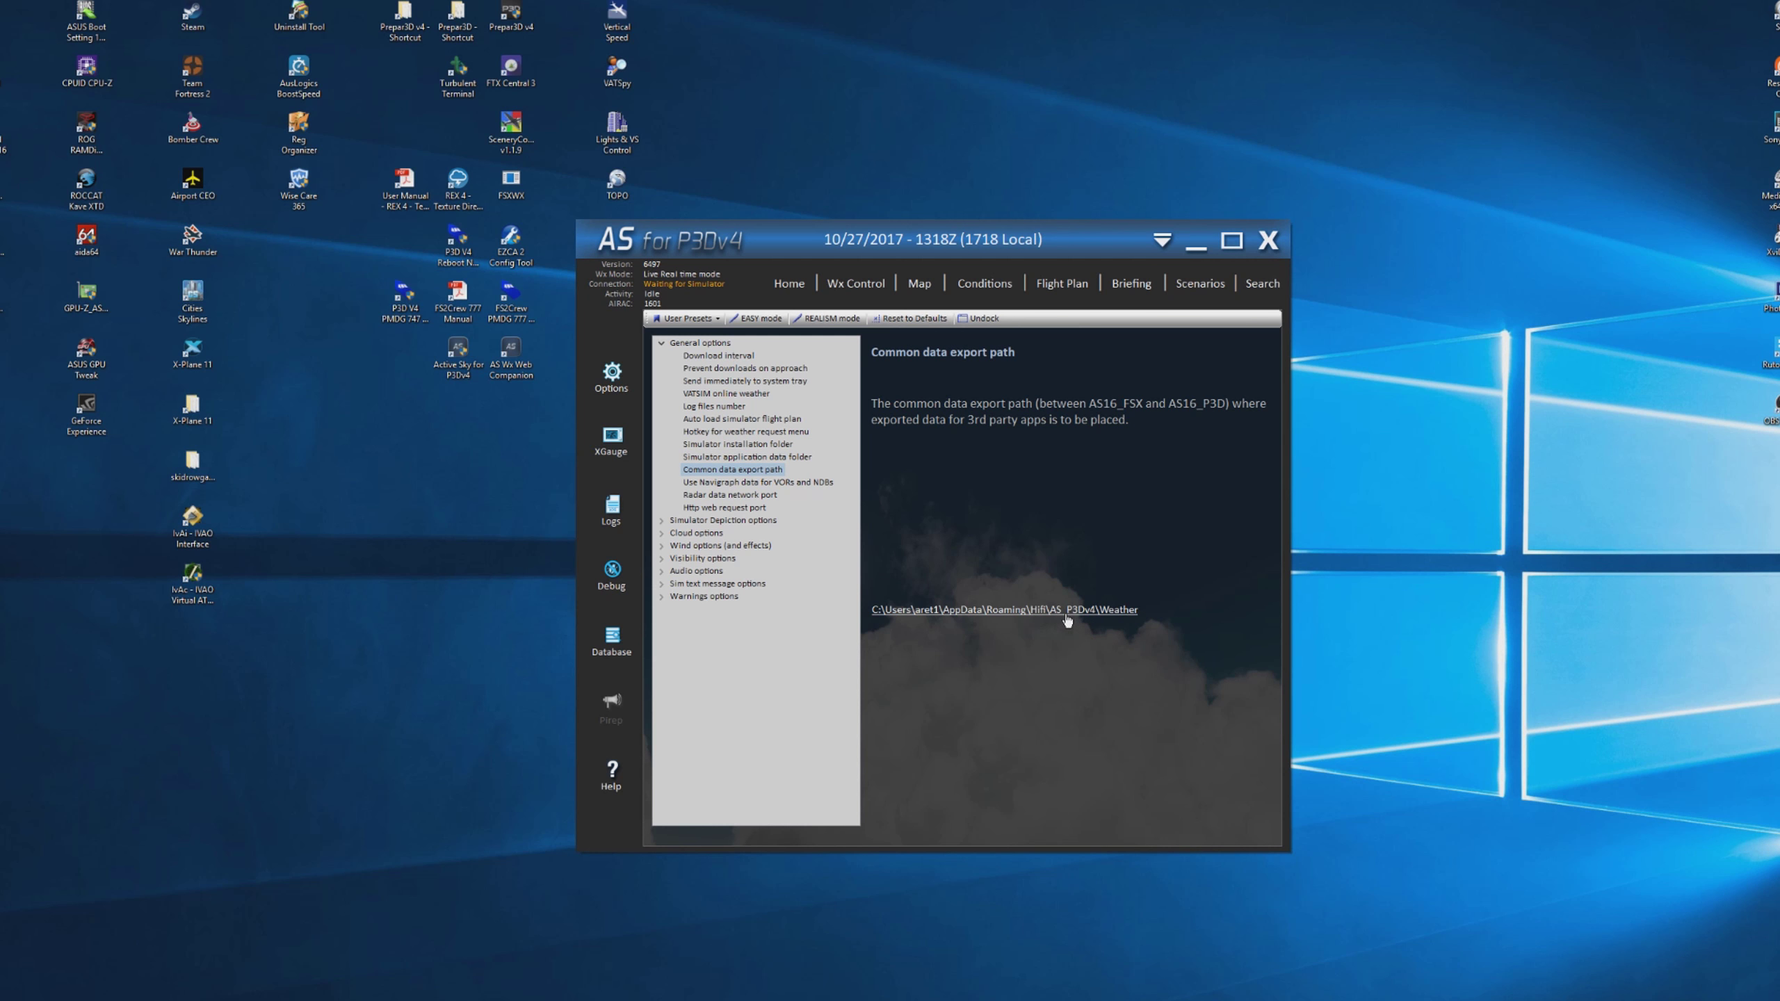
{"action": "left_click", "coordinate": [718, 484]}
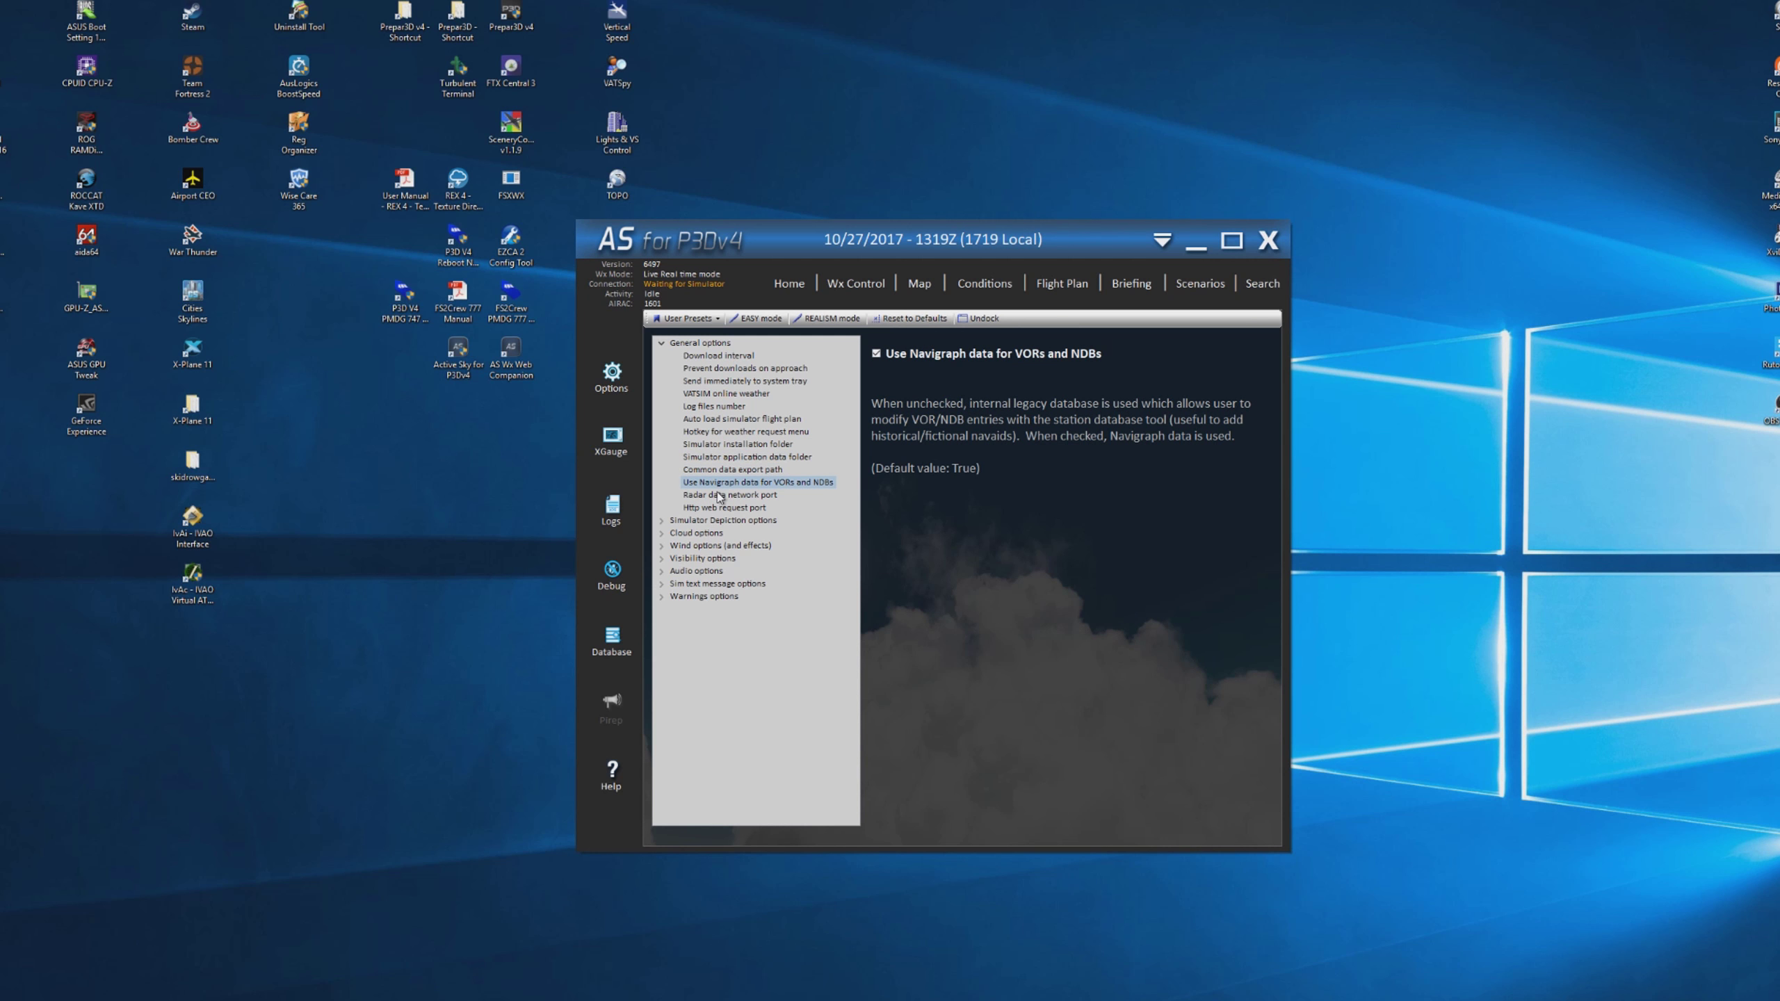
{"action": "left_click", "coordinate": [721, 496]}
{"action": "left_click", "coordinate": [722, 509]}
{"action": "left_click", "coordinate": [662, 343]}
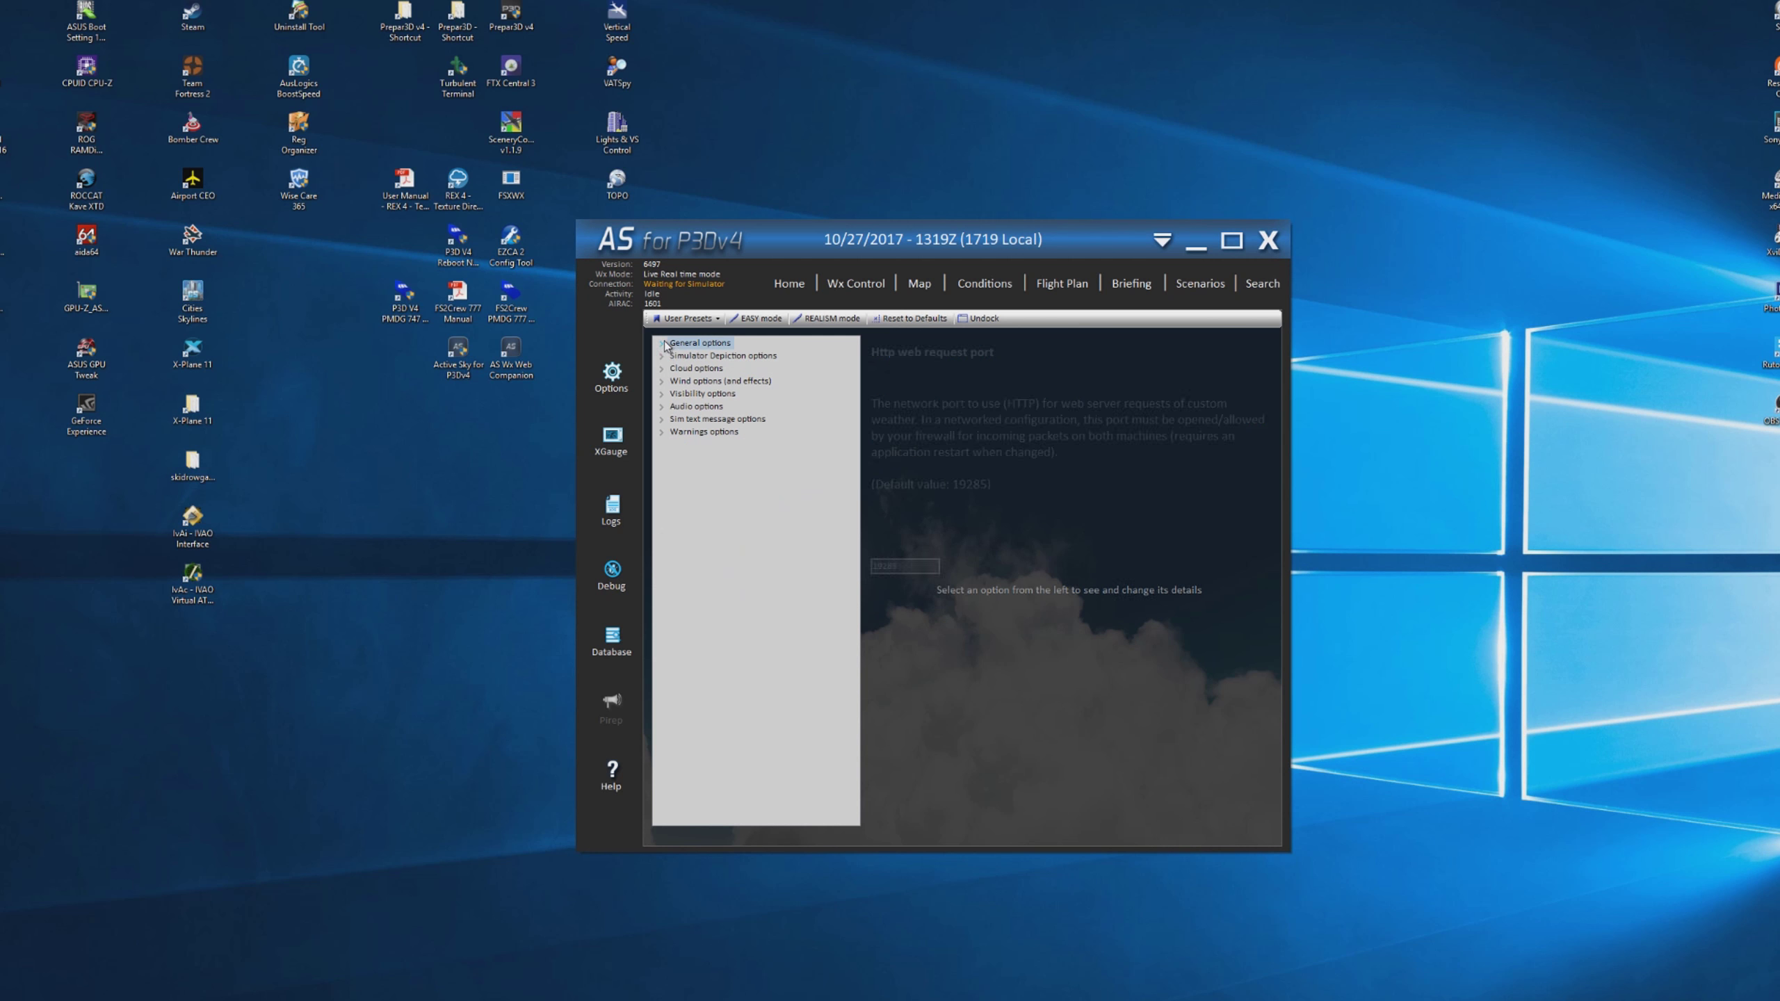
- Enable Suppress local weather changes in the simulator depiction options and check the Depict hurricanes option
{"action": "left_click", "coordinate": [662, 355]}
{"action": "left_click", "coordinate": [700, 368]}
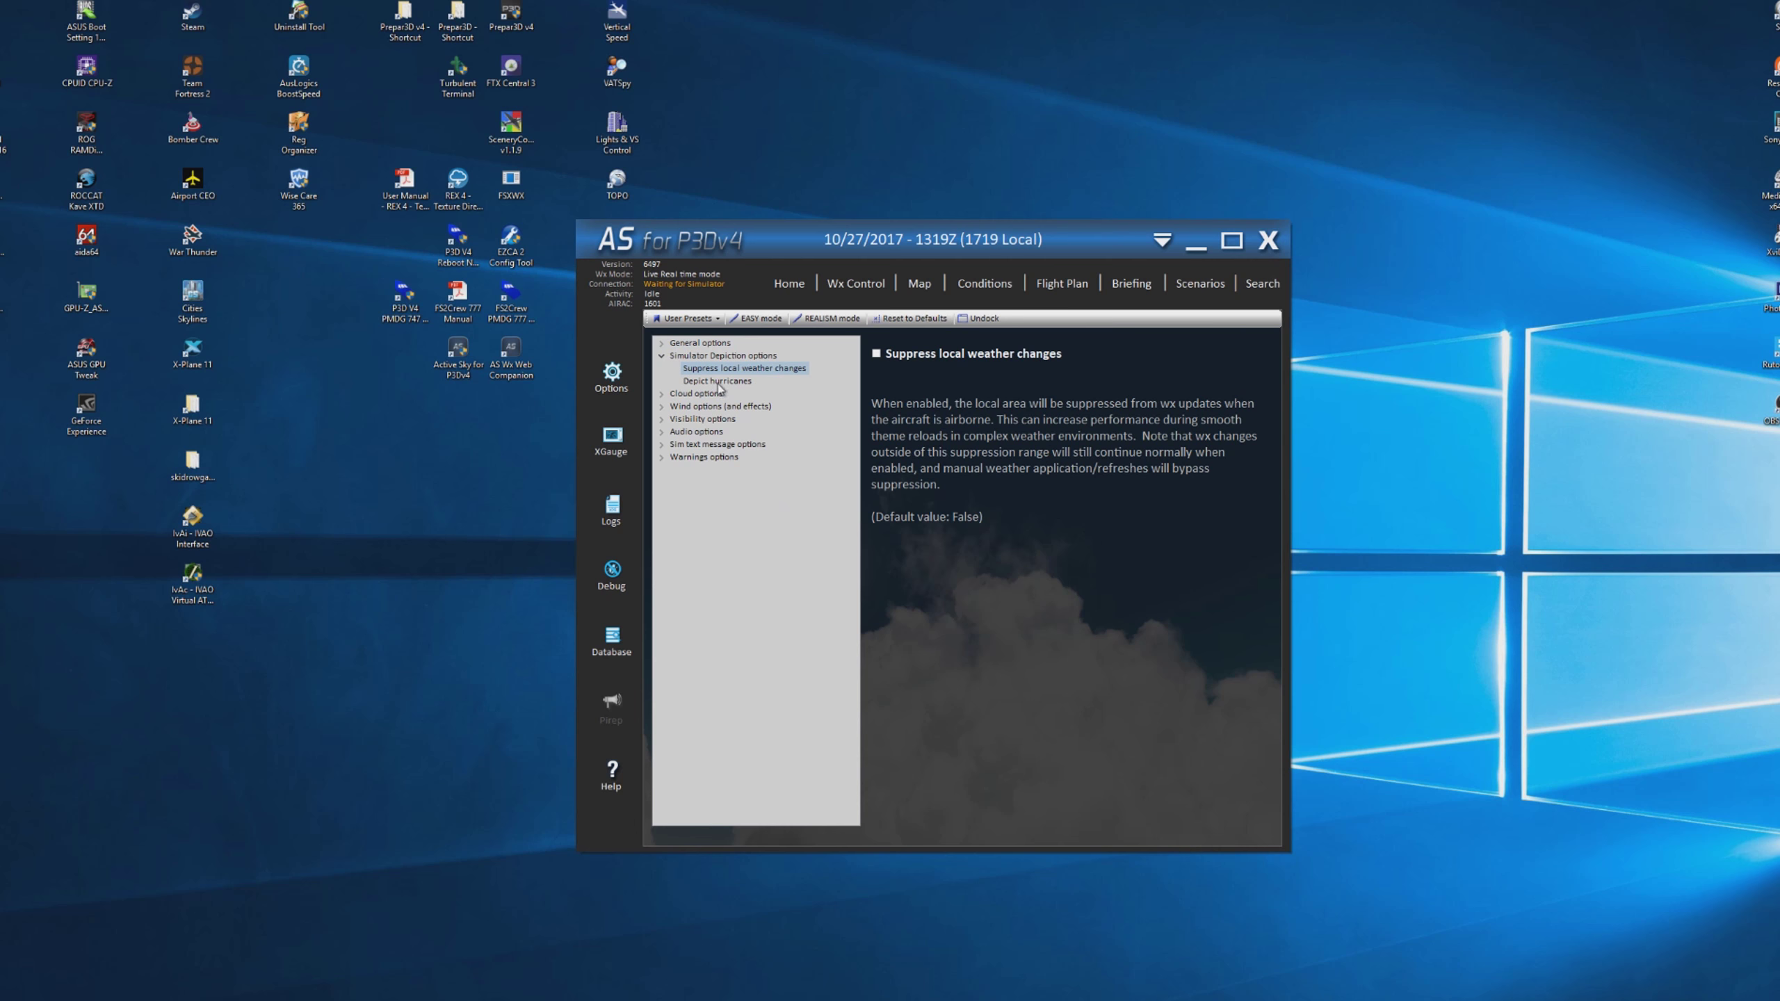
{"action": "left_click", "coordinate": [919, 356]}
{"action": "left_click", "coordinate": [1058, 827]}
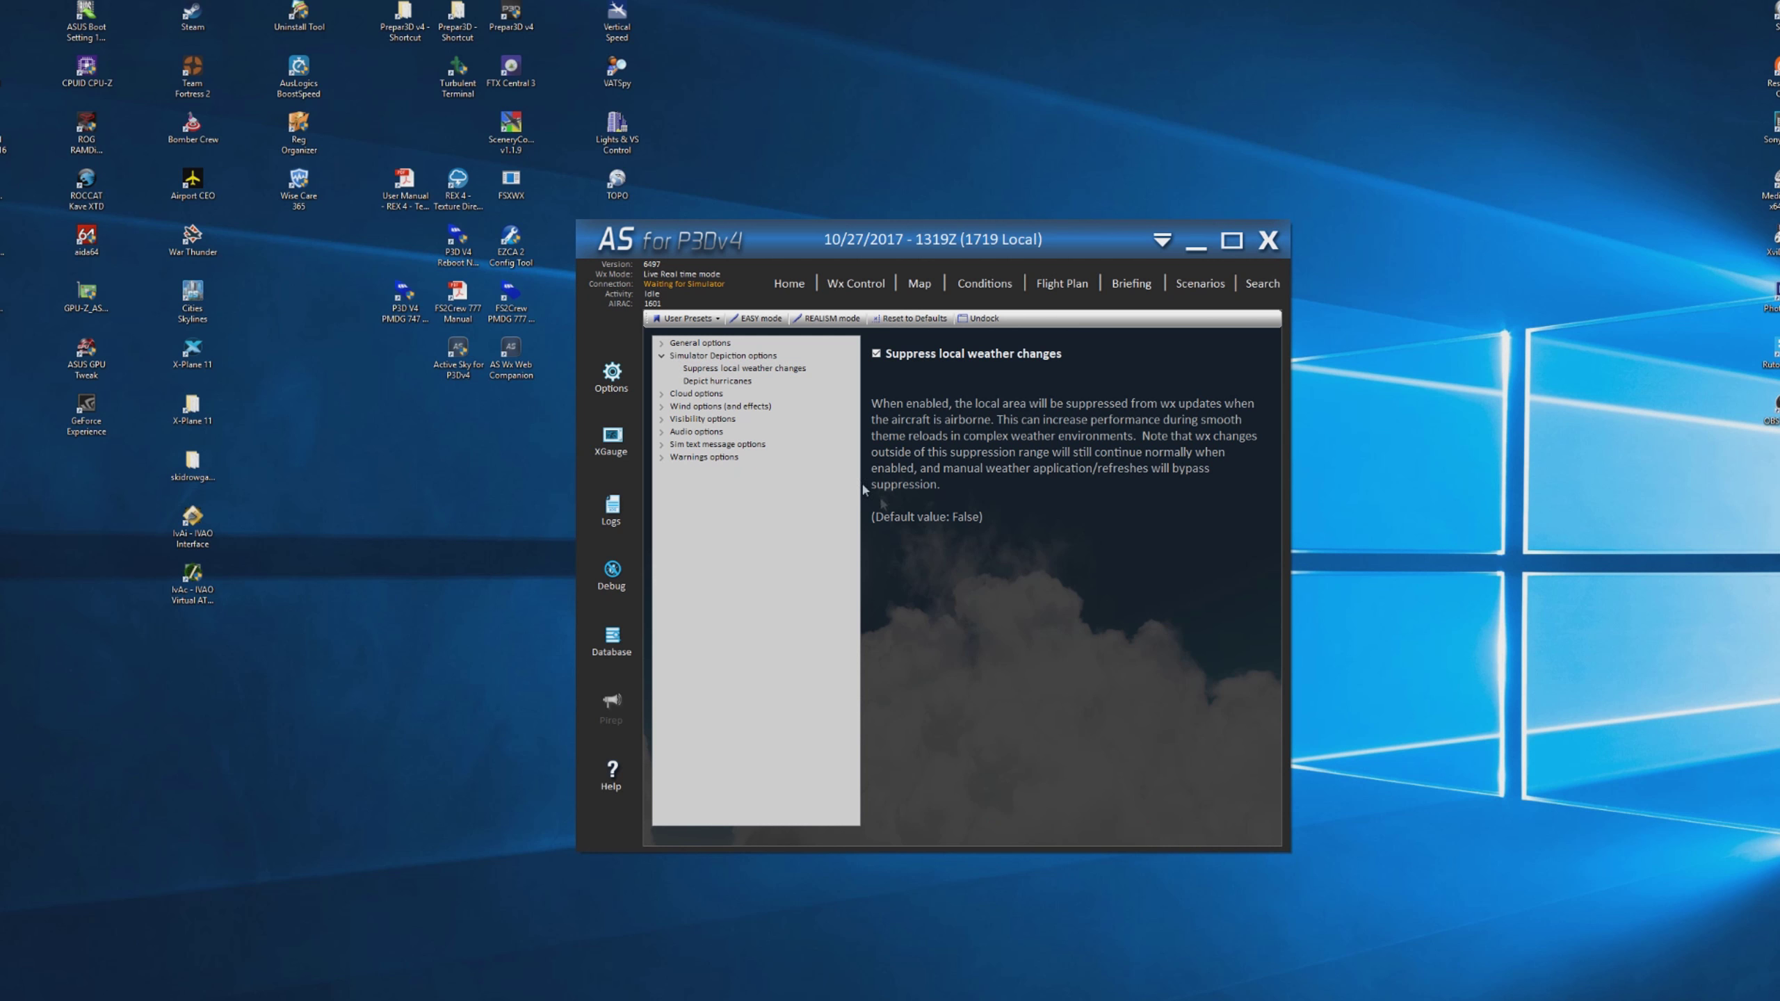
{"action": "left_click", "coordinate": [692, 383]}
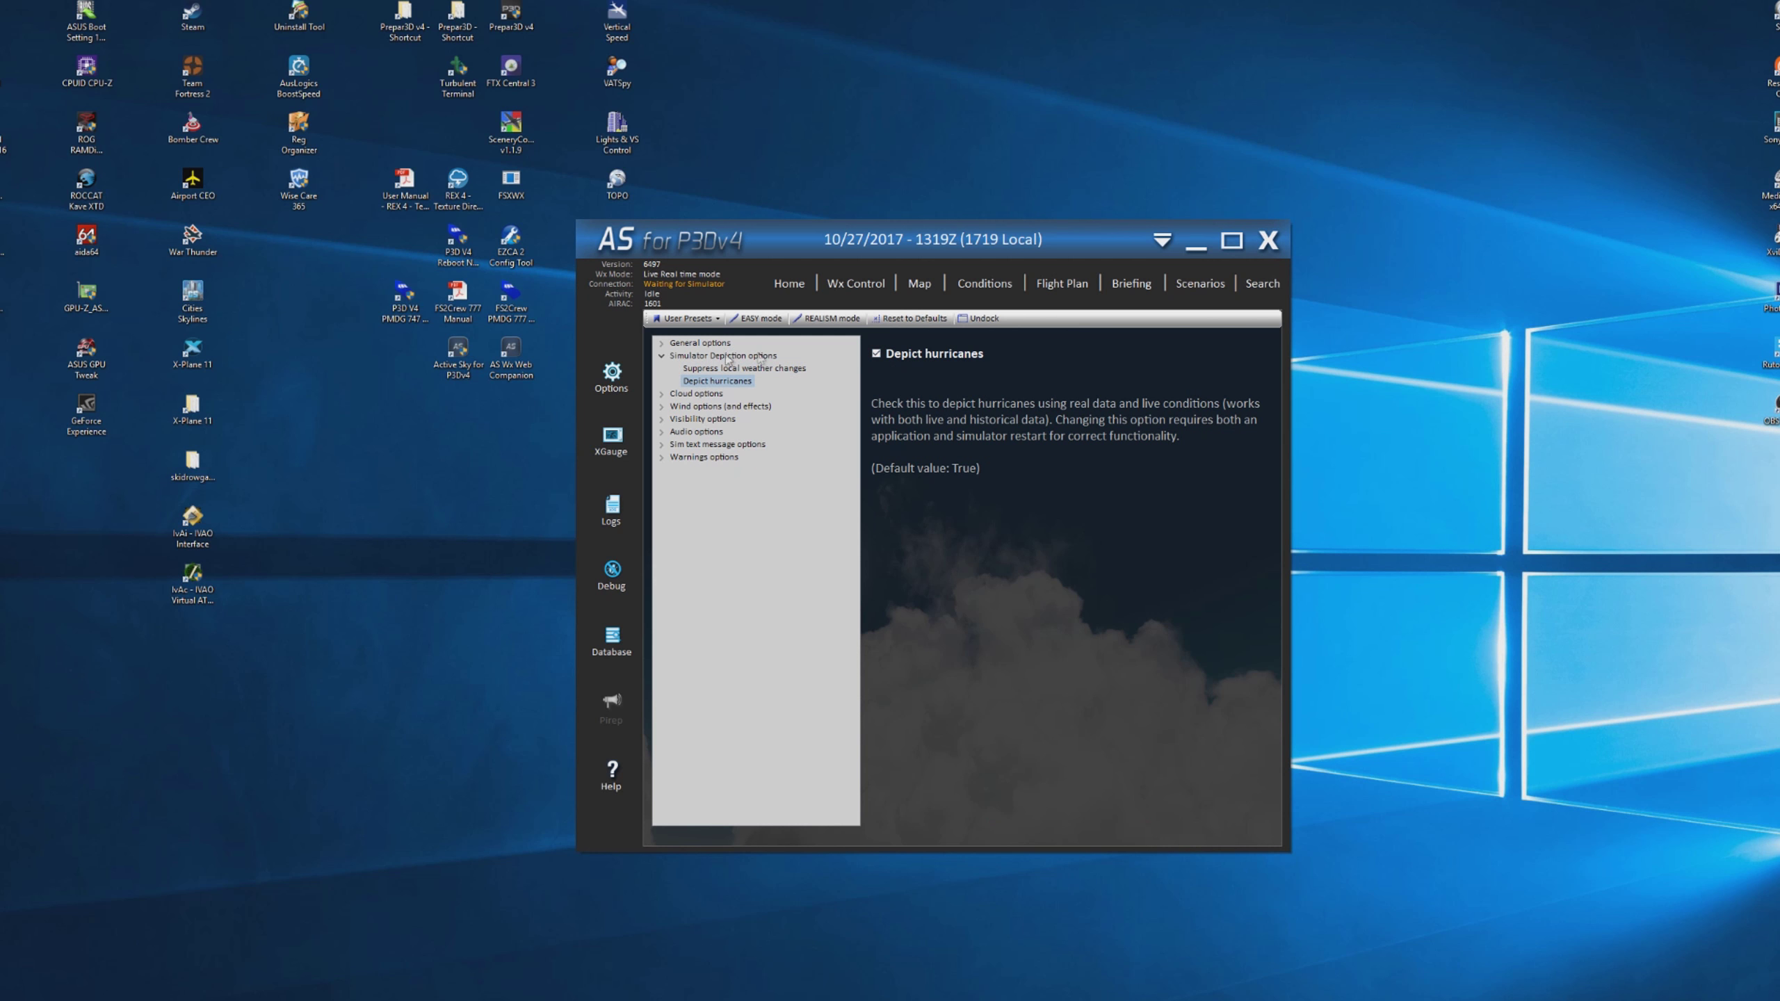
- Open the cloud options and raise Maximum cloud layers to the highest value on its scale, 20
{"action": "left_click", "coordinate": [661, 393]}
{"action": "left_click", "coordinate": [661, 355]}
{"action": "left_click", "coordinate": [703, 383]}
{"action": "left_click", "coordinate": [1235, 585]}
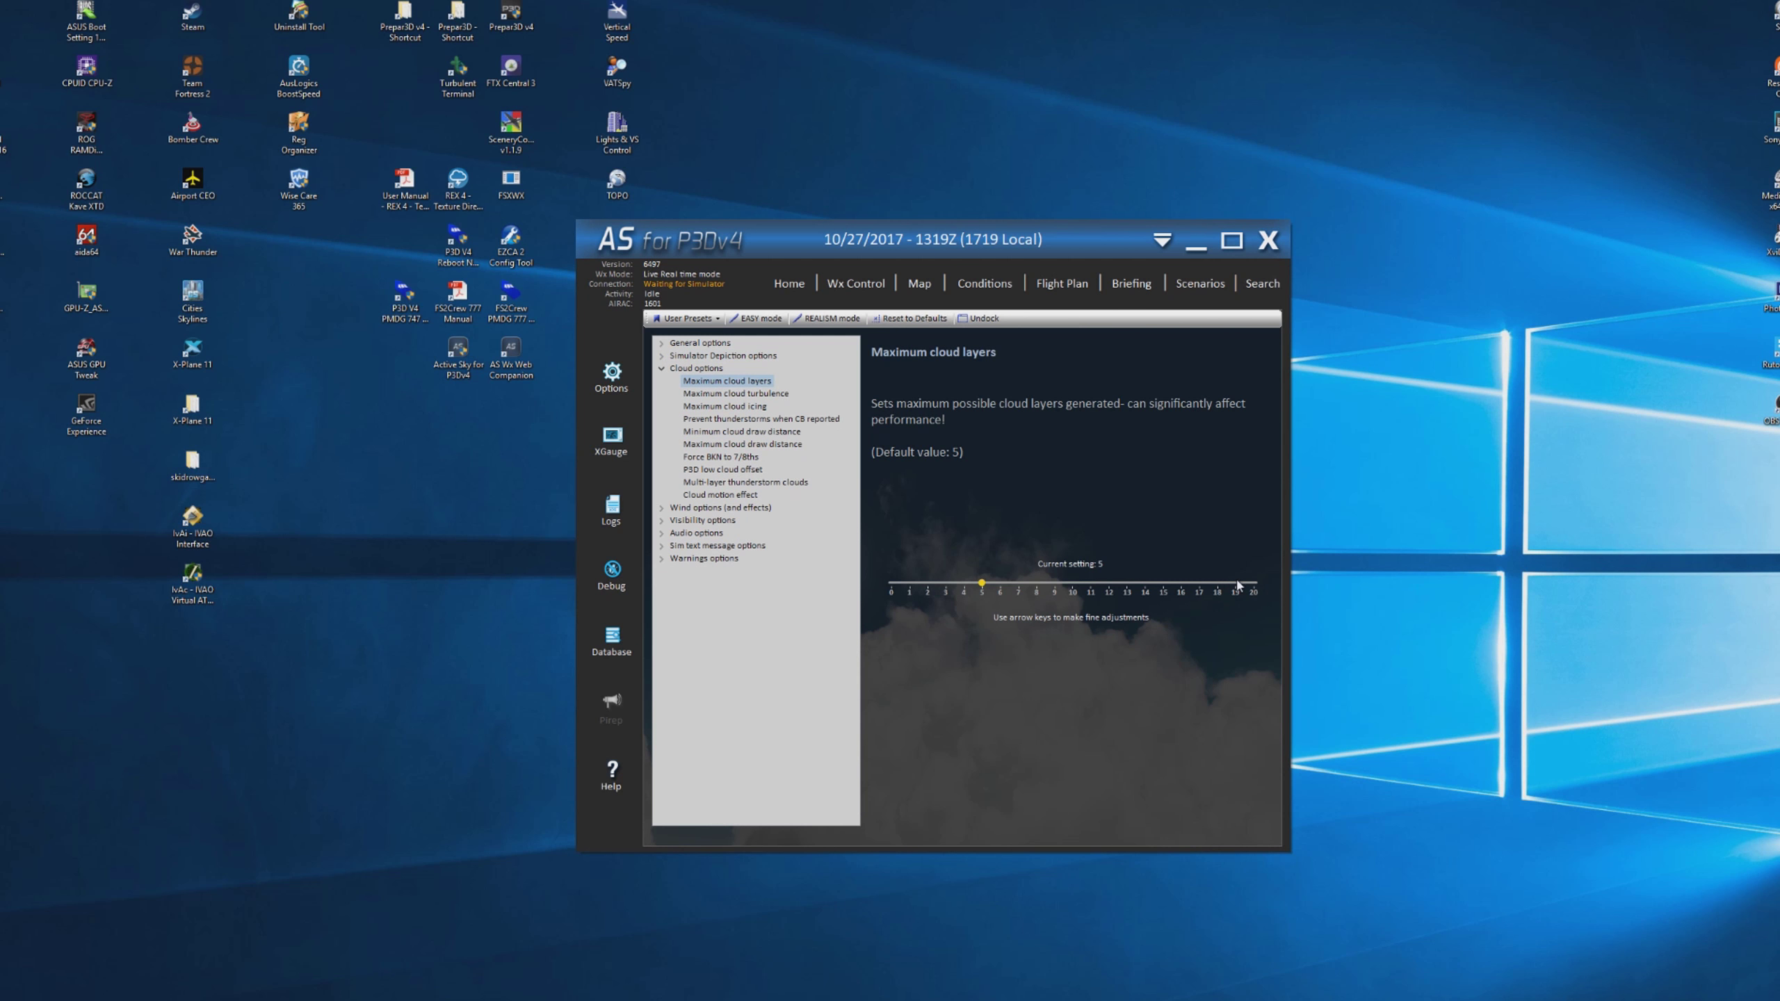
{"action": "left_click", "coordinate": [1251, 585]}
- Examine the cloud options for maximum cloud turbulence, maximum cloud icing and preventing thunderstorms when CB is reported
{"action": "left_click", "coordinate": [750, 397]}
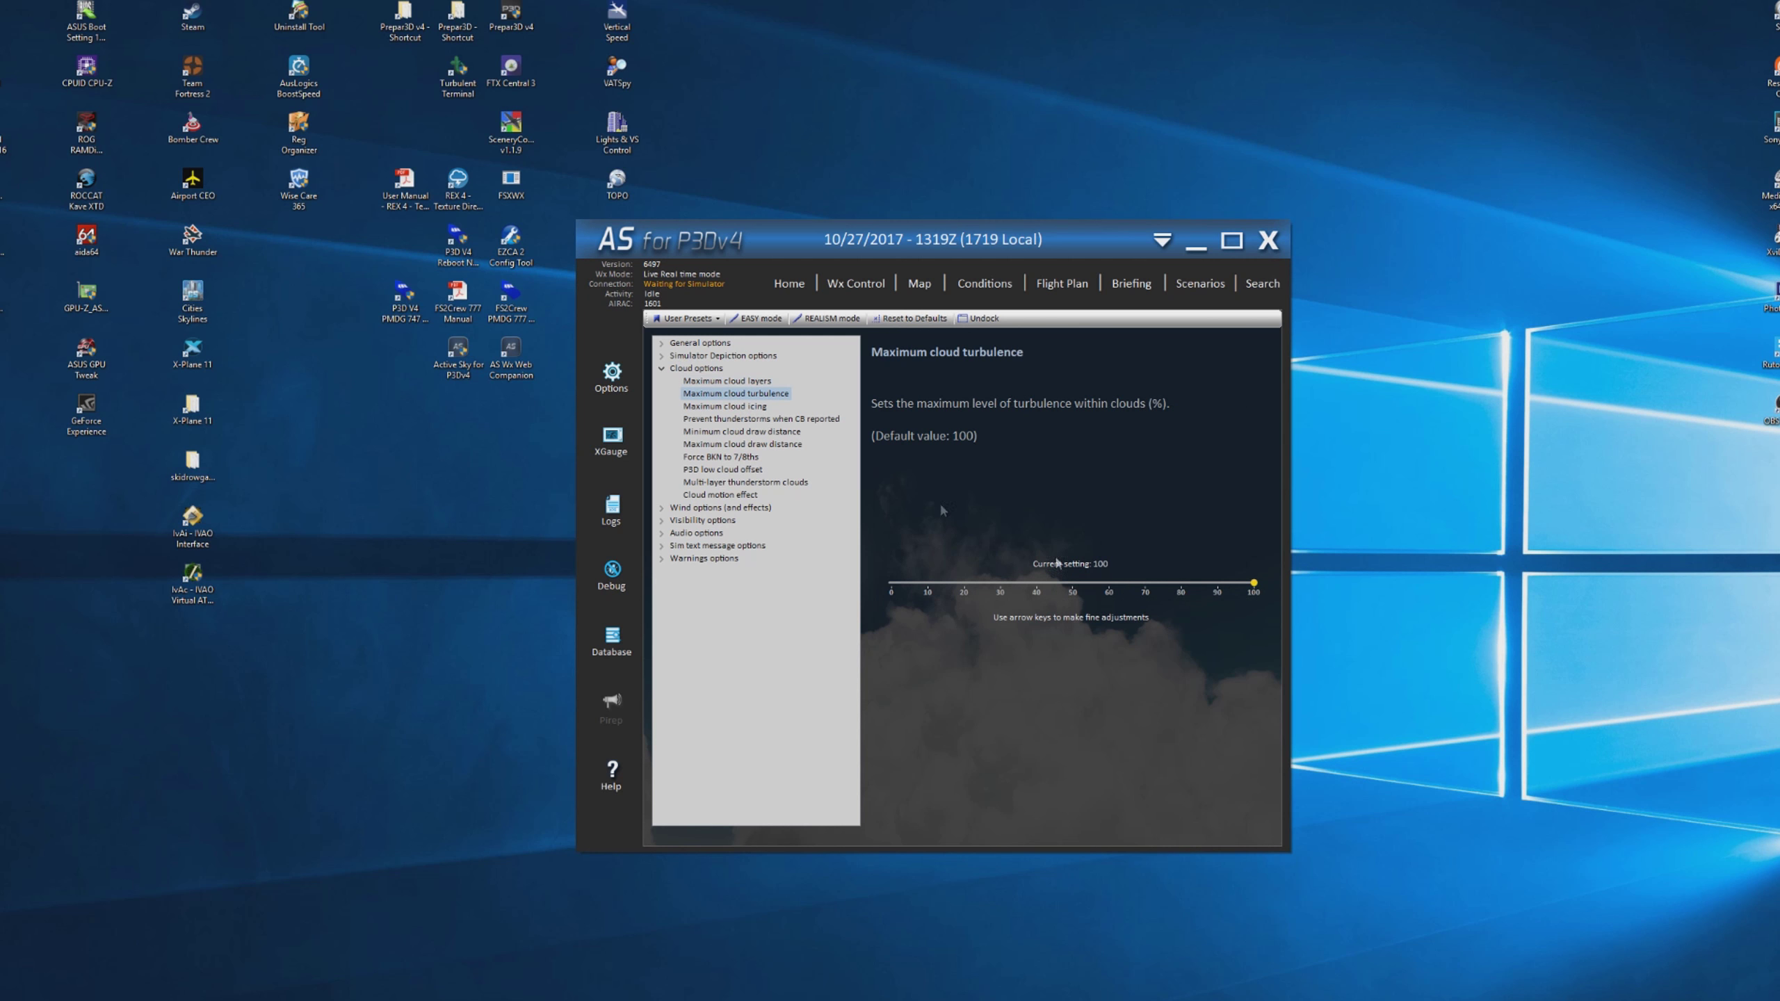
{"action": "left_click", "coordinate": [728, 409]}
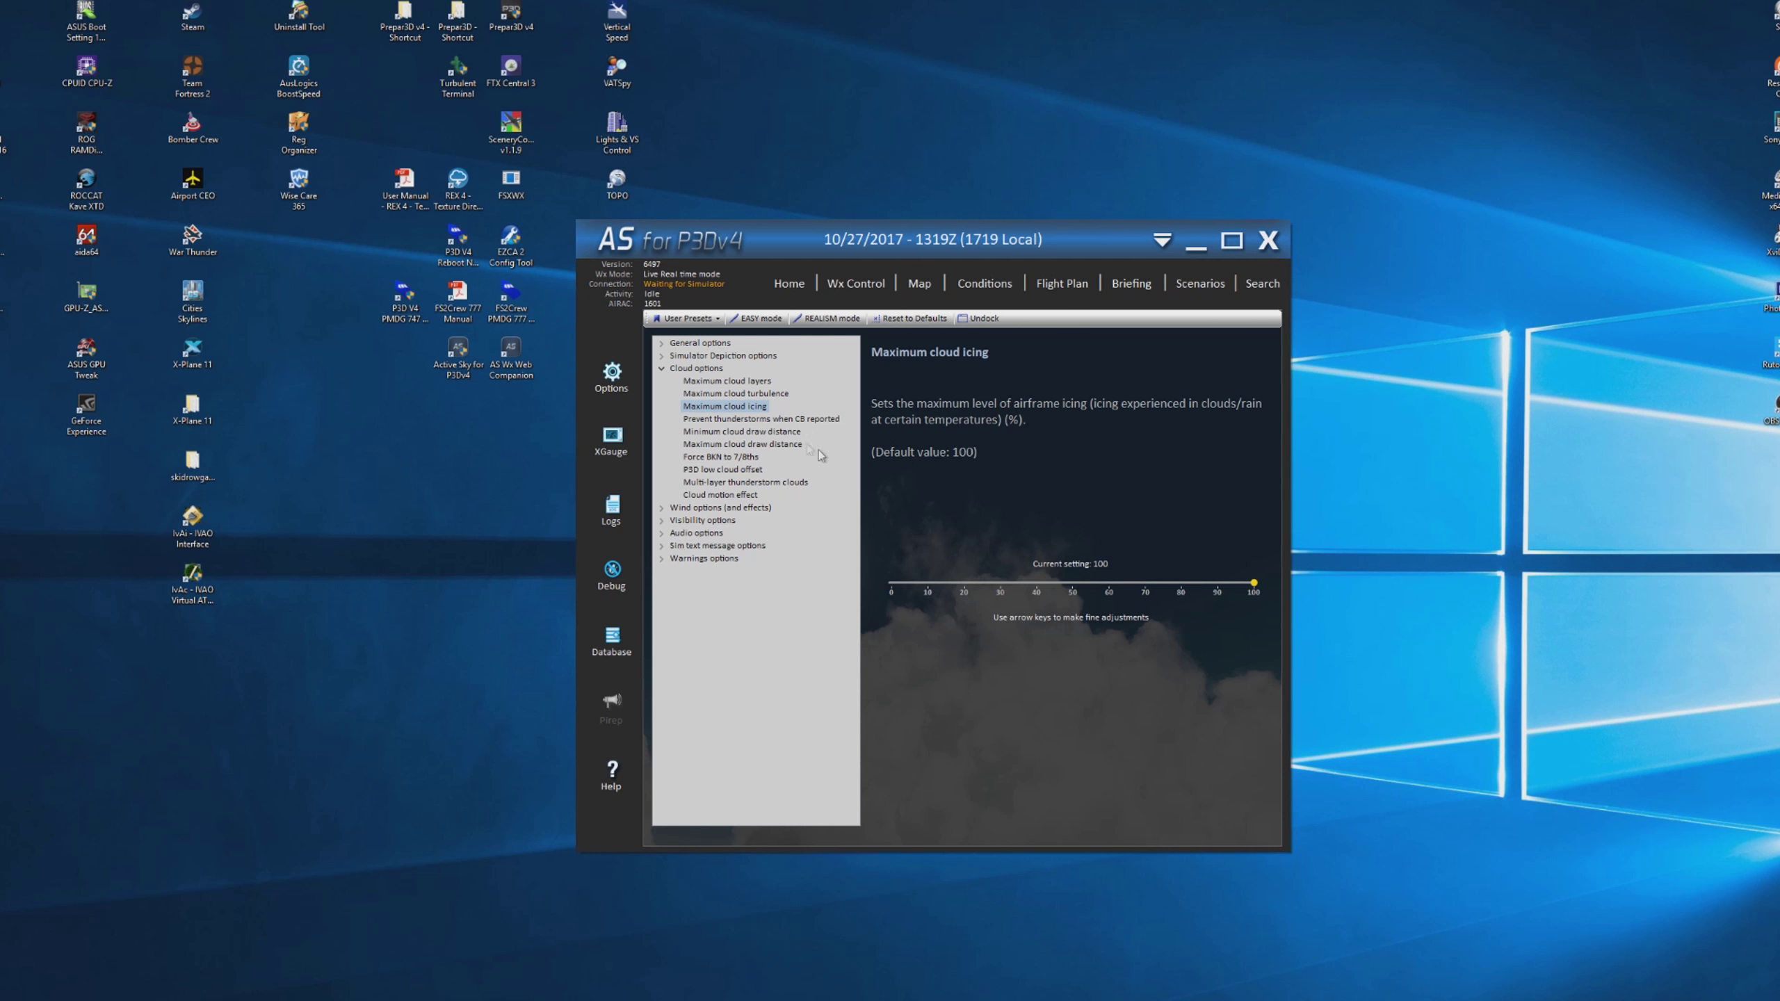
{"action": "left_click", "coordinate": [753, 419]}
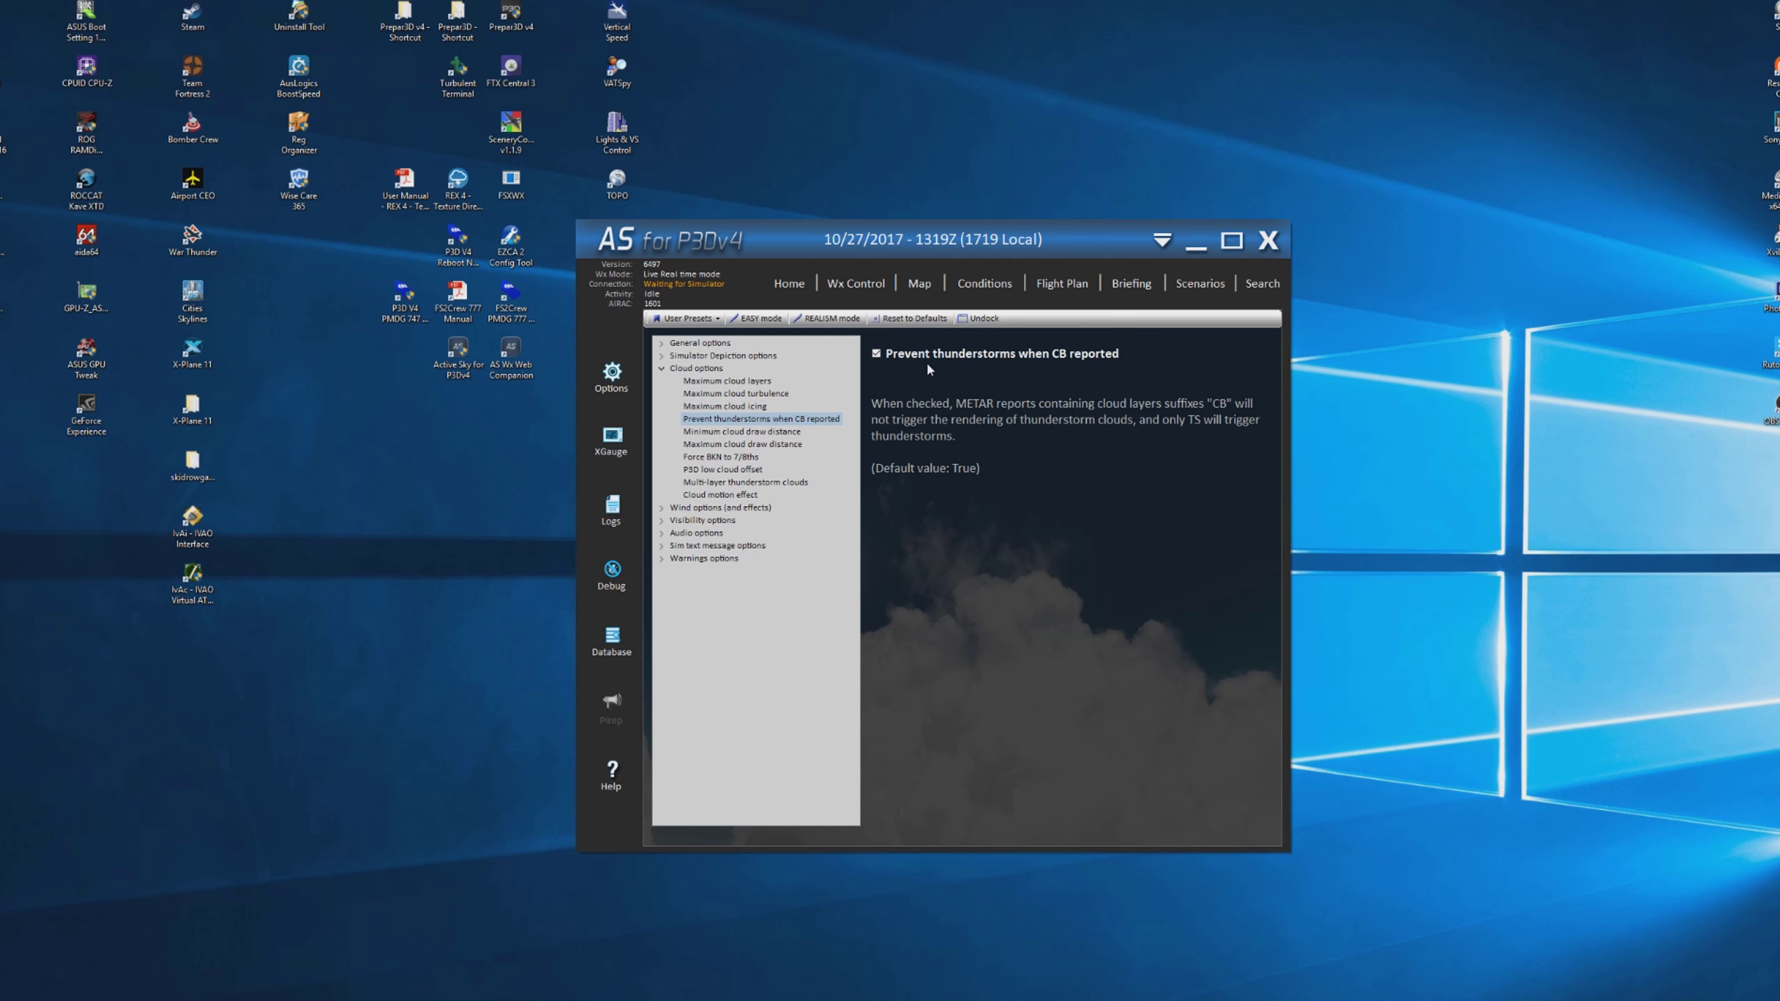
- Lower the minimum cloud draw distance and set the maximum cloud draw distance to 79
{"action": "left_click", "coordinate": [726, 432]}
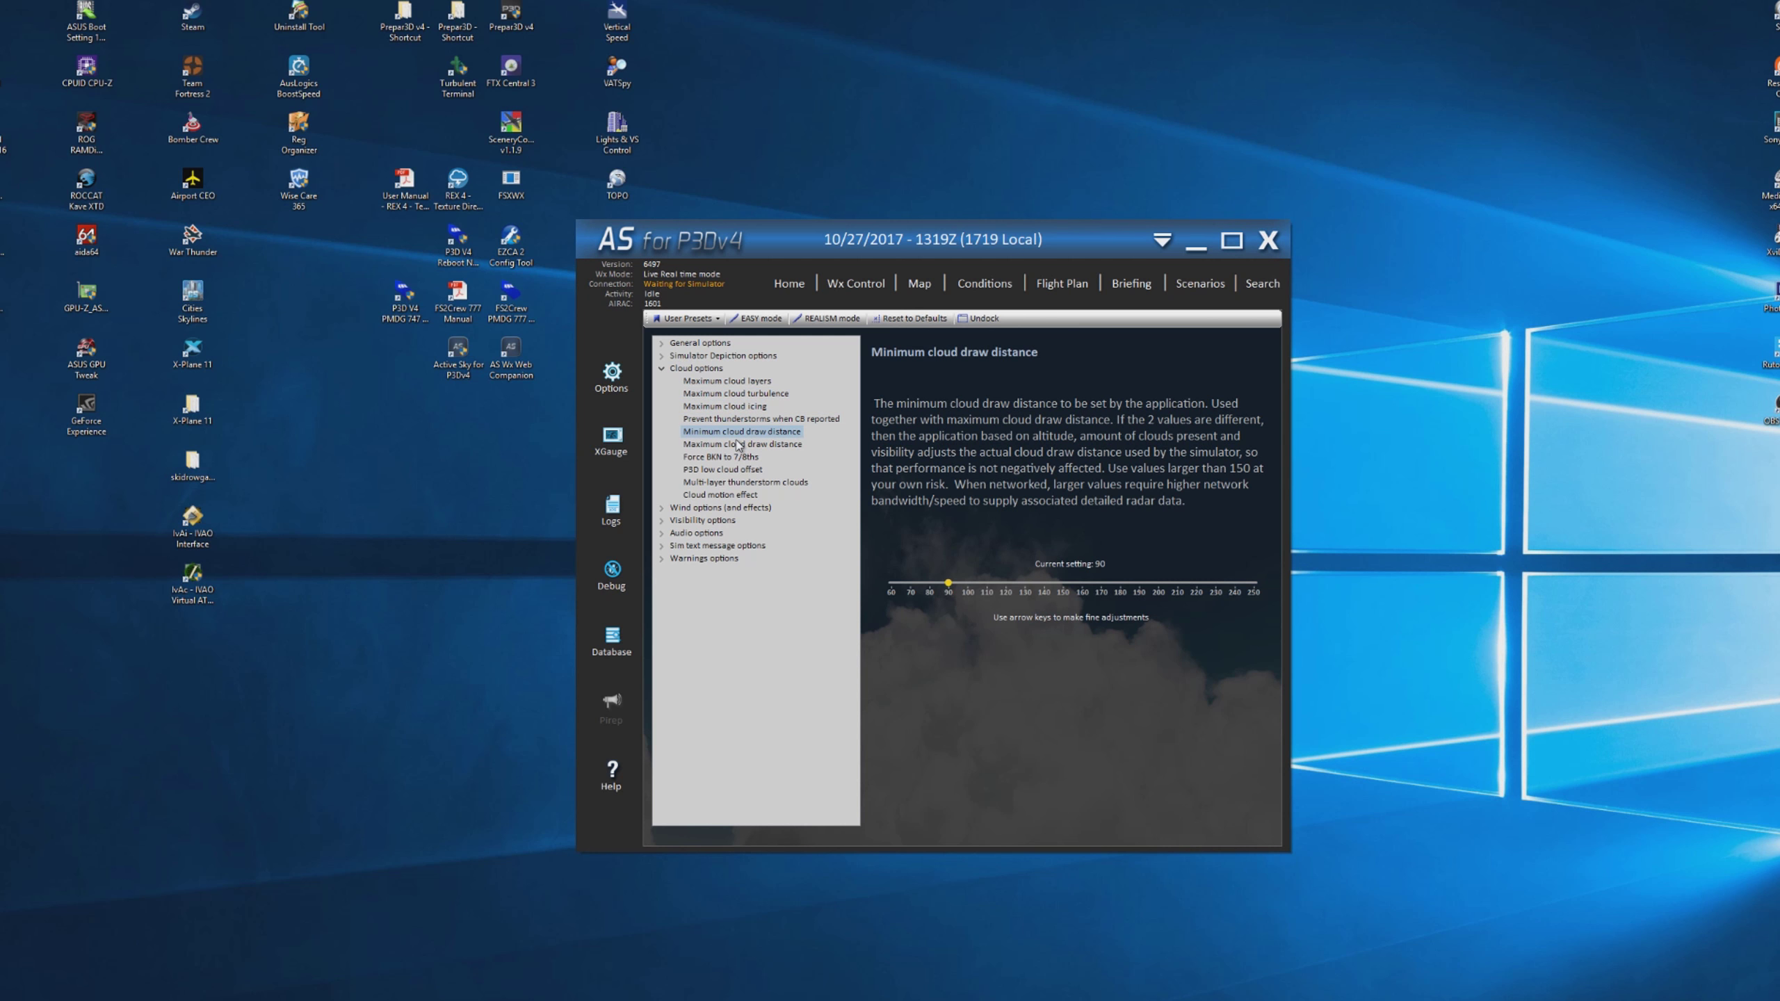
{"action": "left_click_drag", "start_coordinate": [930, 584], "coordinate": [897, 608]}
{"action": "left_click", "coordinate": [734, 443]}
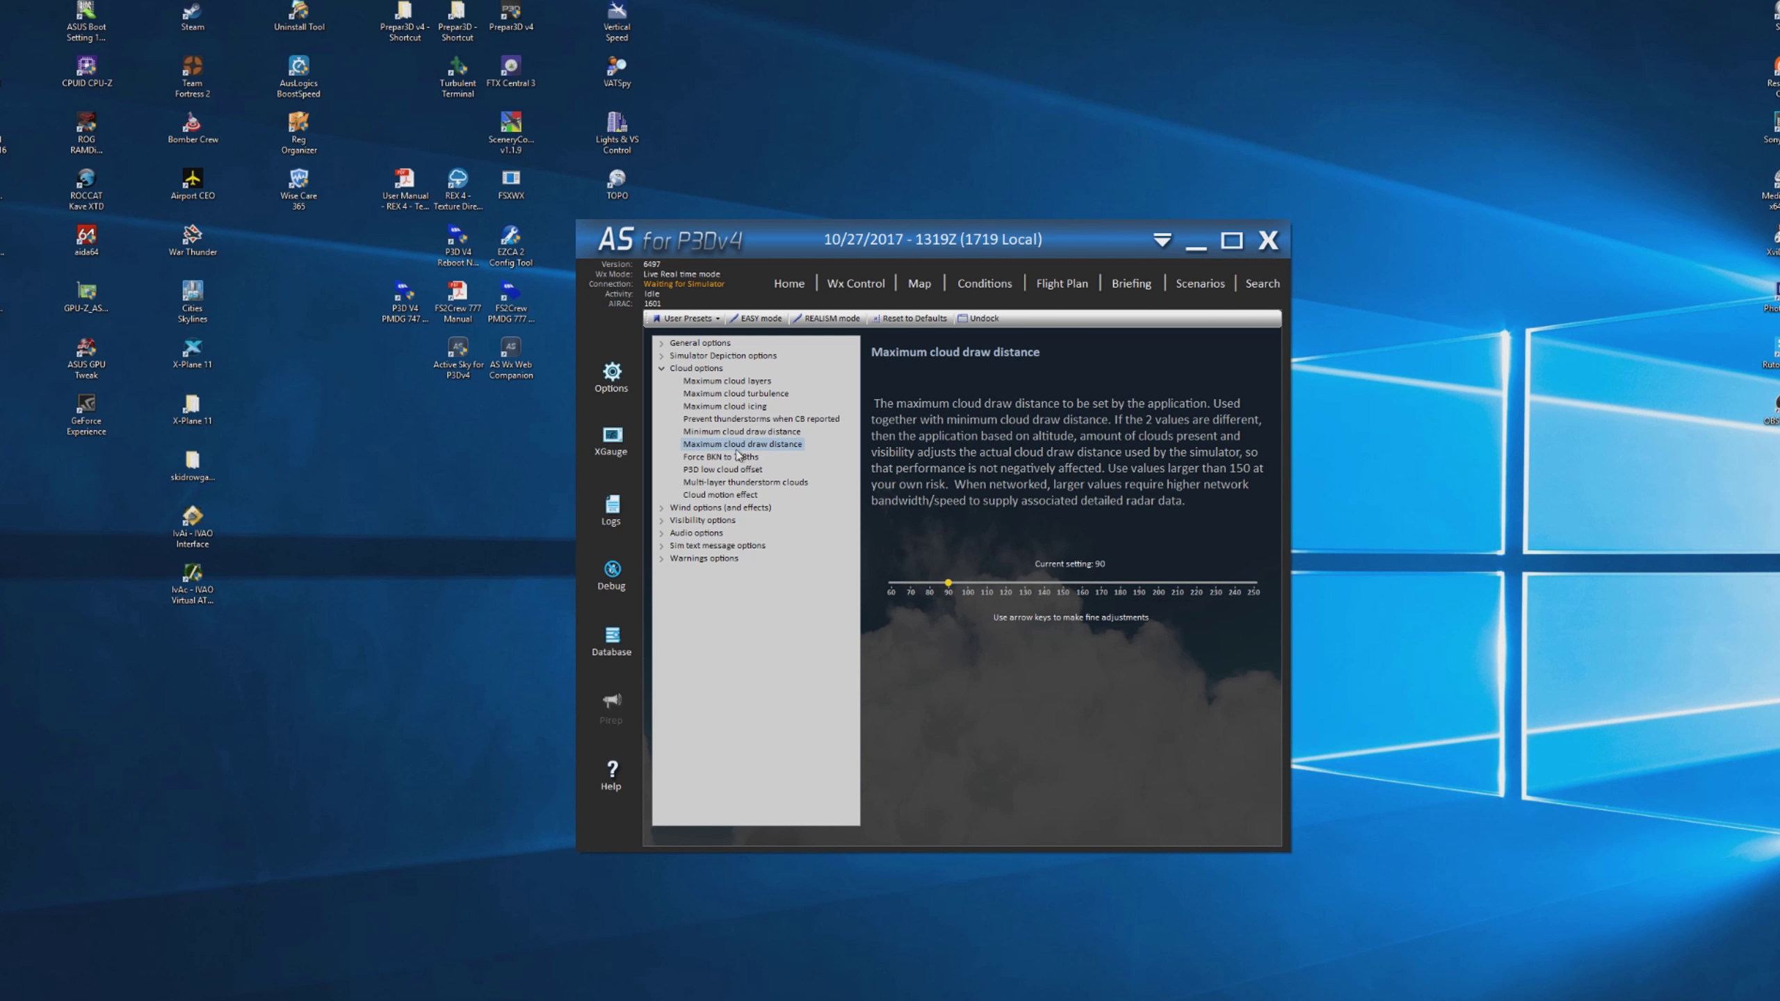
{"action": "left_click", "coordinate": [928, 585]}
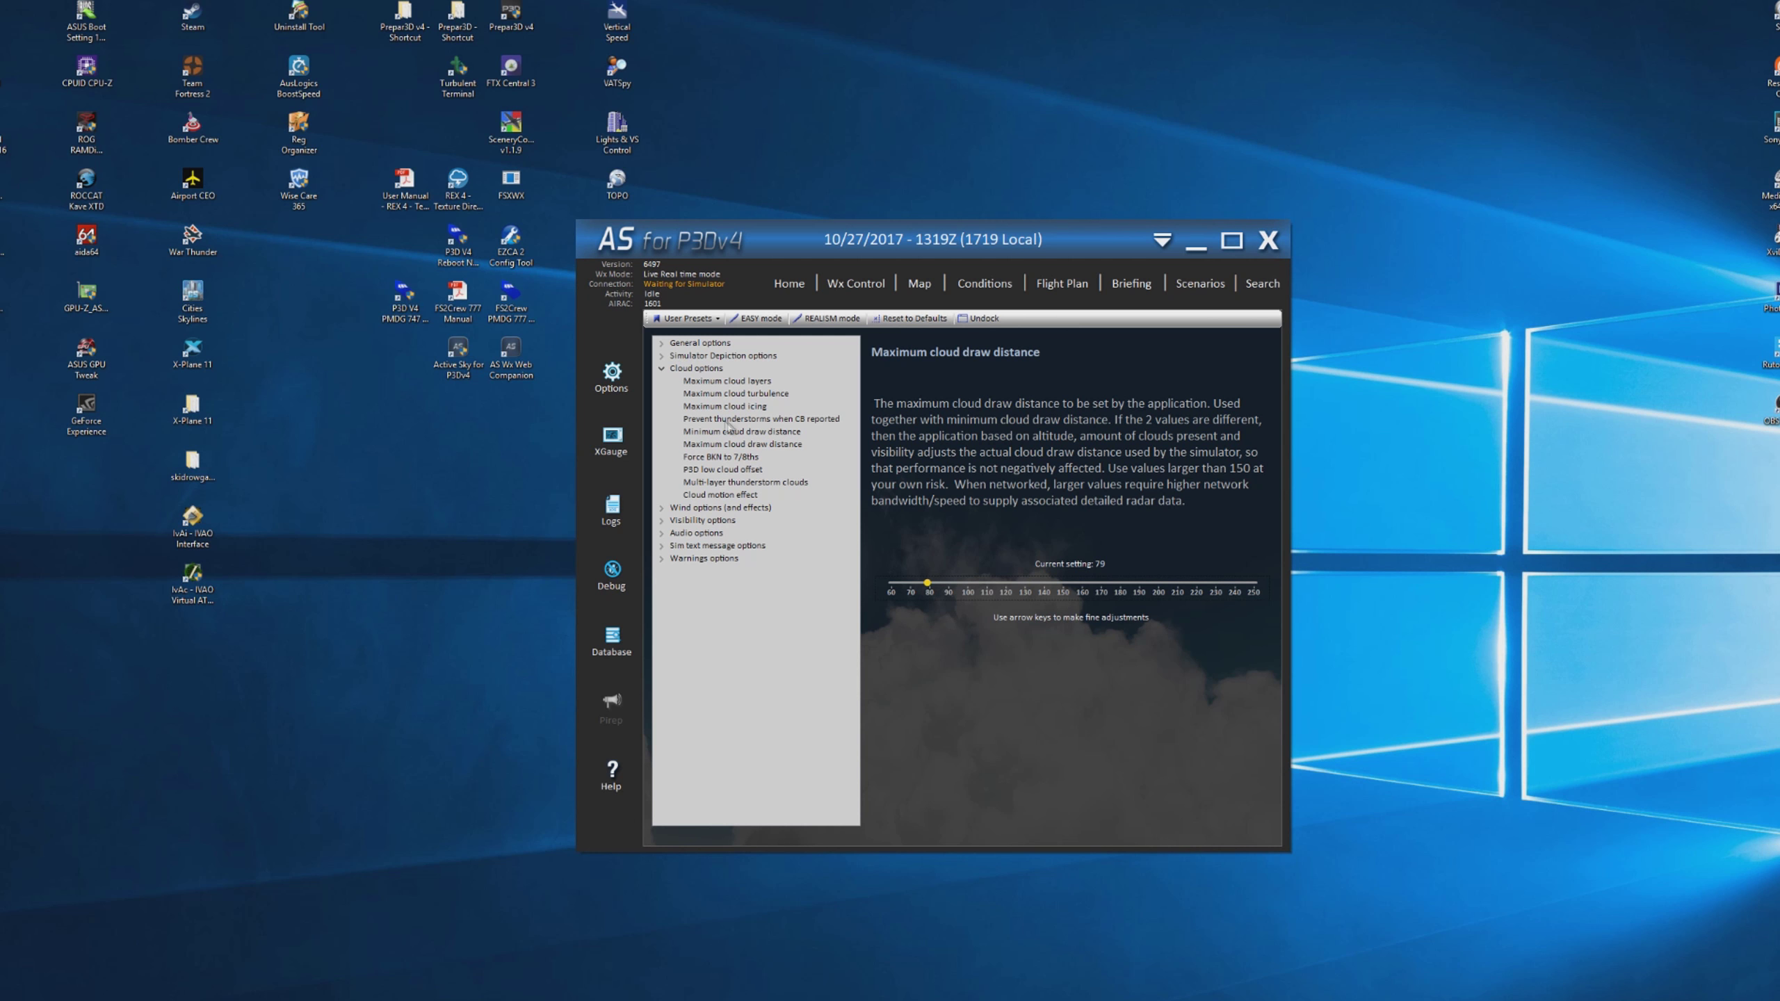
- Check the Force BKN to 7/8ths option and set the P3D low cloud offset to 246
{"action": "left_click", "coordinate": [720, 457]}
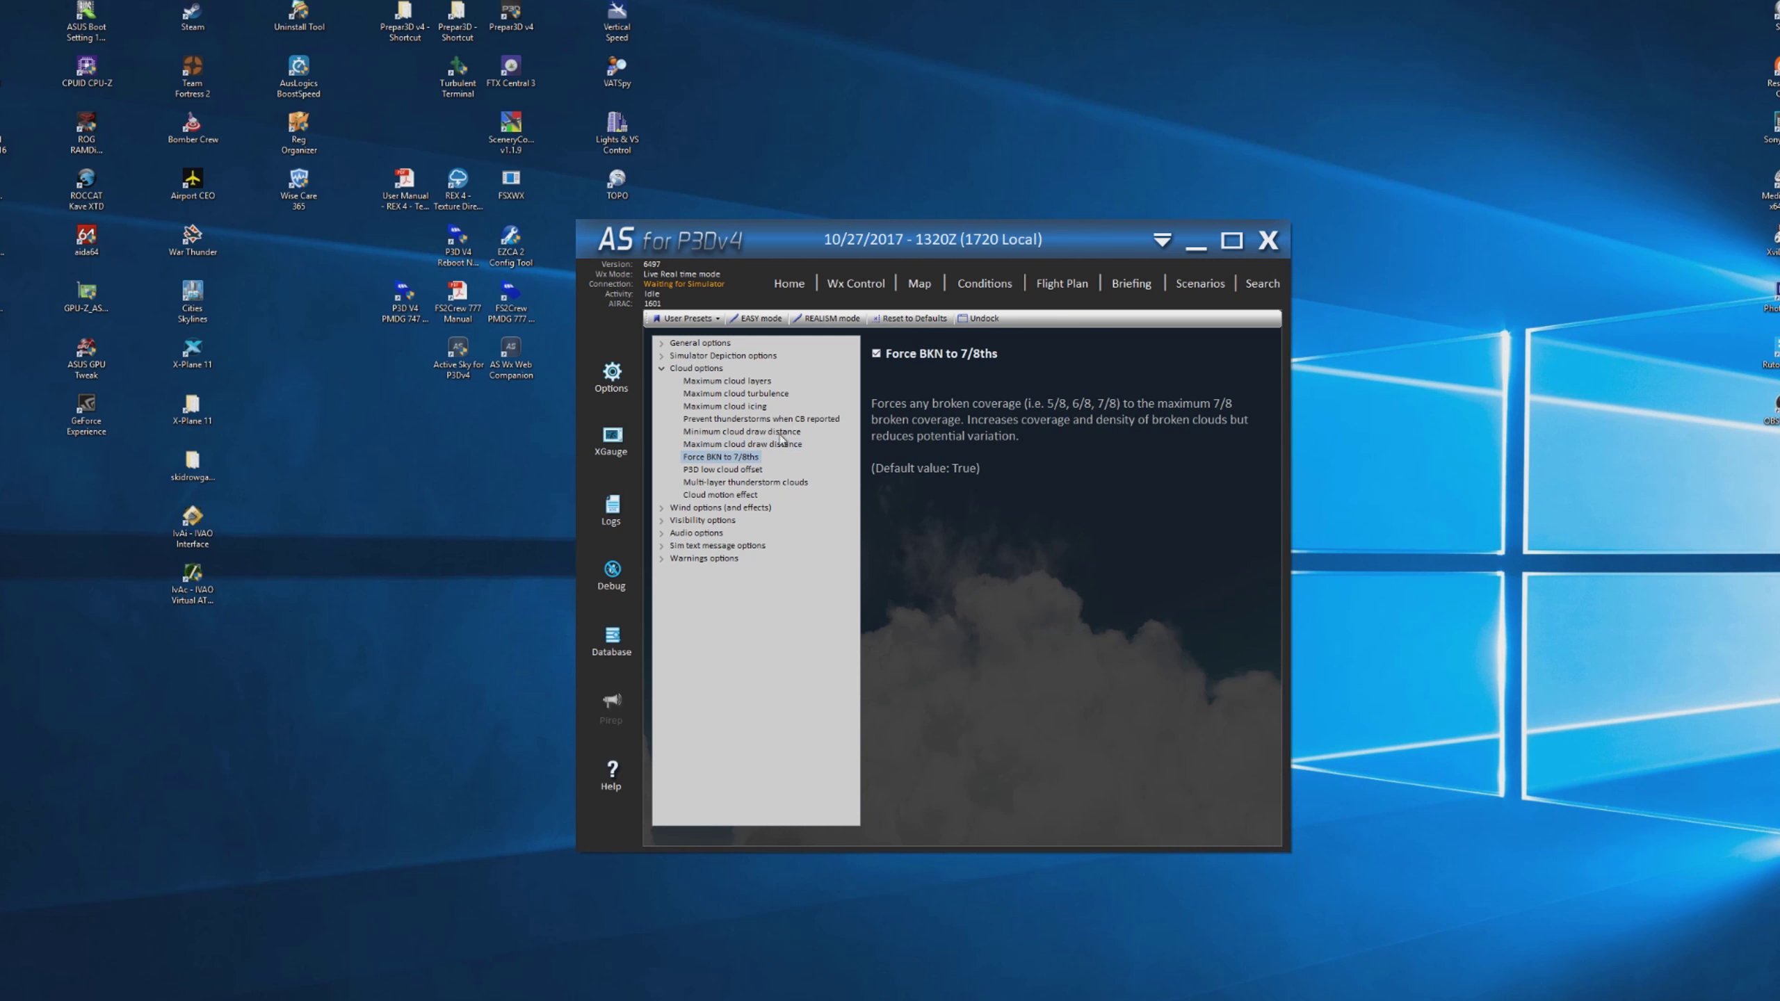
{"action": "left_click", "coordinate": [752, 471]}
{"action": "left_click", "coordinate": [953, 584]}
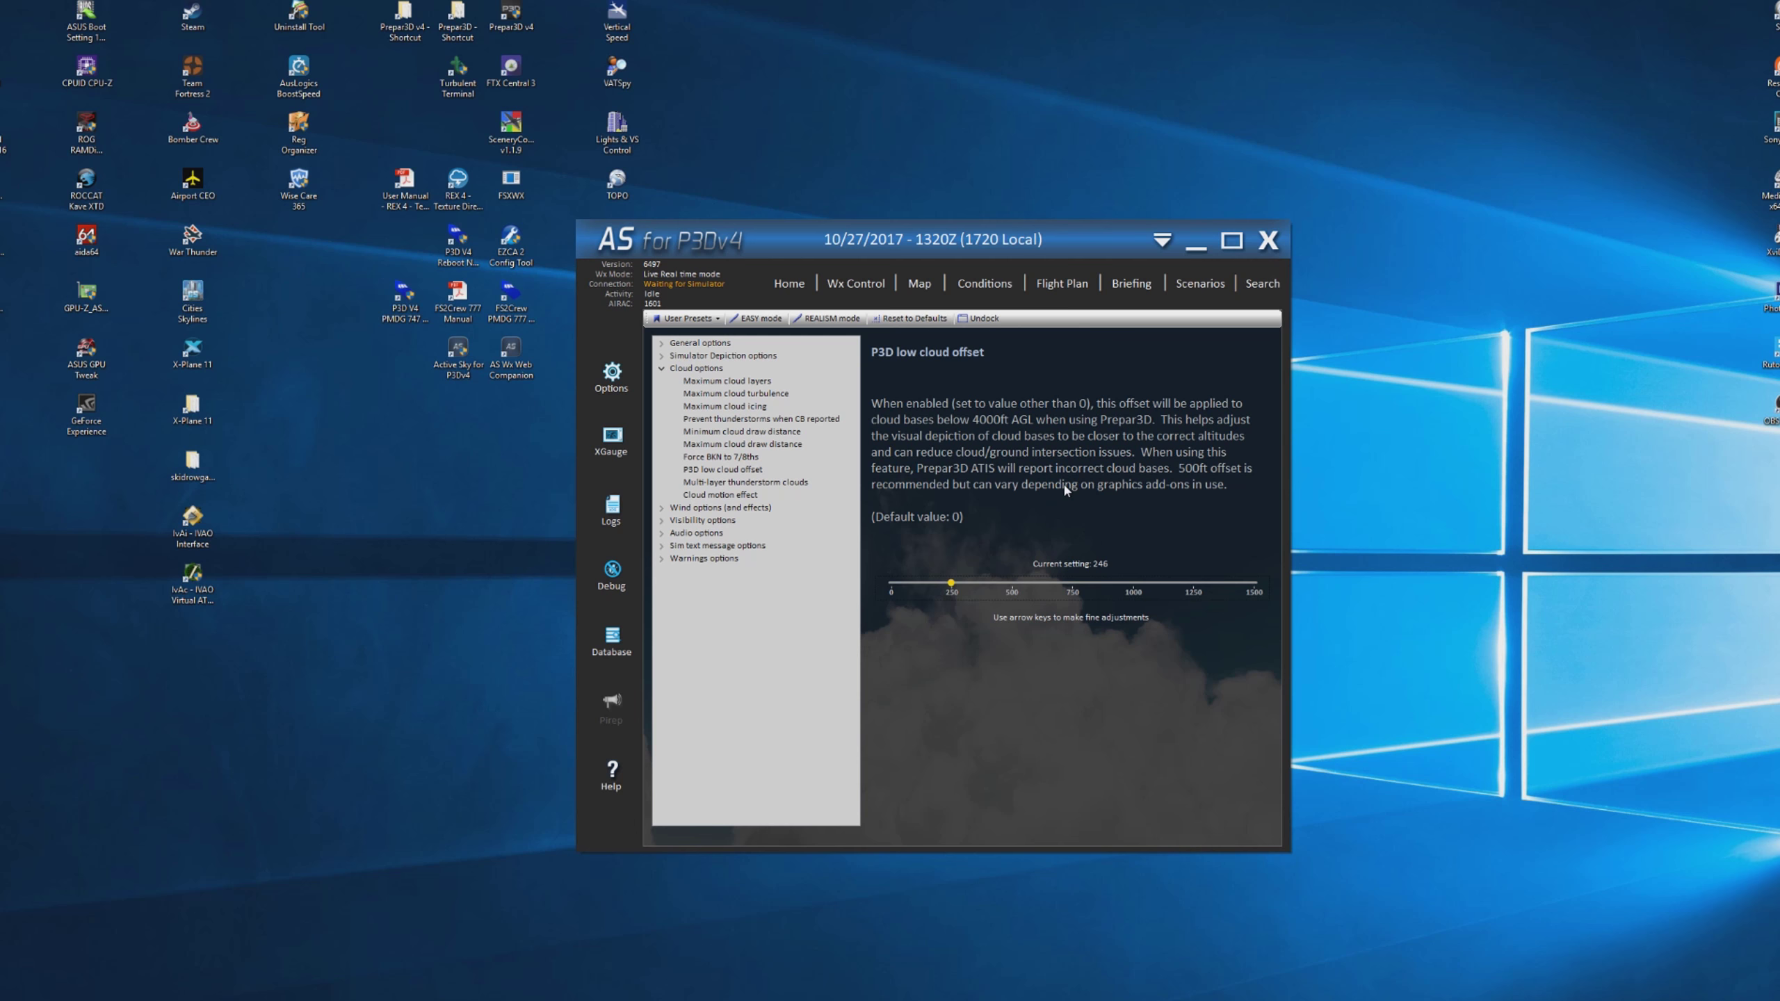
- Toggle the Multi-layer thunderstorm clouds option and apply the changes to the current weather synthesis
{"action": "left_click", "coordinate": [734, 484]}
{"action": "left_click", "coordinate": [928, 355]}
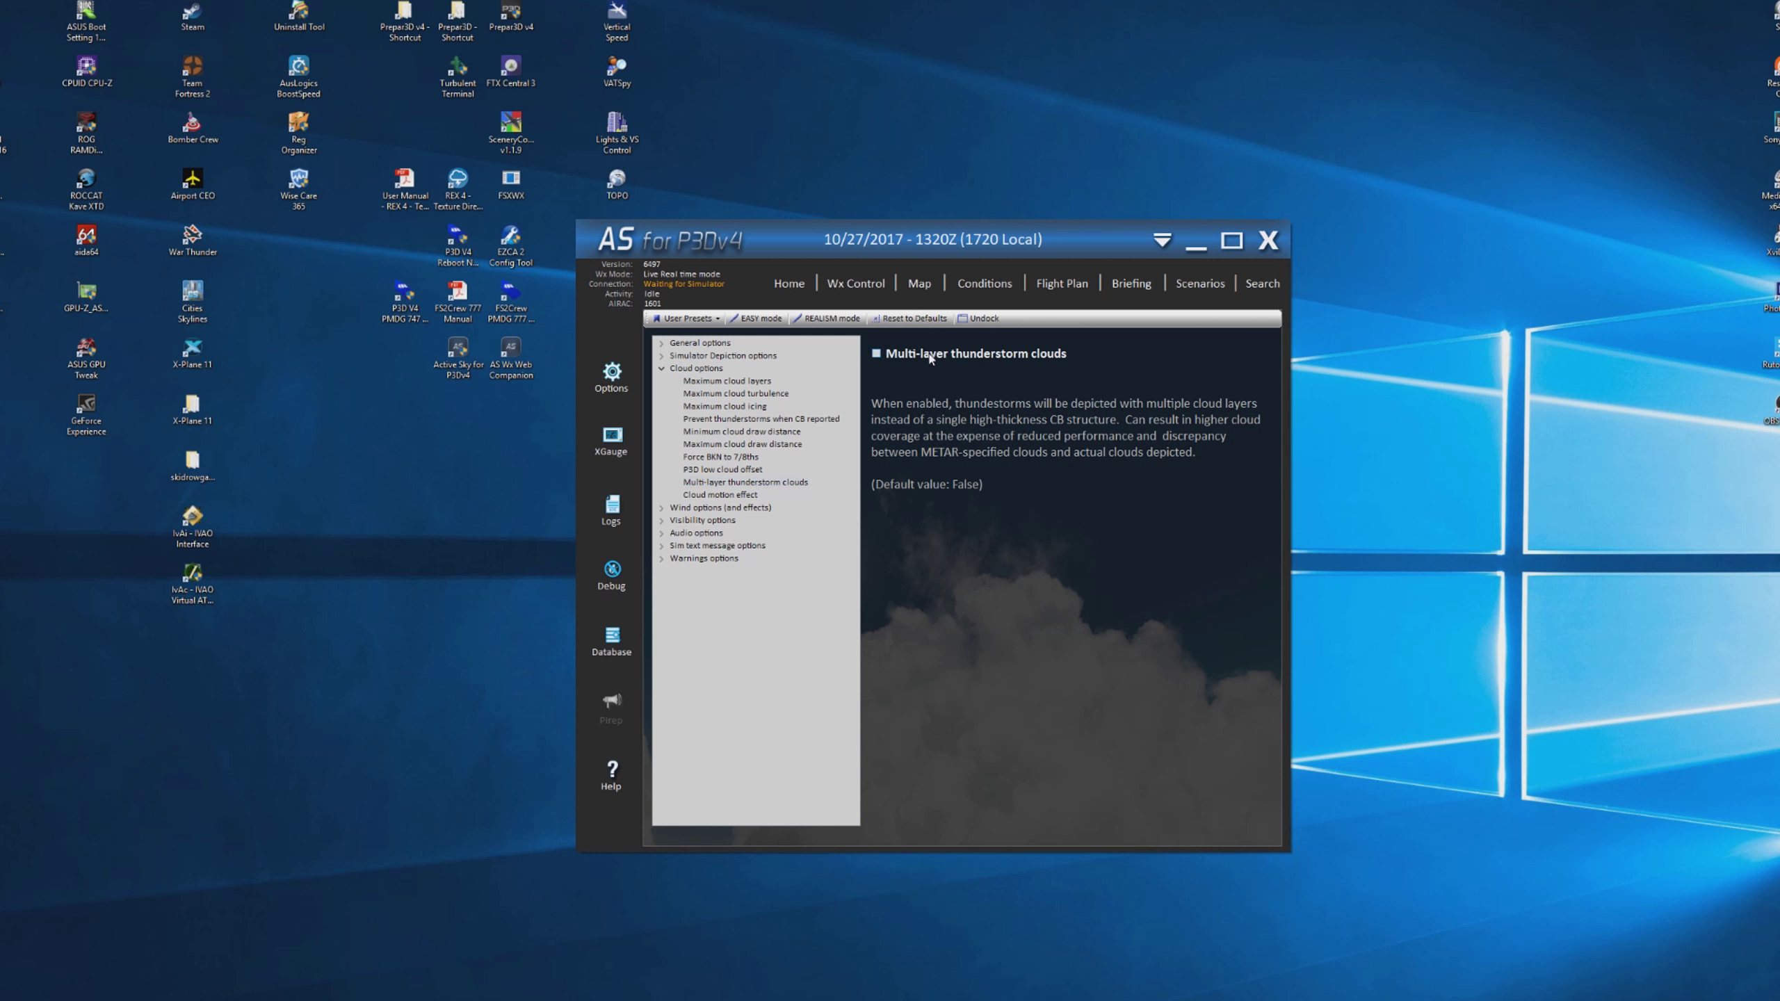
{"action": "left_click", "coordinate": [1017, 827]}
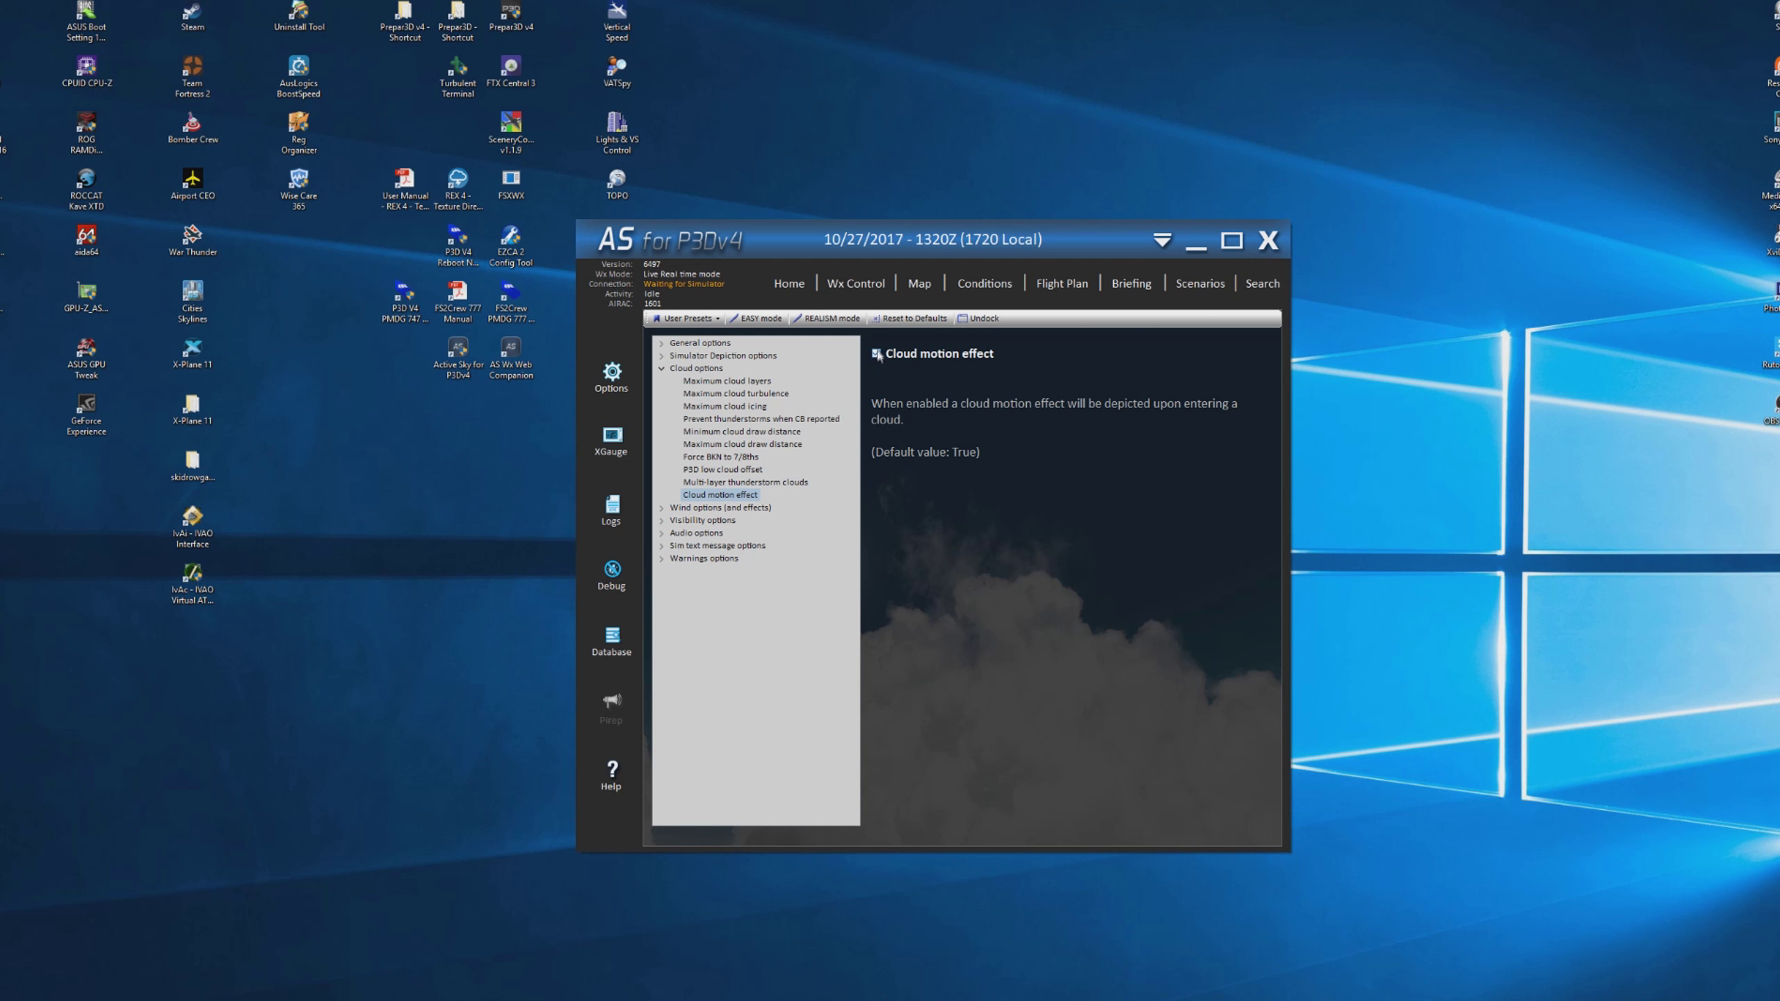
- Review the maximum surface wind and wind turbulence options, then set Turbulence effect scale to 100 and apply it to the current weather synthesis
{"action": "left_click", "coordinate": [661, 367]}
{"action": "left_click", "coordinate": [665, 381]}
{"action": "left_click", "coordinate": [689, 394]}
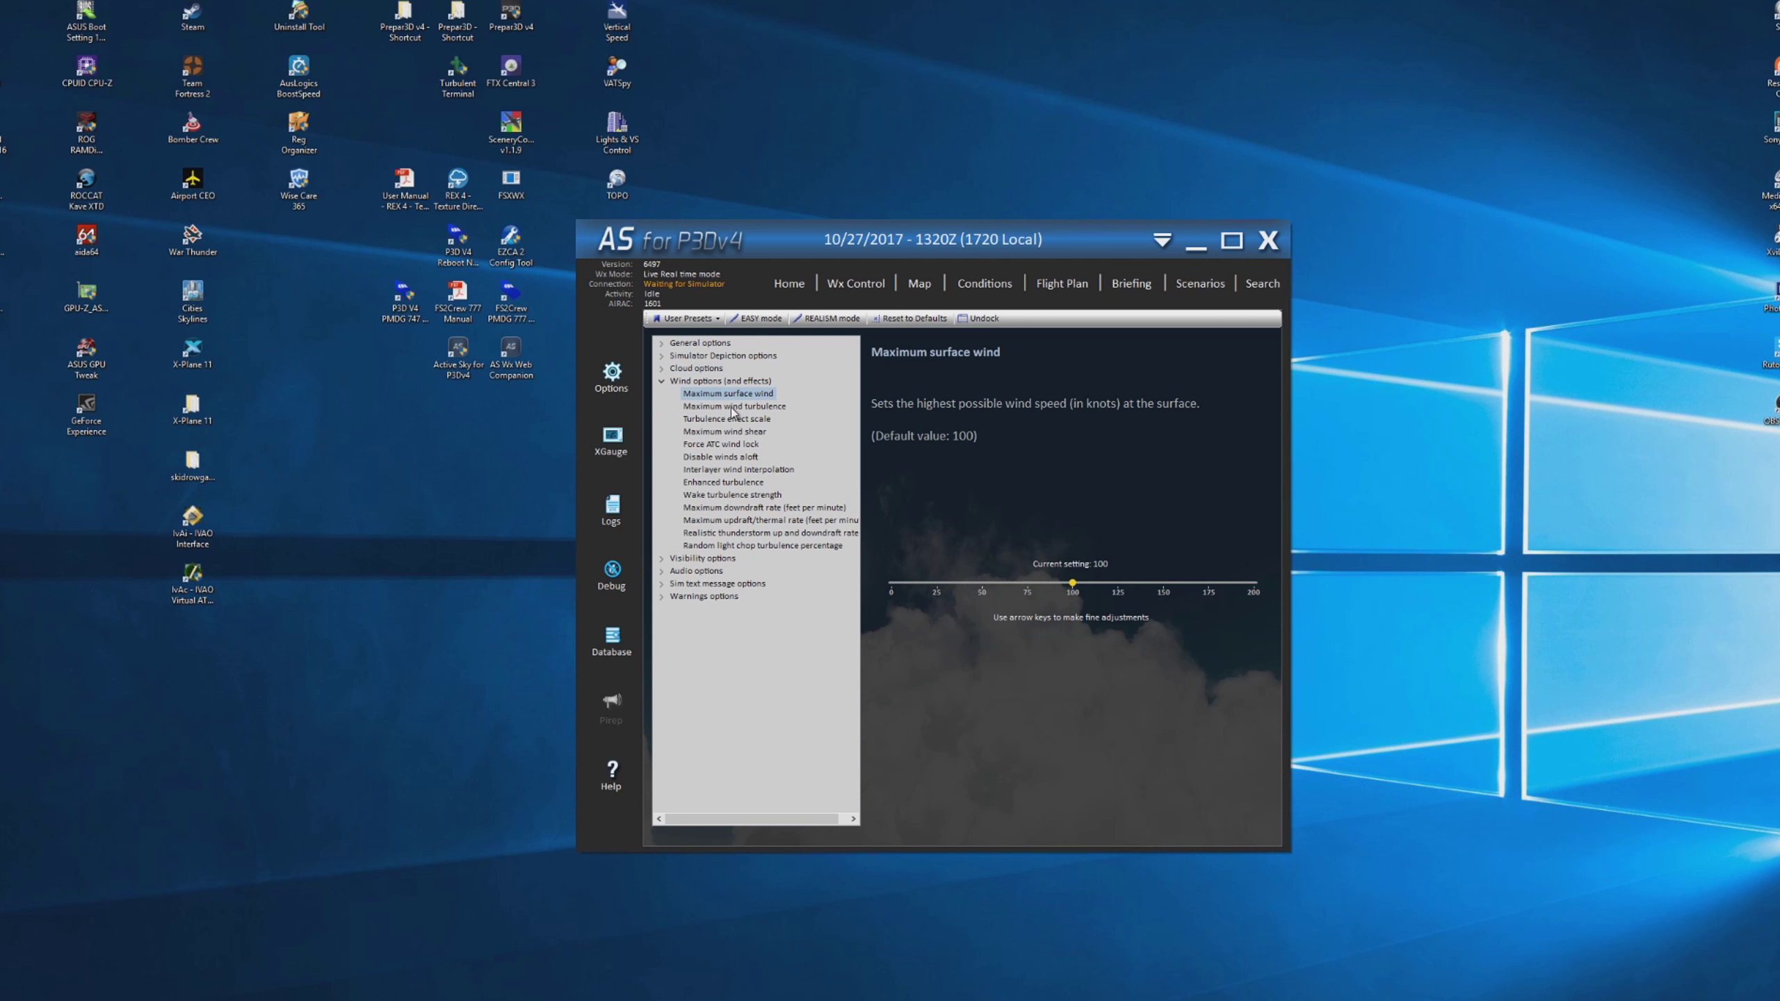
{"action": "left_click", "coordinate": [727, 410]}
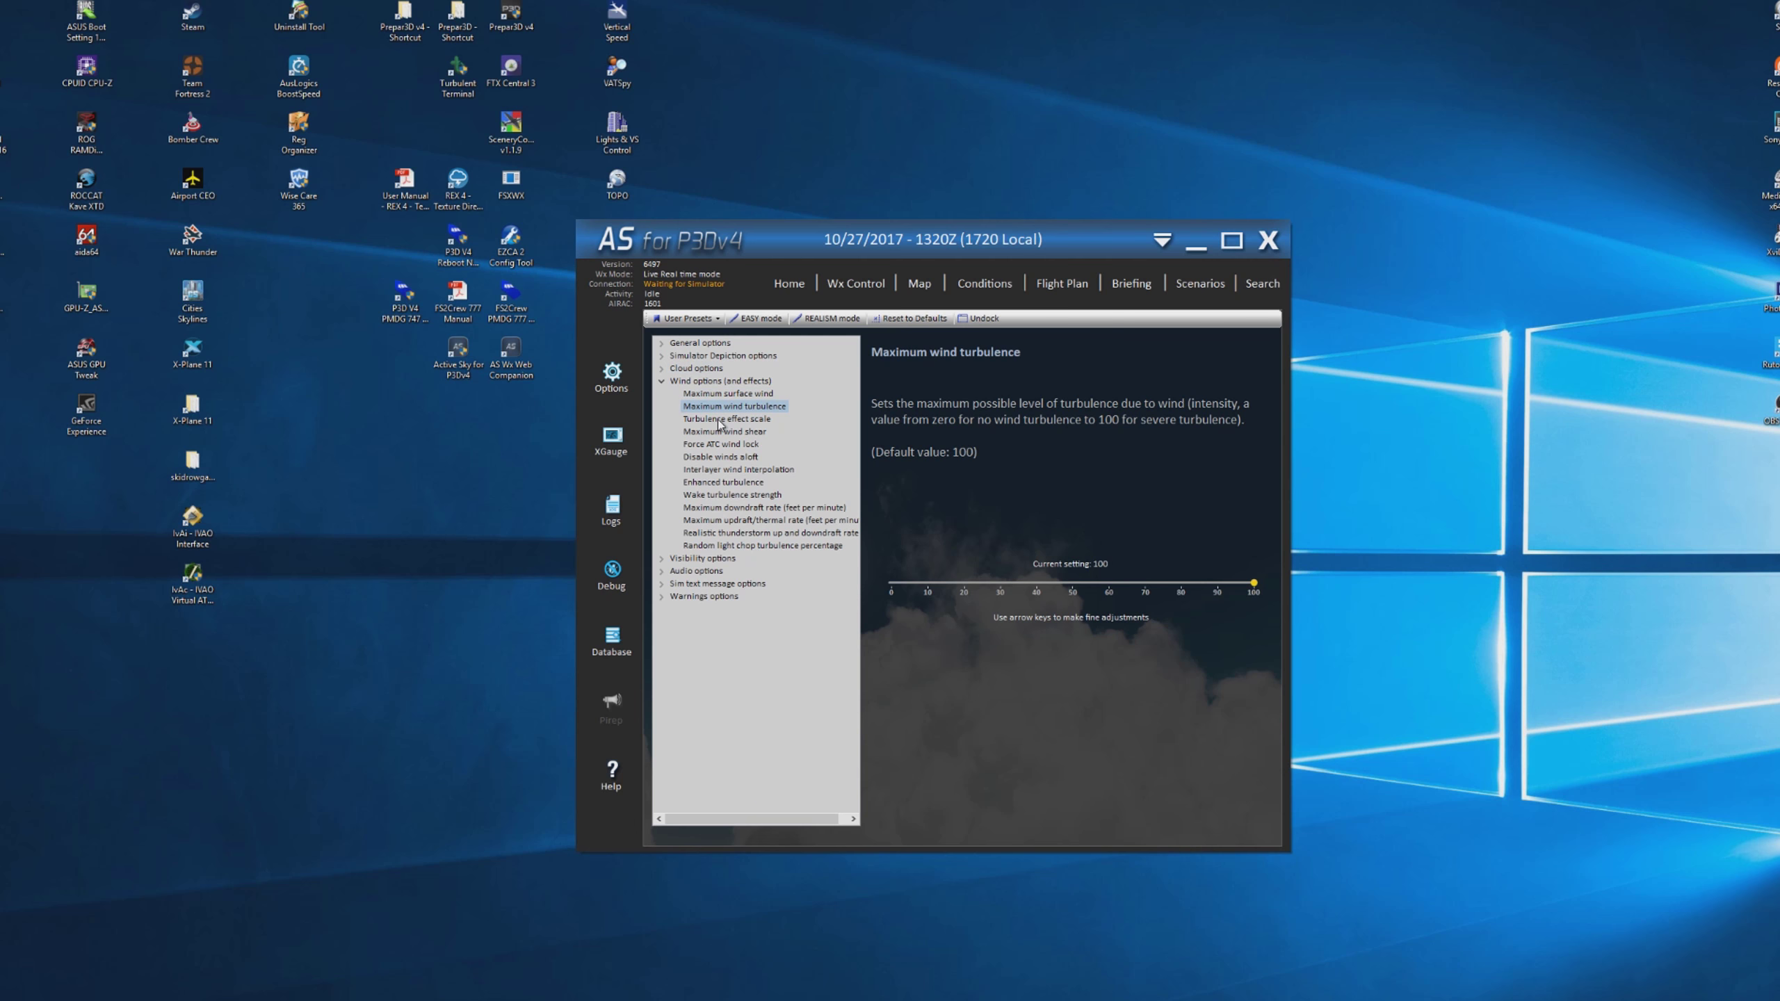
{"action": "left_click", "coordinate": [729, 421]}
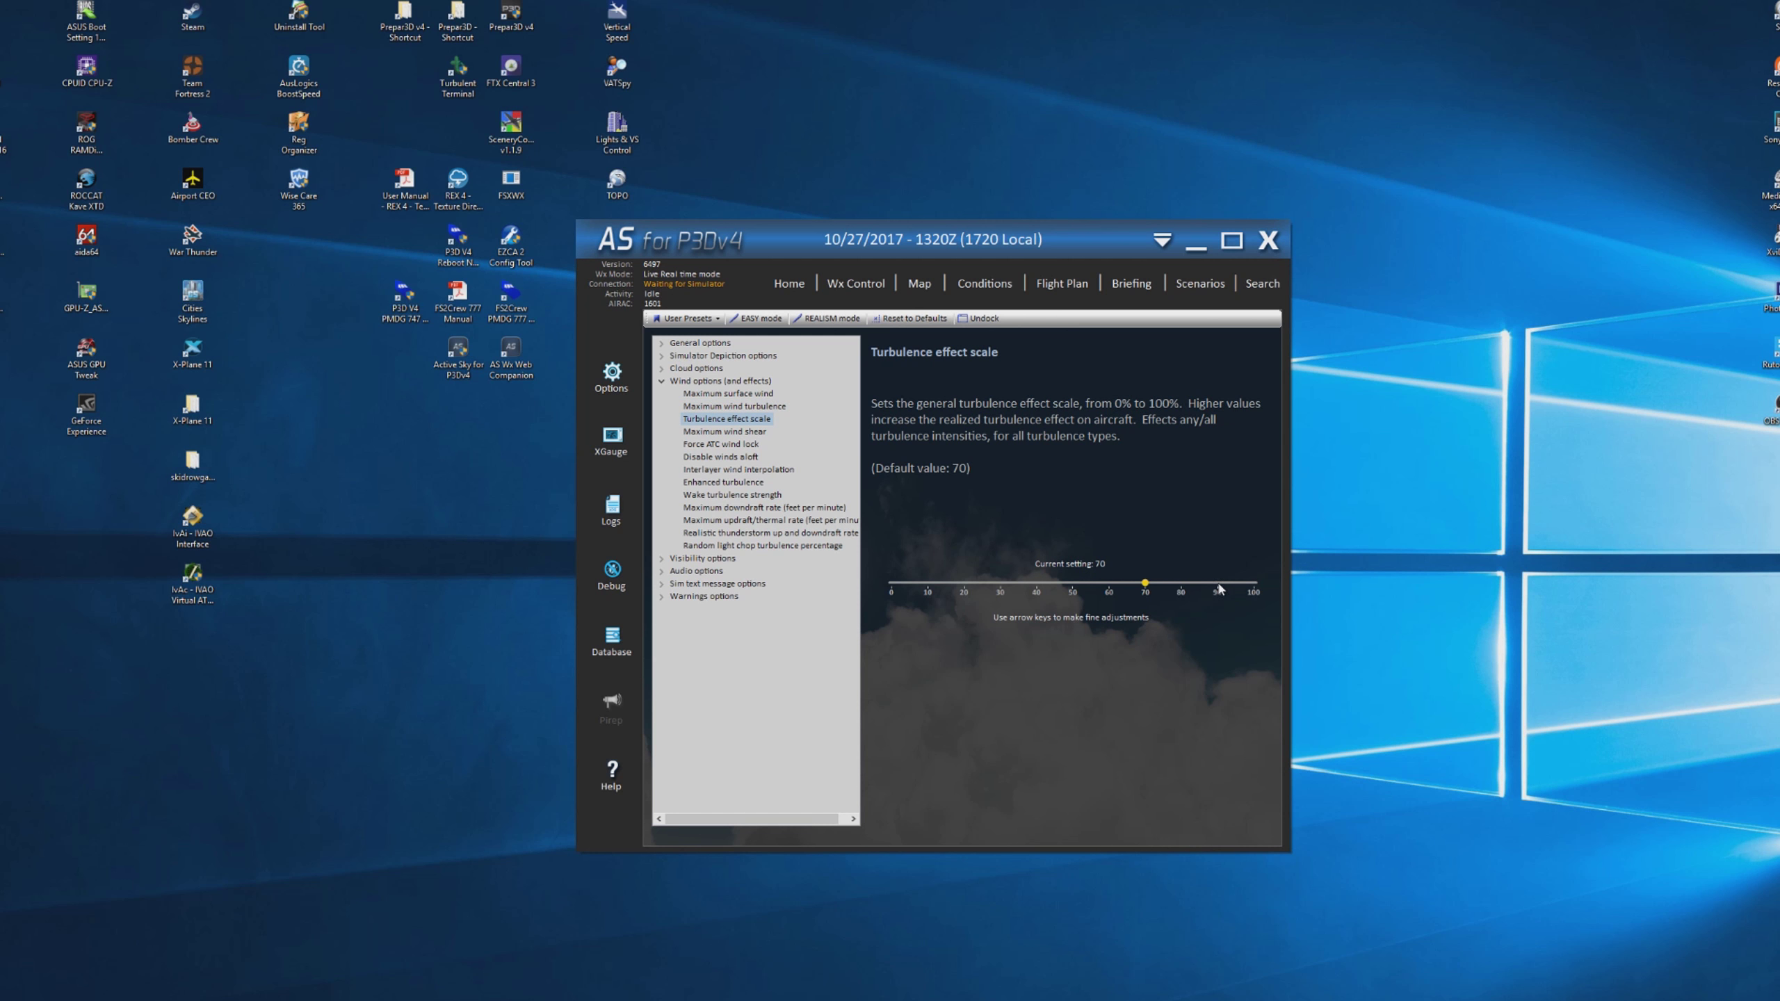
{"action": "left_click", "coordinate": [1259, 586]}
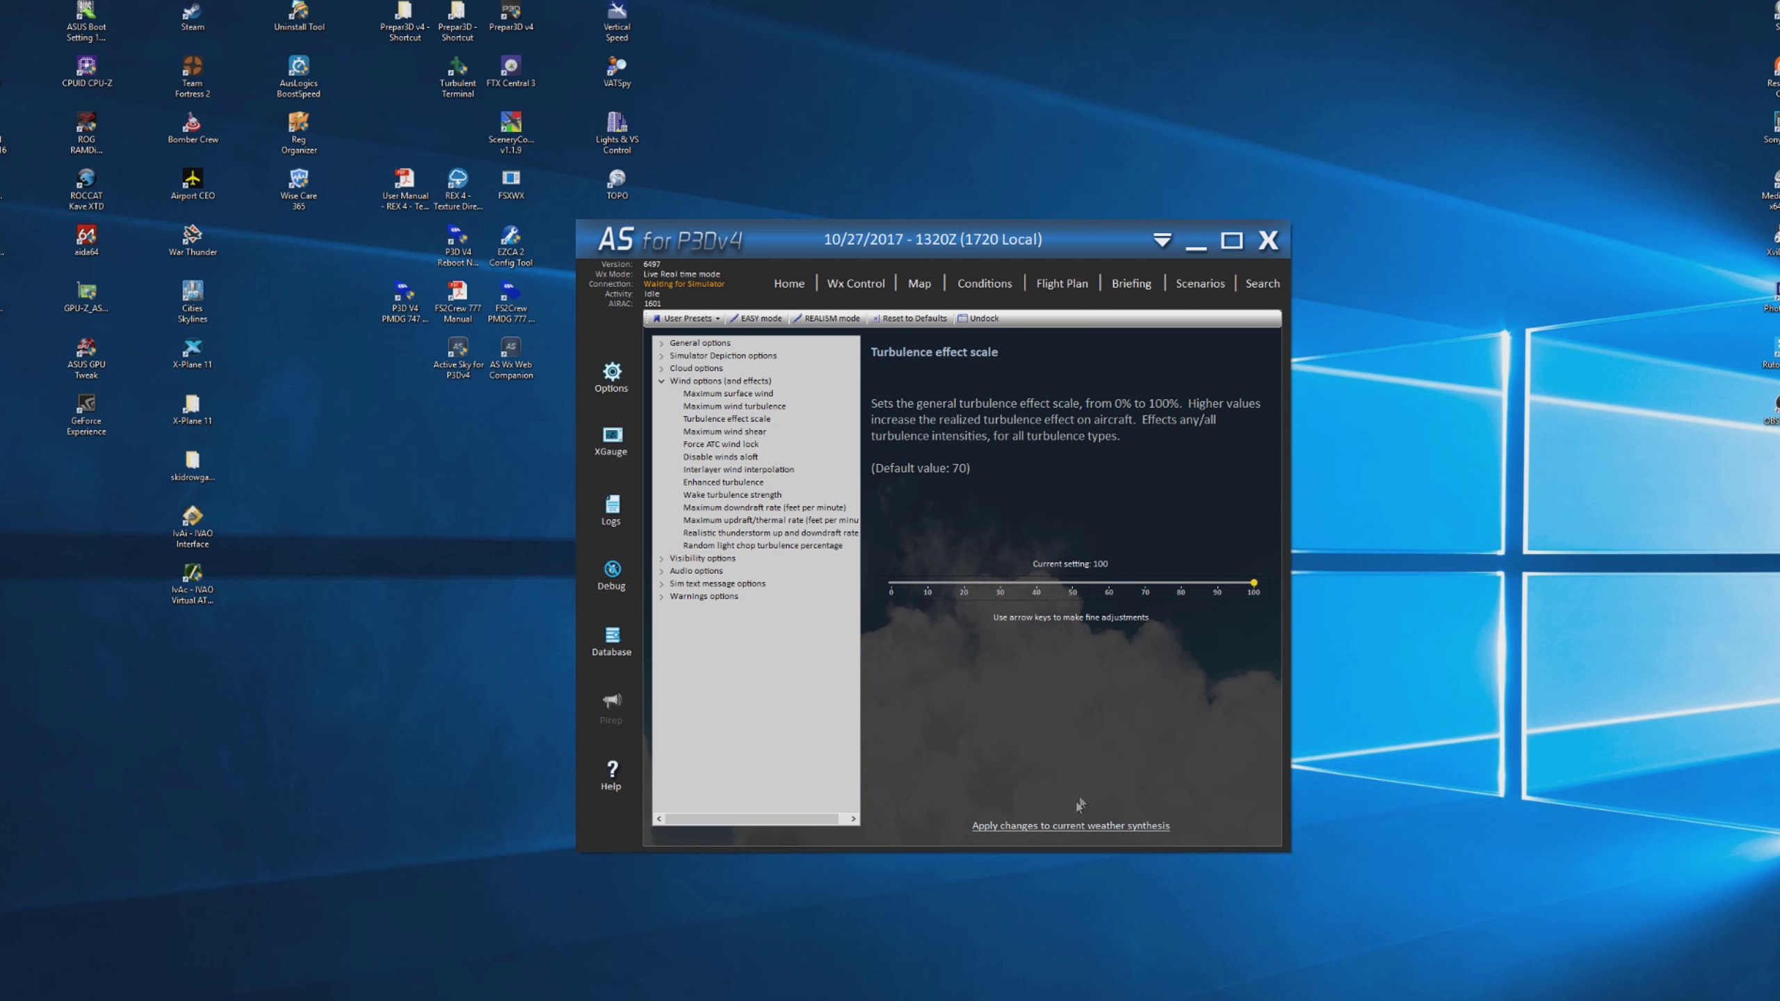
{"action": "left_click", "coordinate": [1056, 831]}
- Set Maximum wind shear to 100 and apply the change to the current weather synthesis
{"action": "left_click", "coordinate": [719, 432]}
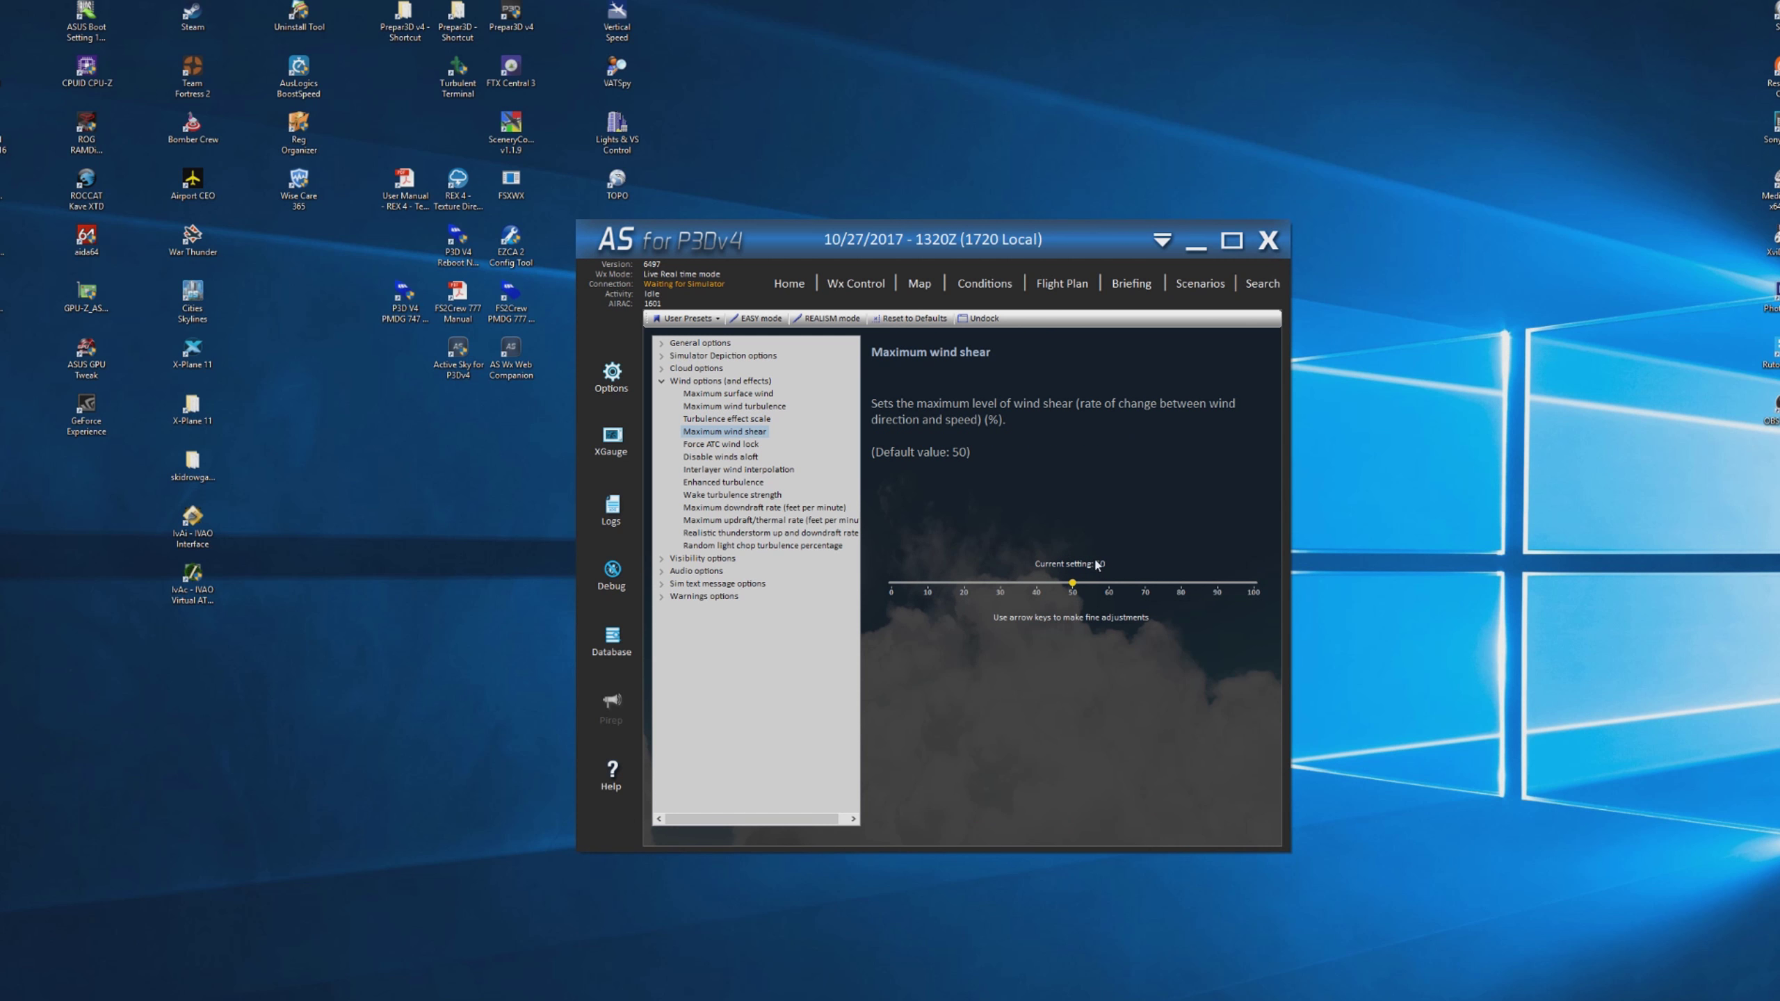
{"action": "left_click", "coordinate": [1148, 583]}
{"action": "left_click", "coordinate": [1254, 582]}
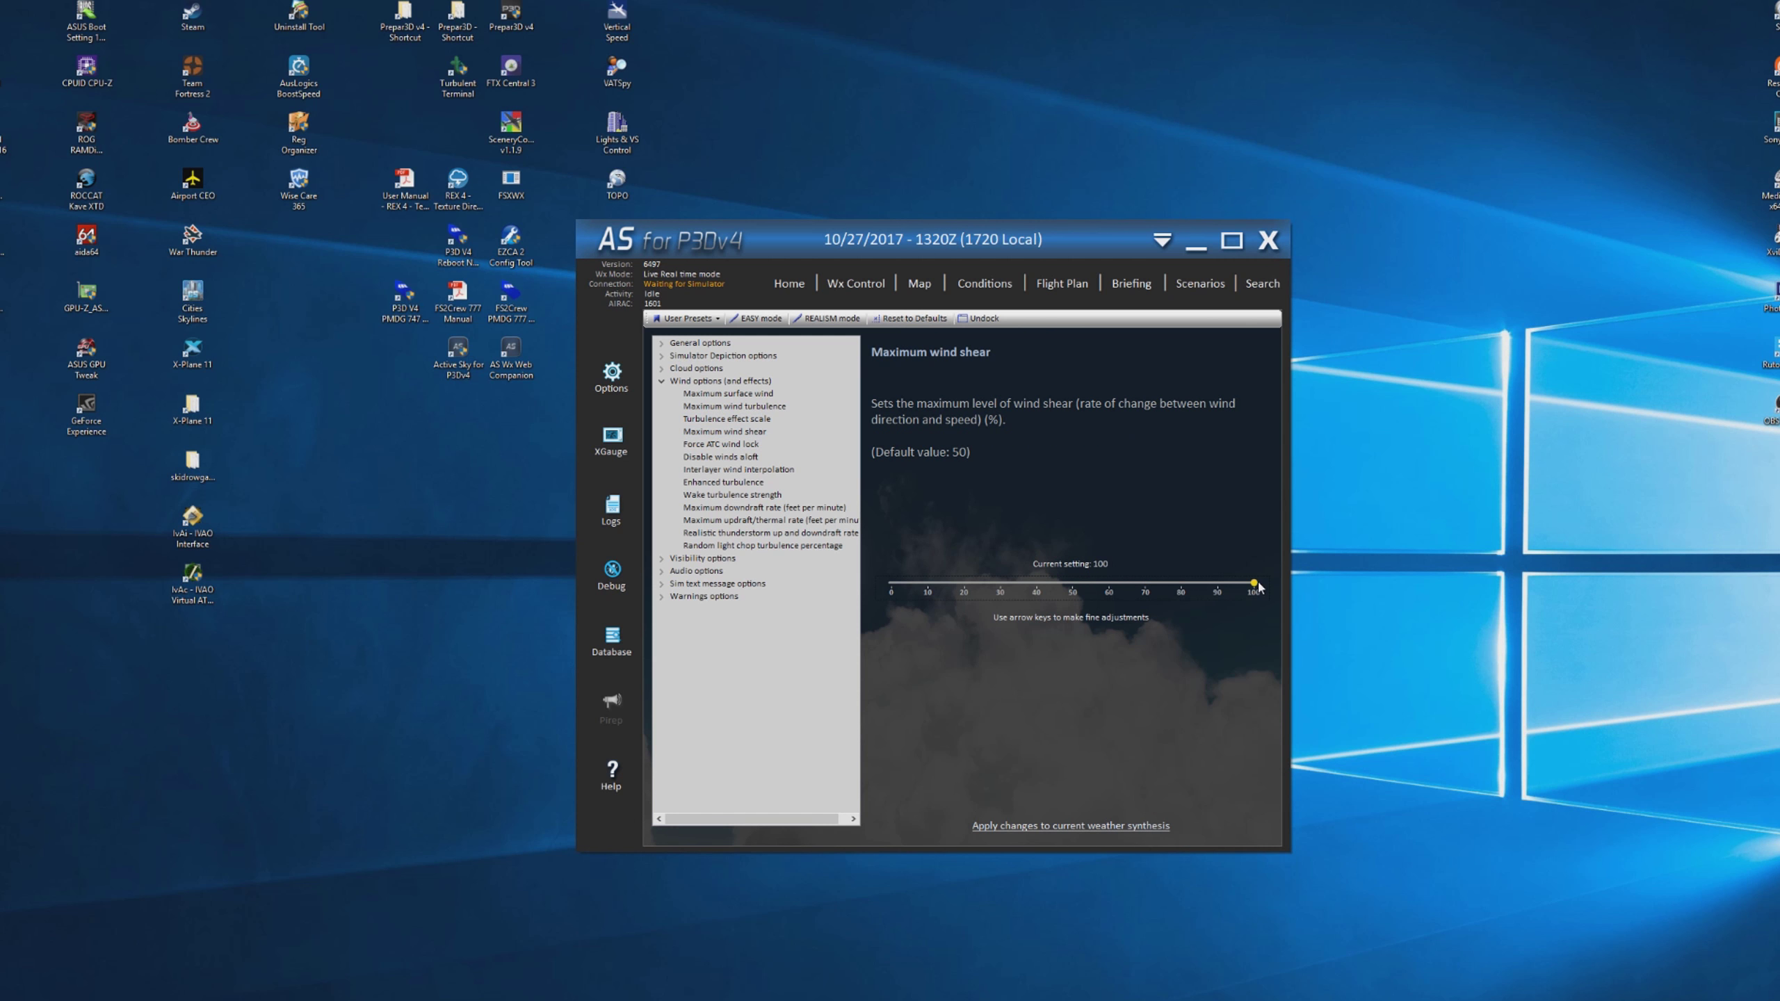
{"action": "left_click", "coordinate": [998, 827]}
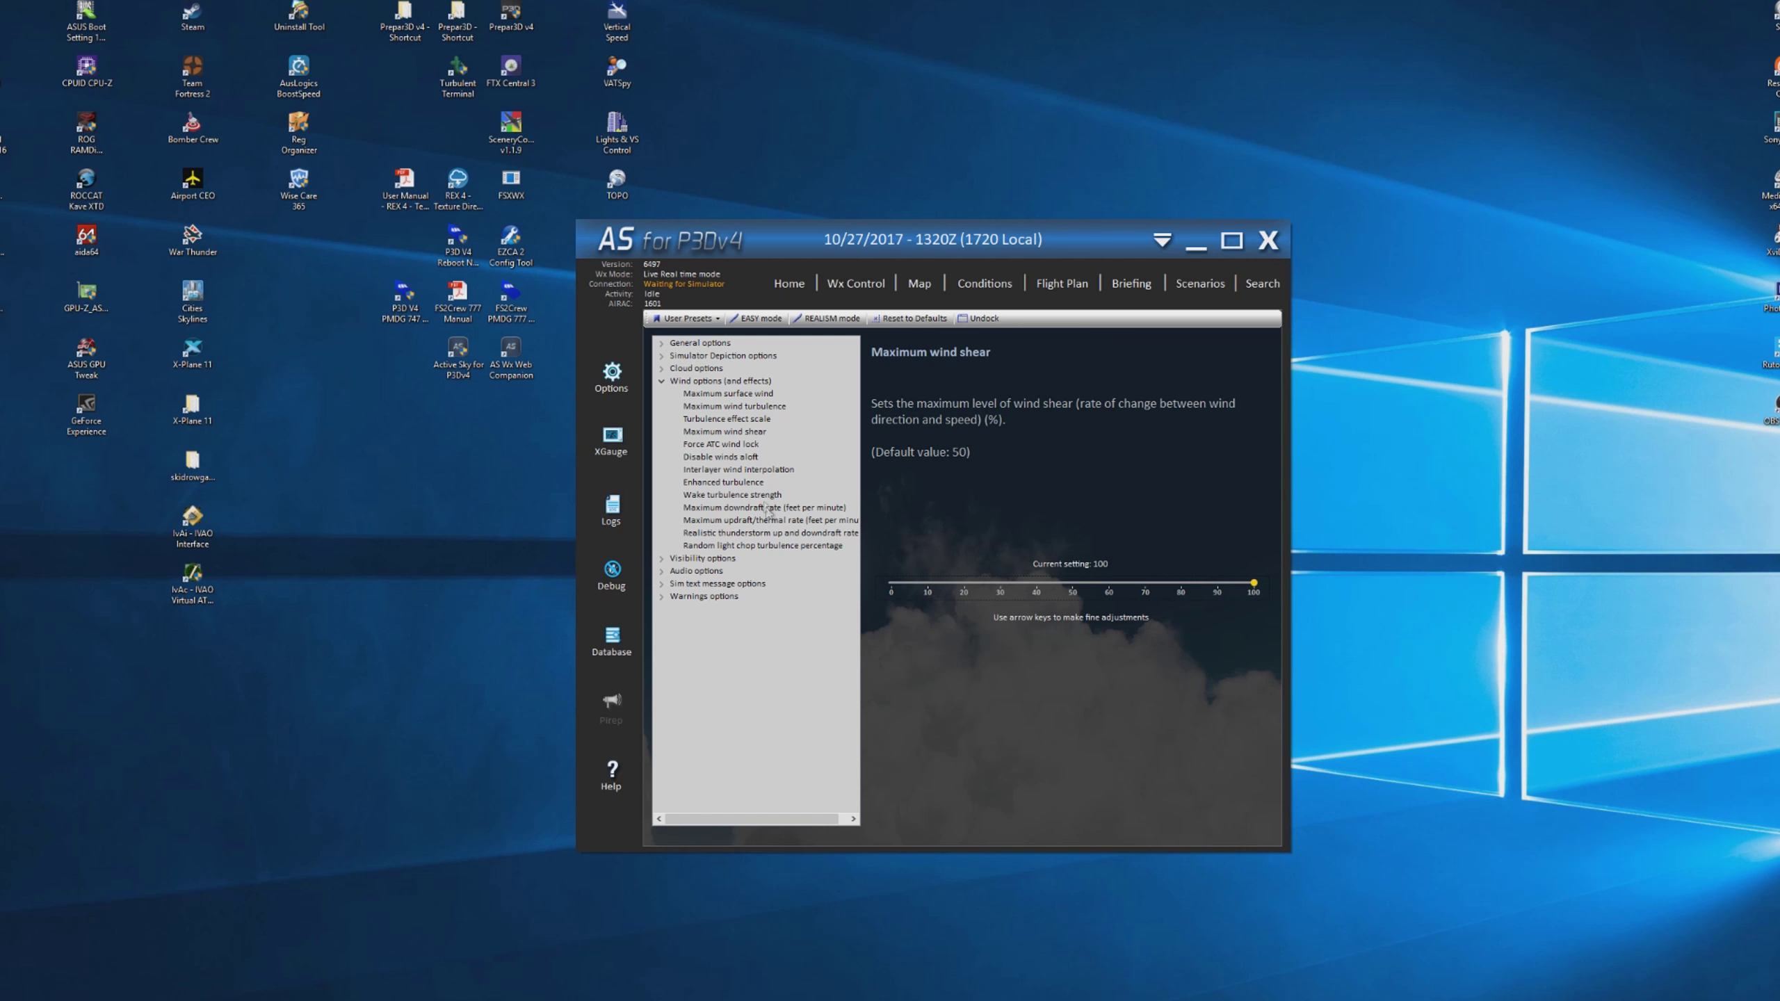
- Examine the Force ATC wind lock, Disable winds aloft, Interlayer wind interpolation and Enhanced turbulence options
{"action": "left_click", "coordinate": [735, 444]}
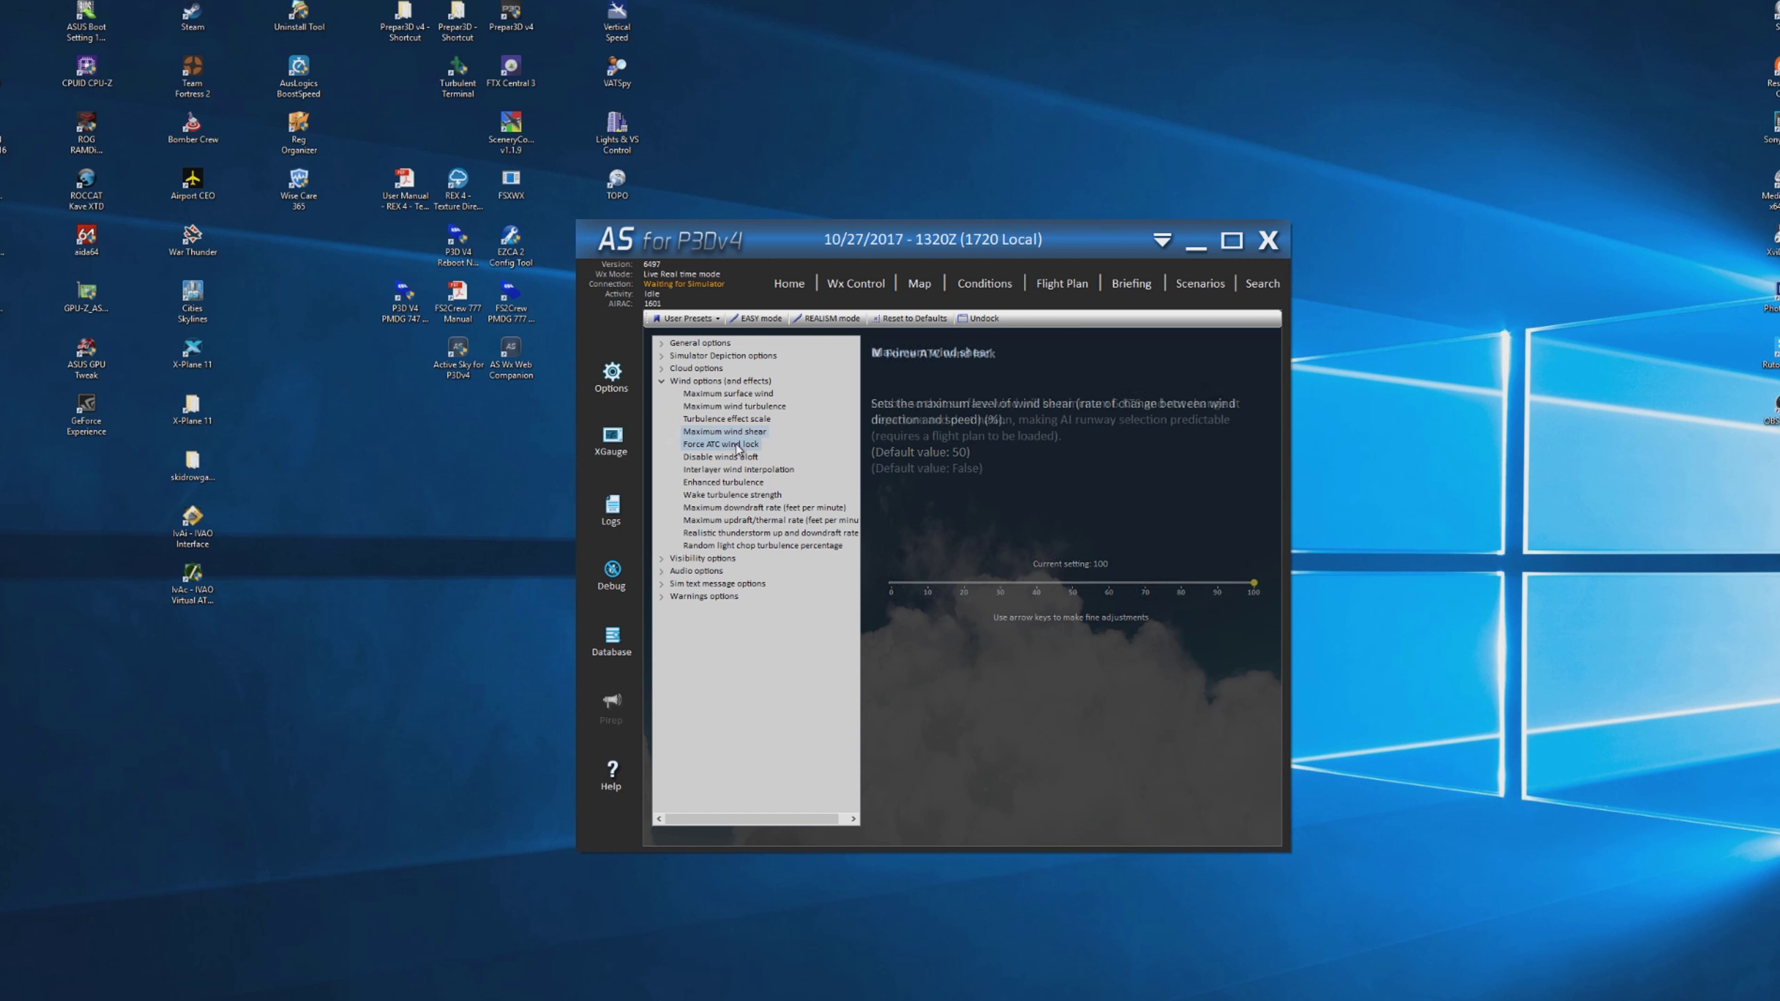
{"action": "left_click", "coordinate": [739, 456]}
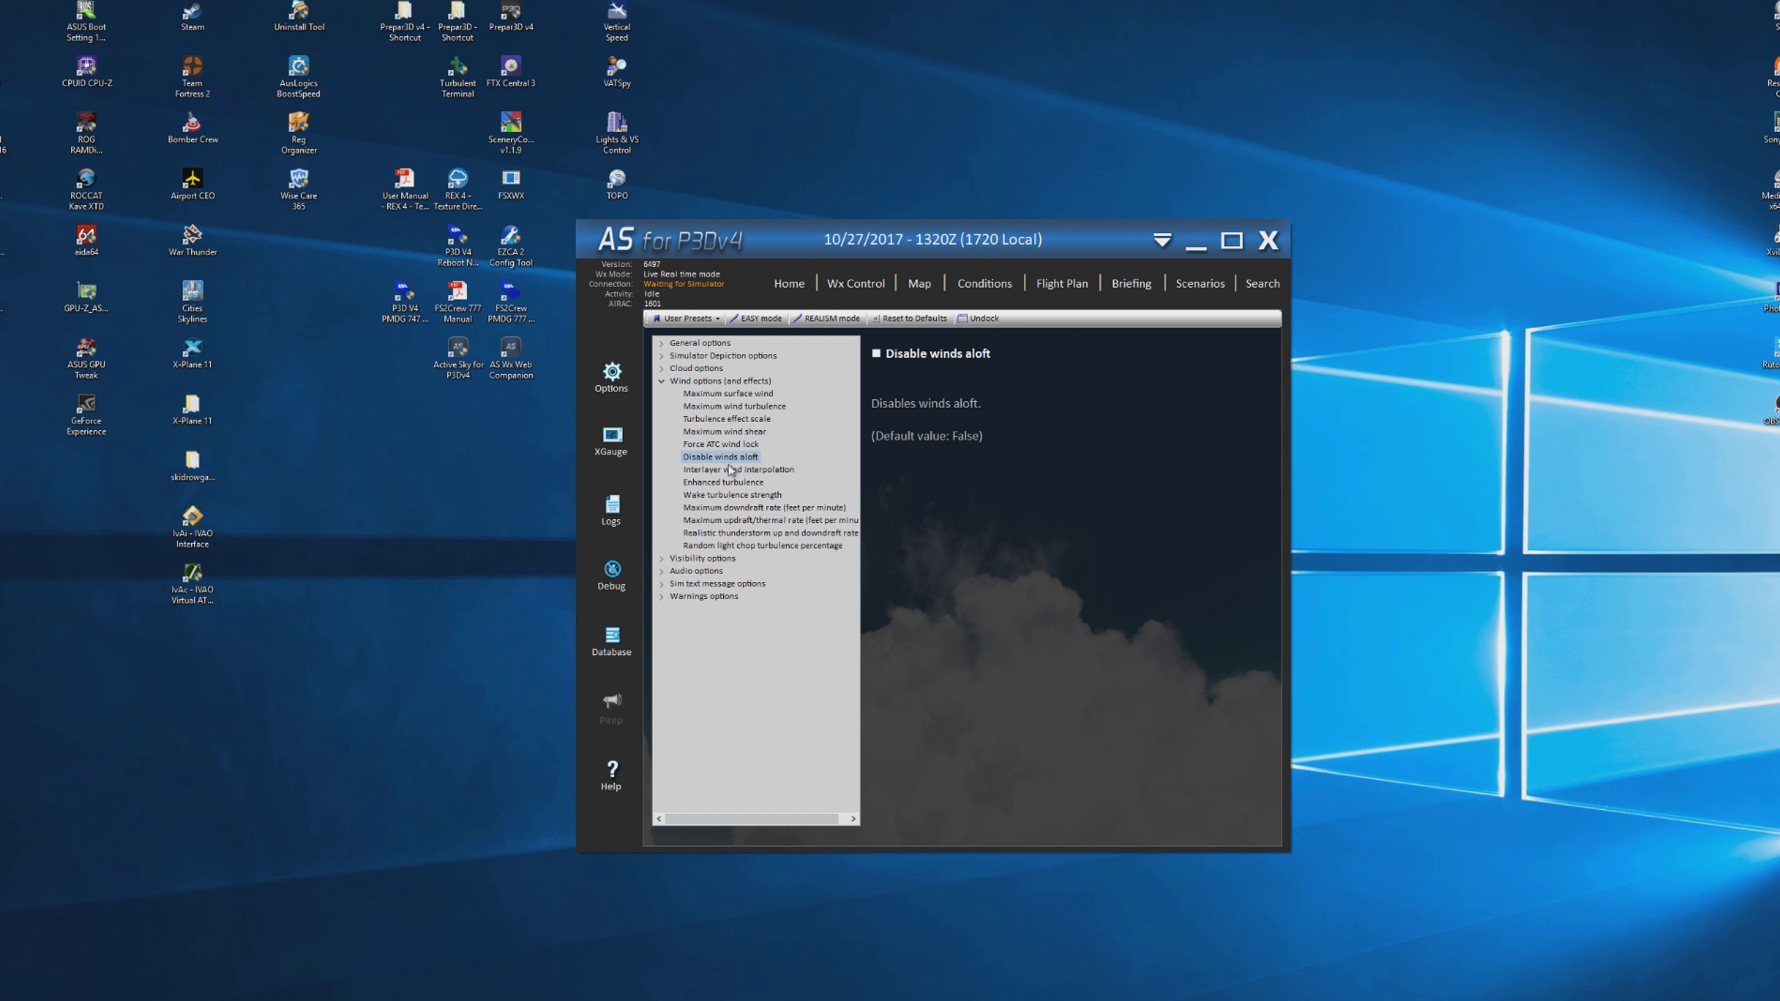
{"action": "left_click", "coordinate": [729, 472]}
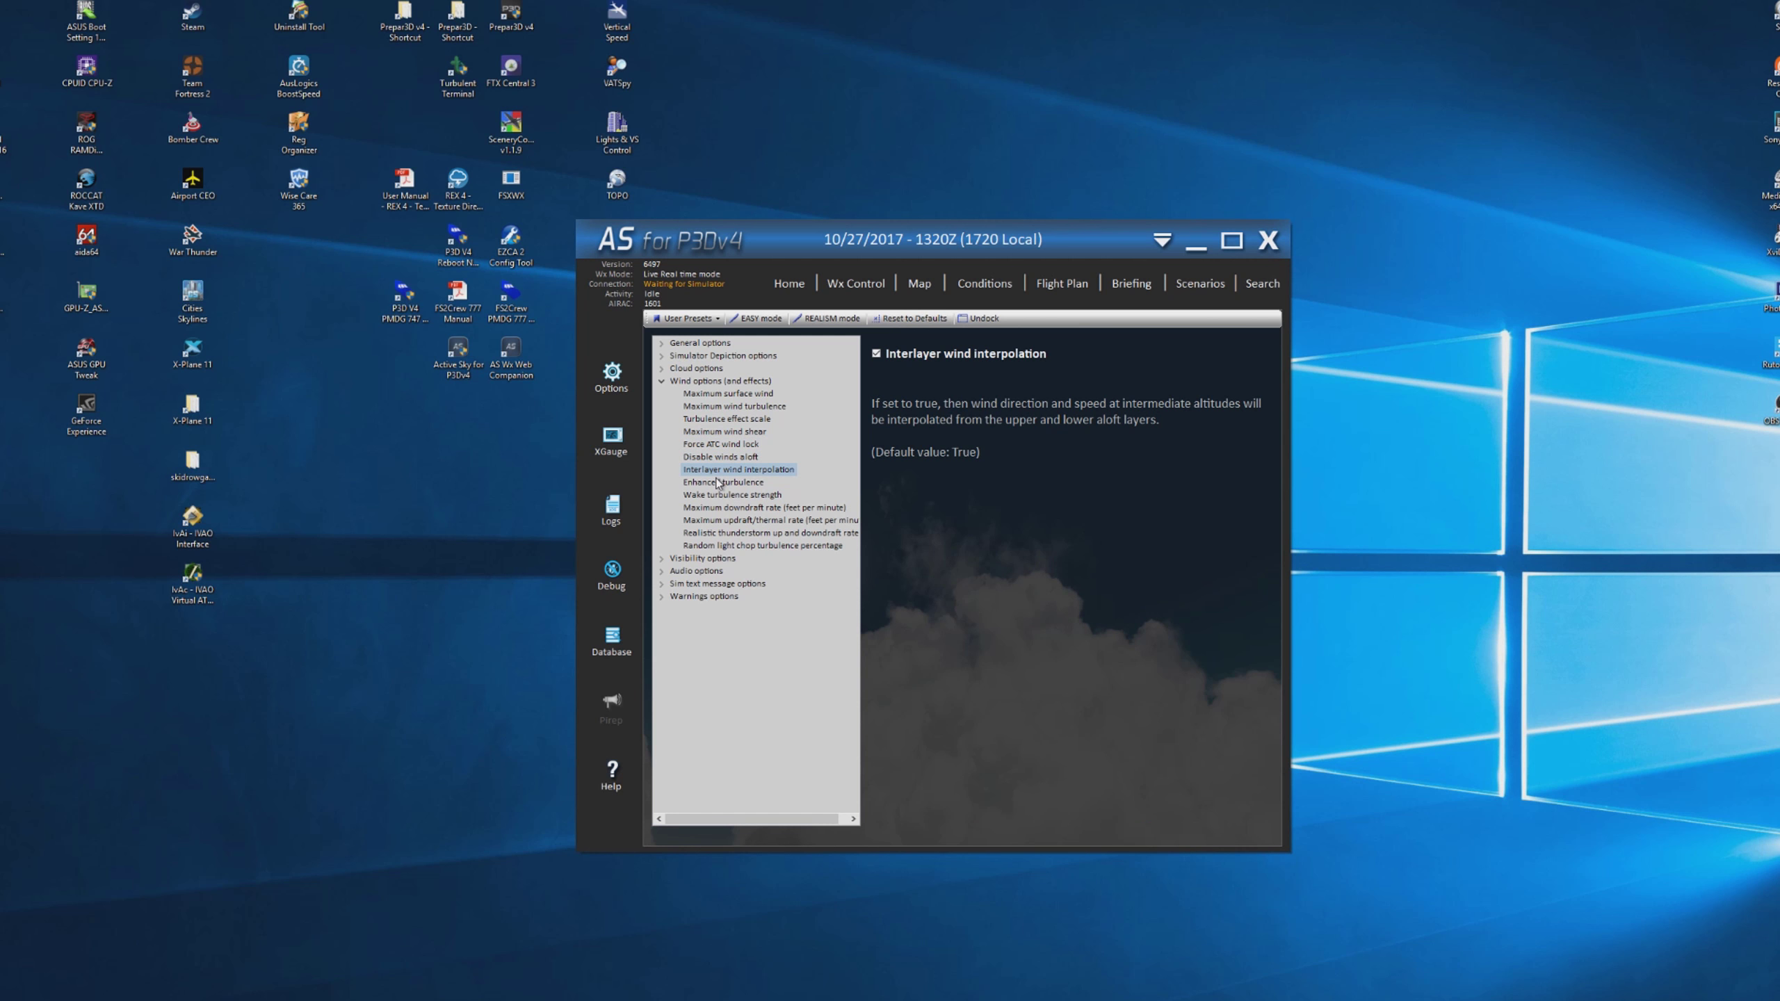
{"action": "left_click", "coordinate": [719, 483]}
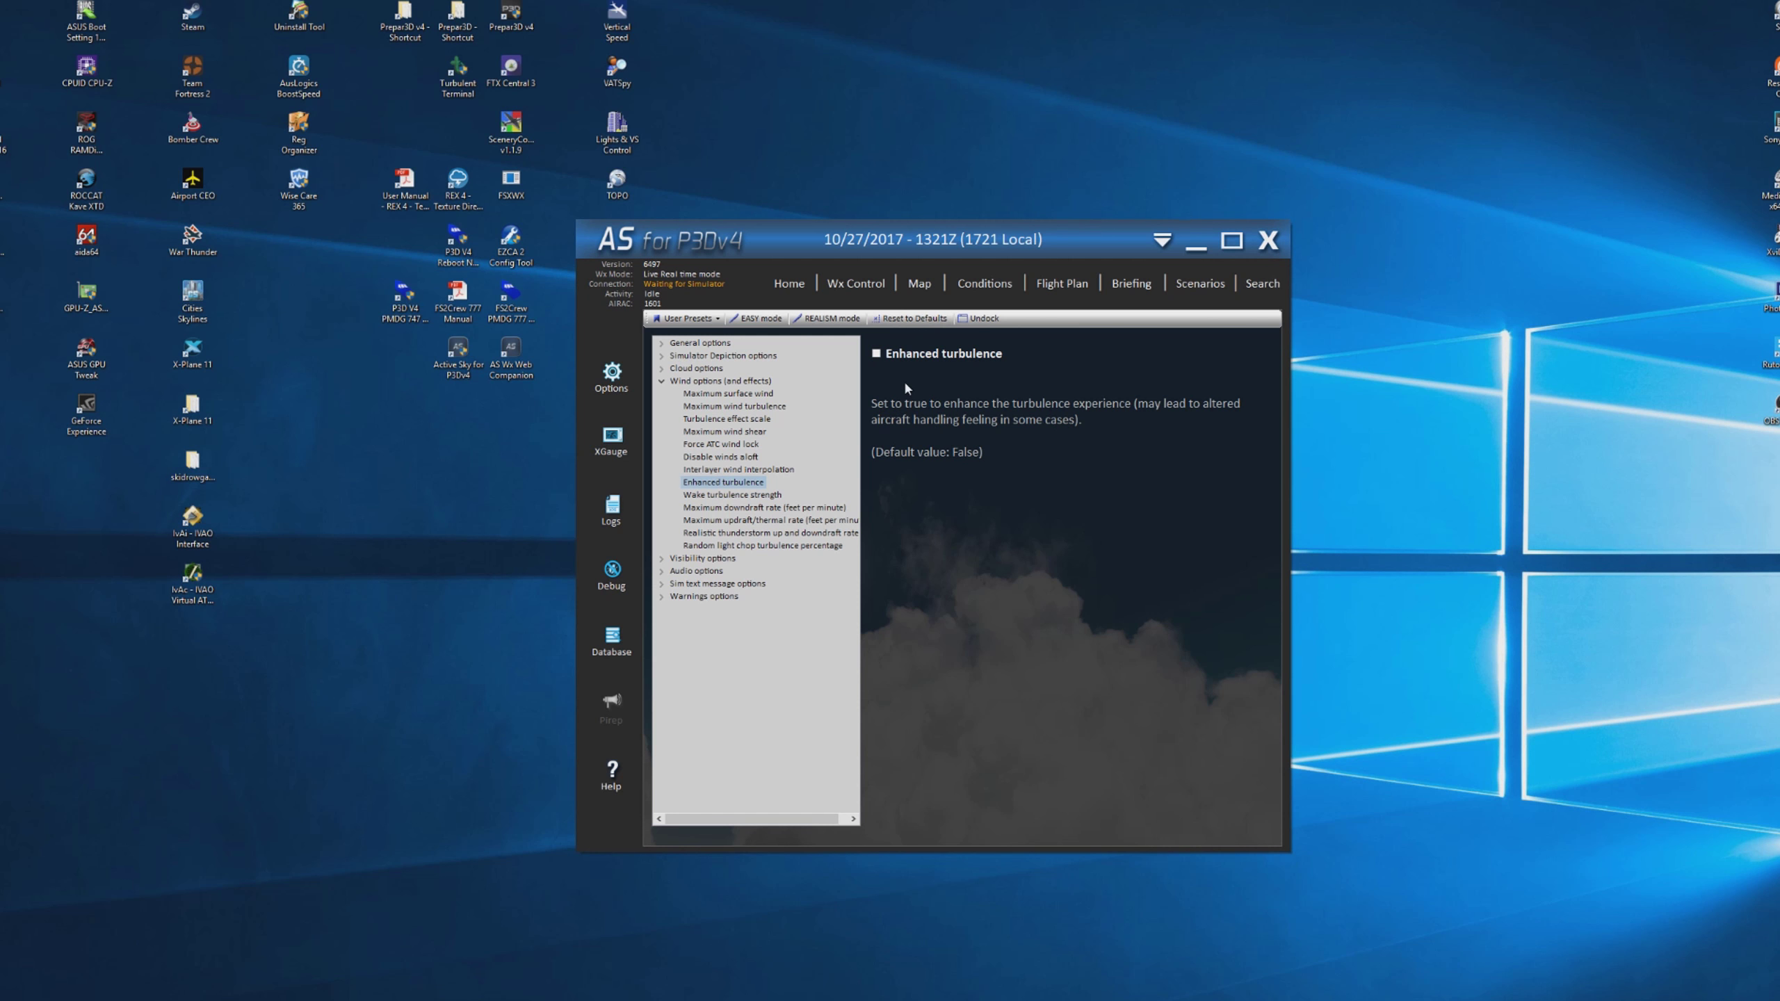
- Raise Wake turbulence strength to 100, then review the downdraft, updraft/thermal, realistic thunderstorm draft and random light chop turbulence options
{"action": "left_click", "coordinate": [748, 497]}
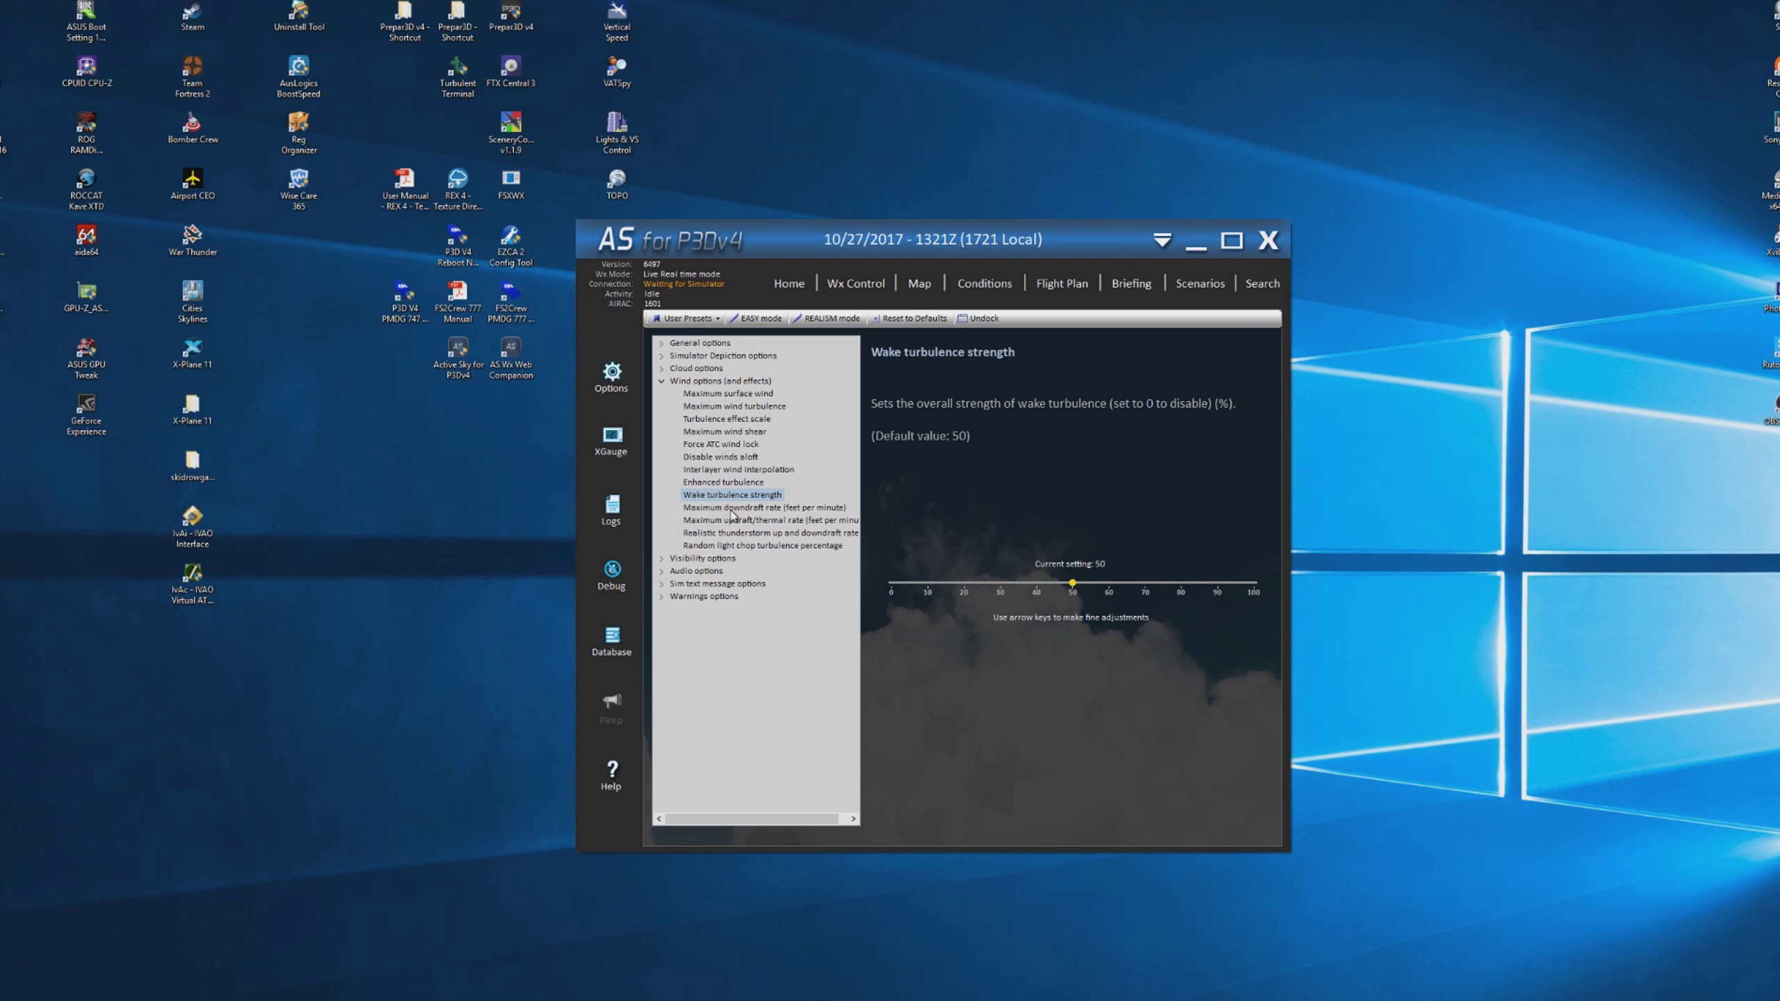
{"action": "left_click", "coordinate": [1254, 589]}
{"action": "left_click", "coordinate": [713, 507]}
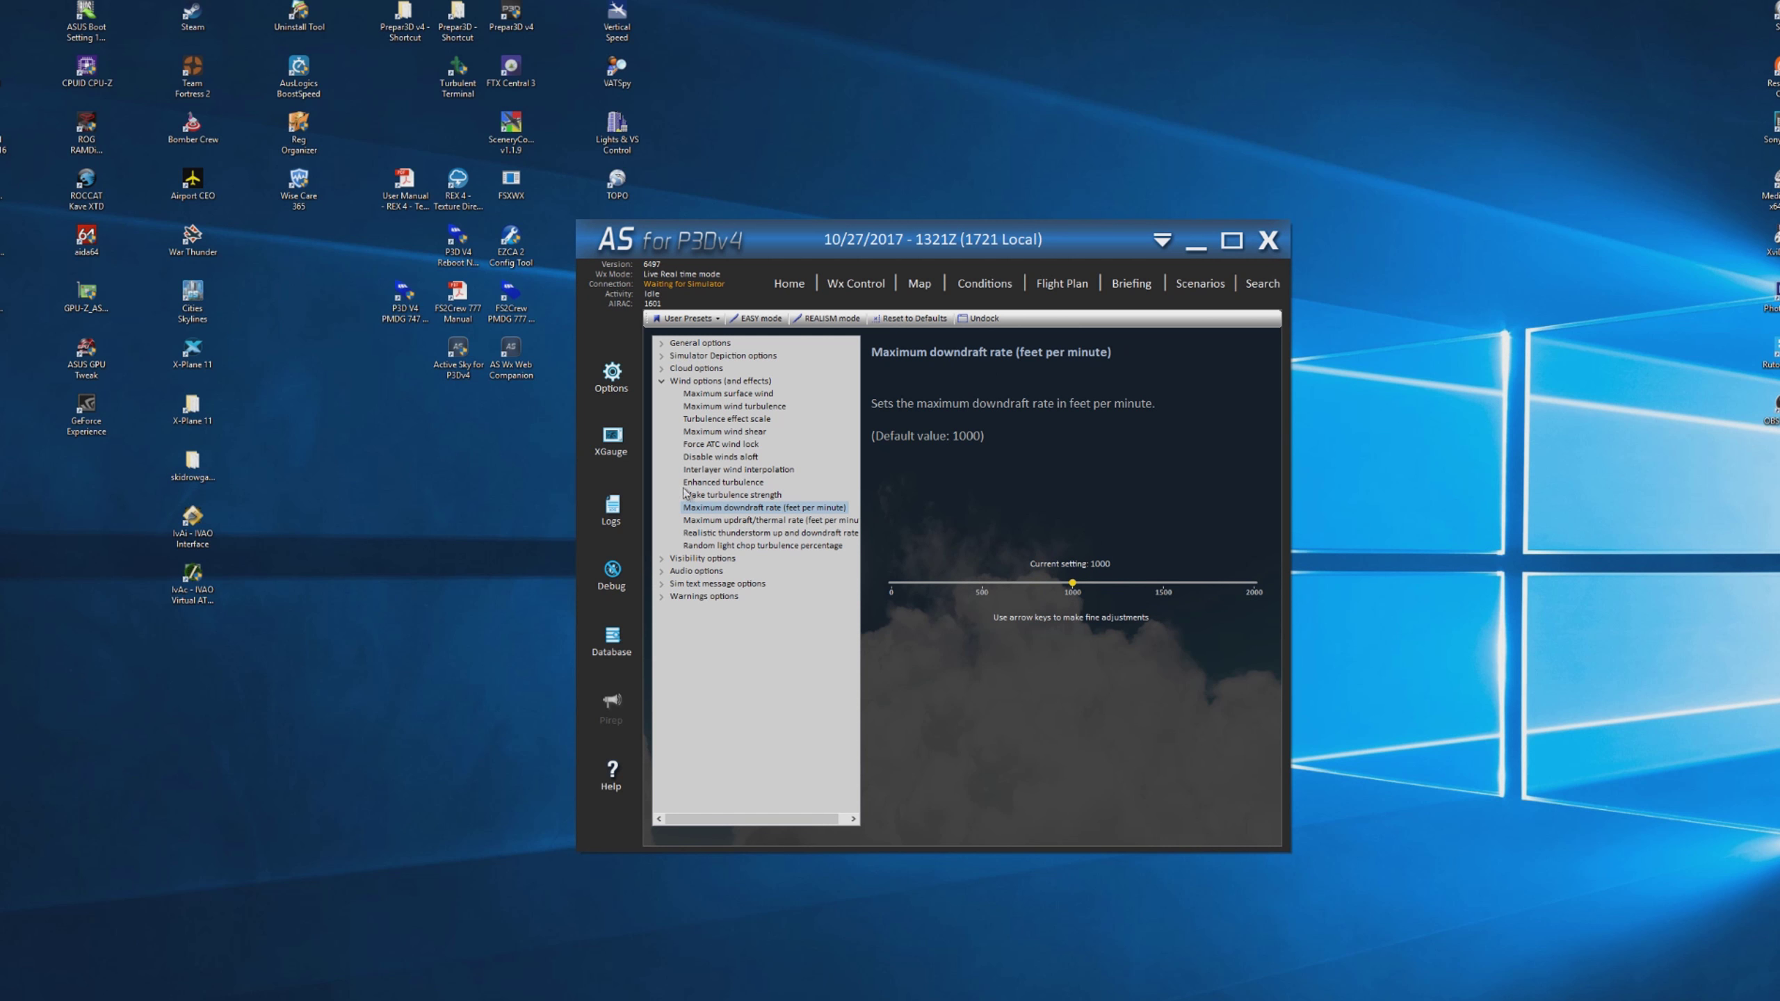
{"action": "left_click", "coordinate": [739, 519]}
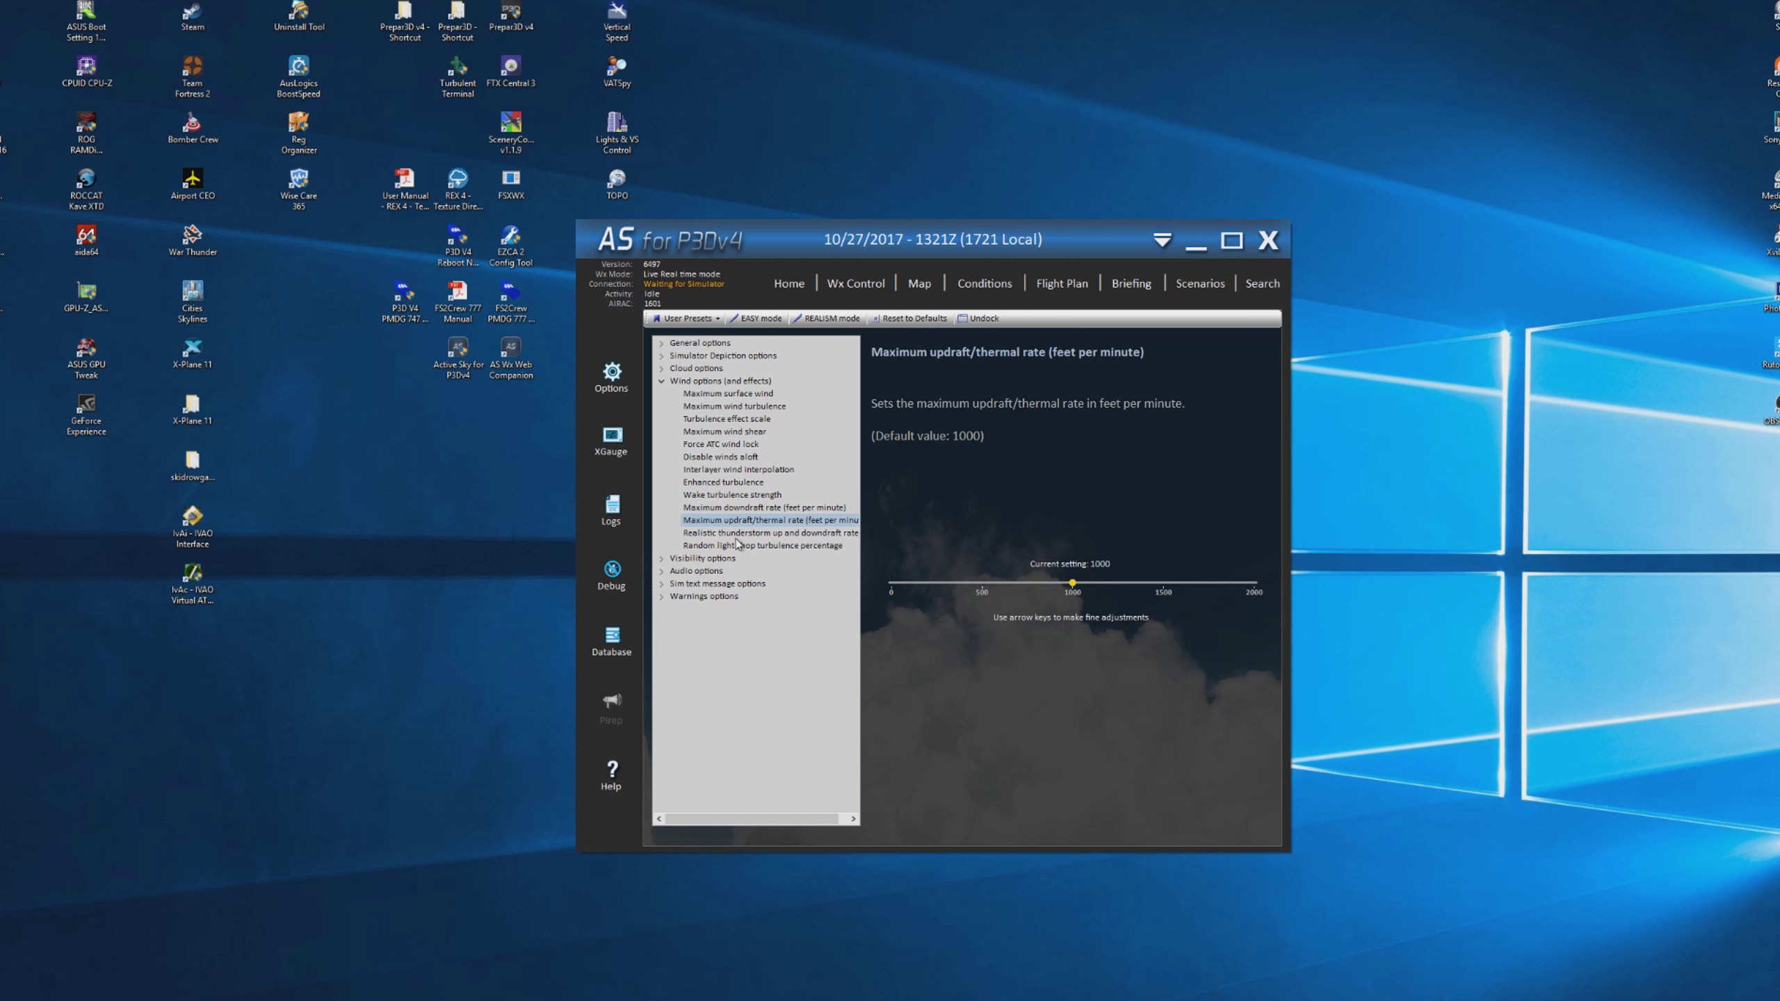
{"action": "left_click", "coordinate": [751, 534]}
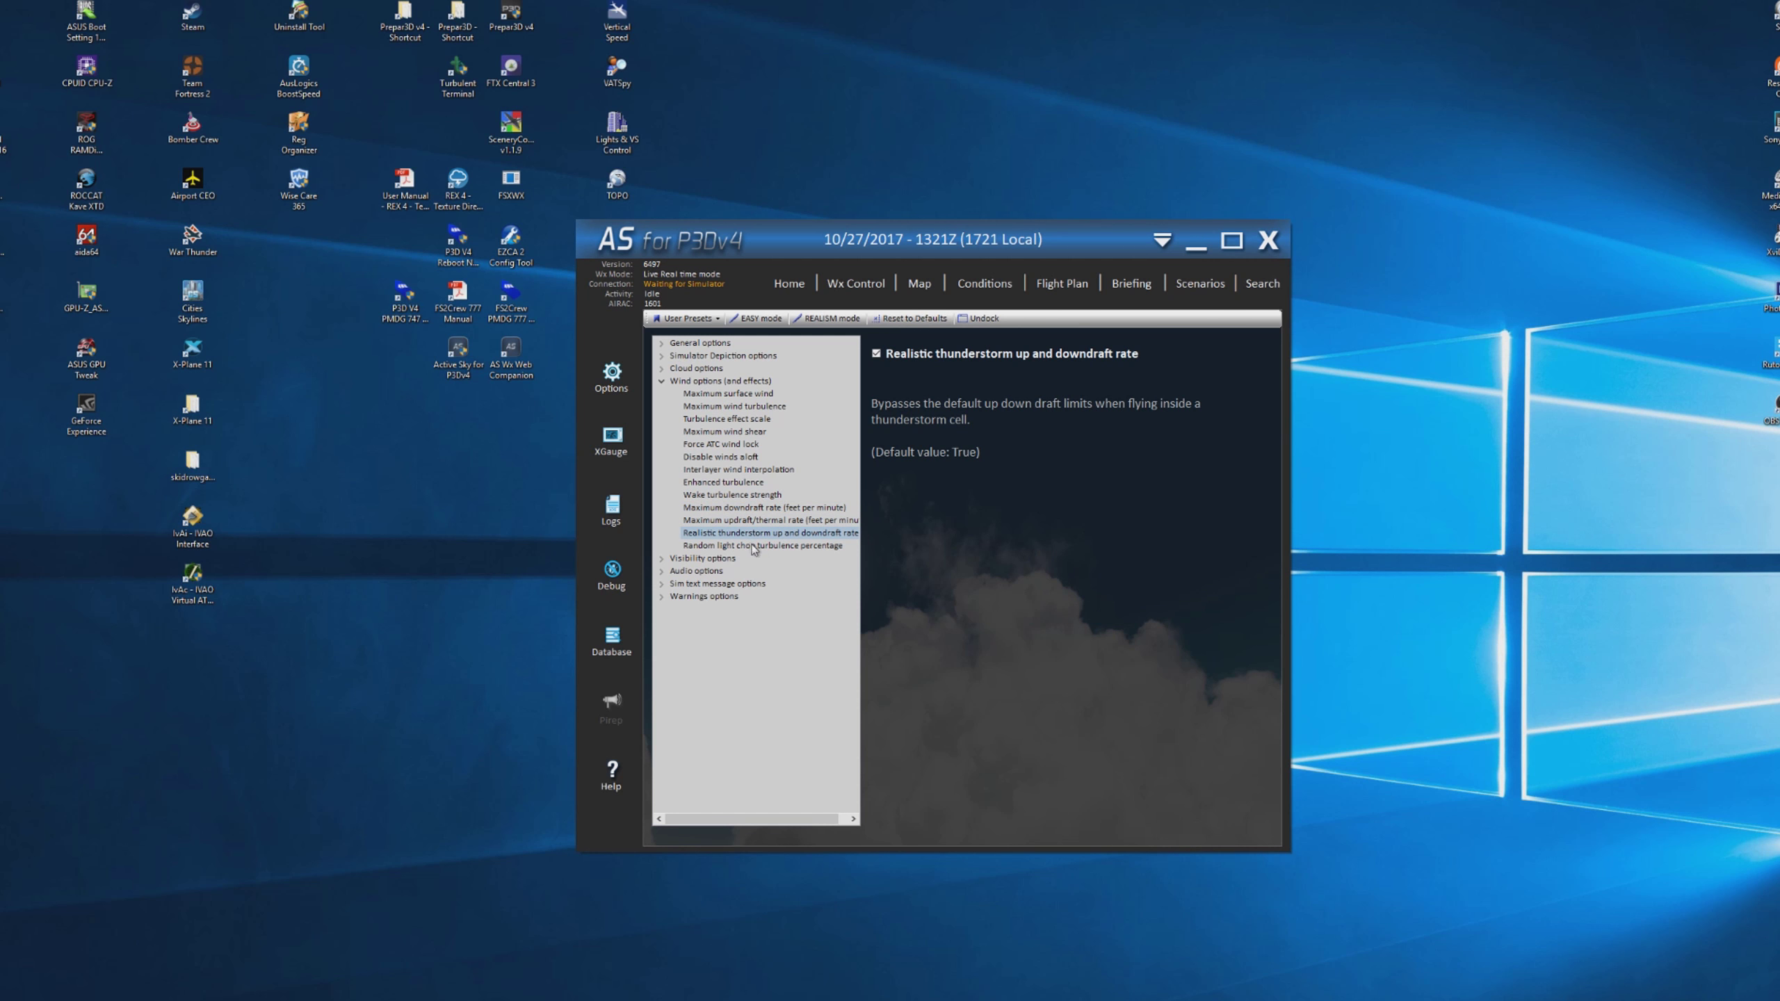
{"action": "left_click", "coordinate": [768, 546]}
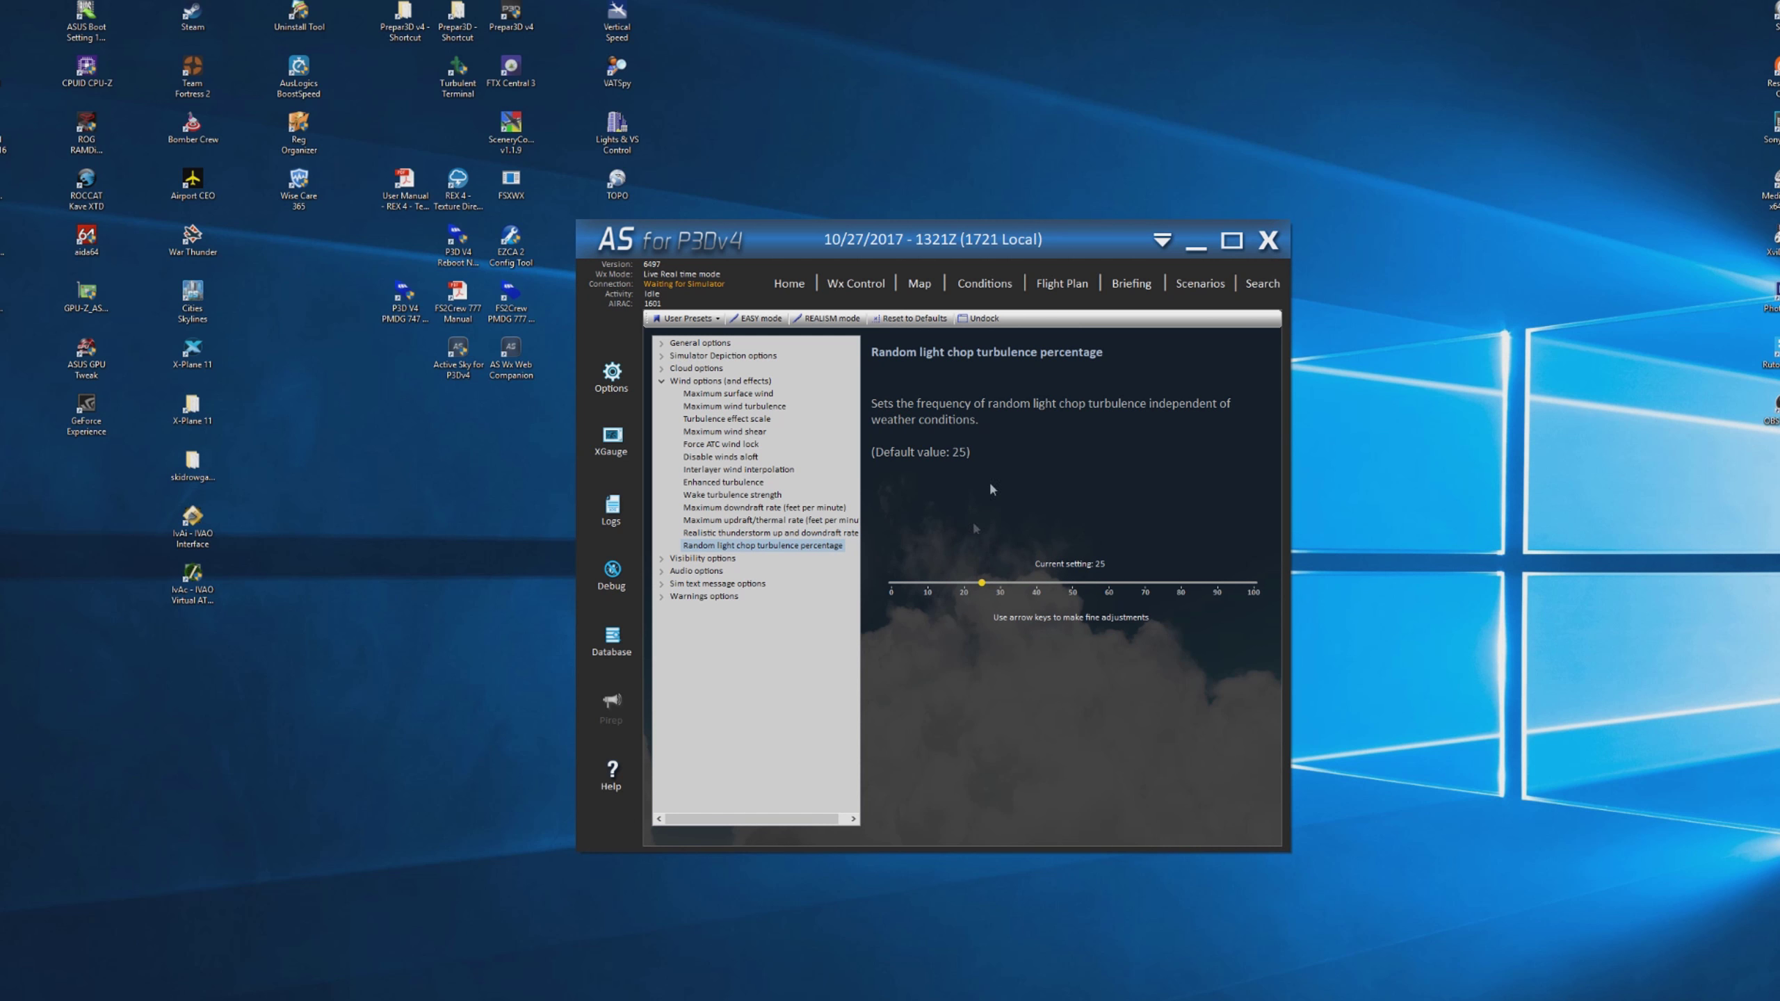
- Examine the visibility options for the wing fade effect, fog layer generation and minimum surface visibility
{"action": "left_click", "coordinate": [661, 381]}
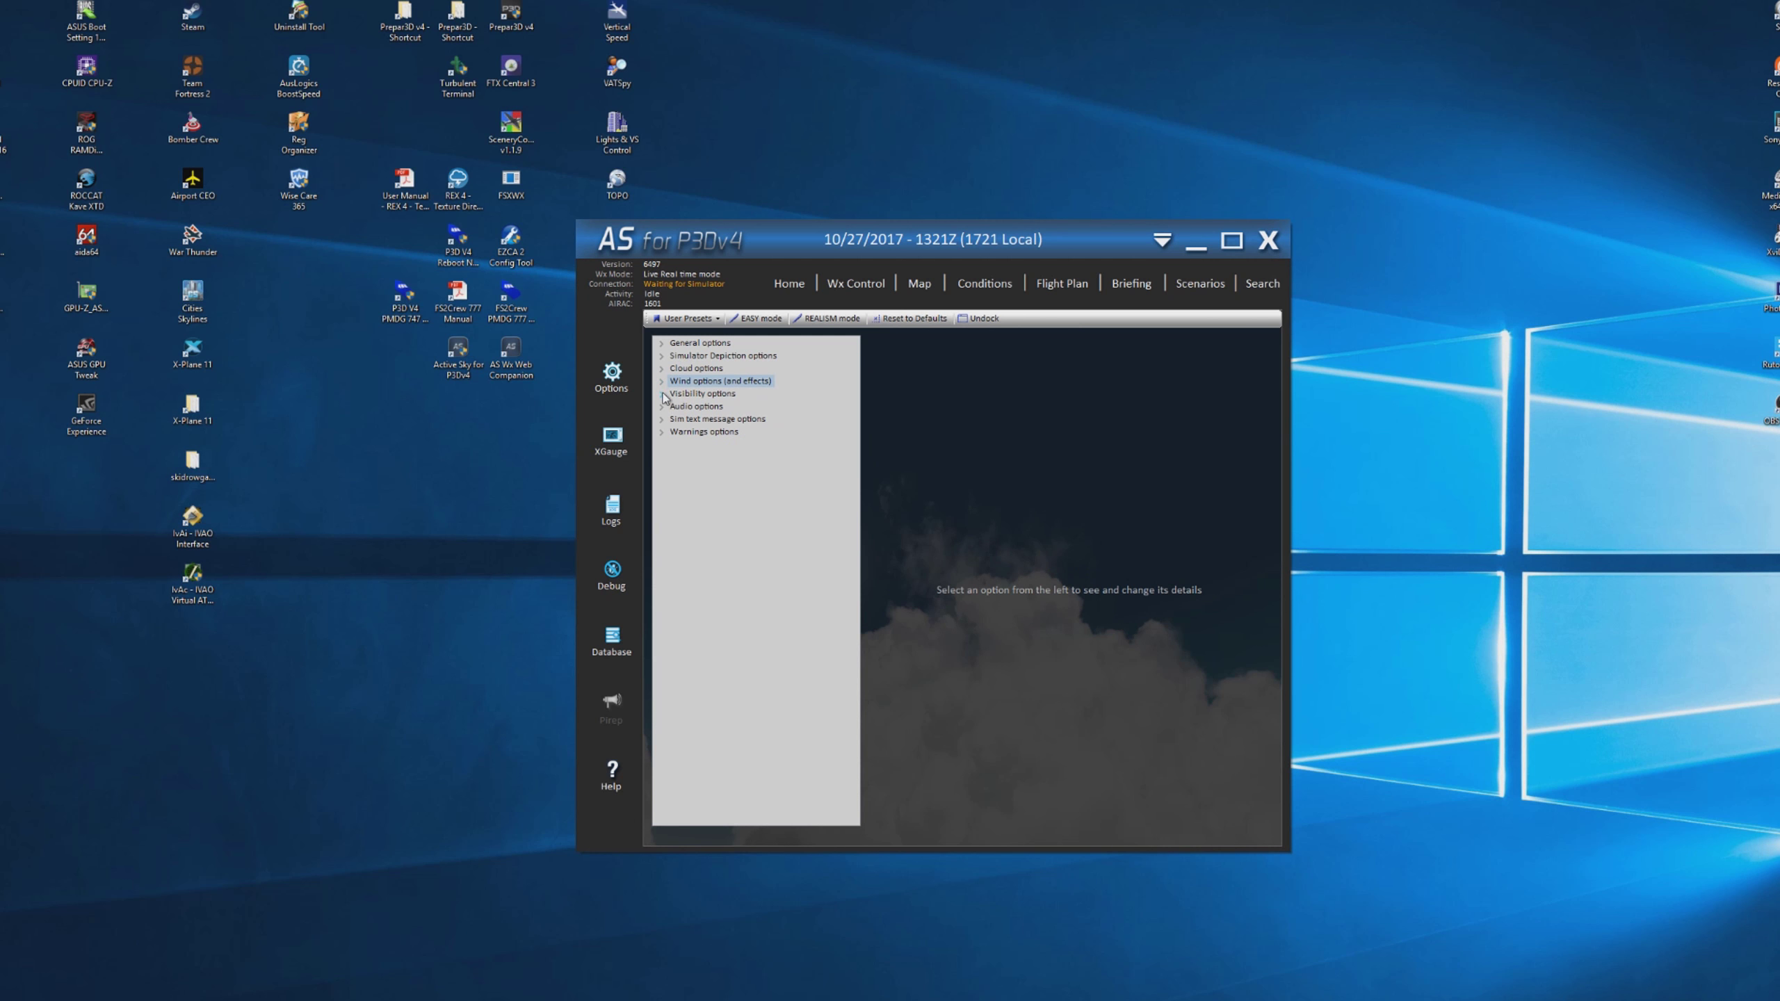
{"action": "left_click", "coordinate": [661, 394]}
{"action": "left_click", "coordinate": [693, 406]}
{"action": "left_click", "coordinate": [722, 419]}
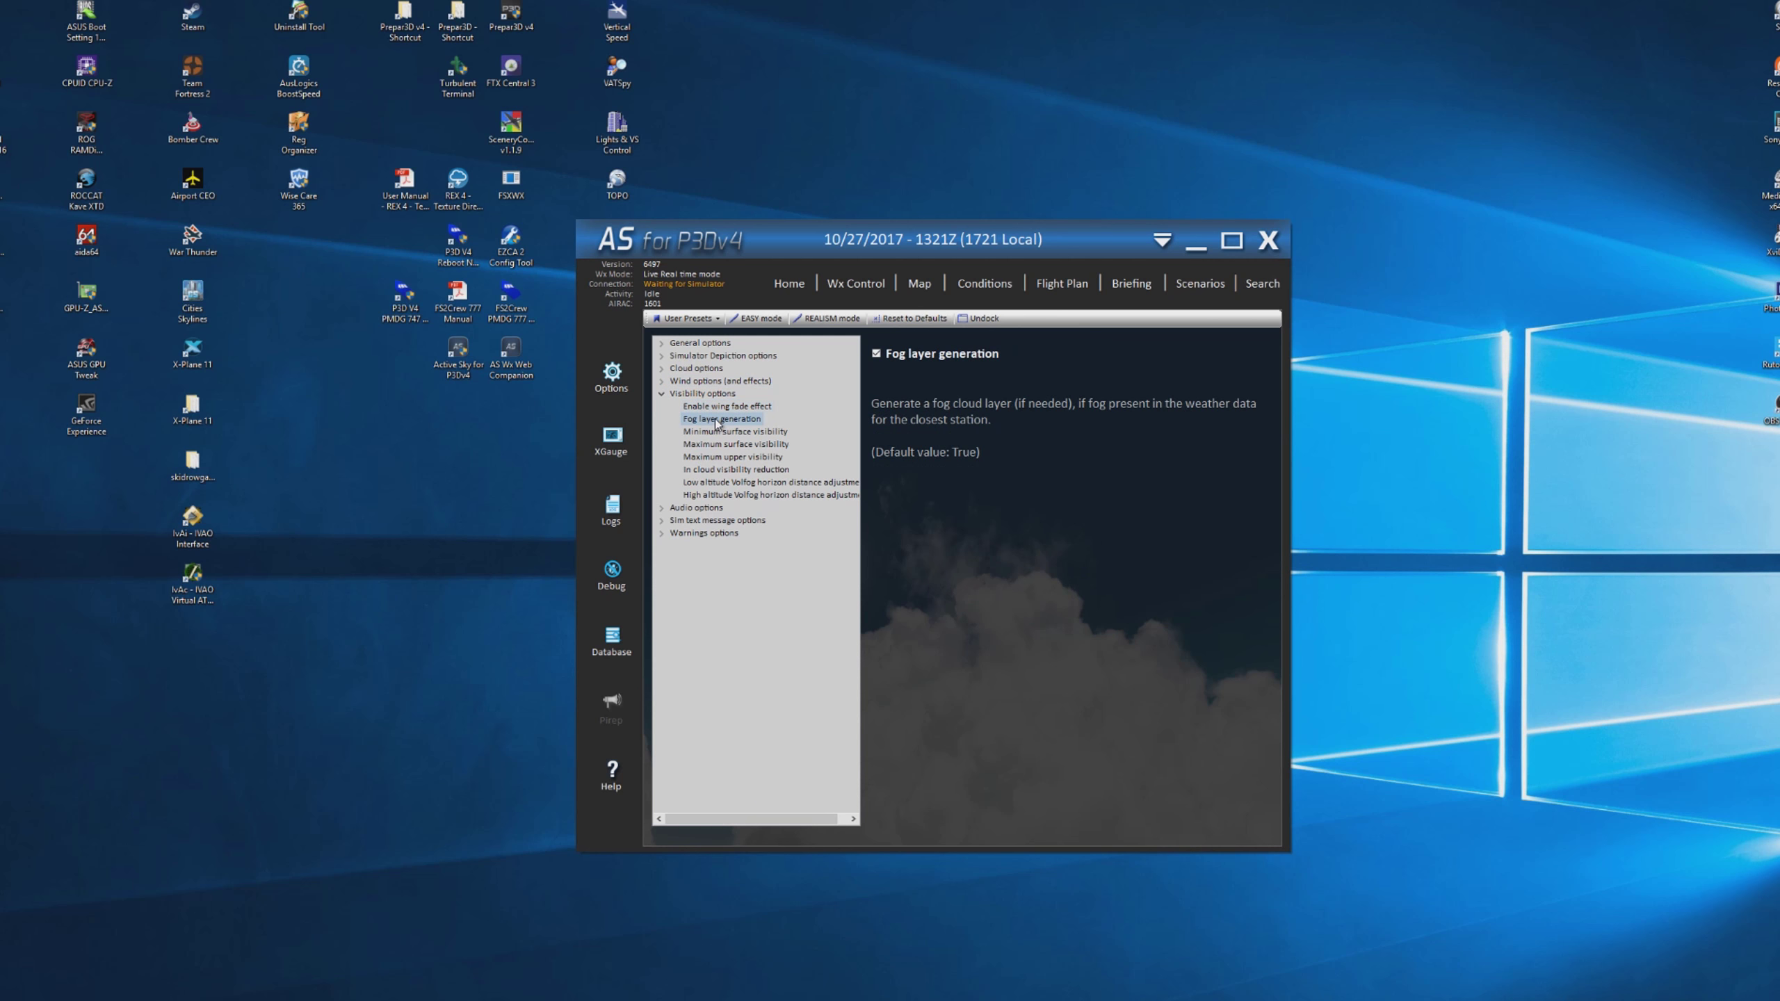
{"action": "left_click", "coordinate": [721, 432]}
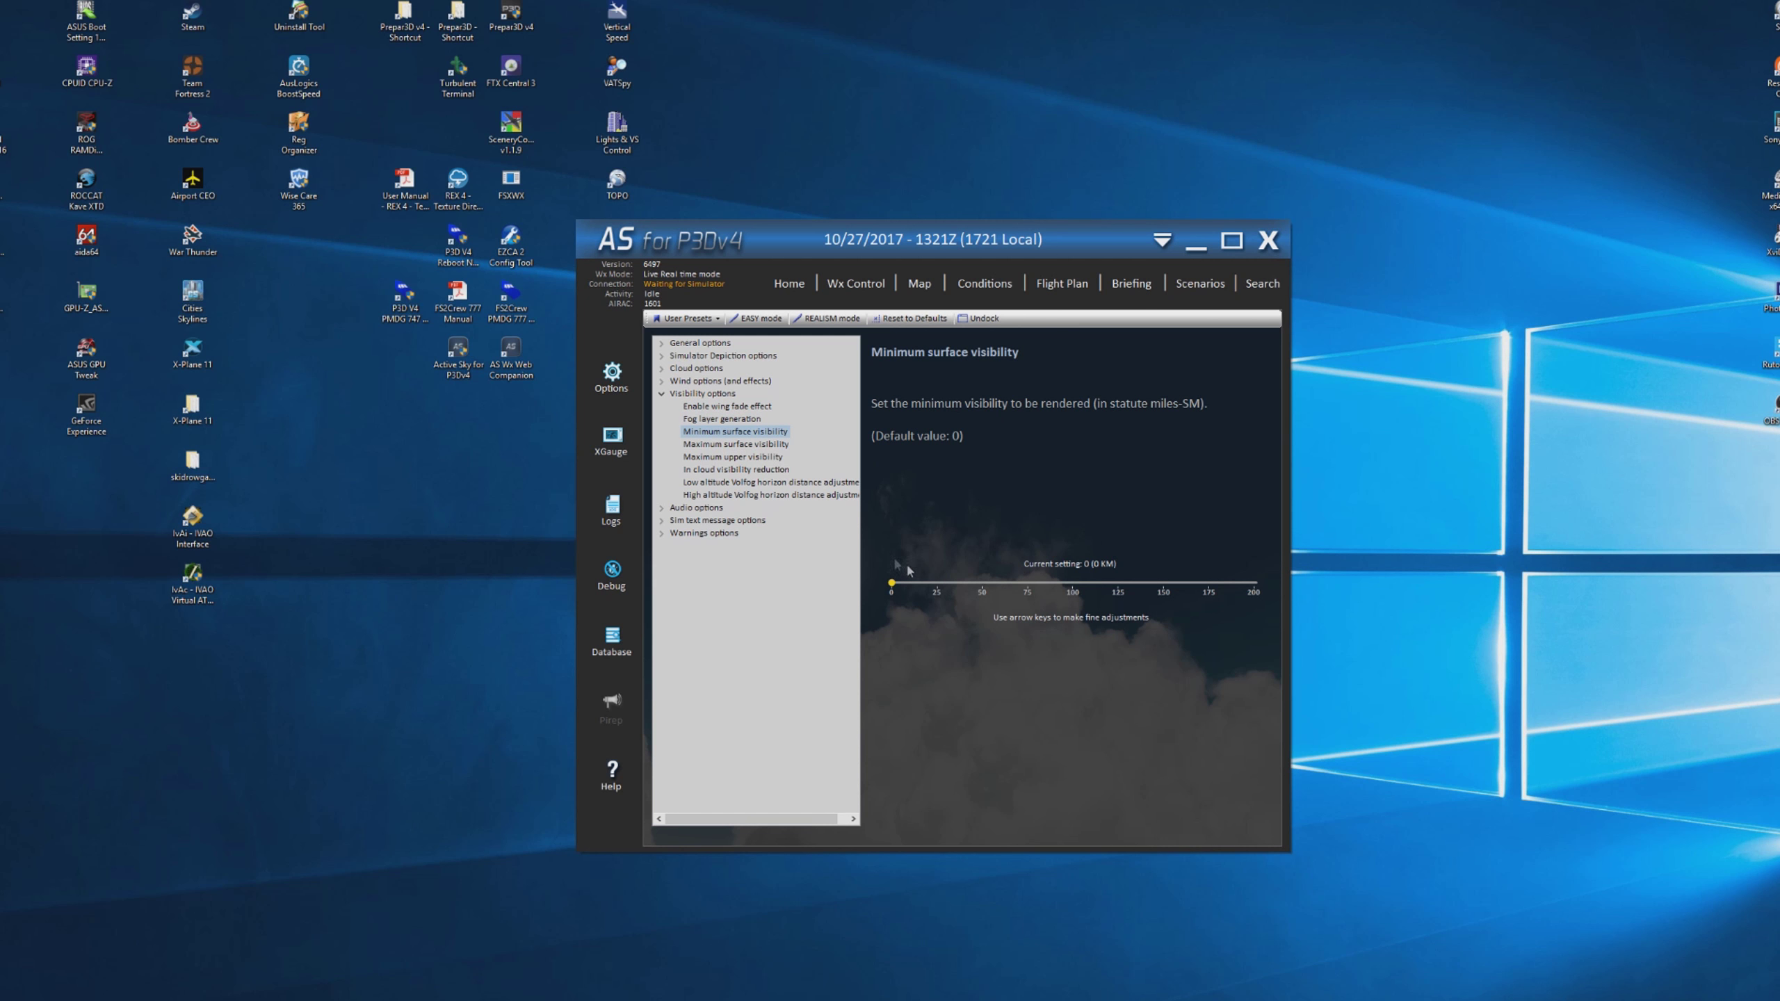
- Set Maximum surface visibility to 100 statute miles and apply the change to the current weather synthesis
{"action": "left_click", "coordinate": [763, 444]}
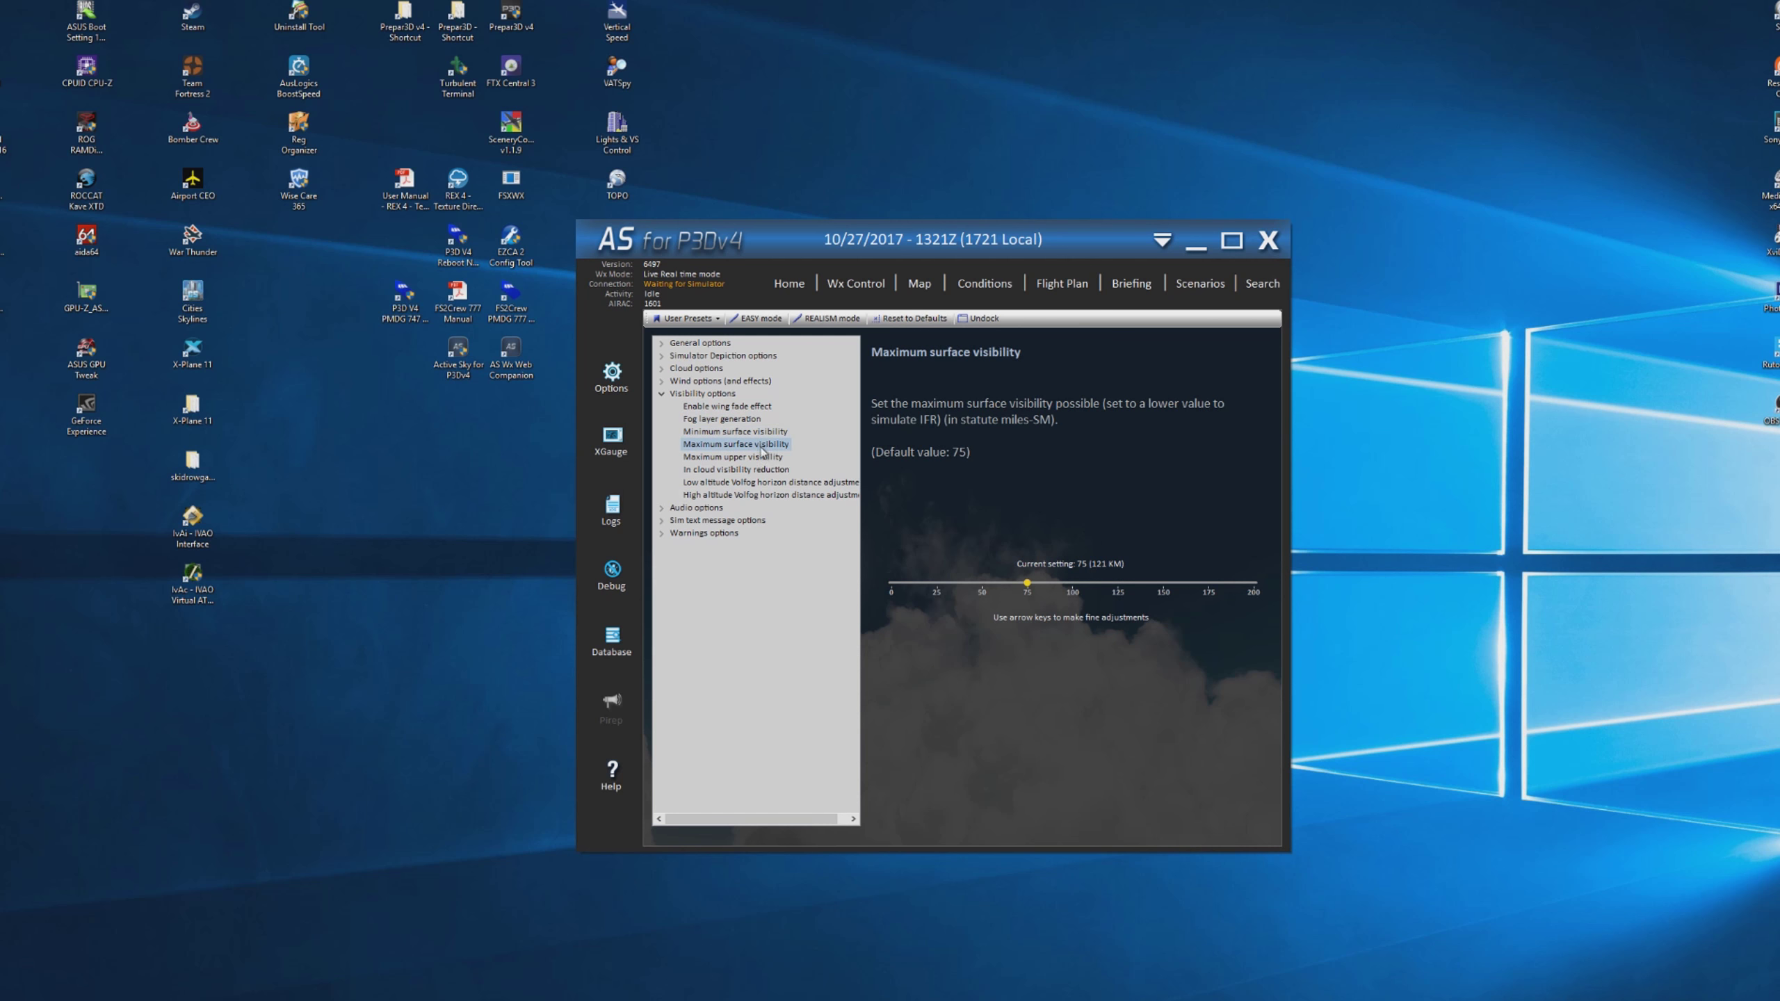
{"action": "left_click", "coordinate": [1071, 586]}
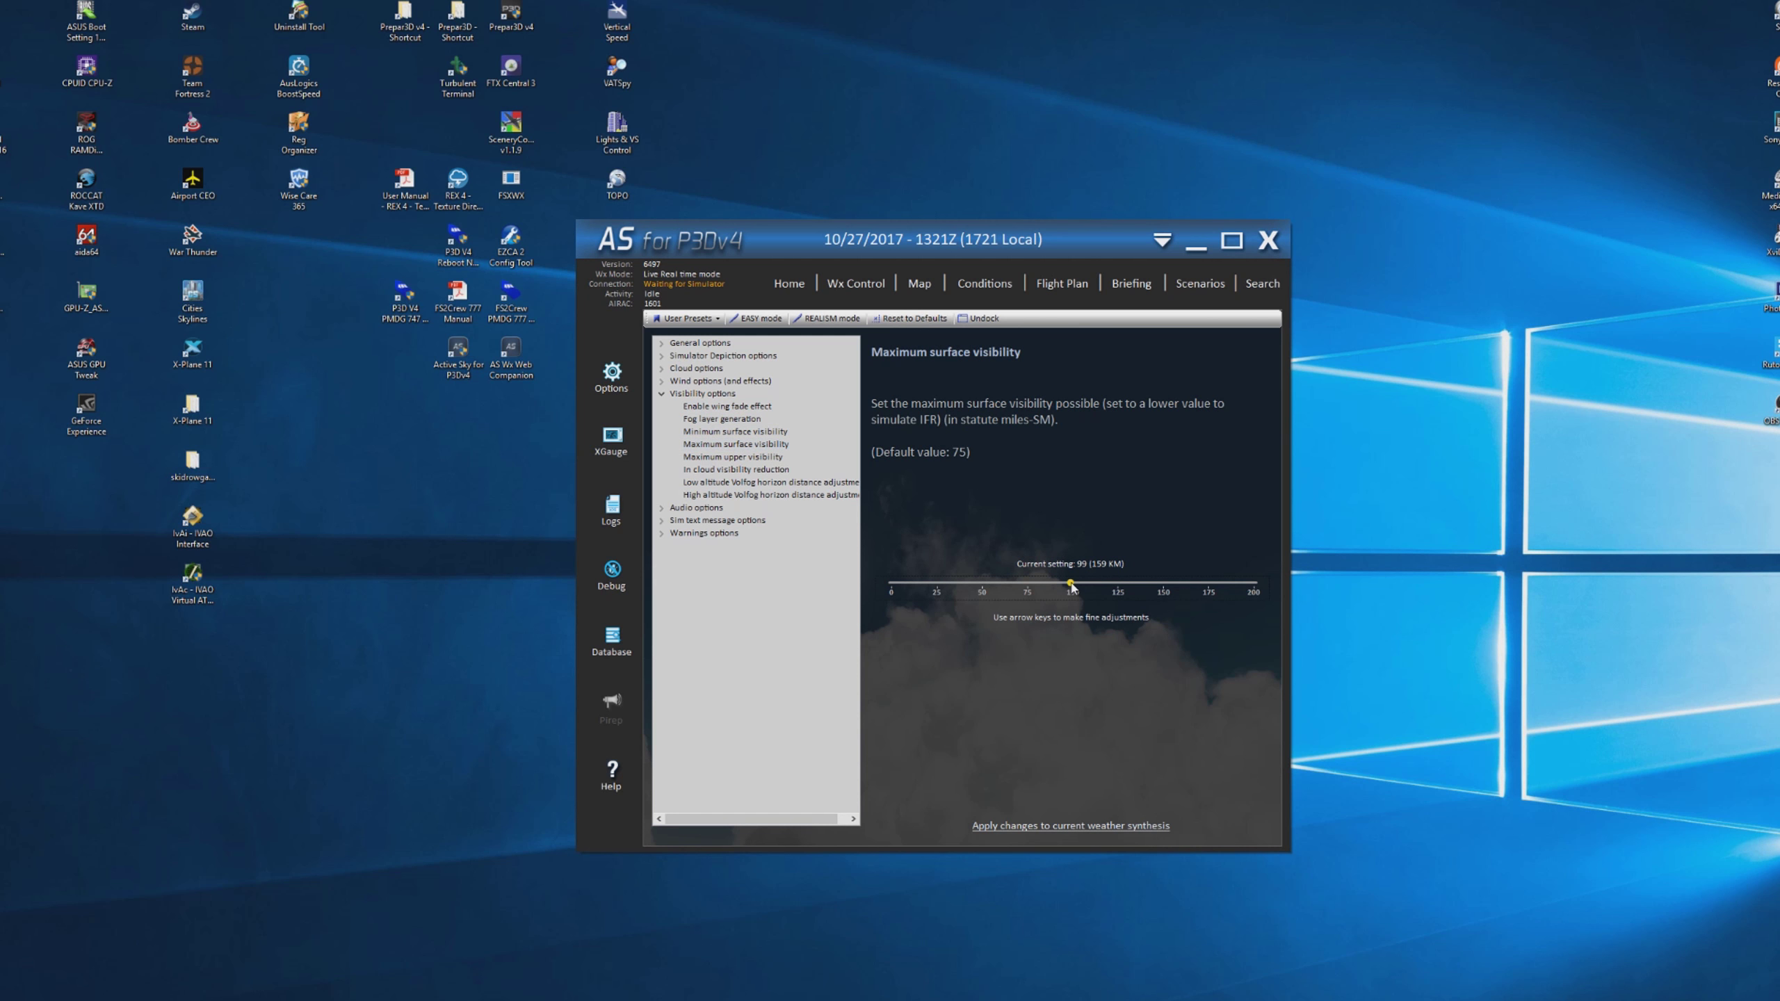
{"action": "left_click_drag", "start_coordinate": [1071, 586], "coordinate": [1074, 588]}
{"action": "left_click", "coordinate": [1017, 827]}
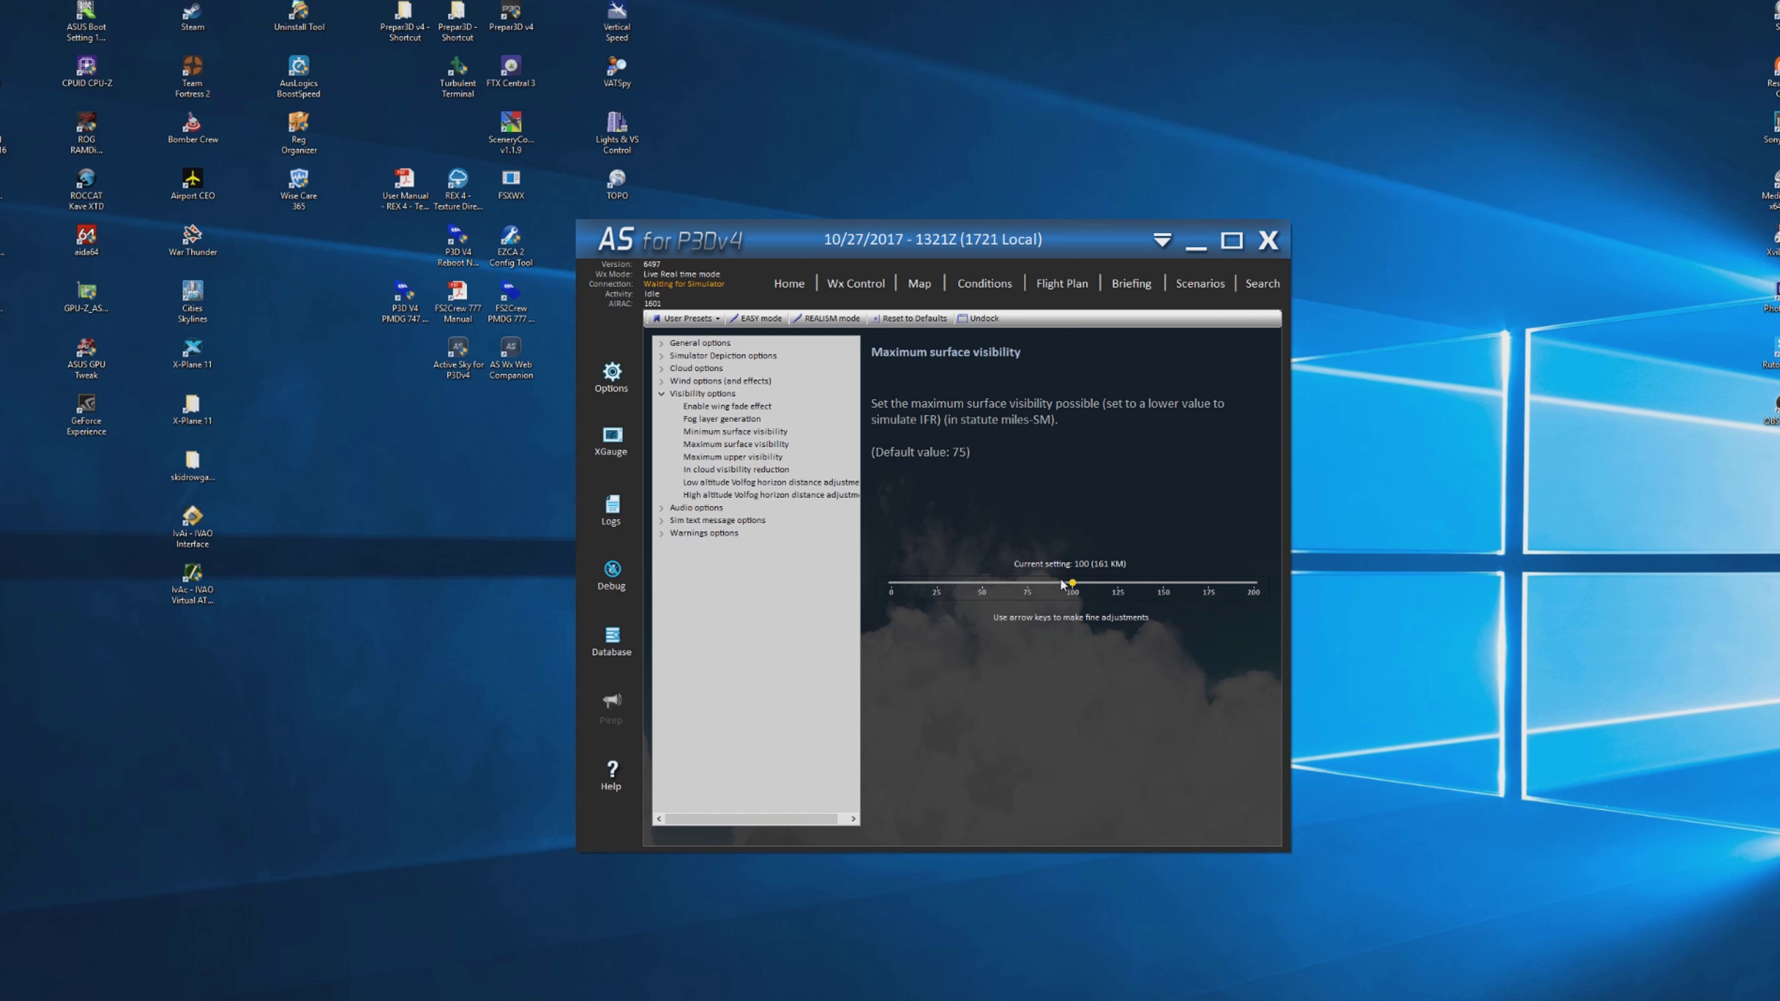
- Examine the Maximum upper visibility, In cloud visibility reduction, and low and high altitude Volfog horizon distance adjustment options
{"action": "left_click", "coordinate": [737, 458]}
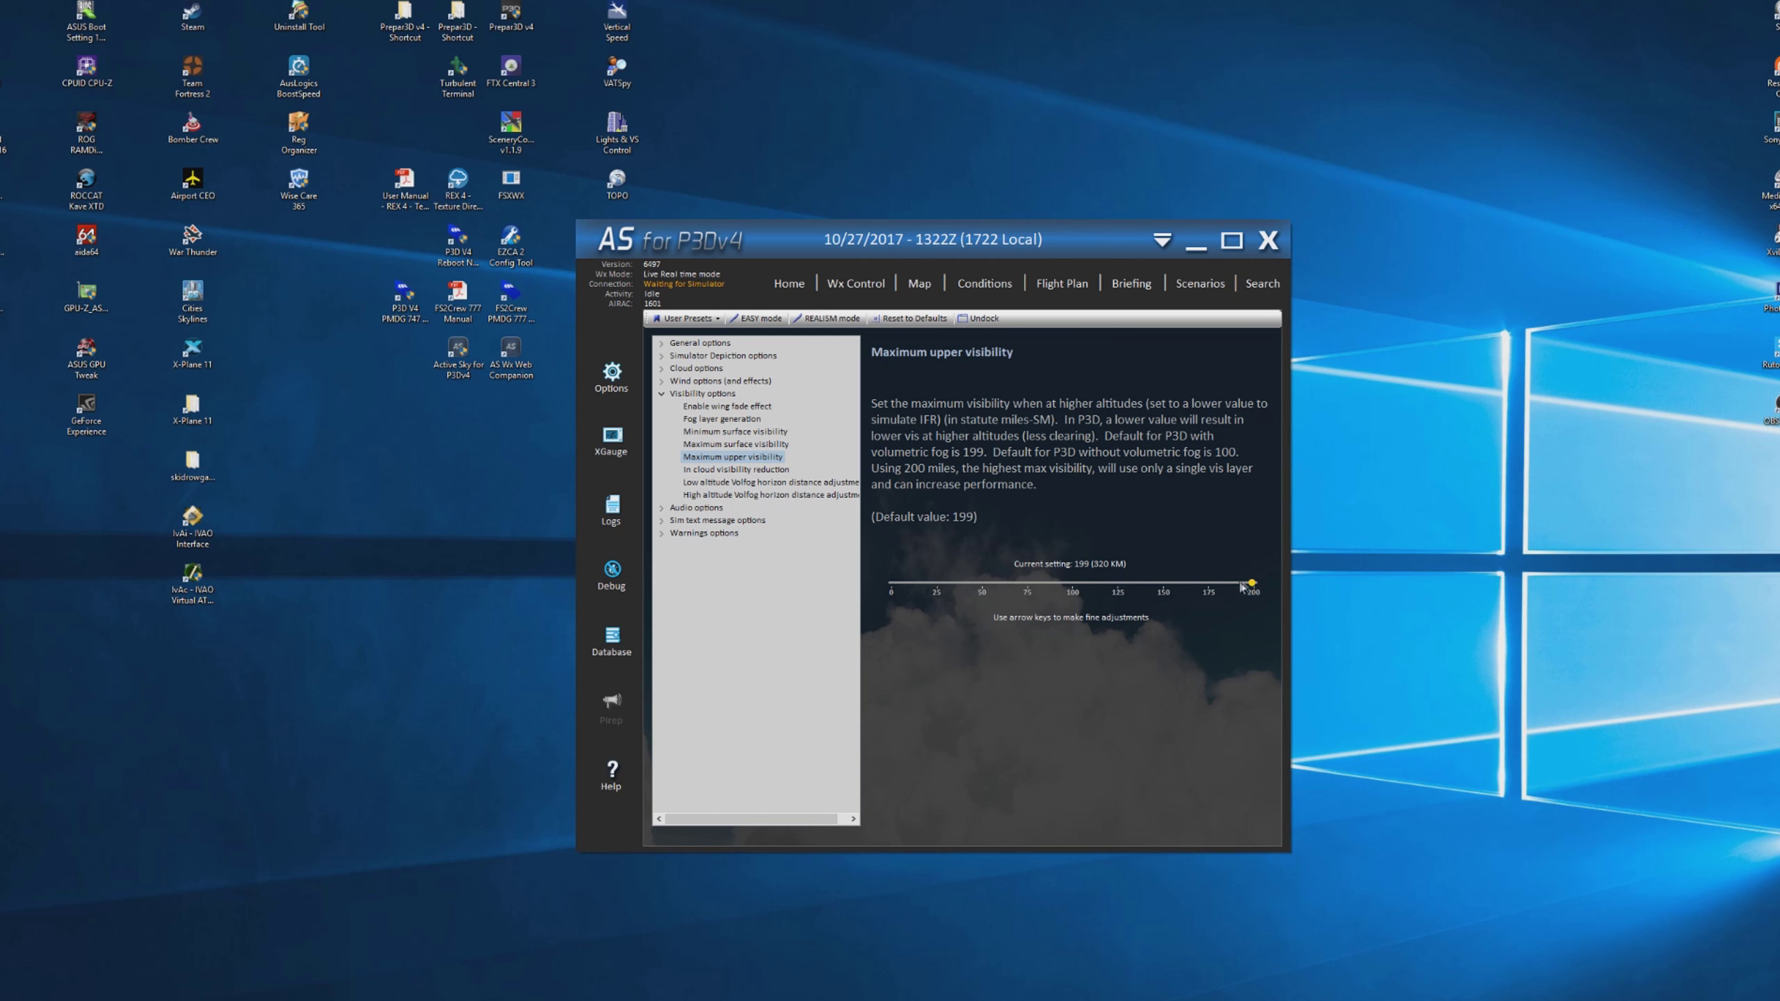
{"action": "left_click", "coordinate": [713, 471]}
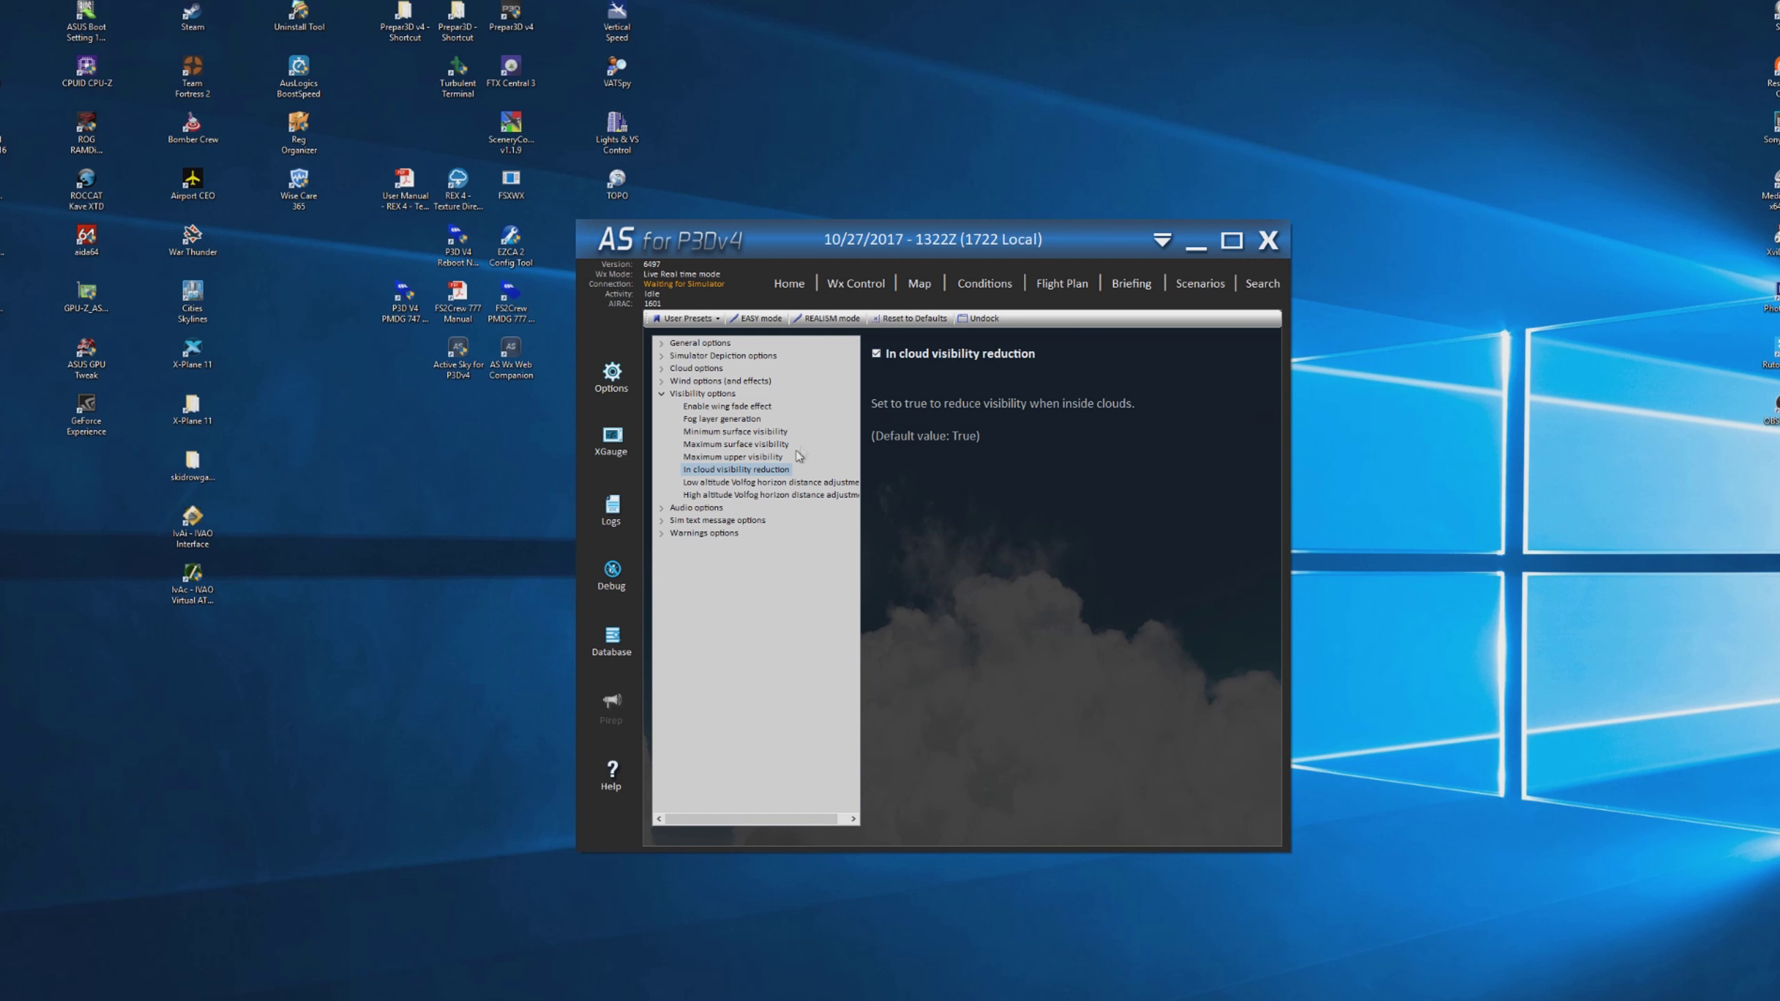
{"action": "left_click", "coordinate": [740, 483]}
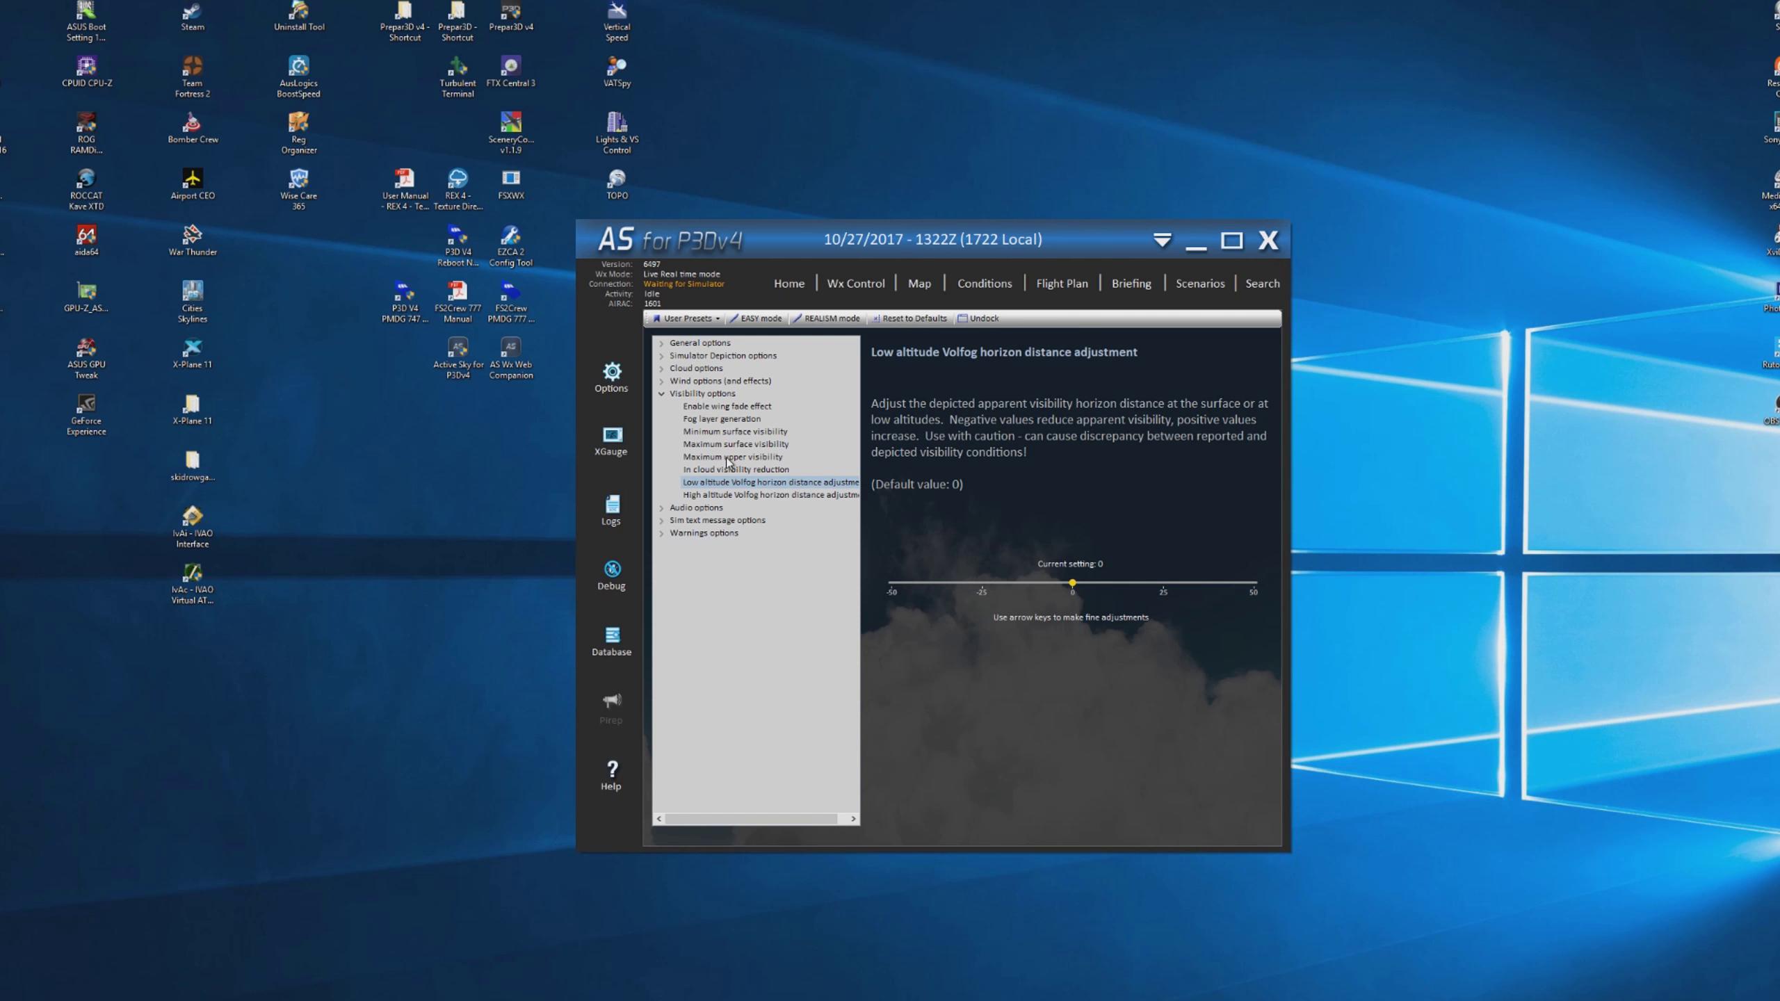
{"action": "left_click", "coordinate": [730, 495]}
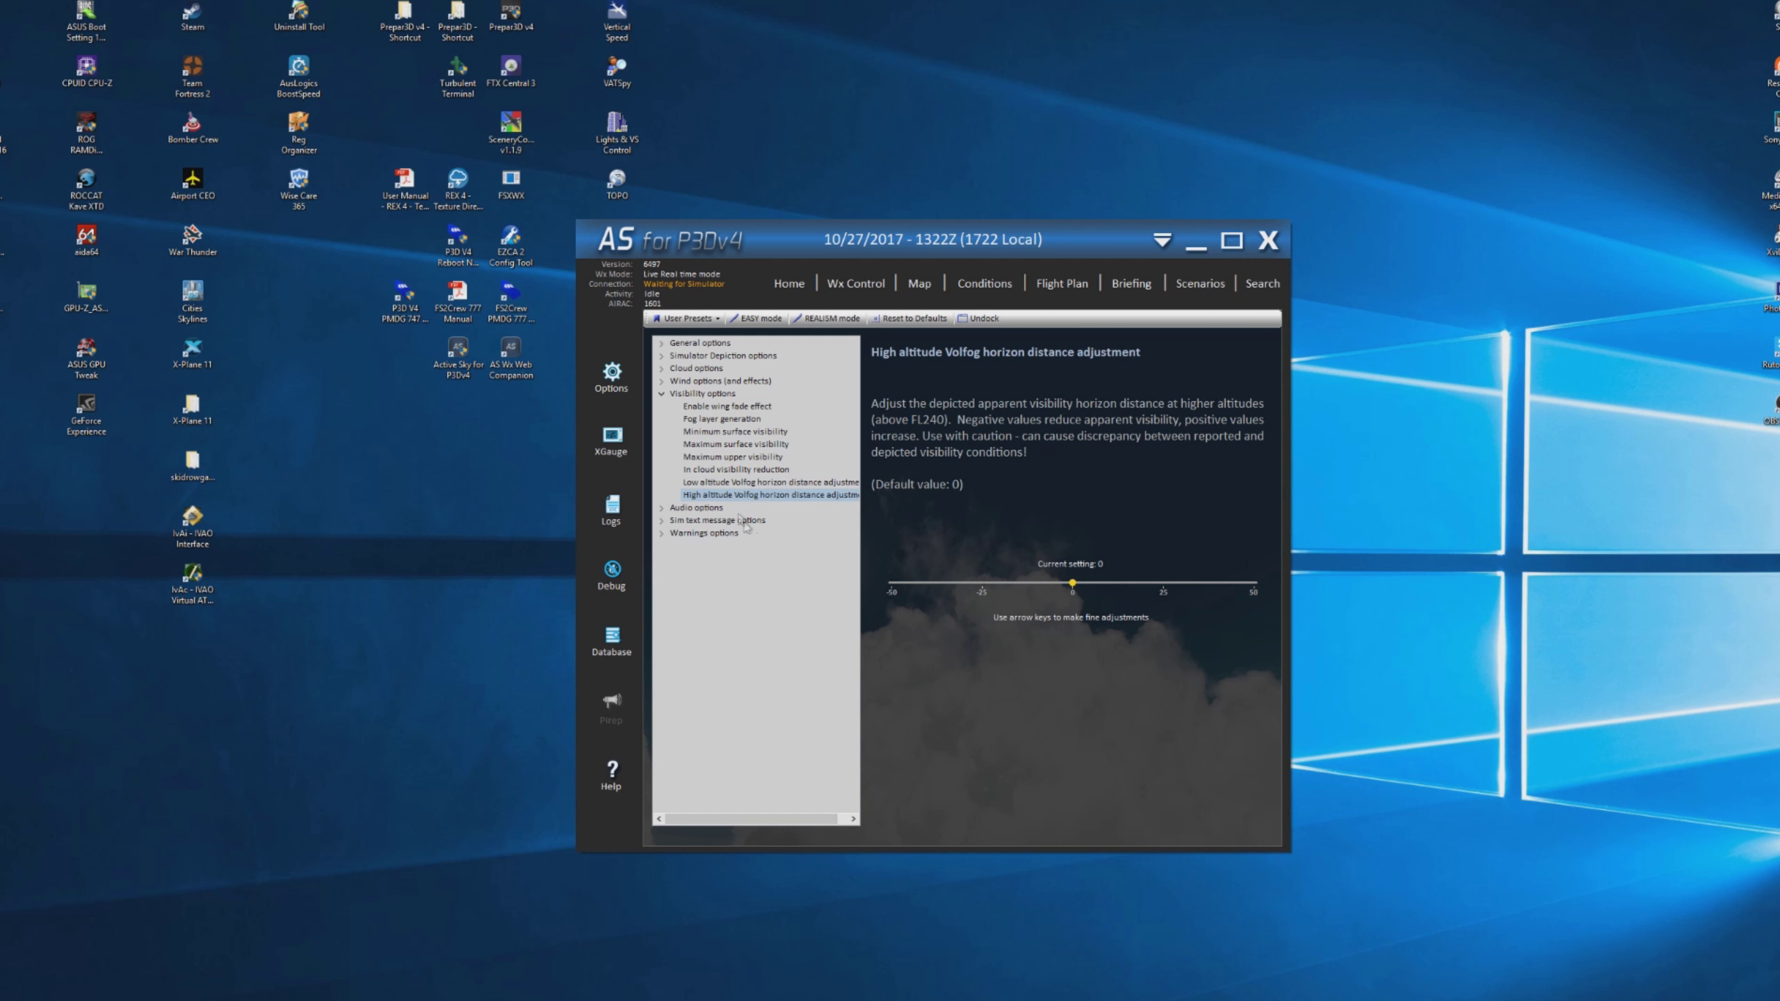
{"action": "left_click", "coordinate": [780, 483]}
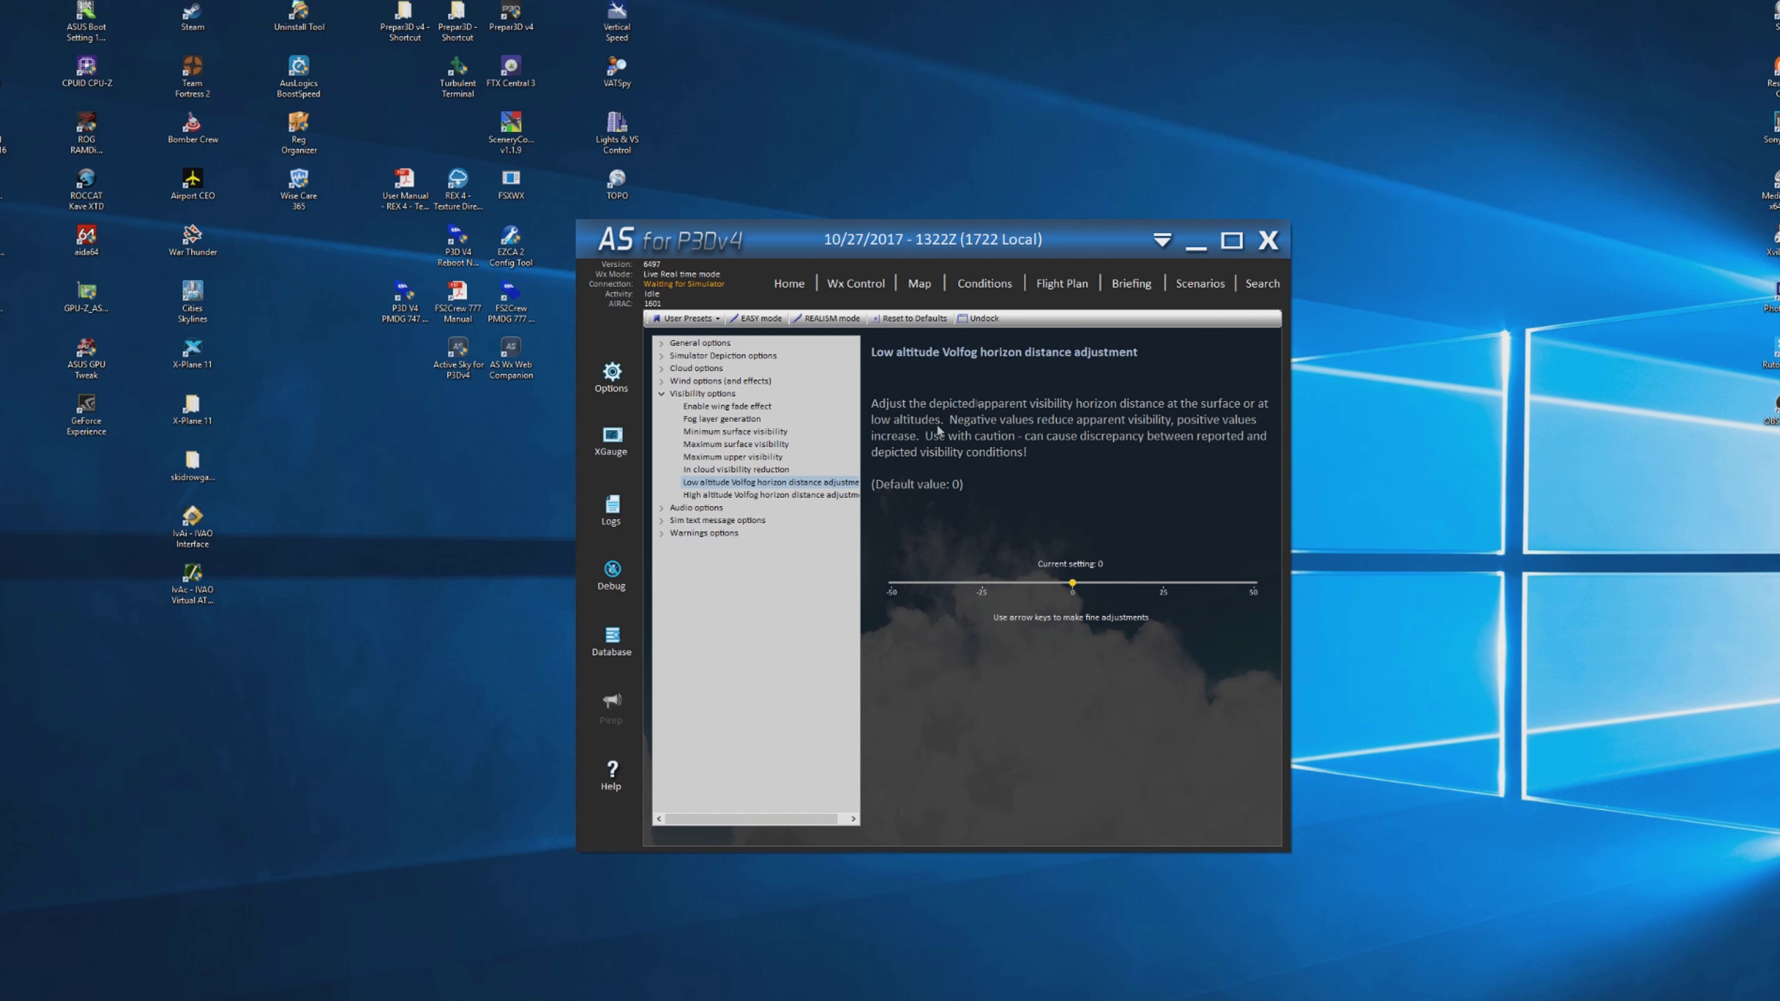
{"action": "left_click", "coordinate": [806, 497]}
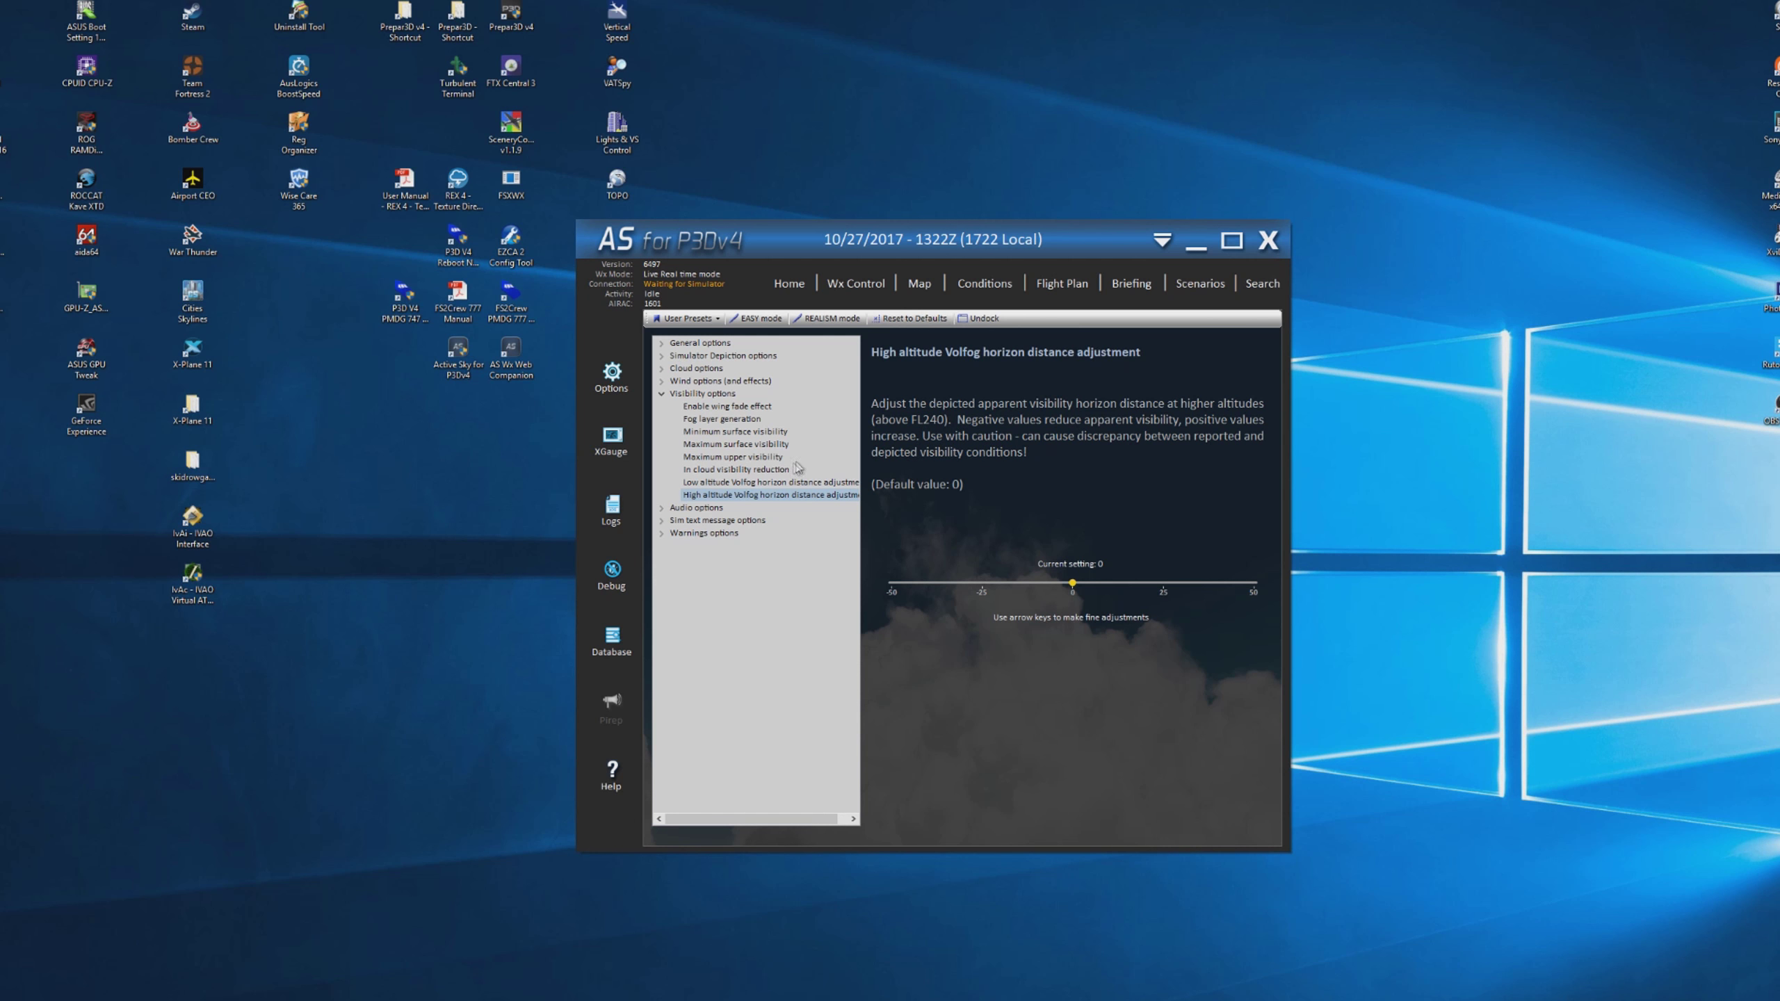
{"action": "left_click", "coordinate": [764, 471]}
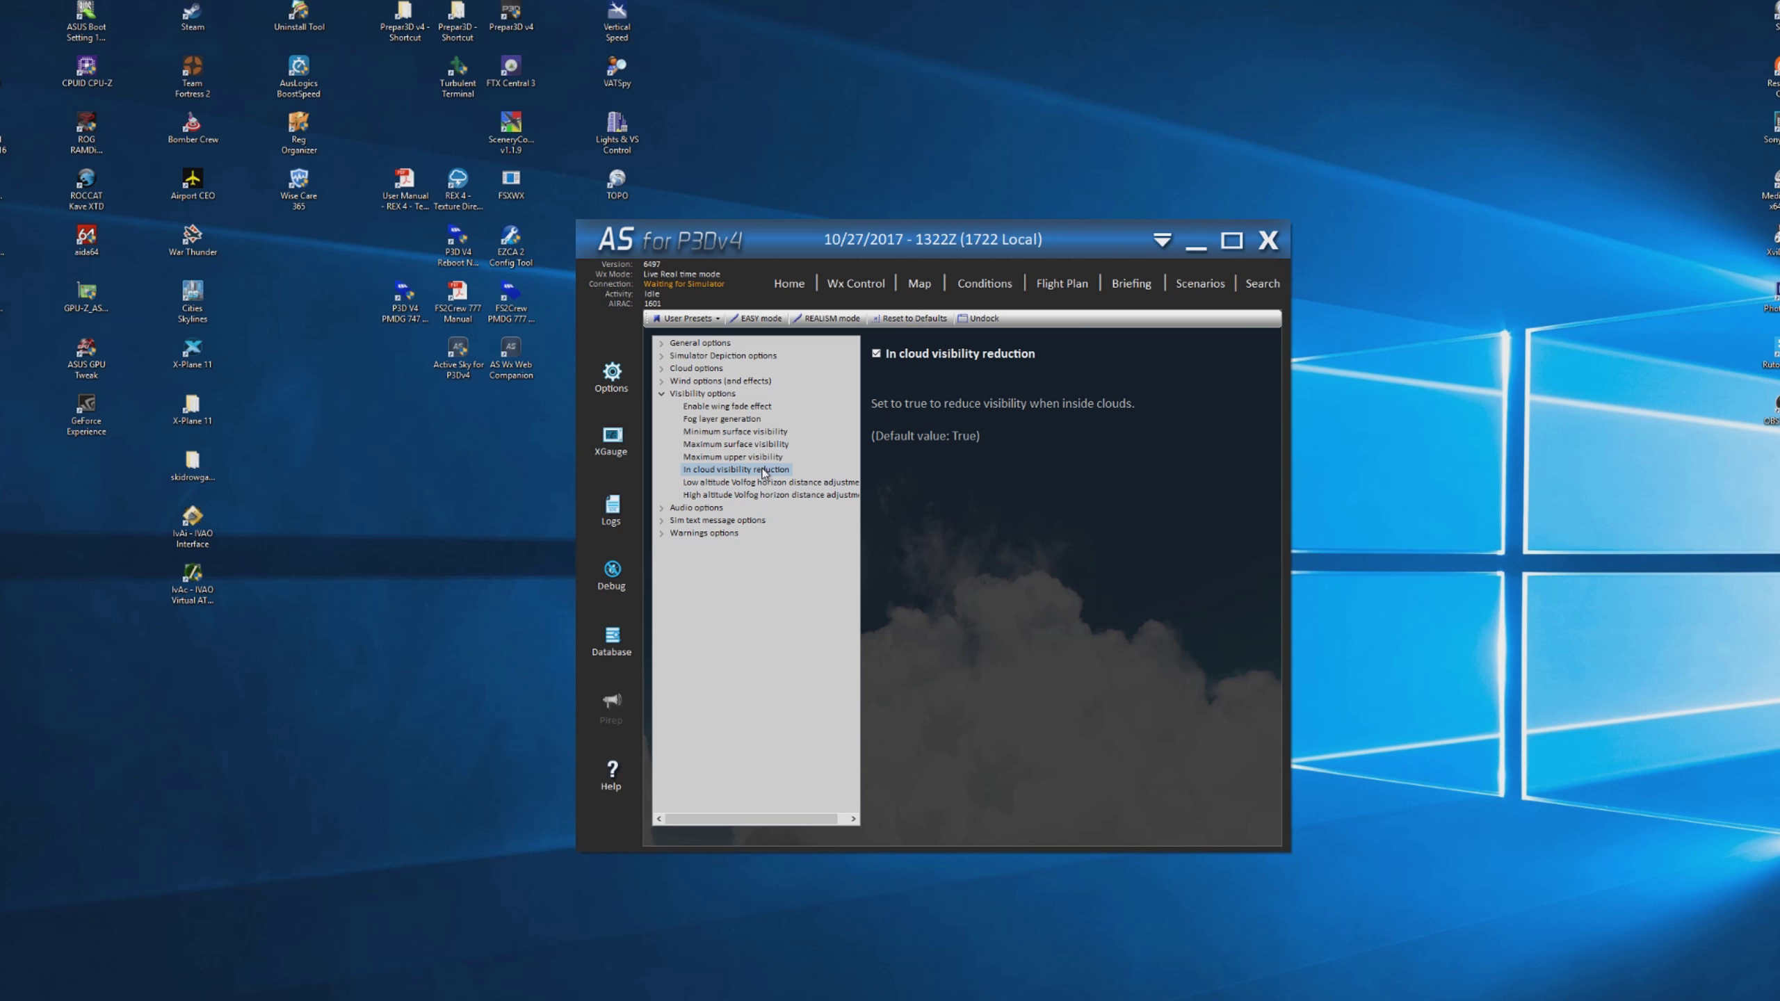
{"action": "left_click", "coordinate": [749, 457]}
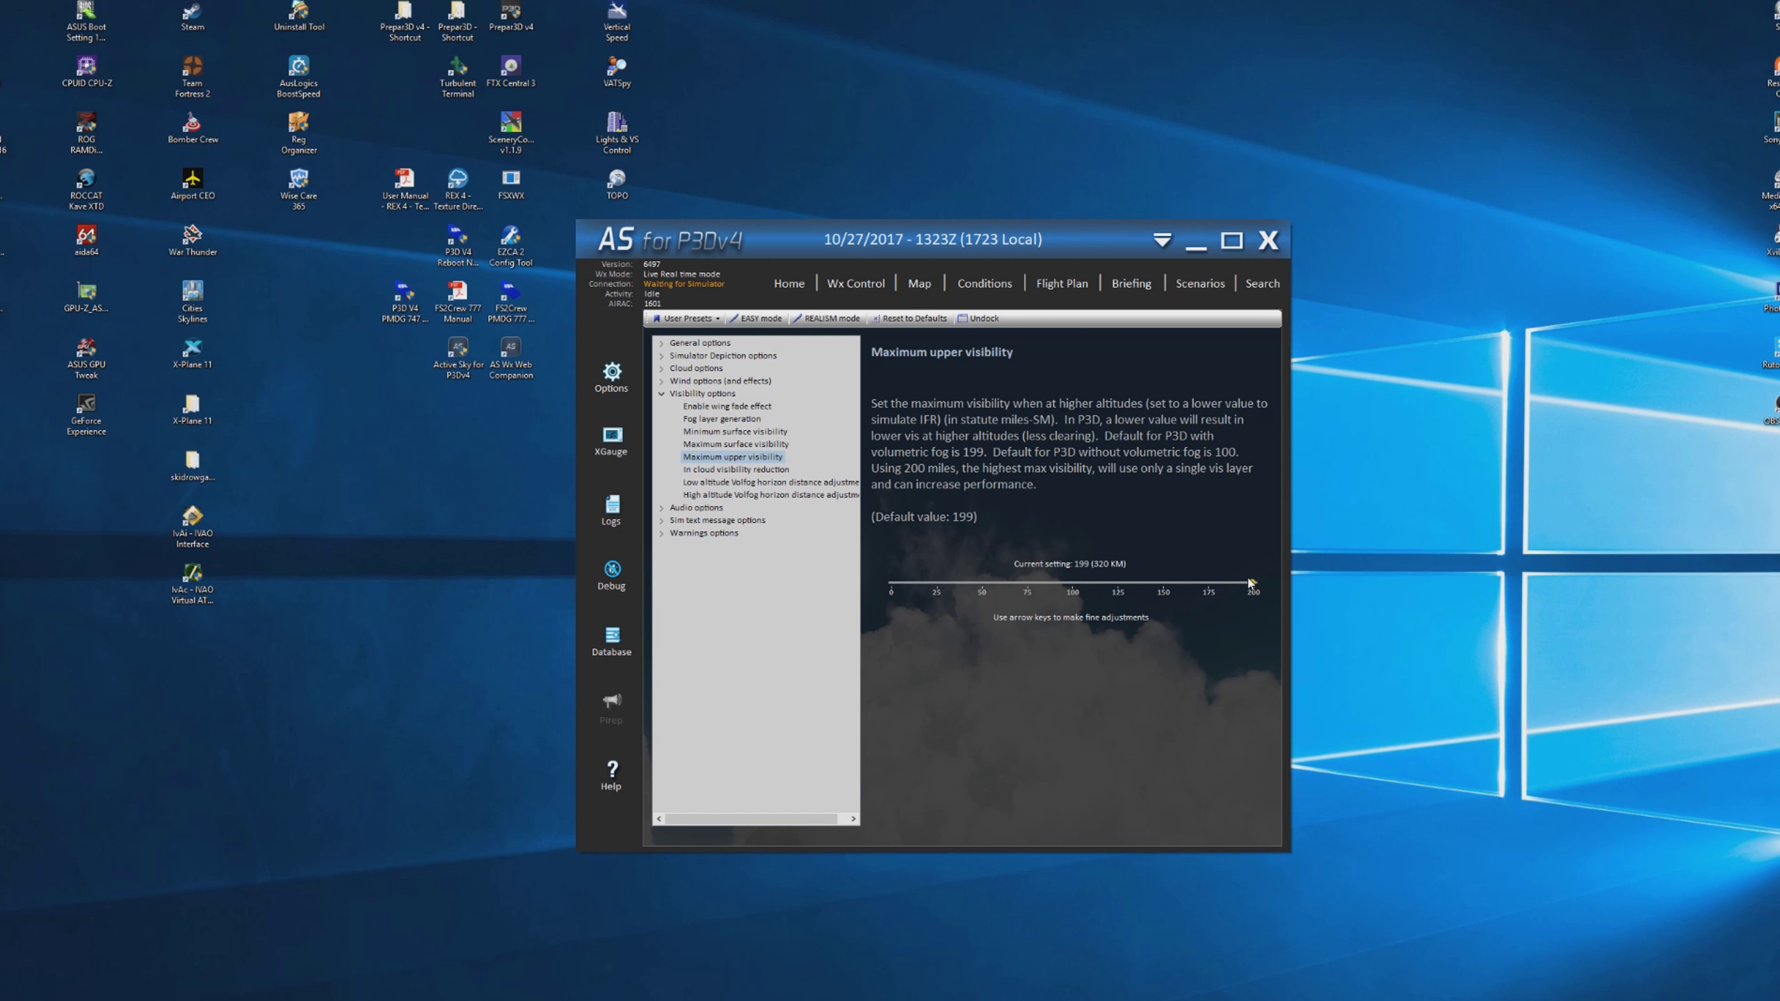
- Examine the audio options for application startup sounds, the wind shear aural alert and the enabled voice sets
{"action": "left_click", "coordinate": [661, 394]}
{"action": "left_click", "coordinate": [662, 407]}
{"action": "left_click", "coordinate": [708, 420]}
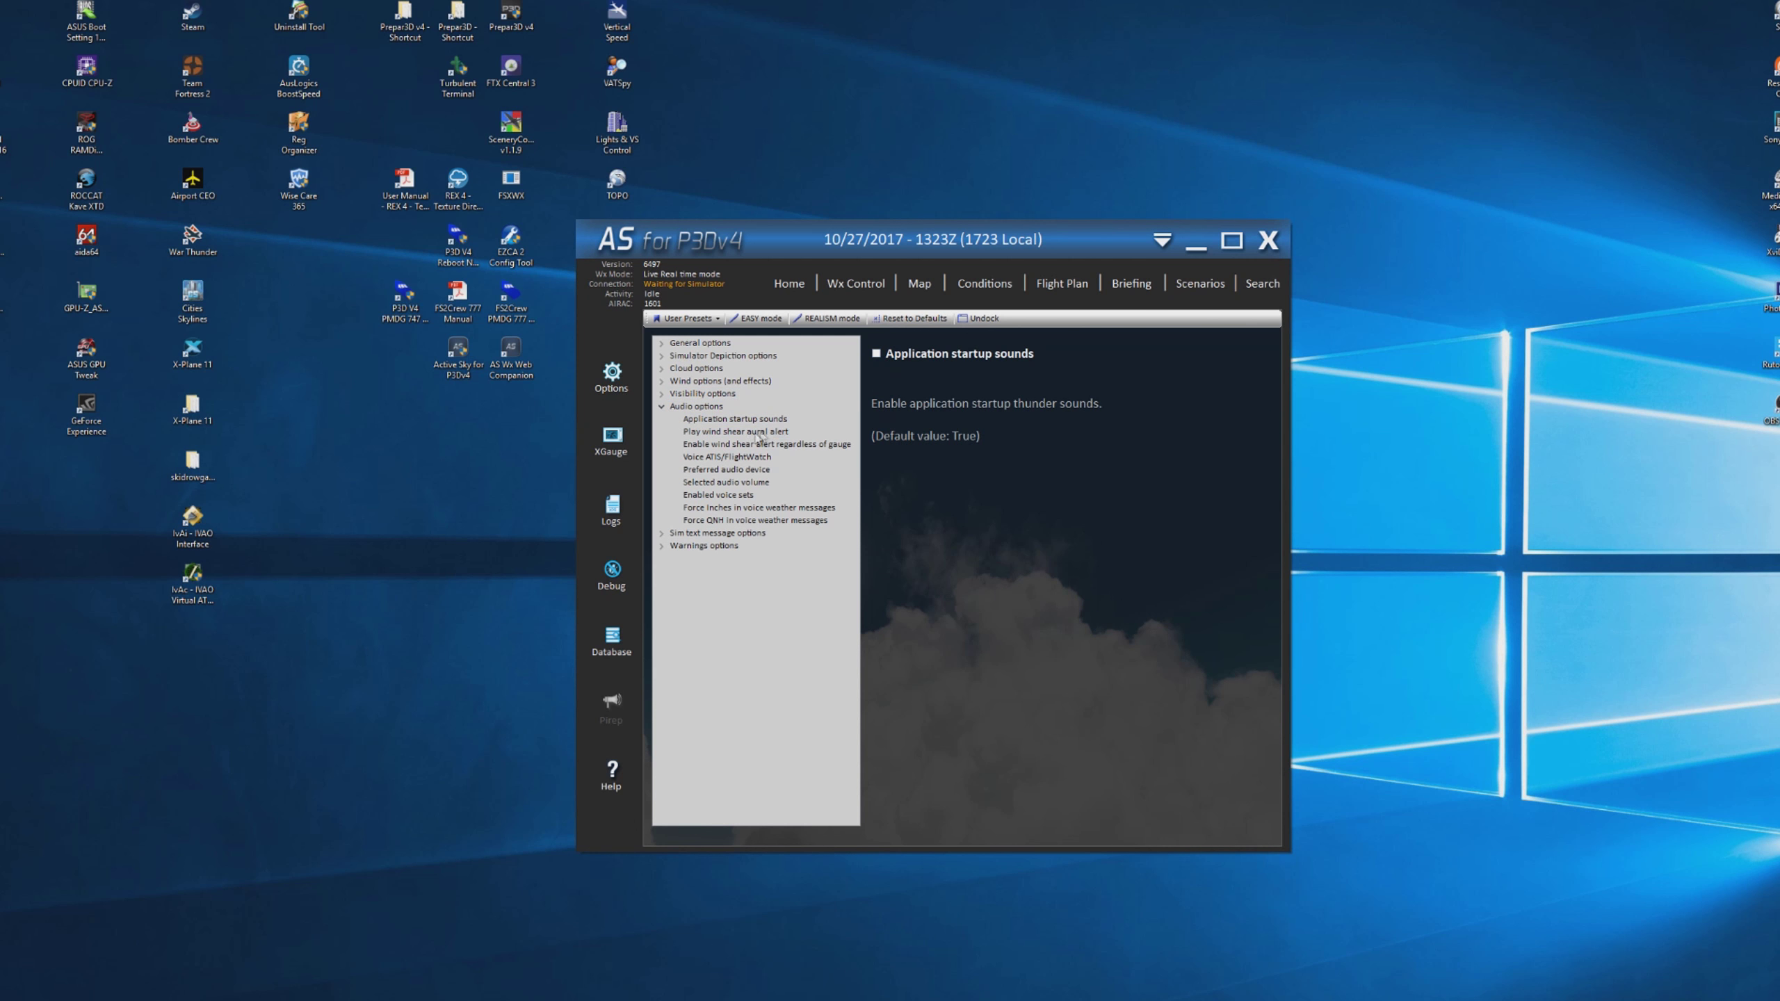
{"action": "left_click", "coordinate": [753, 431]}
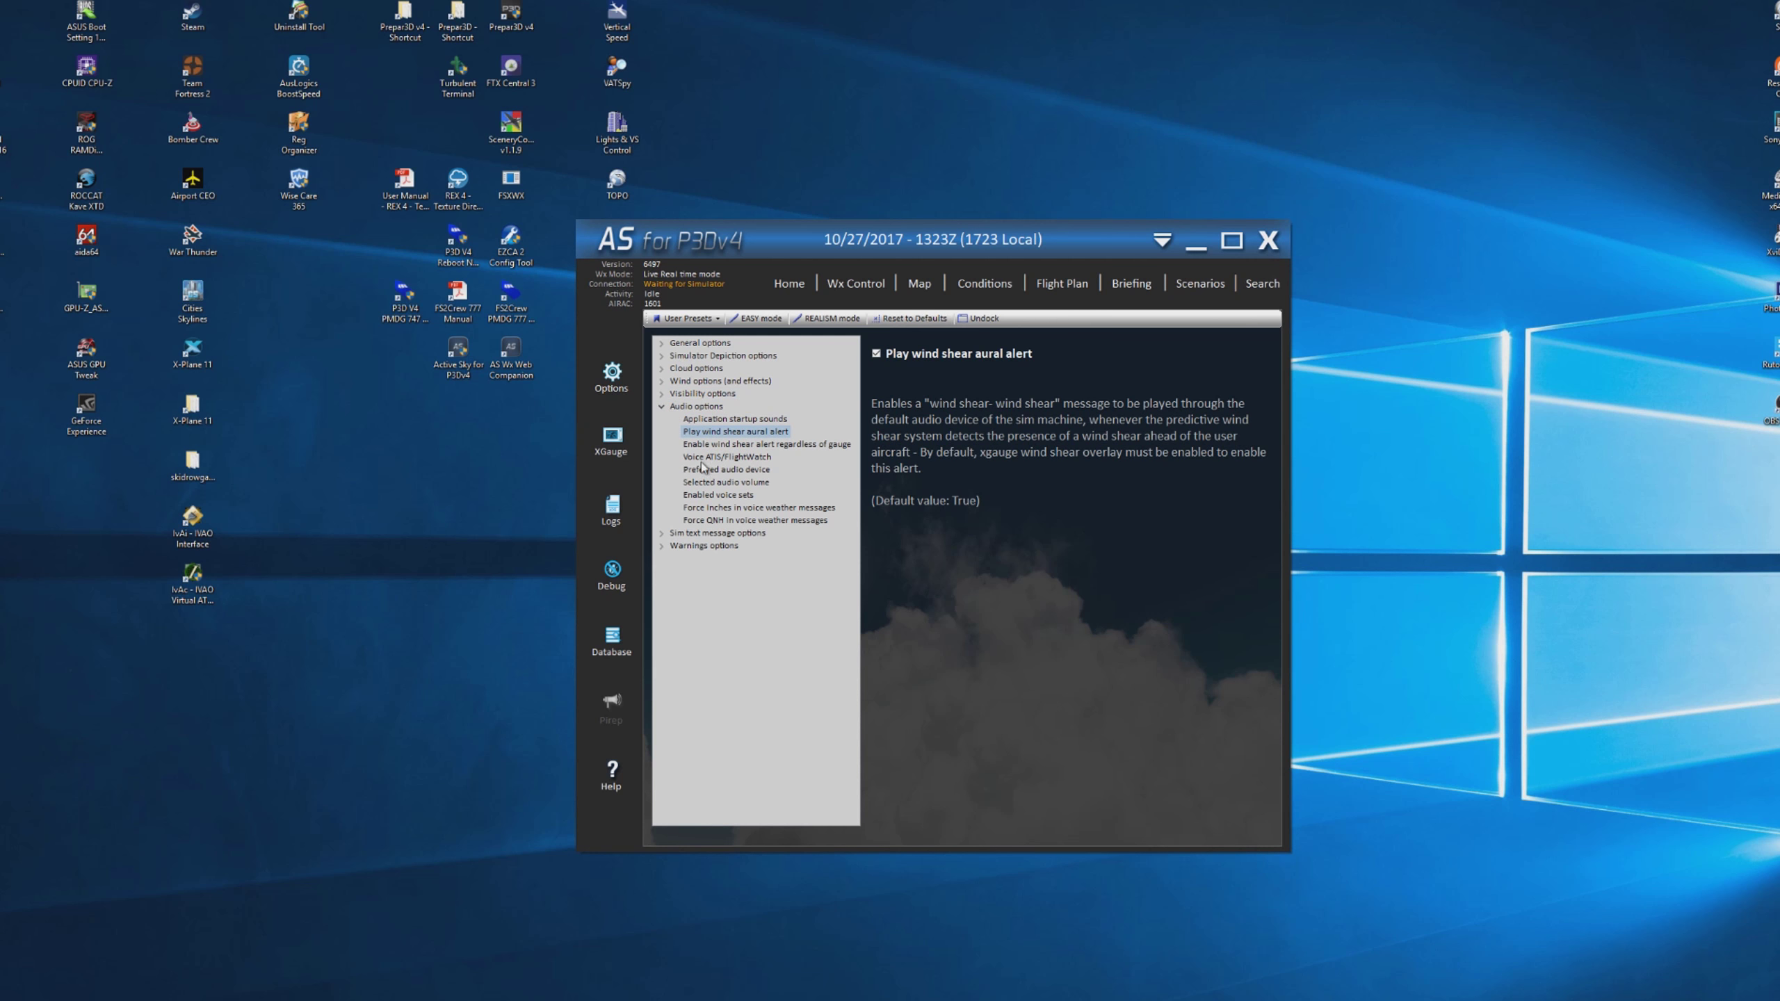
{"action": "left_click", "coordinate": [704, 499]}
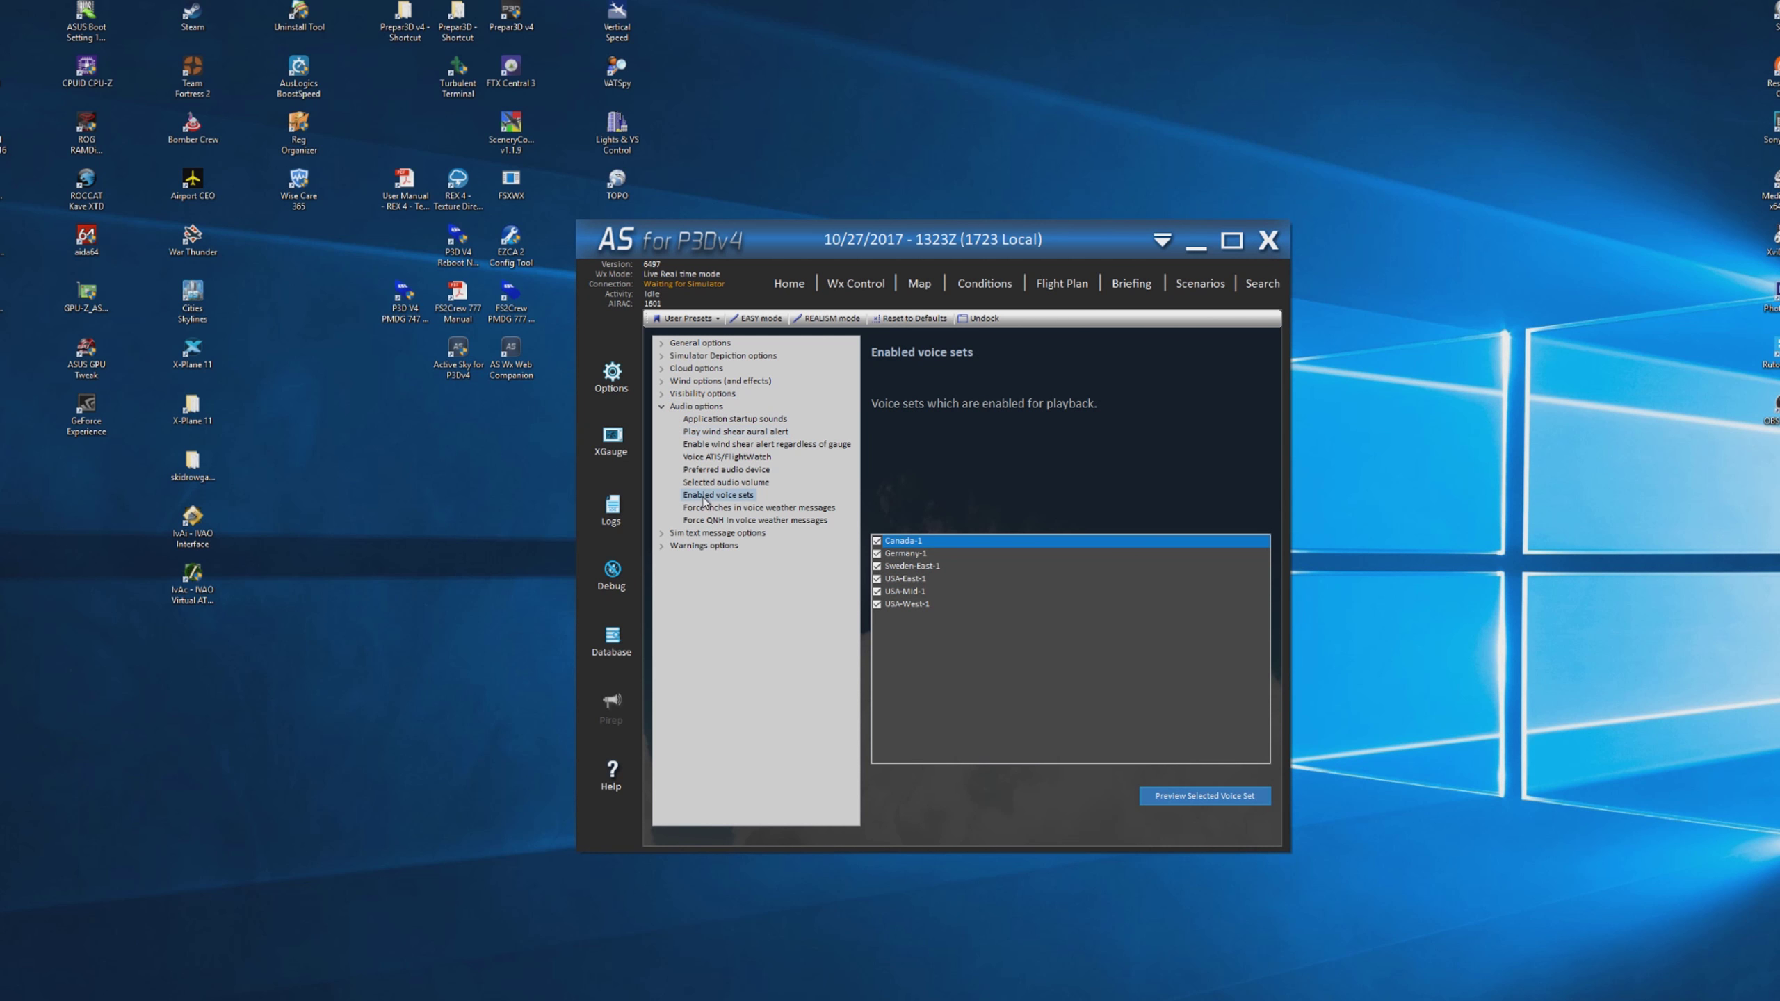
- Examine the sim text message options for in-sim texts, flight plan warnings, ASCA installation, weather updates and lost connections
{"action": "left_click", "coordinate": [660, 407]}
{"action": "left_click", "coordinate": [662, 419]}
{"action": "left_click", "coordinate": [732, 432]}
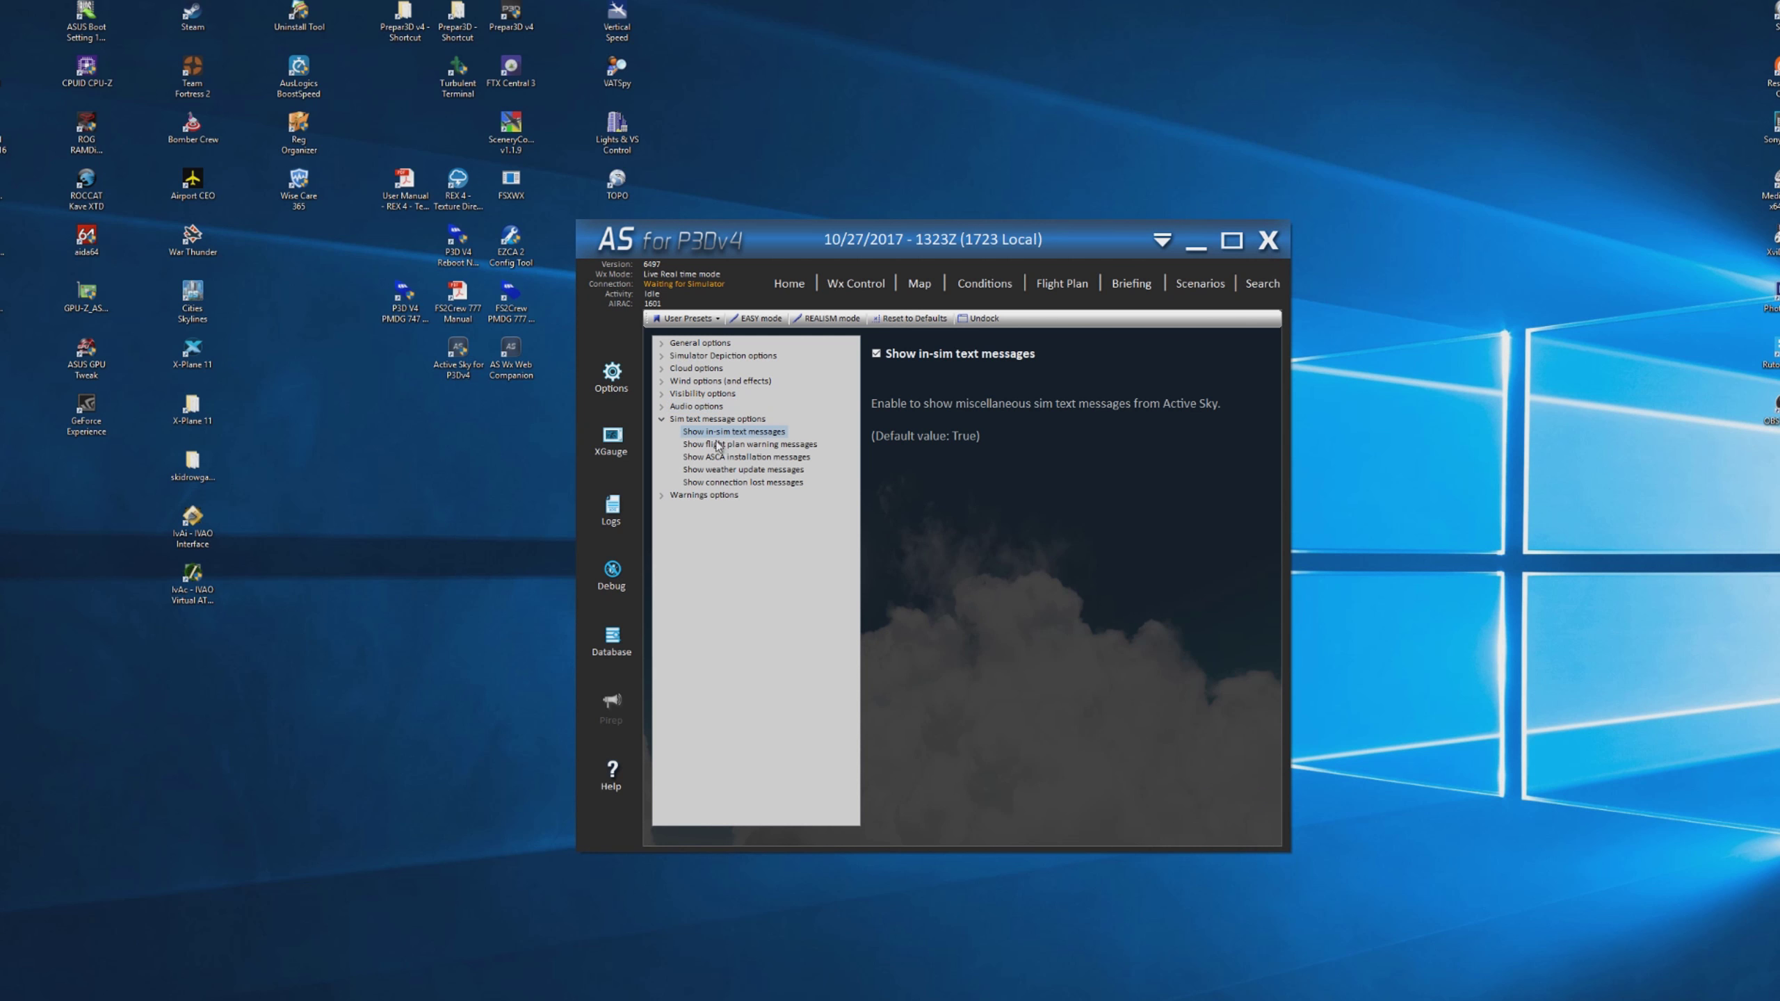
{"action": "left_click", "coordinate": [758, 445]}
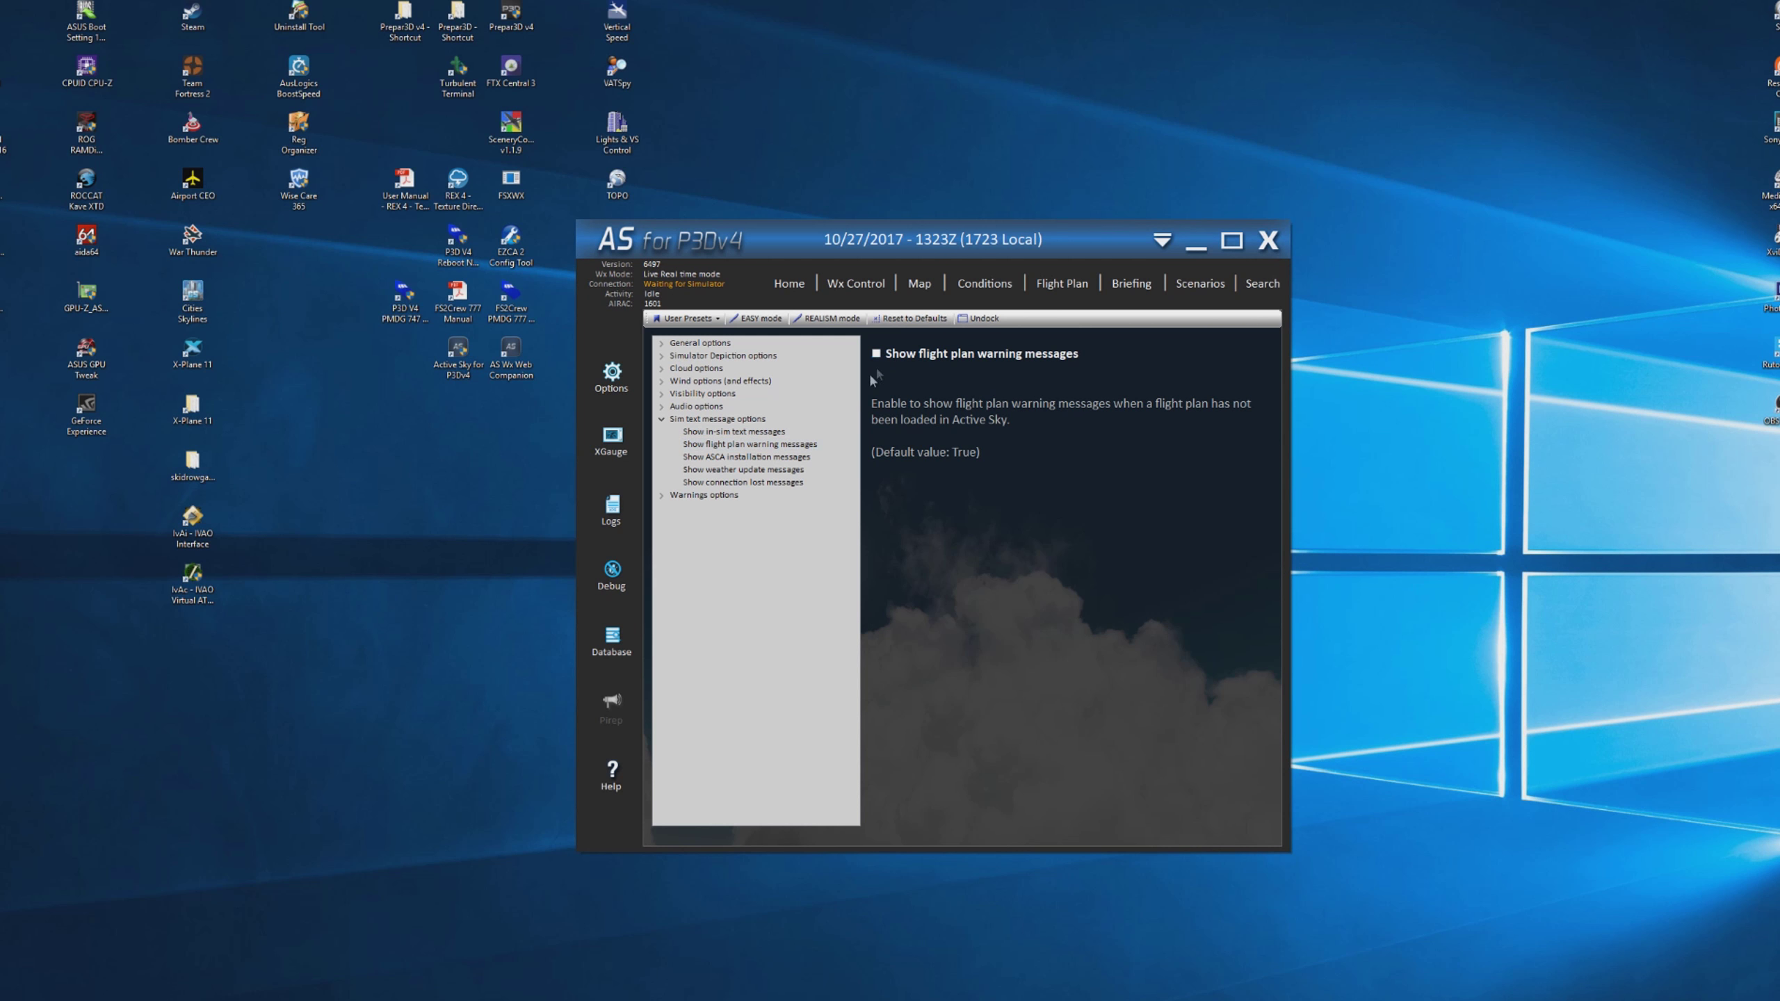
{"action": "left_click", "coordinate": [735, 457]}
{"action": "left_click", "coordinate": [729, 471]}
{"action": "left_click", "coordinate": [721, 484]}
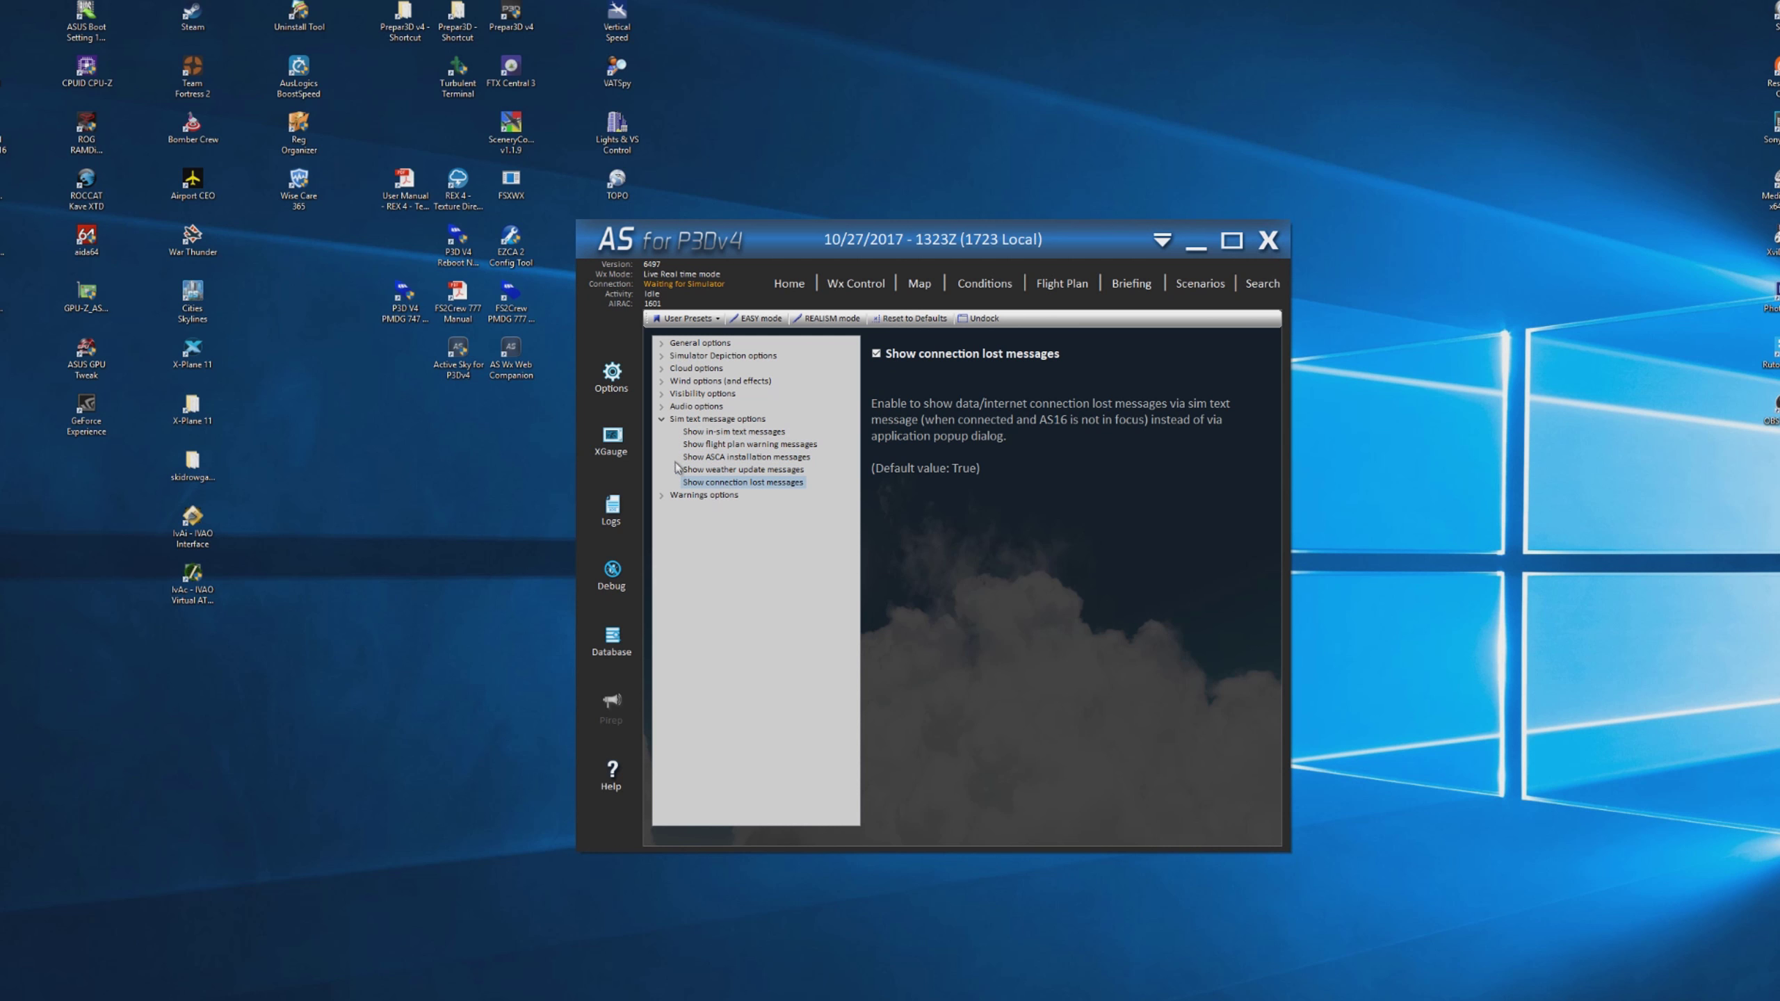
- Collapse the sim text message options and look over the entries under Warnings options
{"action": "left_click", "coordinate": [661, 419]}
{"action": "left_click", "coordinate": [662, 432]}
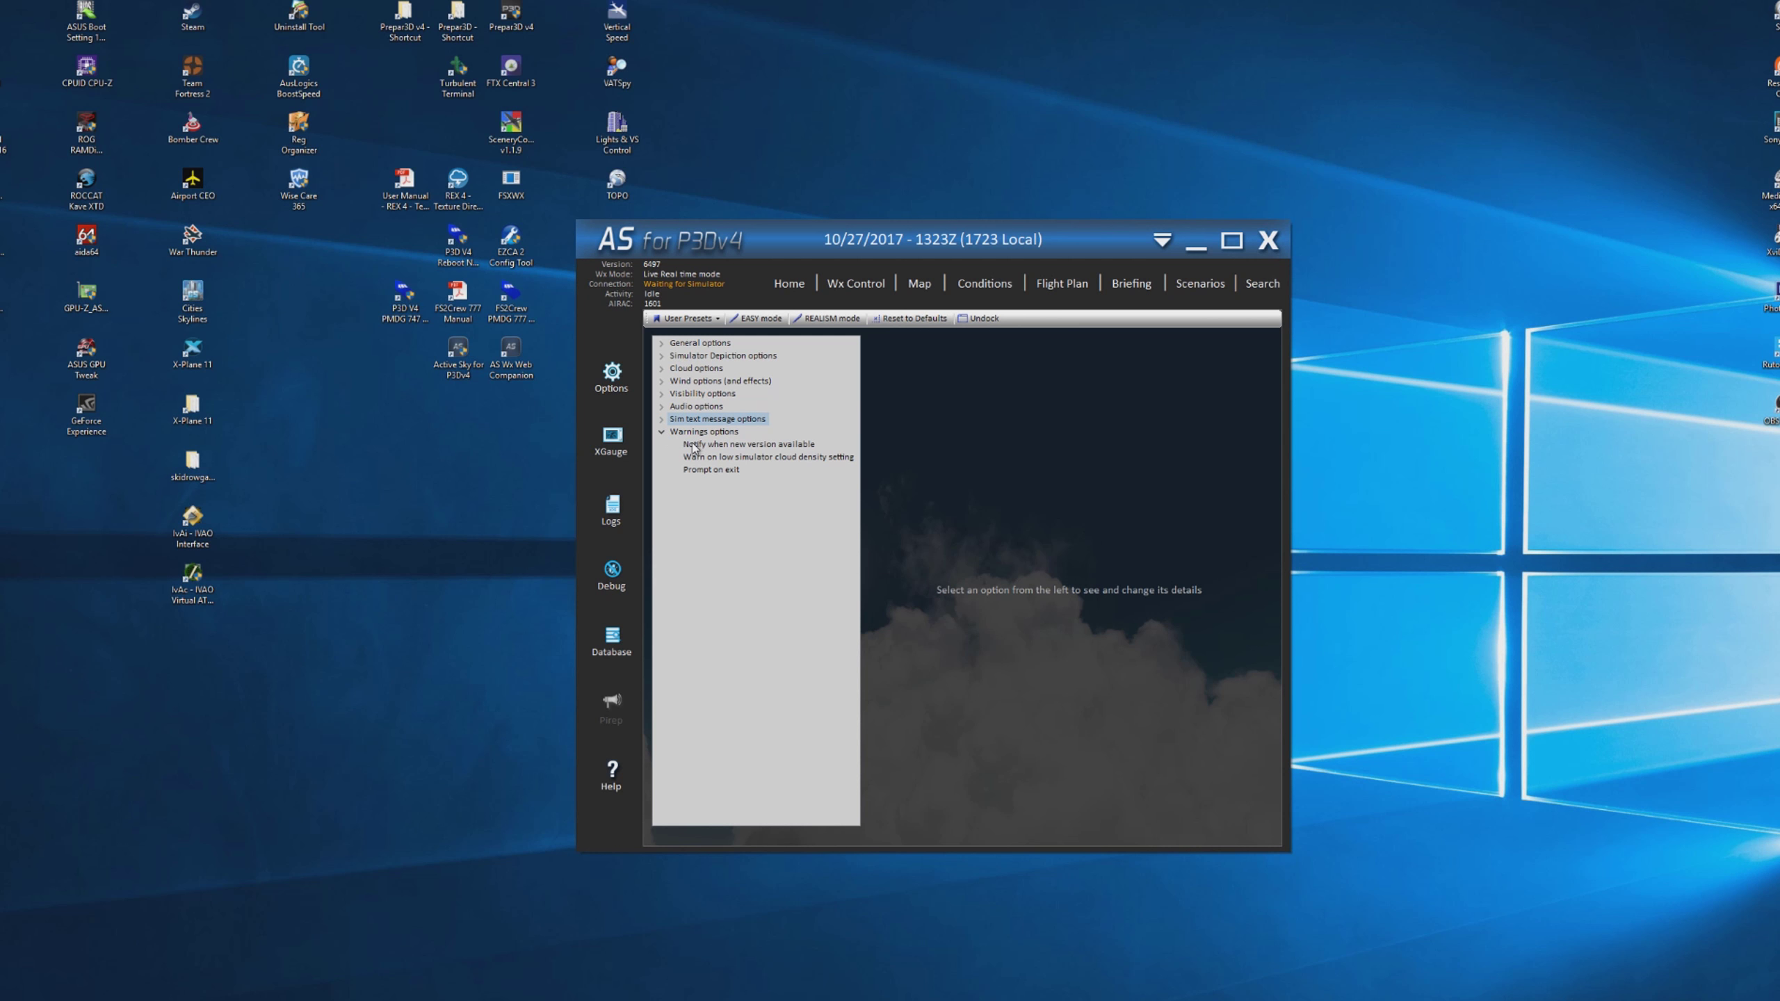
{"action": "left_click", "coordinate": [611, 378]}
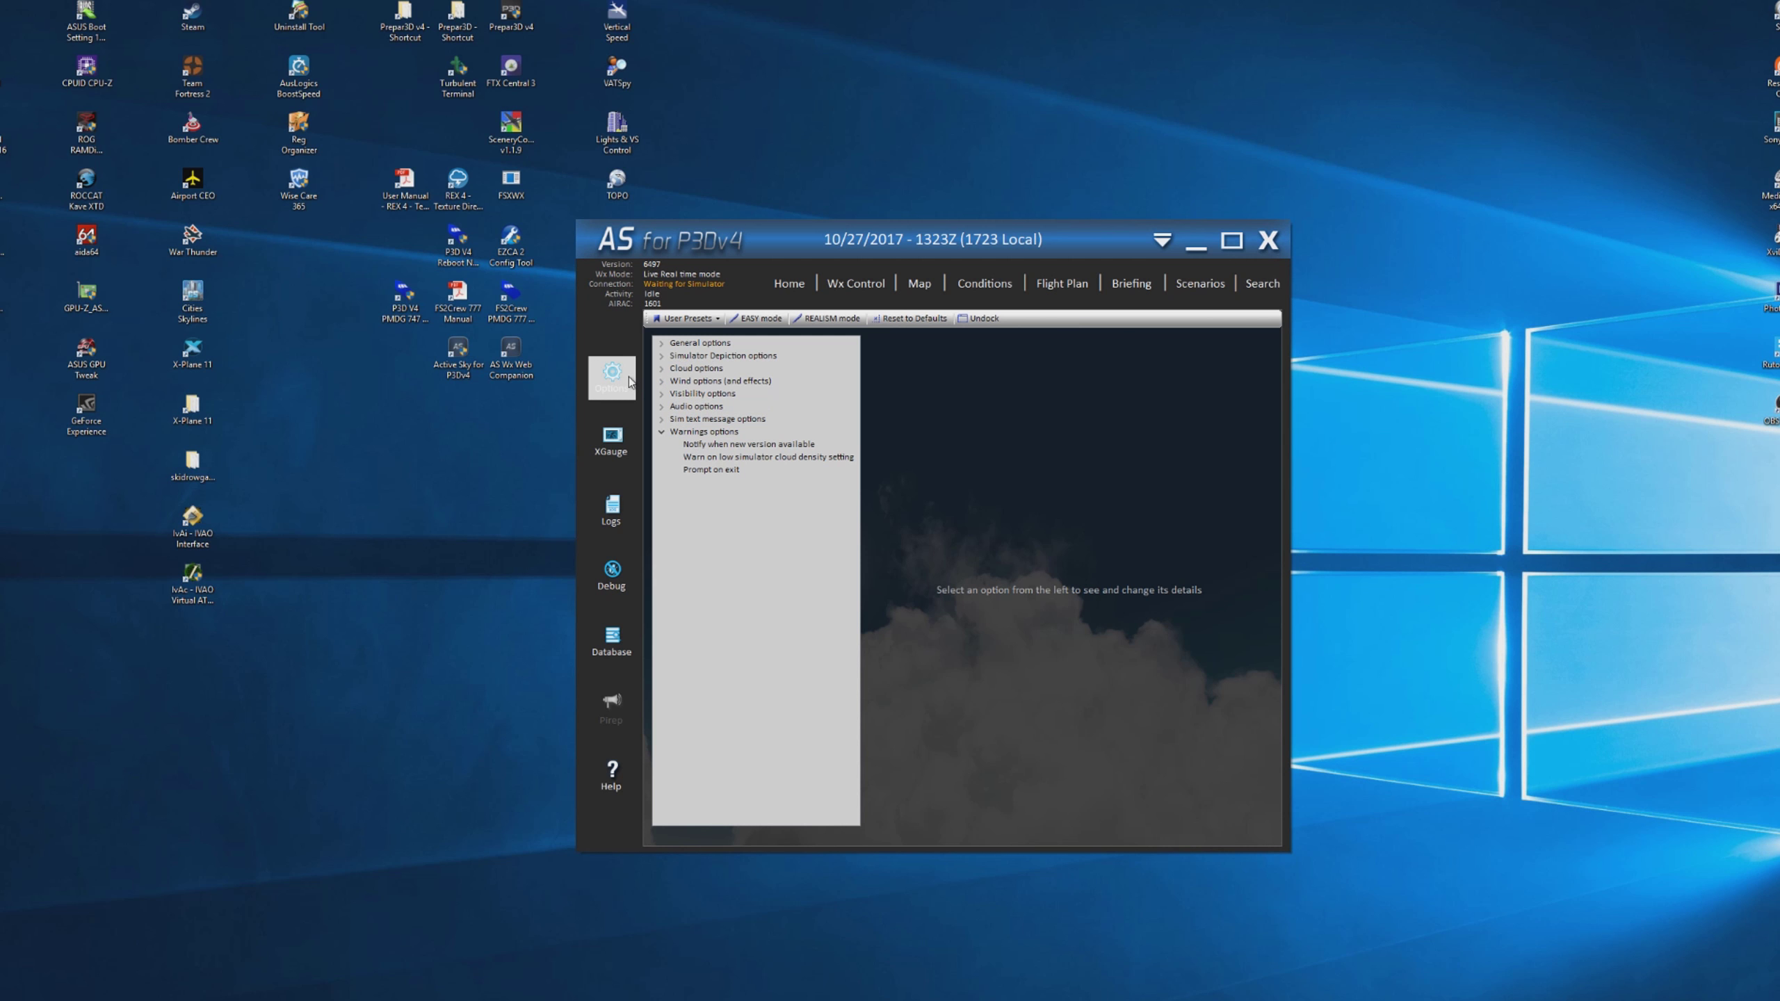
- Preview the XGauge installation wizard up to the Aircraft Scan page and back out without installing
{"action": "left_click", "coordinate": [611, 441]}
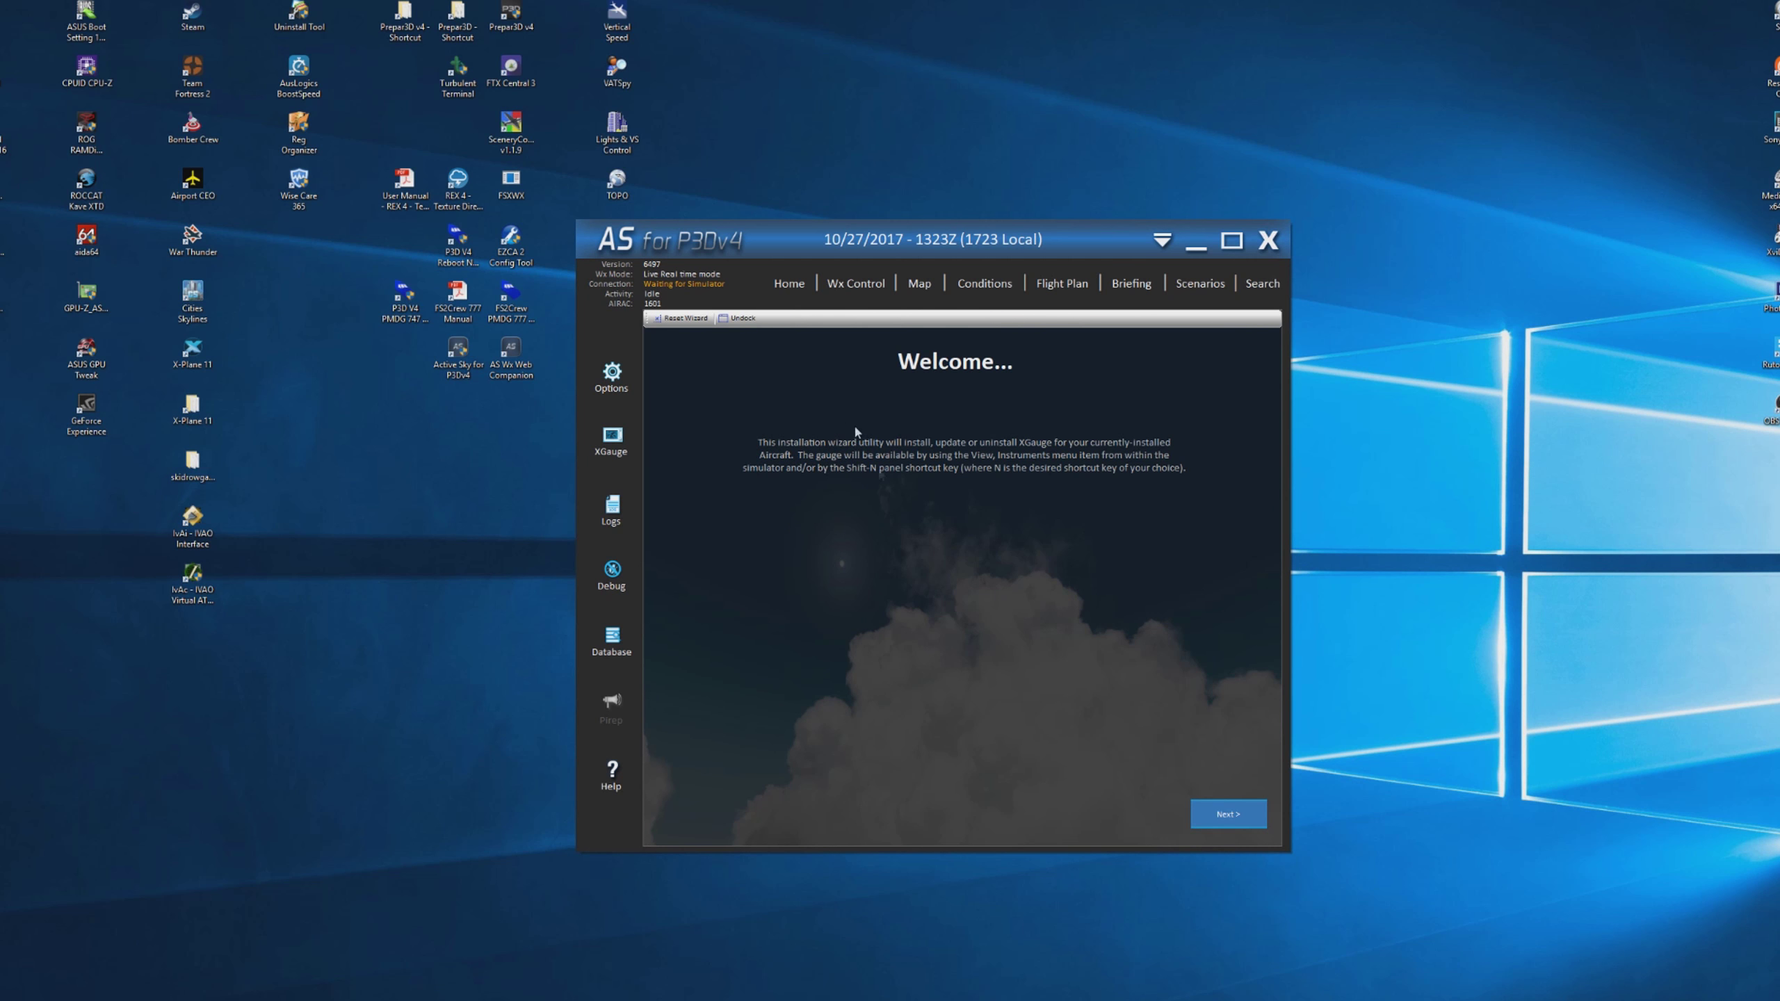
{"action": "left_click", "coordinate": [1233, 819]}
{"action": "left_click", "coordinate": [1234, 814]}
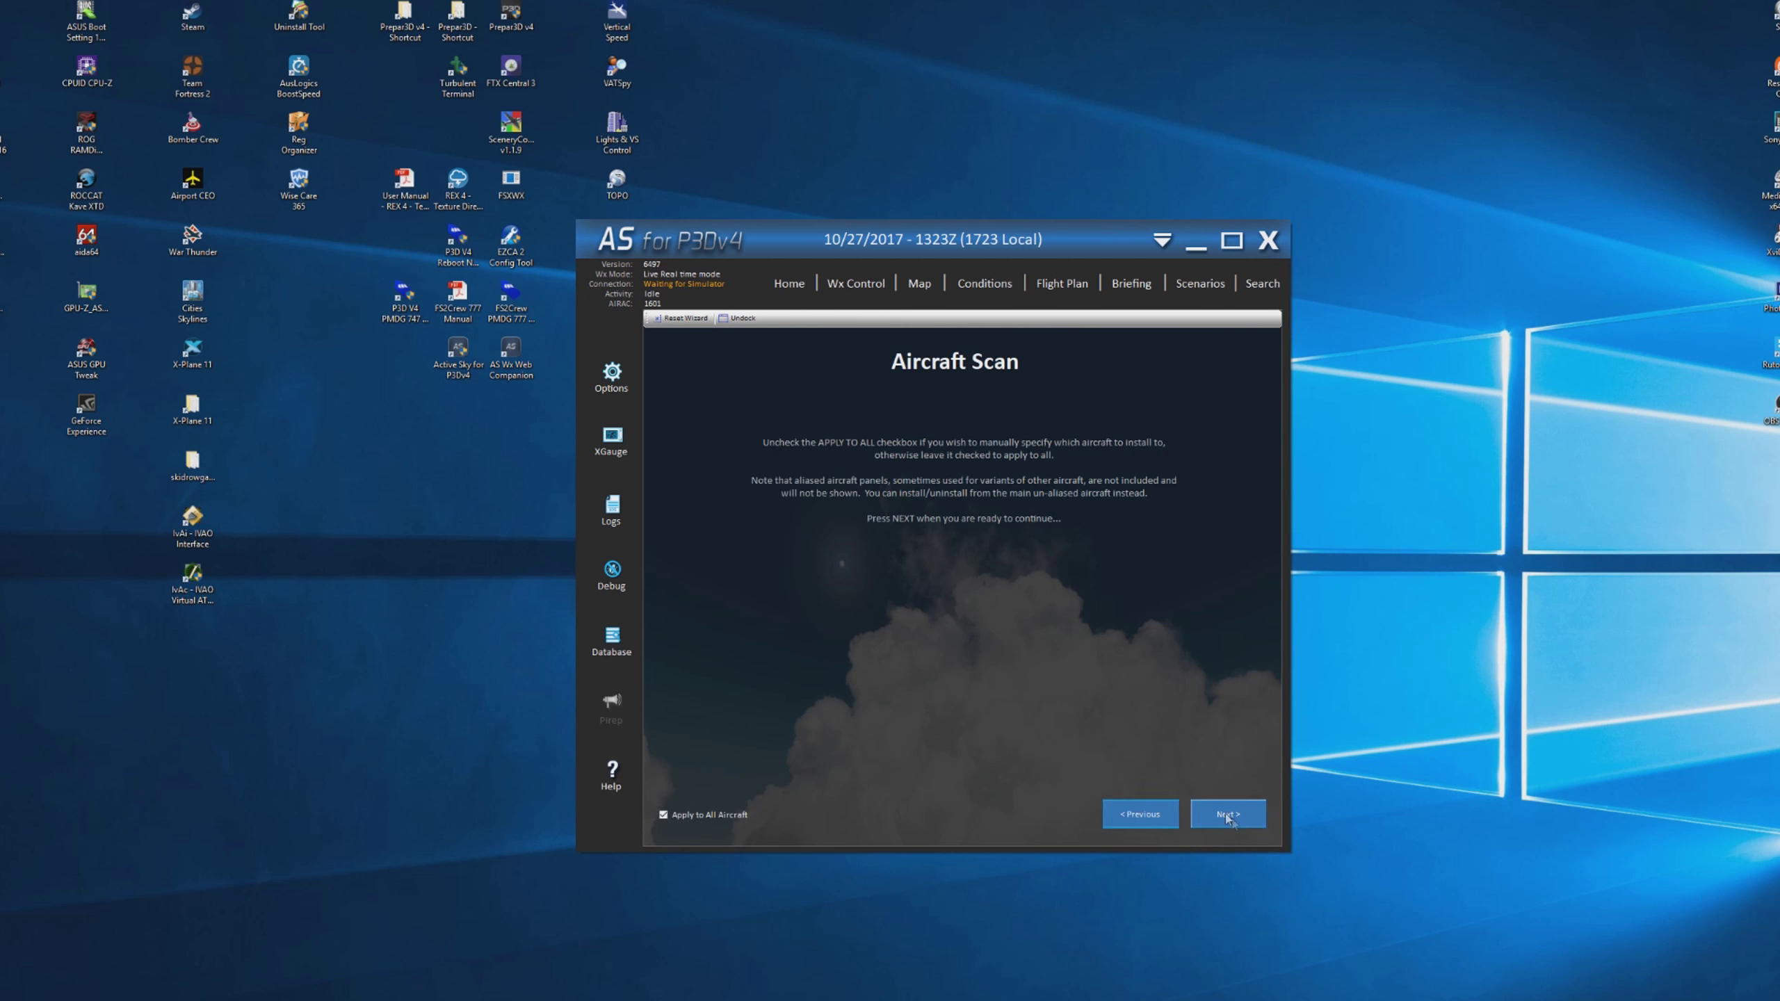
{"action": "left_click", "coordinate": [1140, 814]}
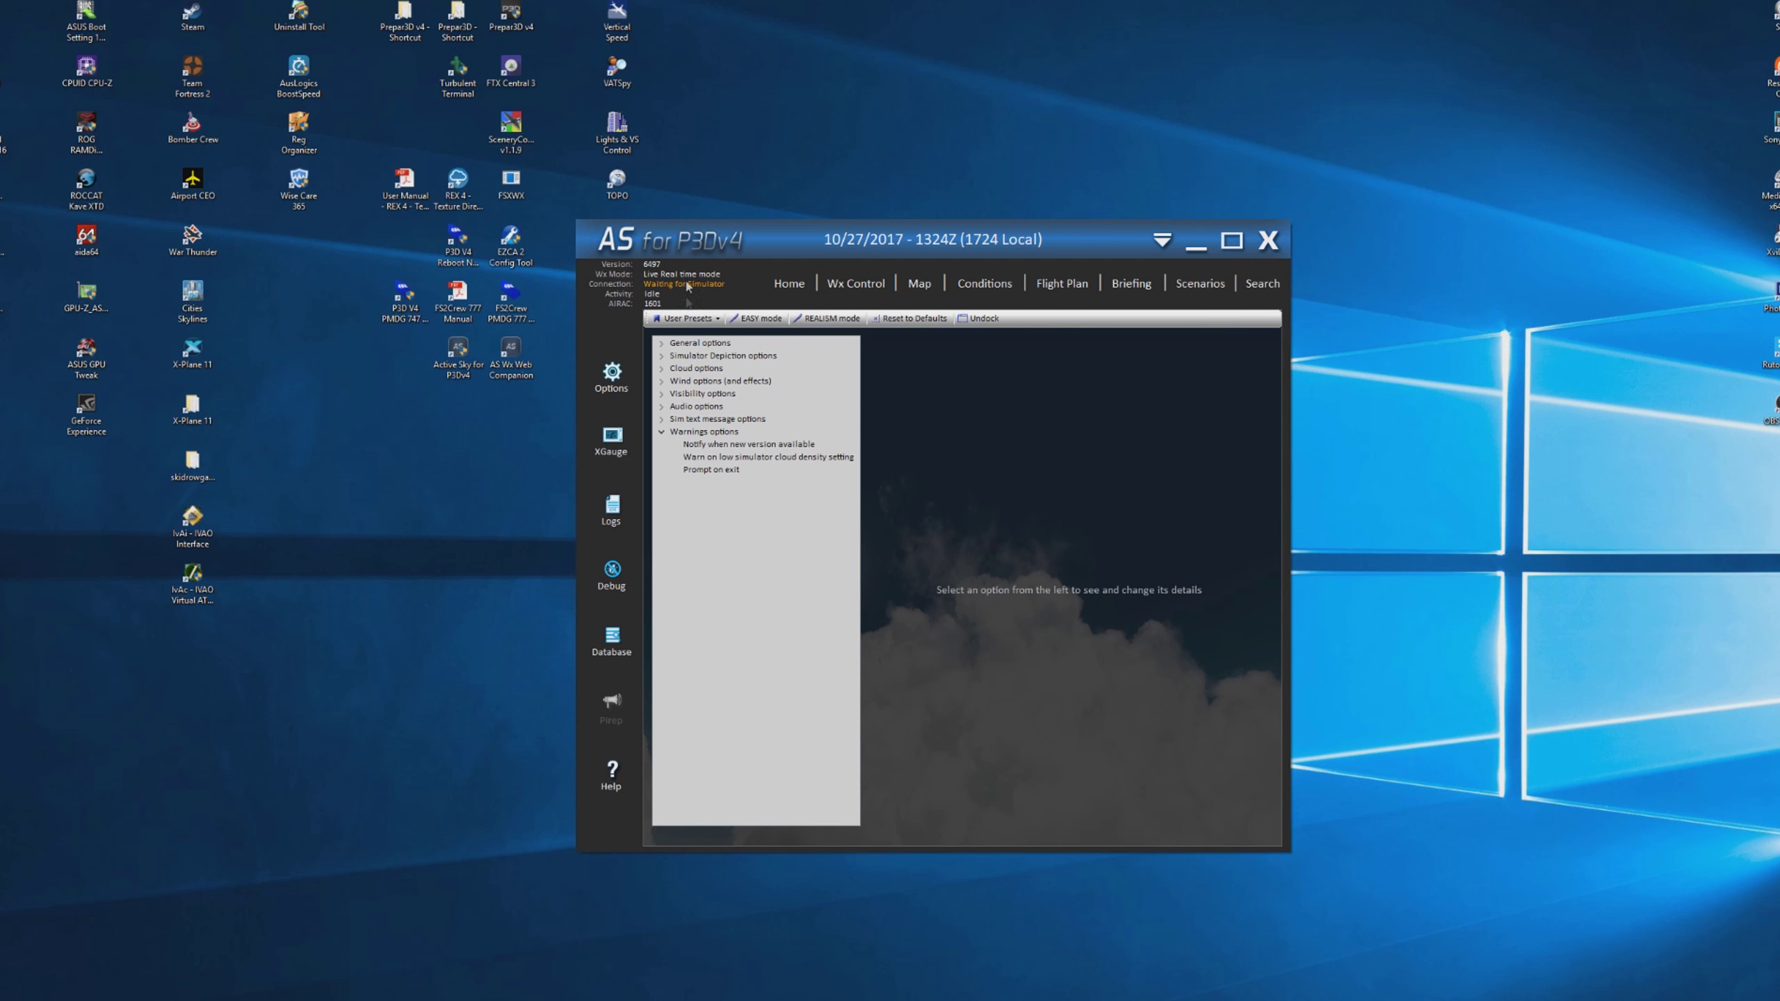
- Look over the live, historical and custom weather modes, then the flight plan and weather briefing pages
{"action": "left_click", "coordinate": [861, 289]}
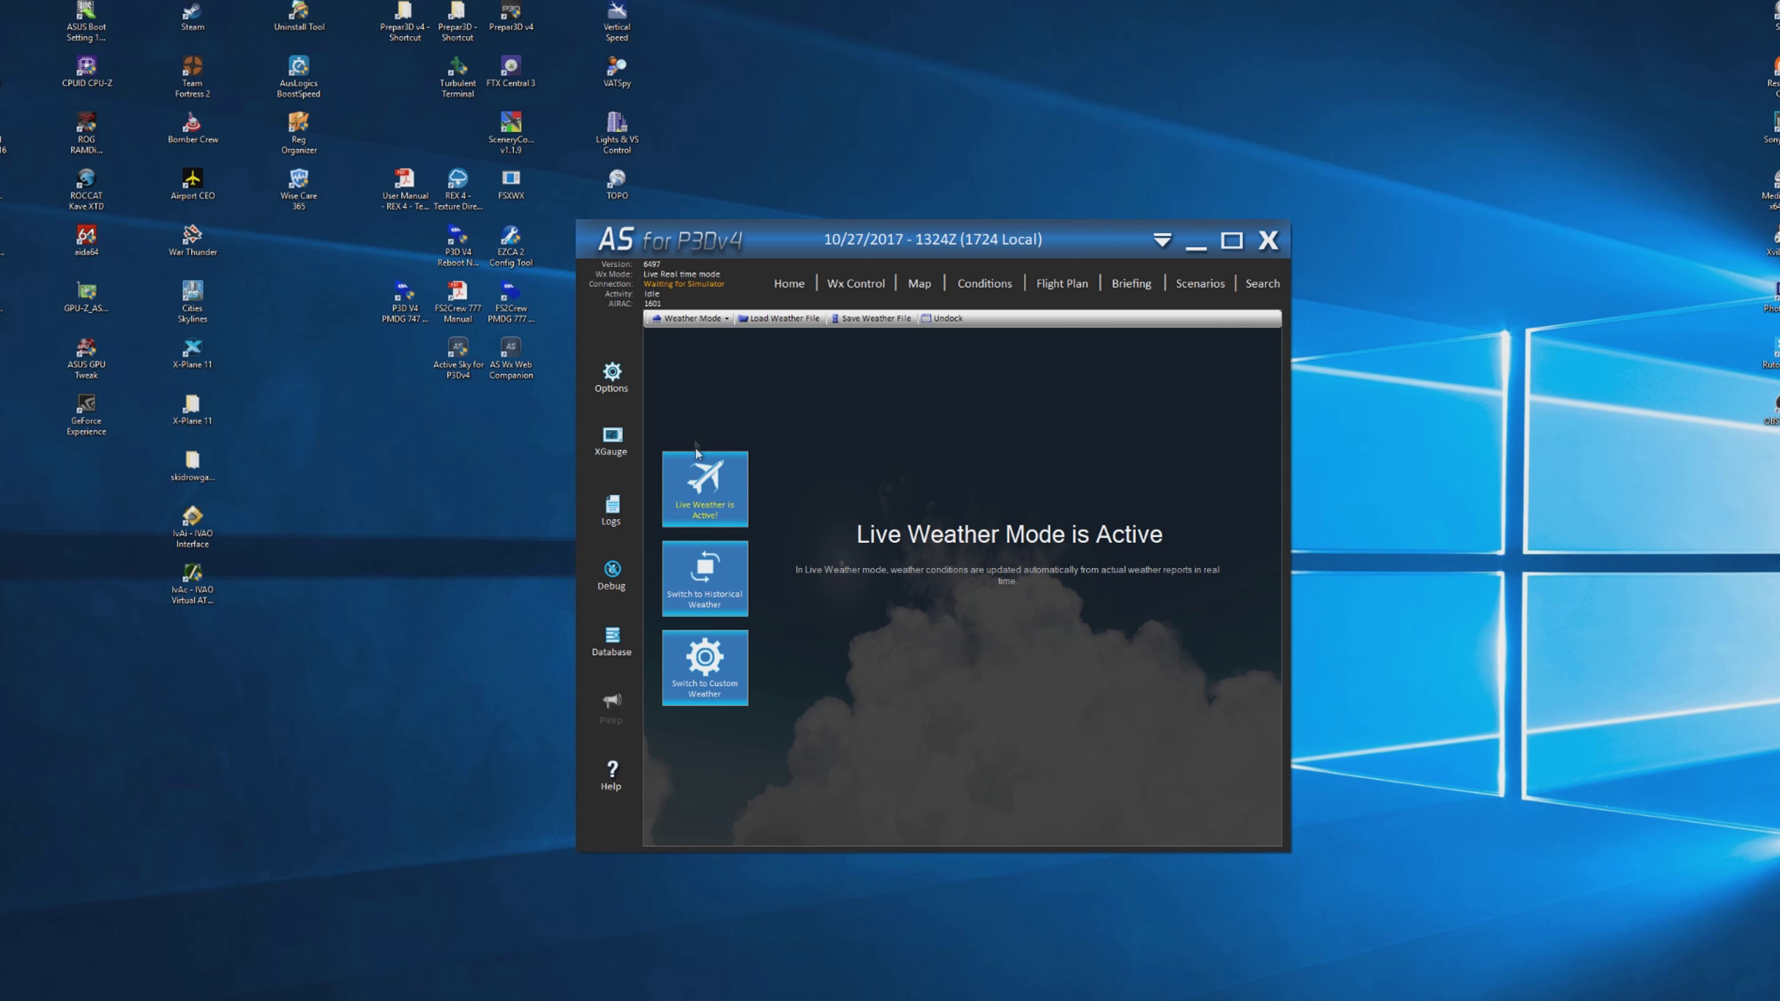
{"action": "left_click", "coordinate": [726, 603]}
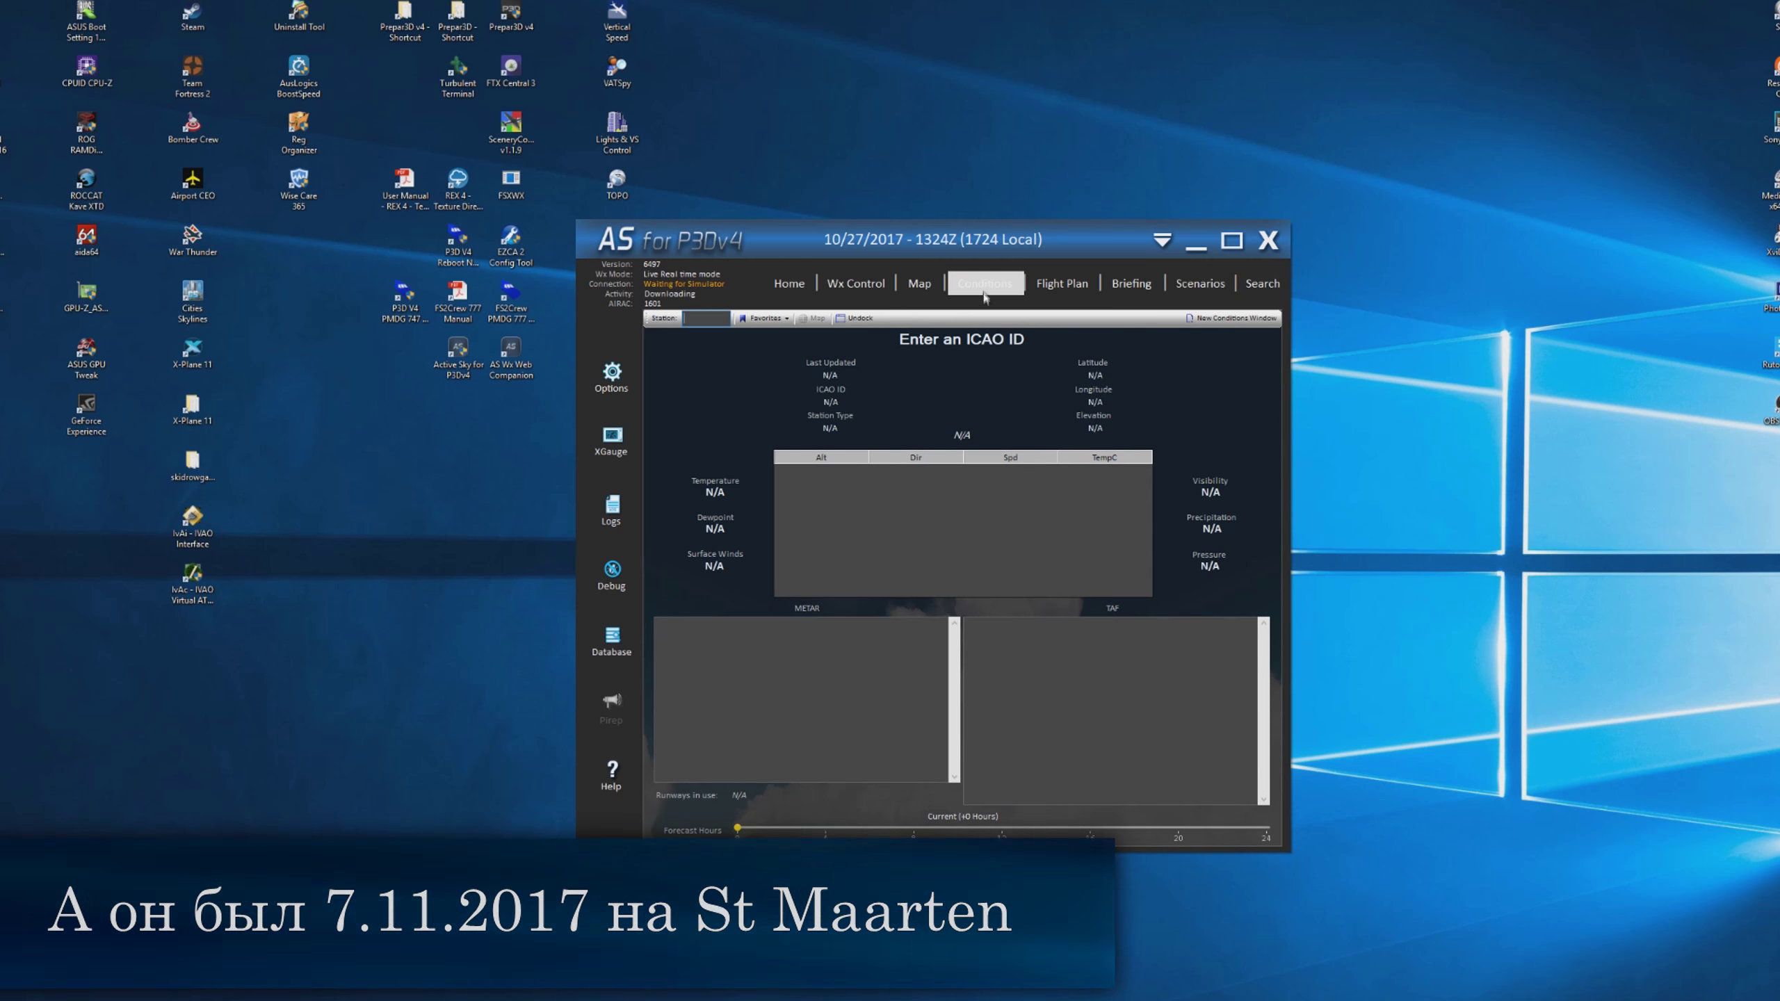
{"action": "left_click", "coordinate": [1062, 283]}
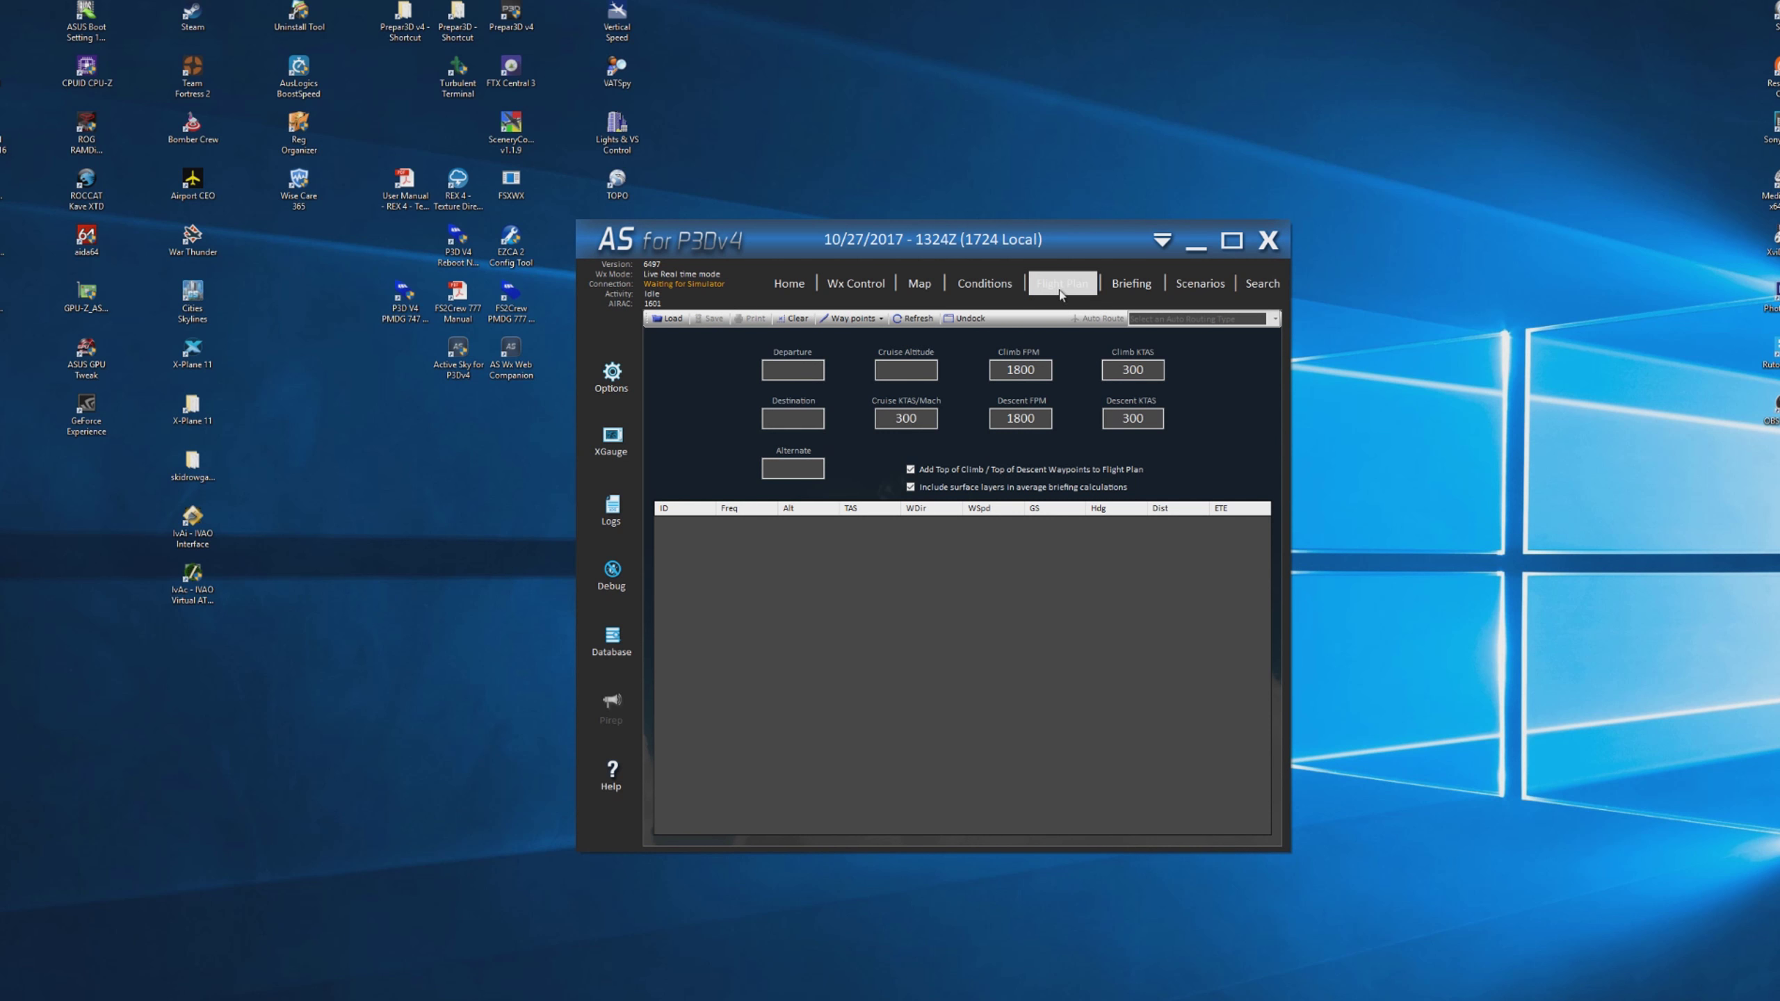
{"action": "left_click", "coordinate": [1136, 286]}
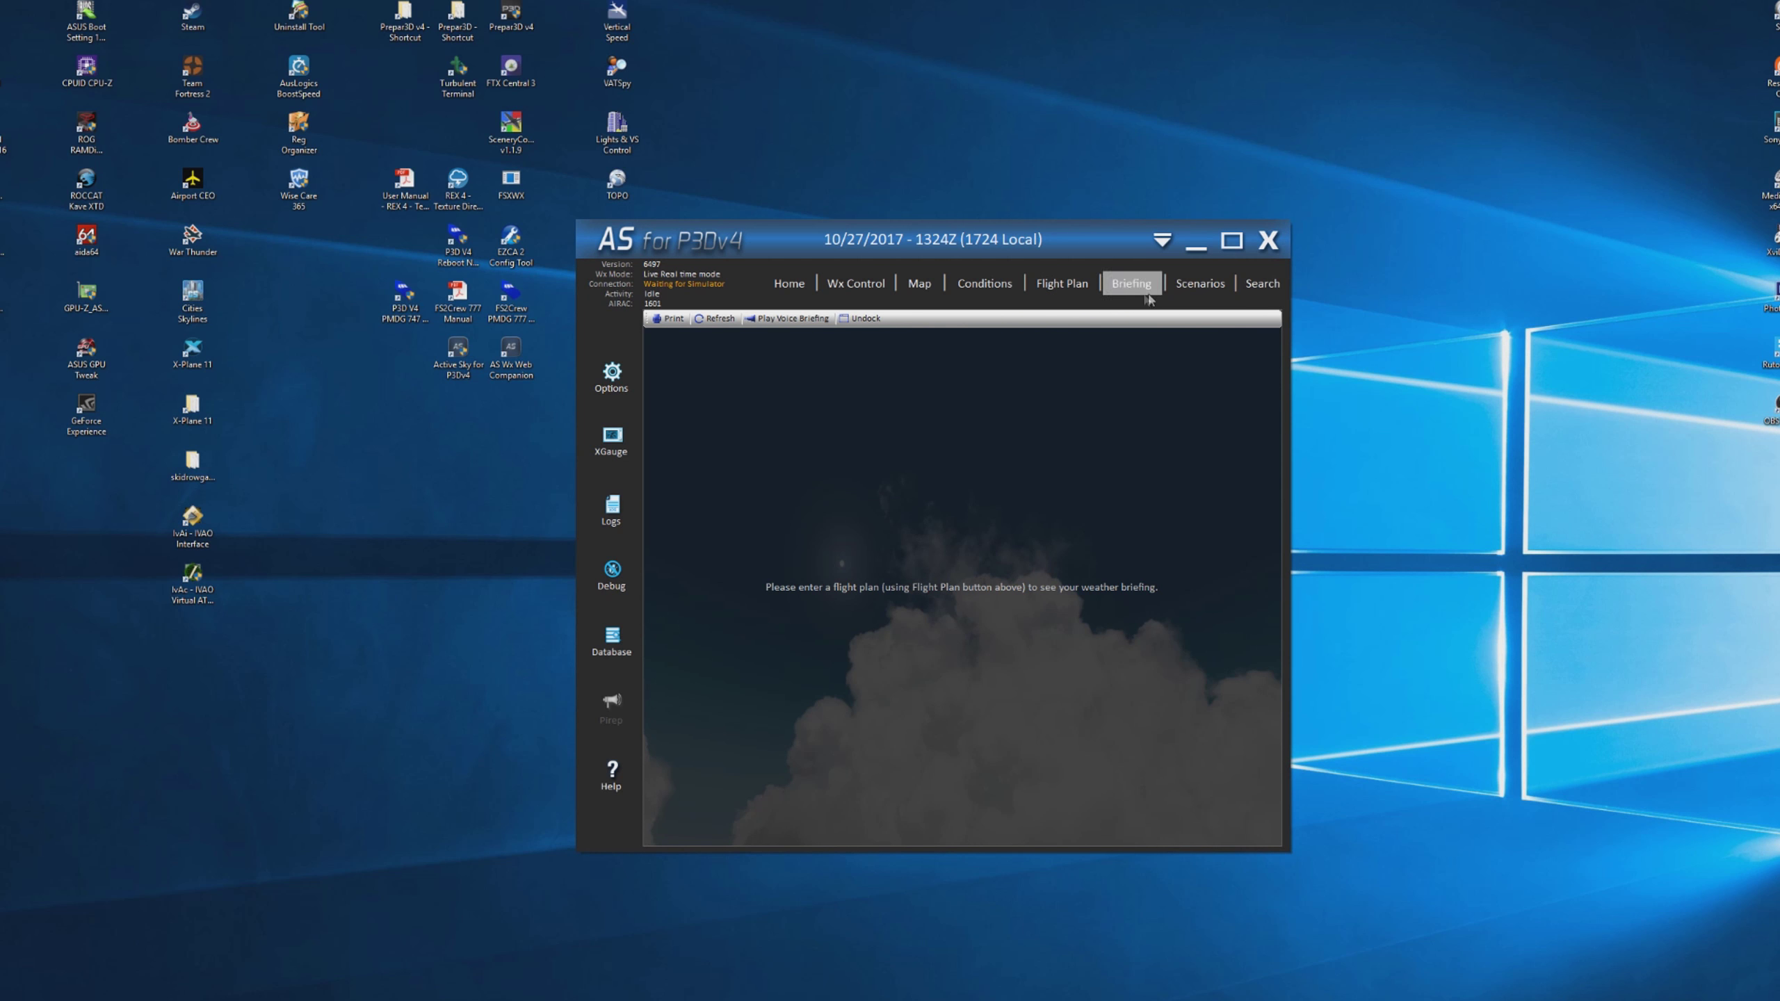
- Review the training scenarios, including Wake Turbulence, ADM Challenge, Gusting Winds and Microburst Encounter
{"action": "left_click", "coordinate": [1184, 284]}
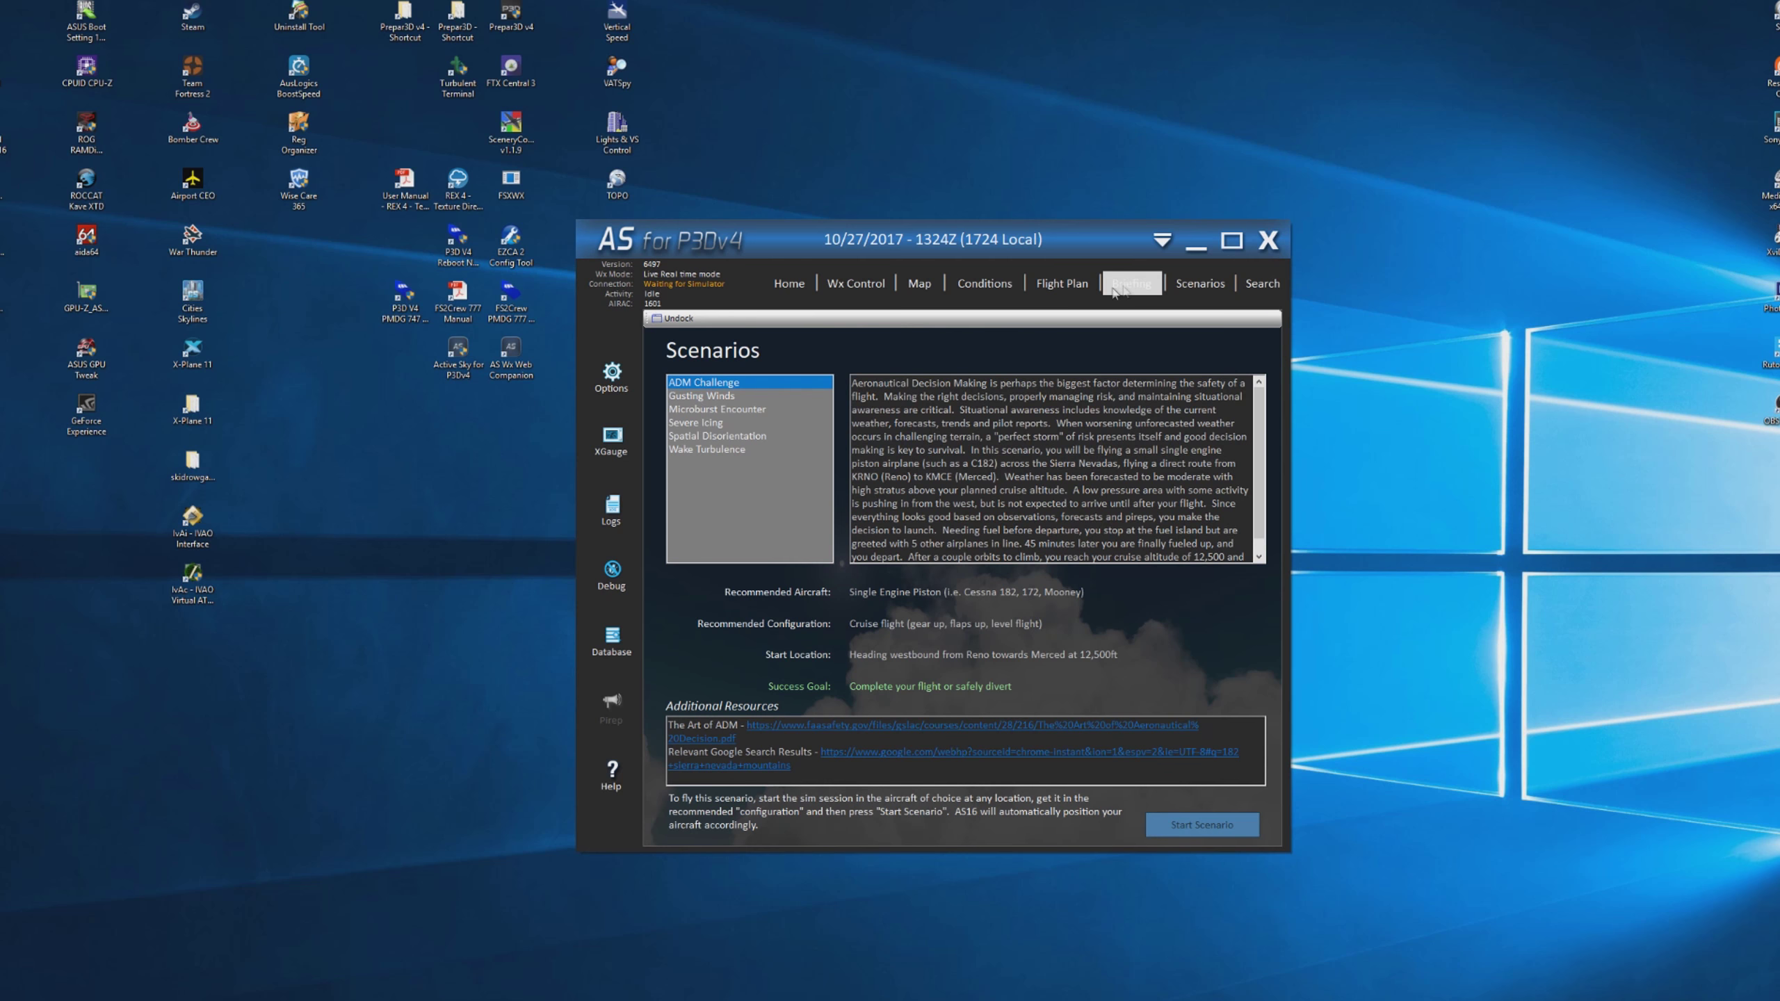
{"action": "left_click", "coordinate": [736, 448]}
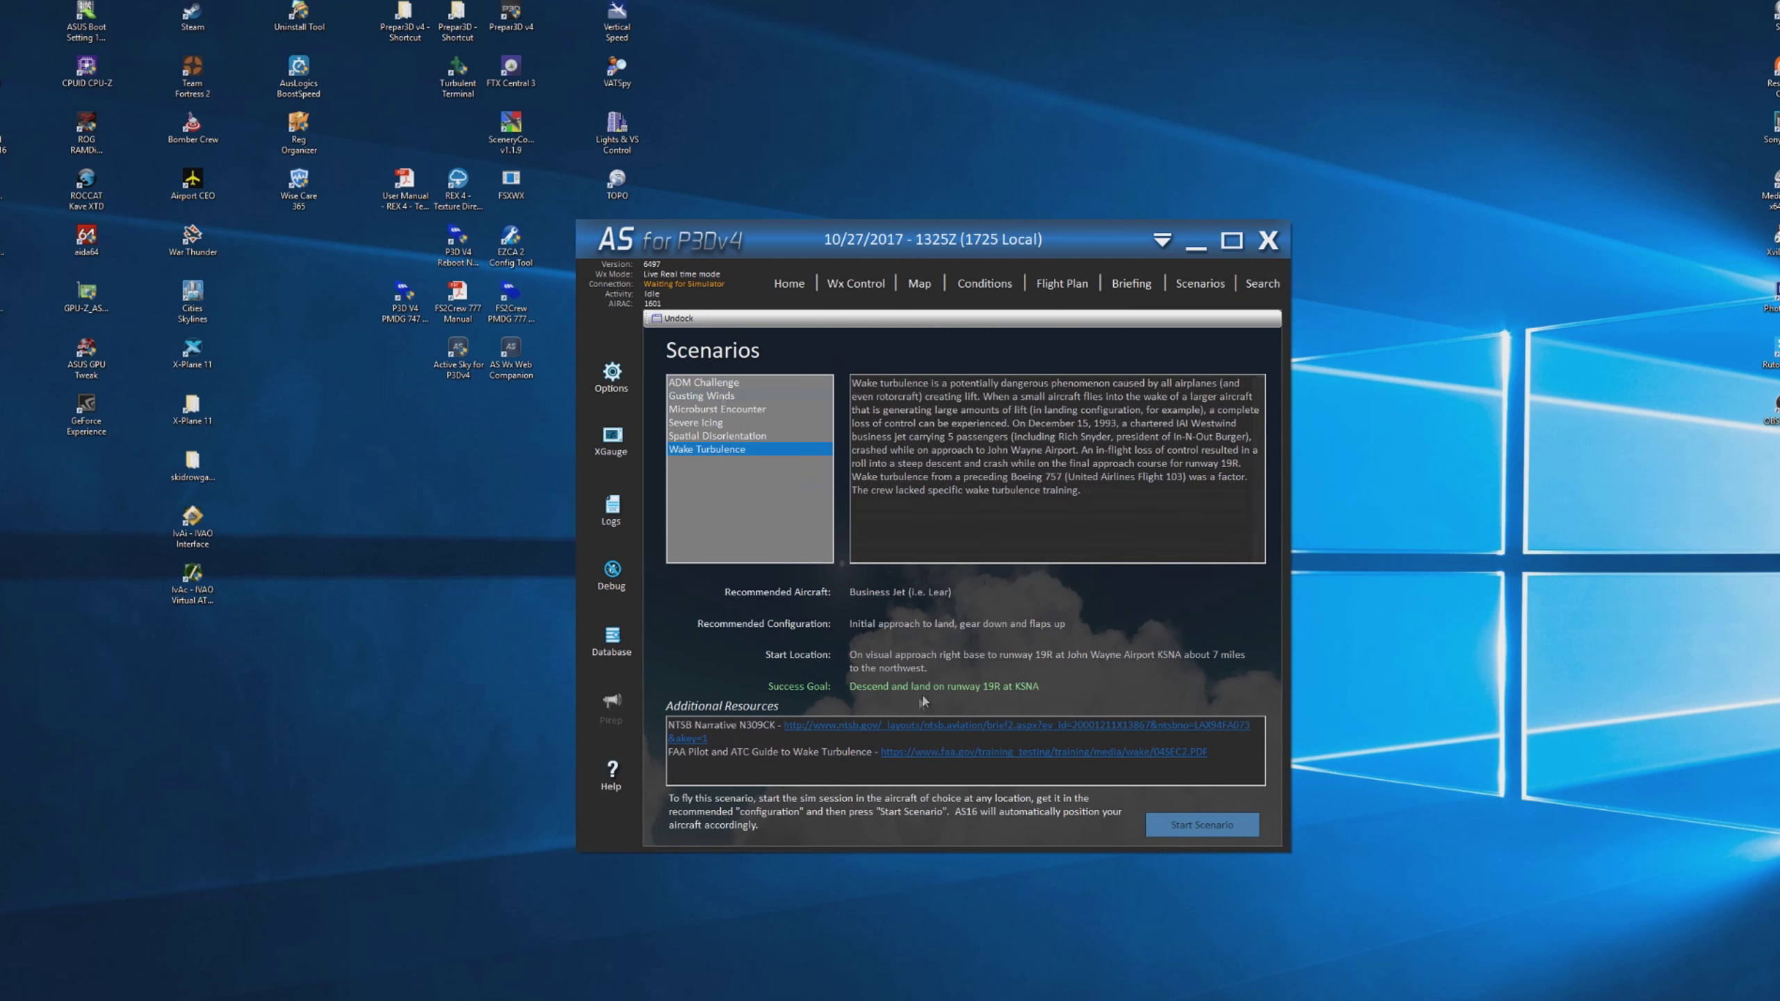
{"action": "left_click", "coordinate": [704, 383]}
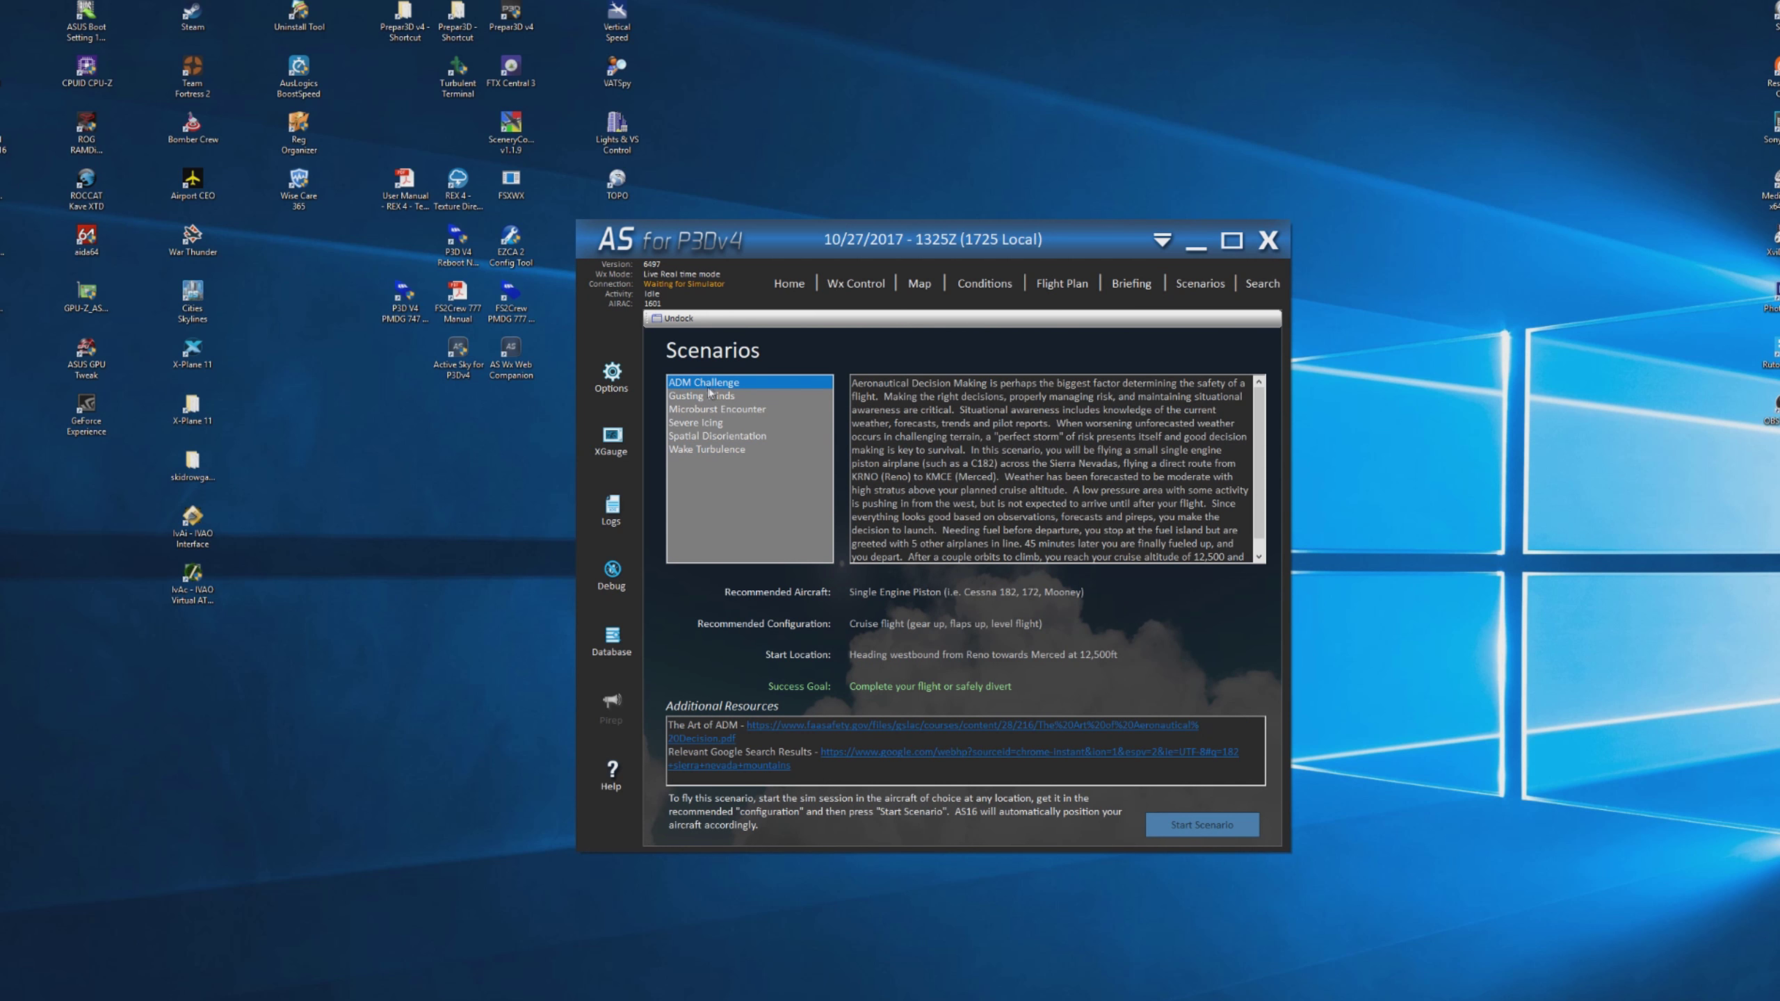
{"action": "left_click", "coordinate": [718, 397]}
{"action": "left_click", "coordinate": [718, 411]}
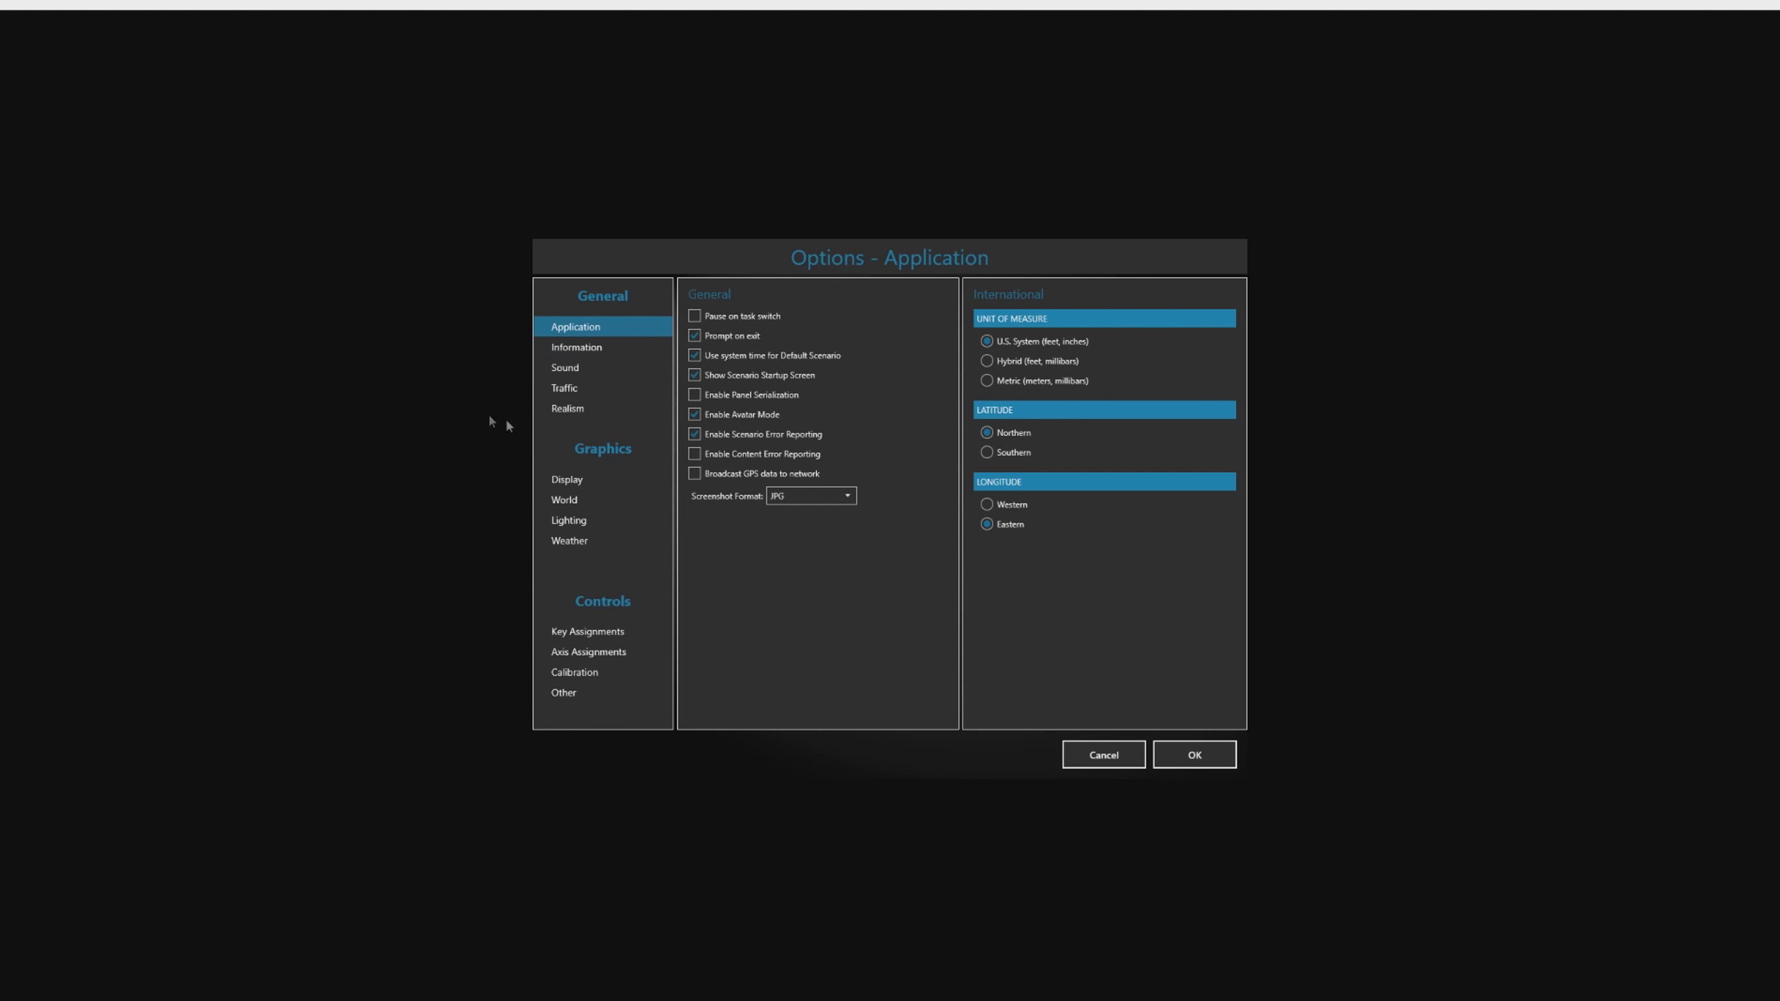
- Set the cloud coverage density to Maximum in Prepar3D's weather options and accept the settings
{"action": "left_click", "coordinate": [589, 546]}
{"action": "left_click", "coordinate": [934, 370]}
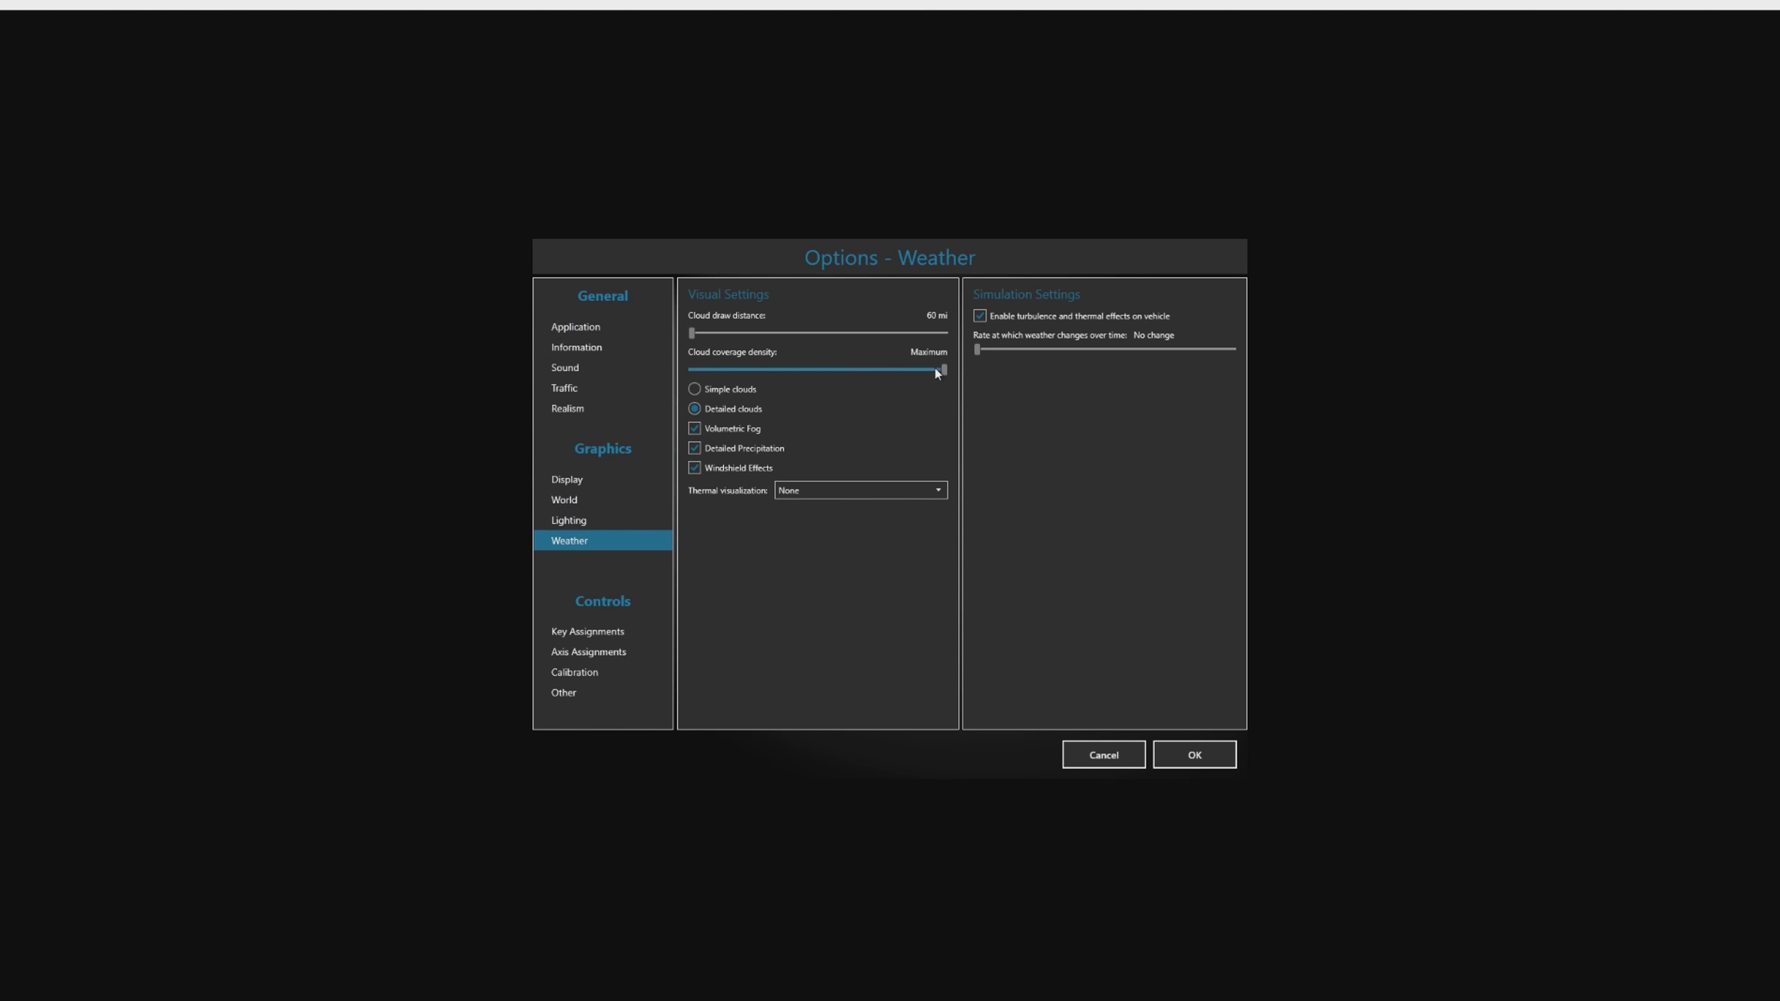
{"action": "left_click", "coordinate": [1212, 755]}
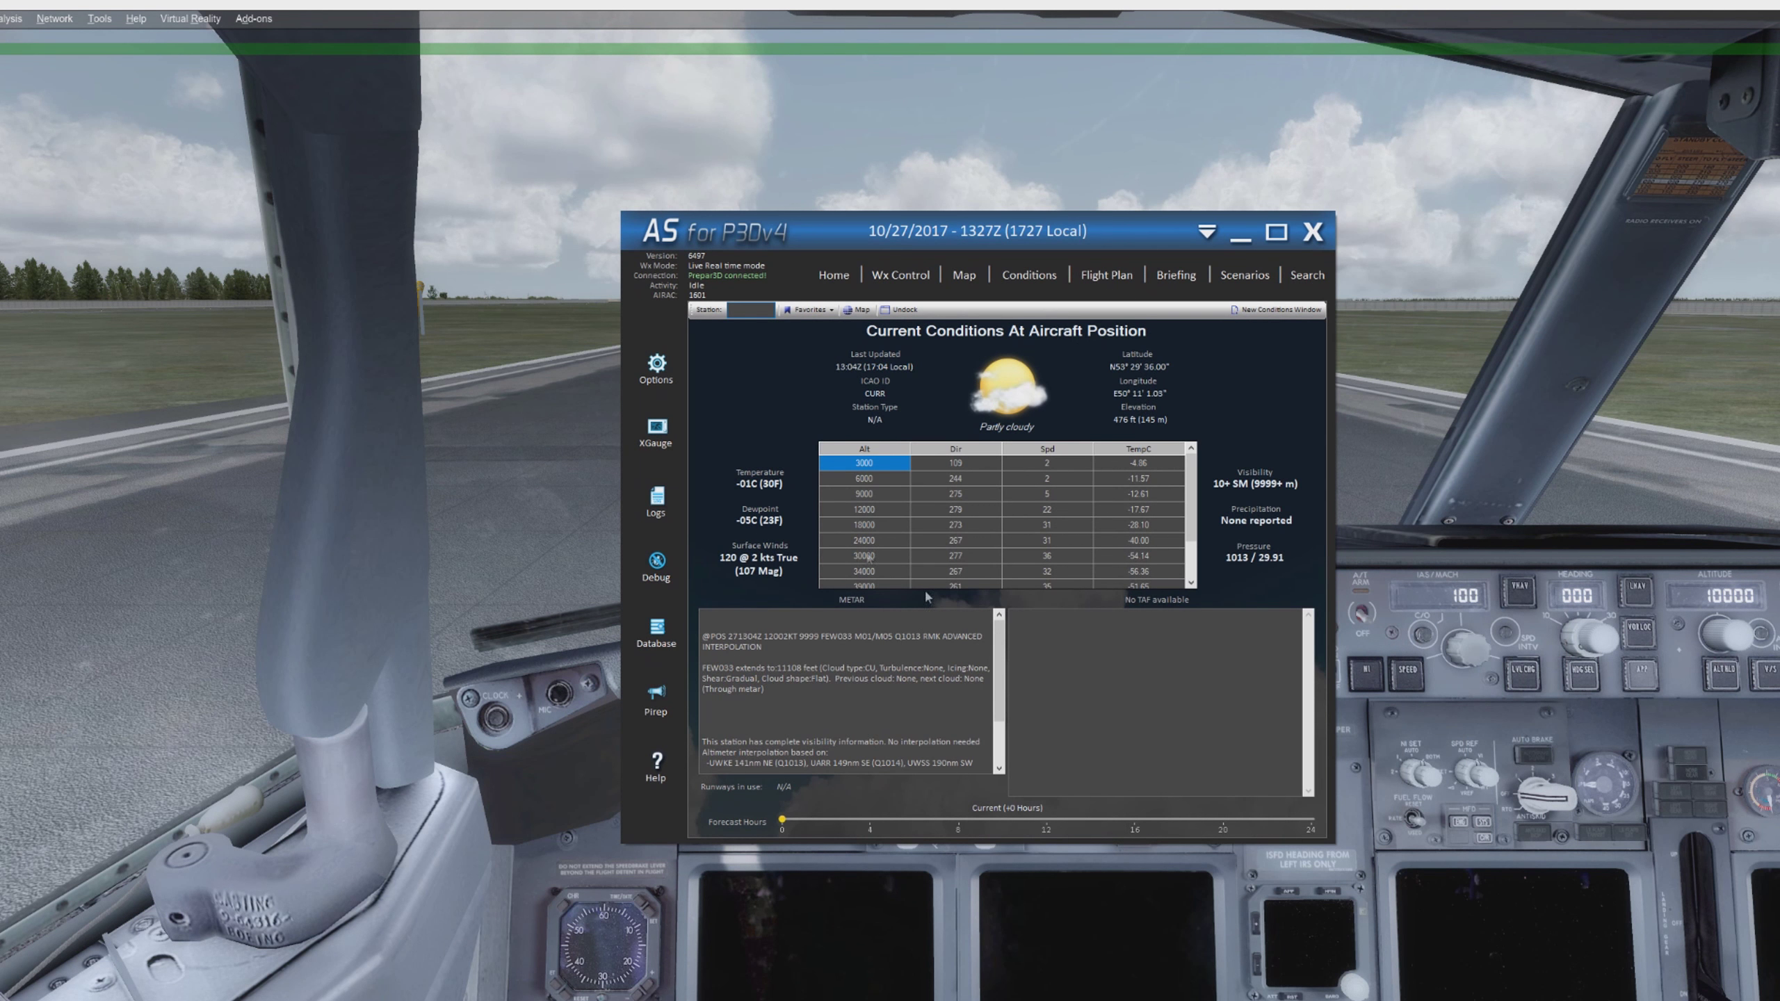
- Inspect the Active Sky weather map around the aircraft, then view the clouds around the airliner from outside in Prepar3D
{"action": "left_click", "coordinate": [958, 278]}
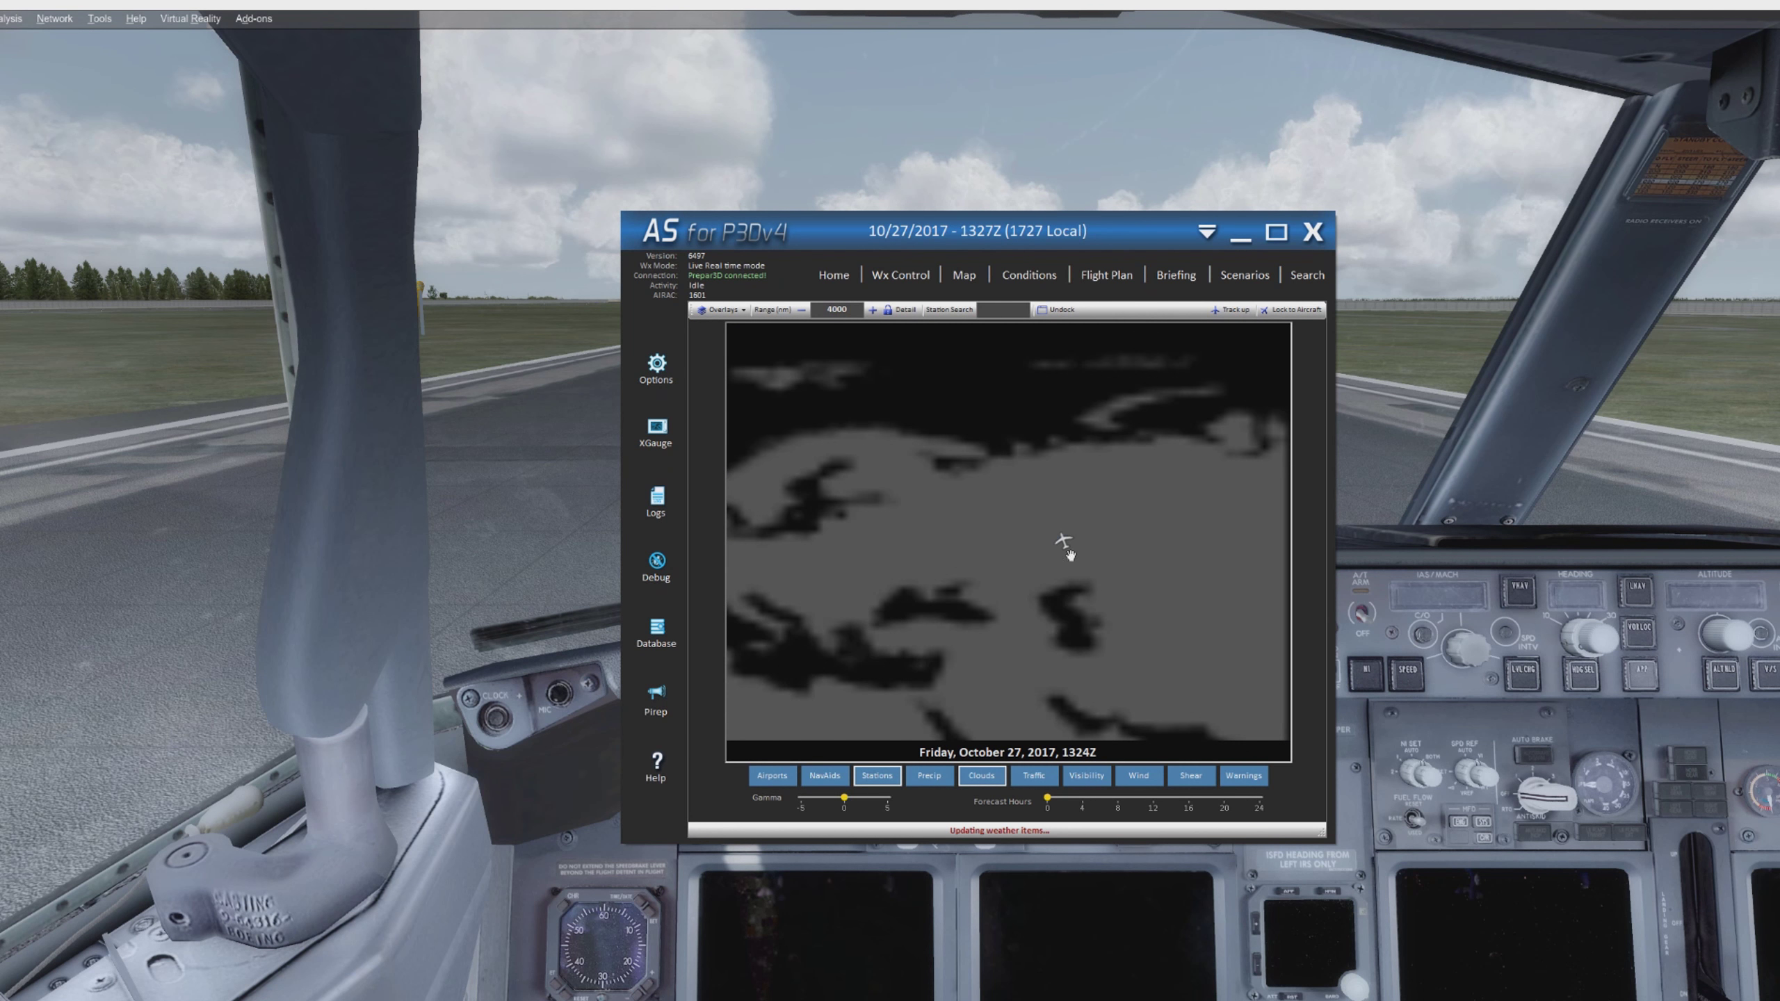
{"action": "scroll", "coordinate": [1045, 564], "scroll_direction": "up", "scroll_amount": 5}
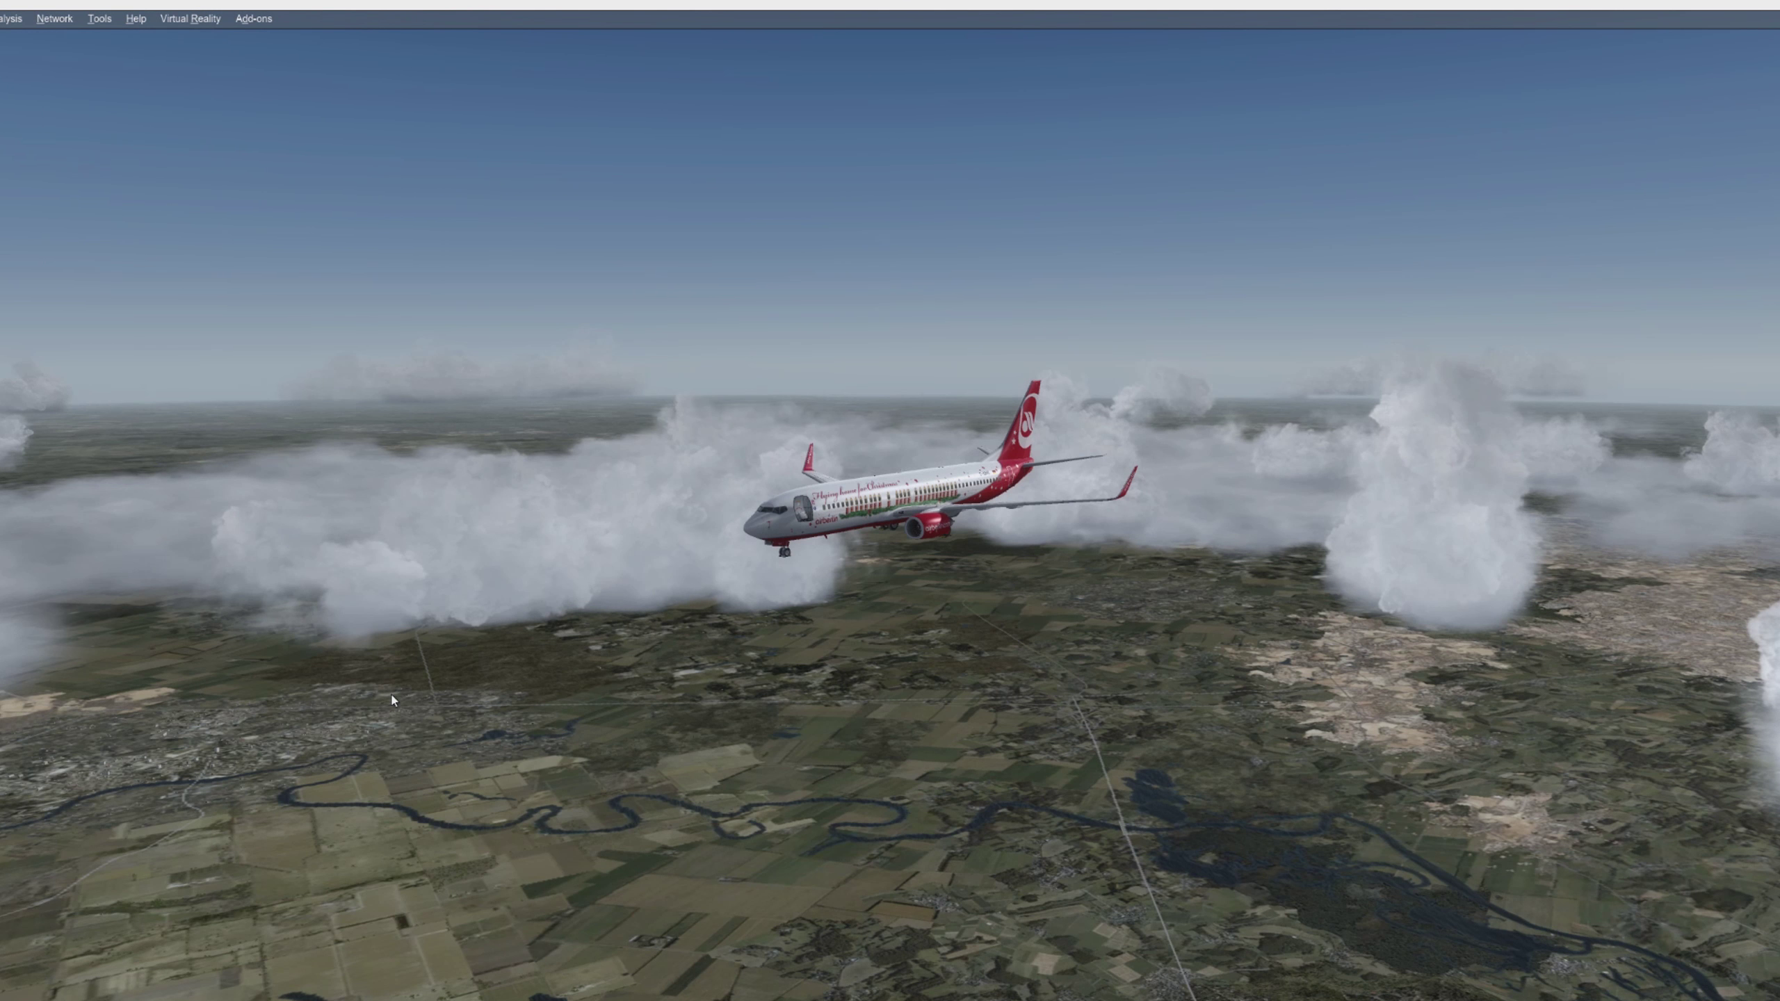
{"action": "middle_click", "coordinate": [406, 715]}
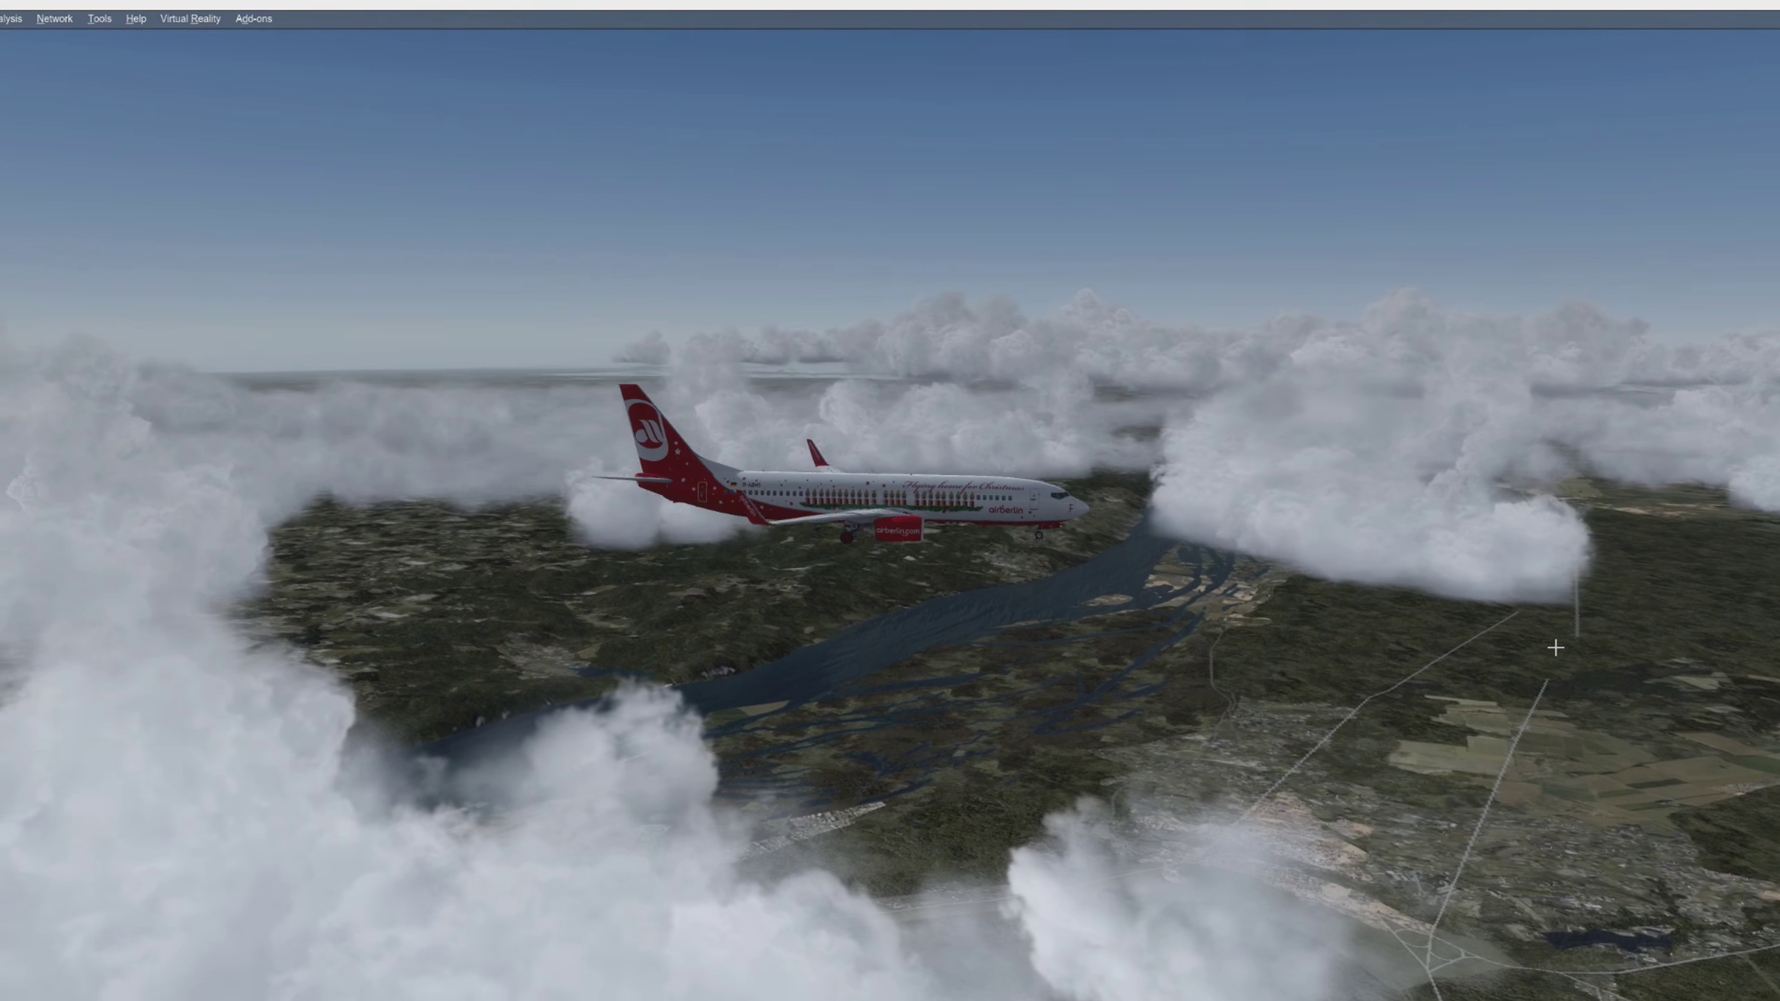
{"action": "middle_click", "coordinate": [1554, 646]}
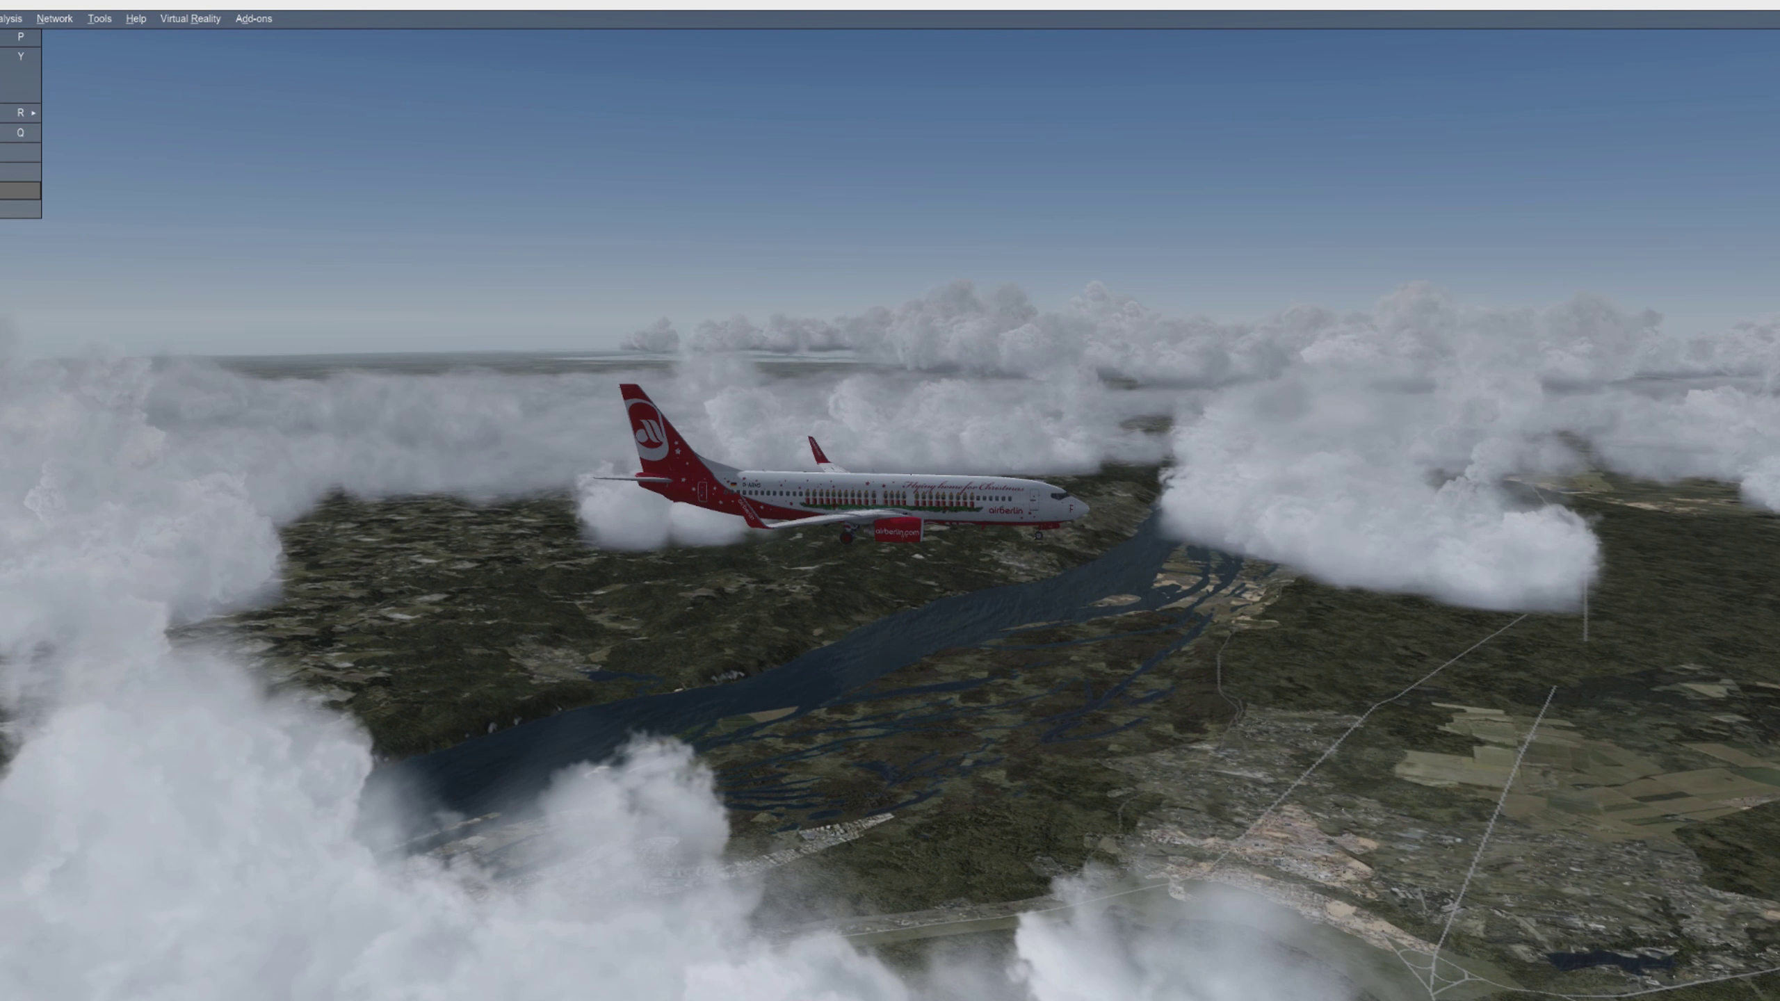
- Set the cloud draw distance to 80 mi in Prepar3D's weather options and accept the settings
{"action": "left_click", "coordinate": [20, 172]}
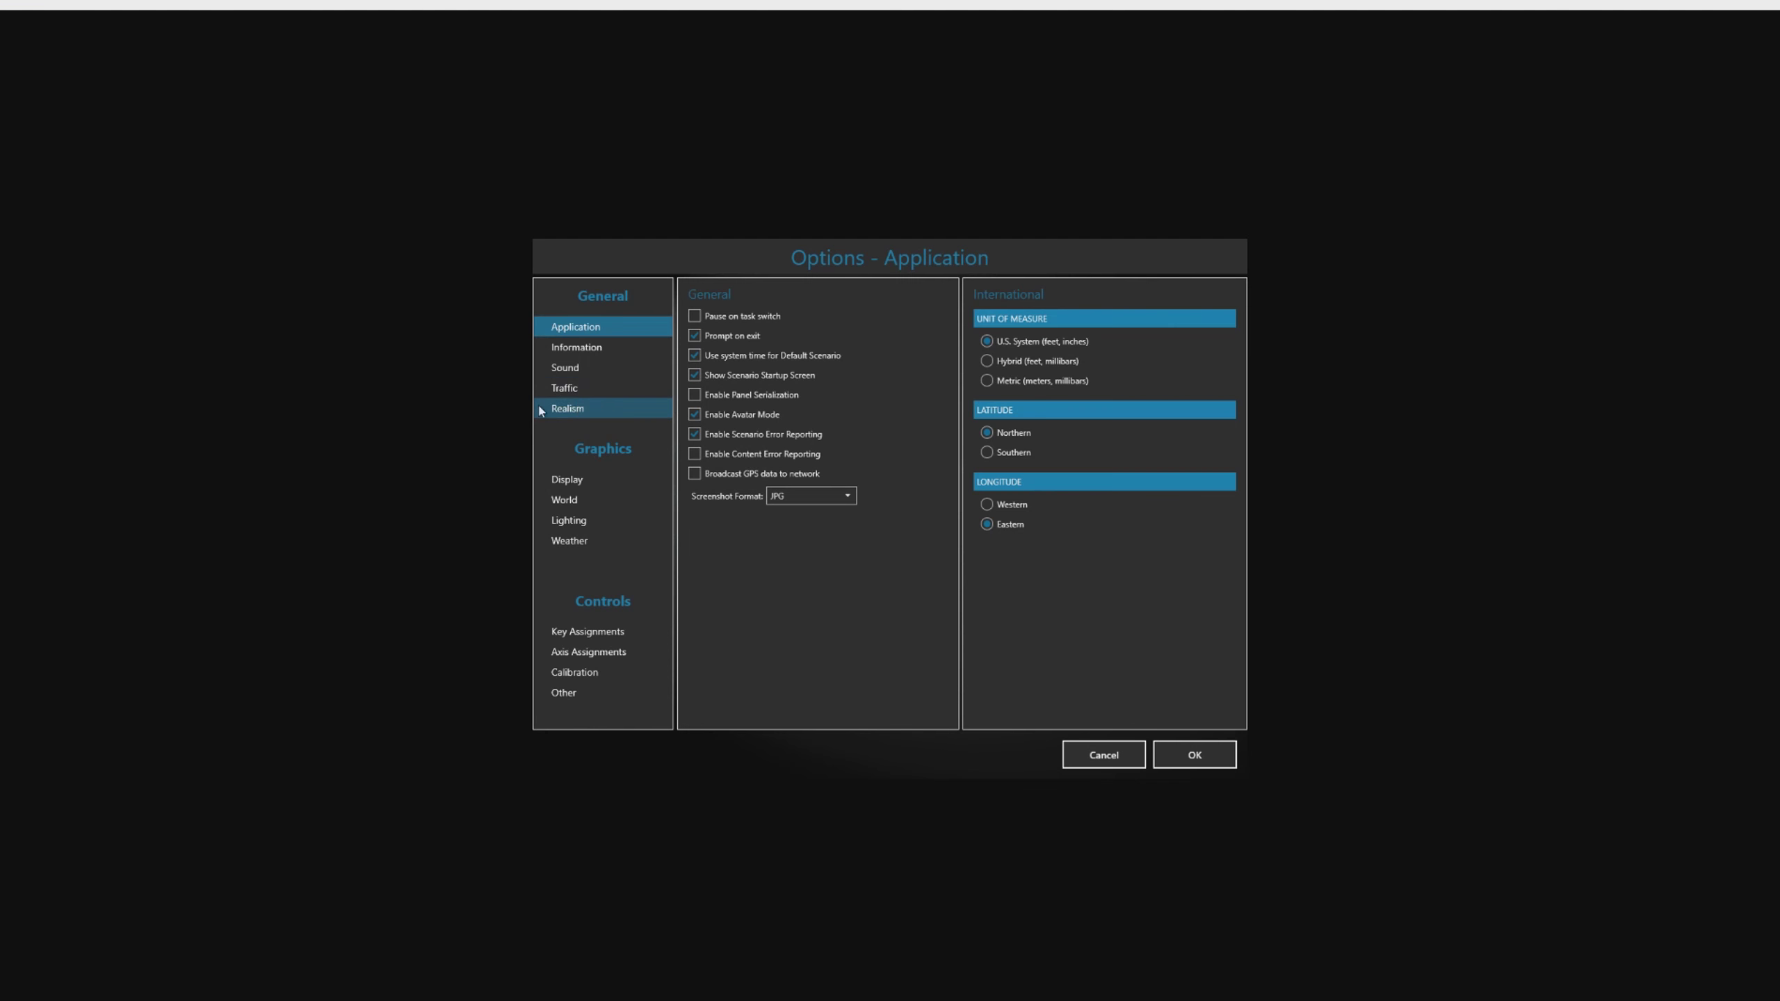
{"action": "left_click", "coordinate": [587, 545]}
{"action": "left_click", "coordinate": [806, 334]}
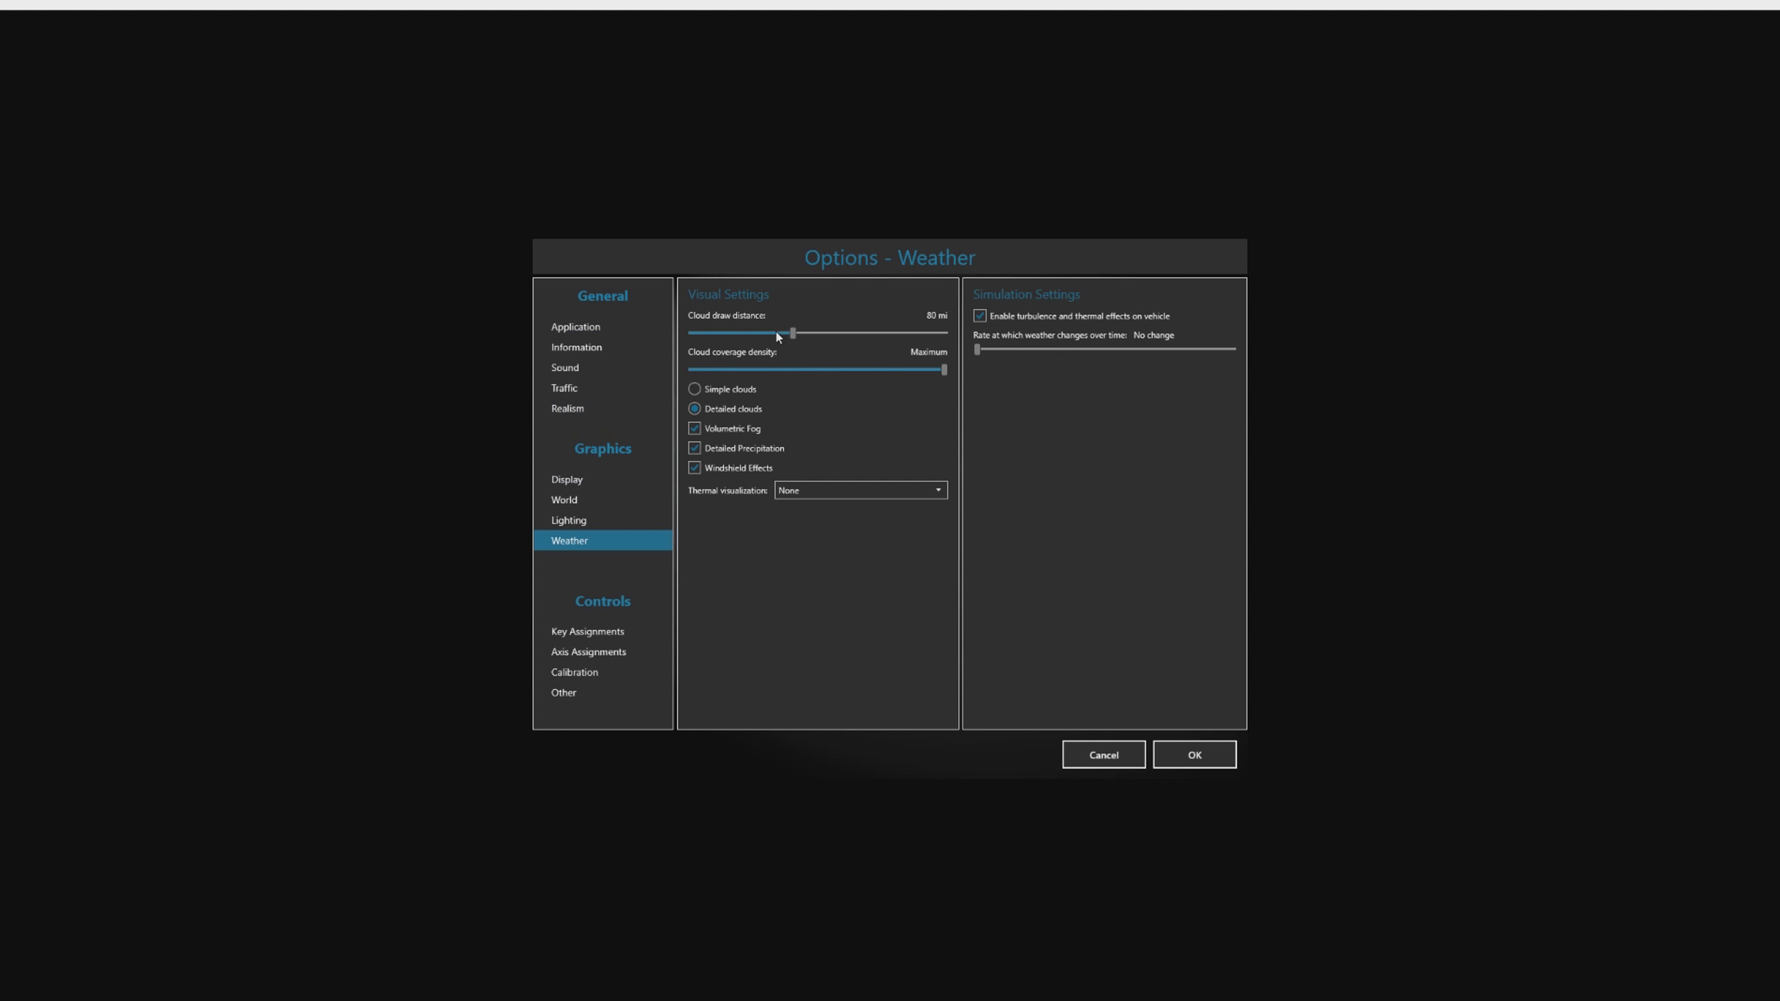
{"action": "left_click", "coordinate": [1194, 754]}
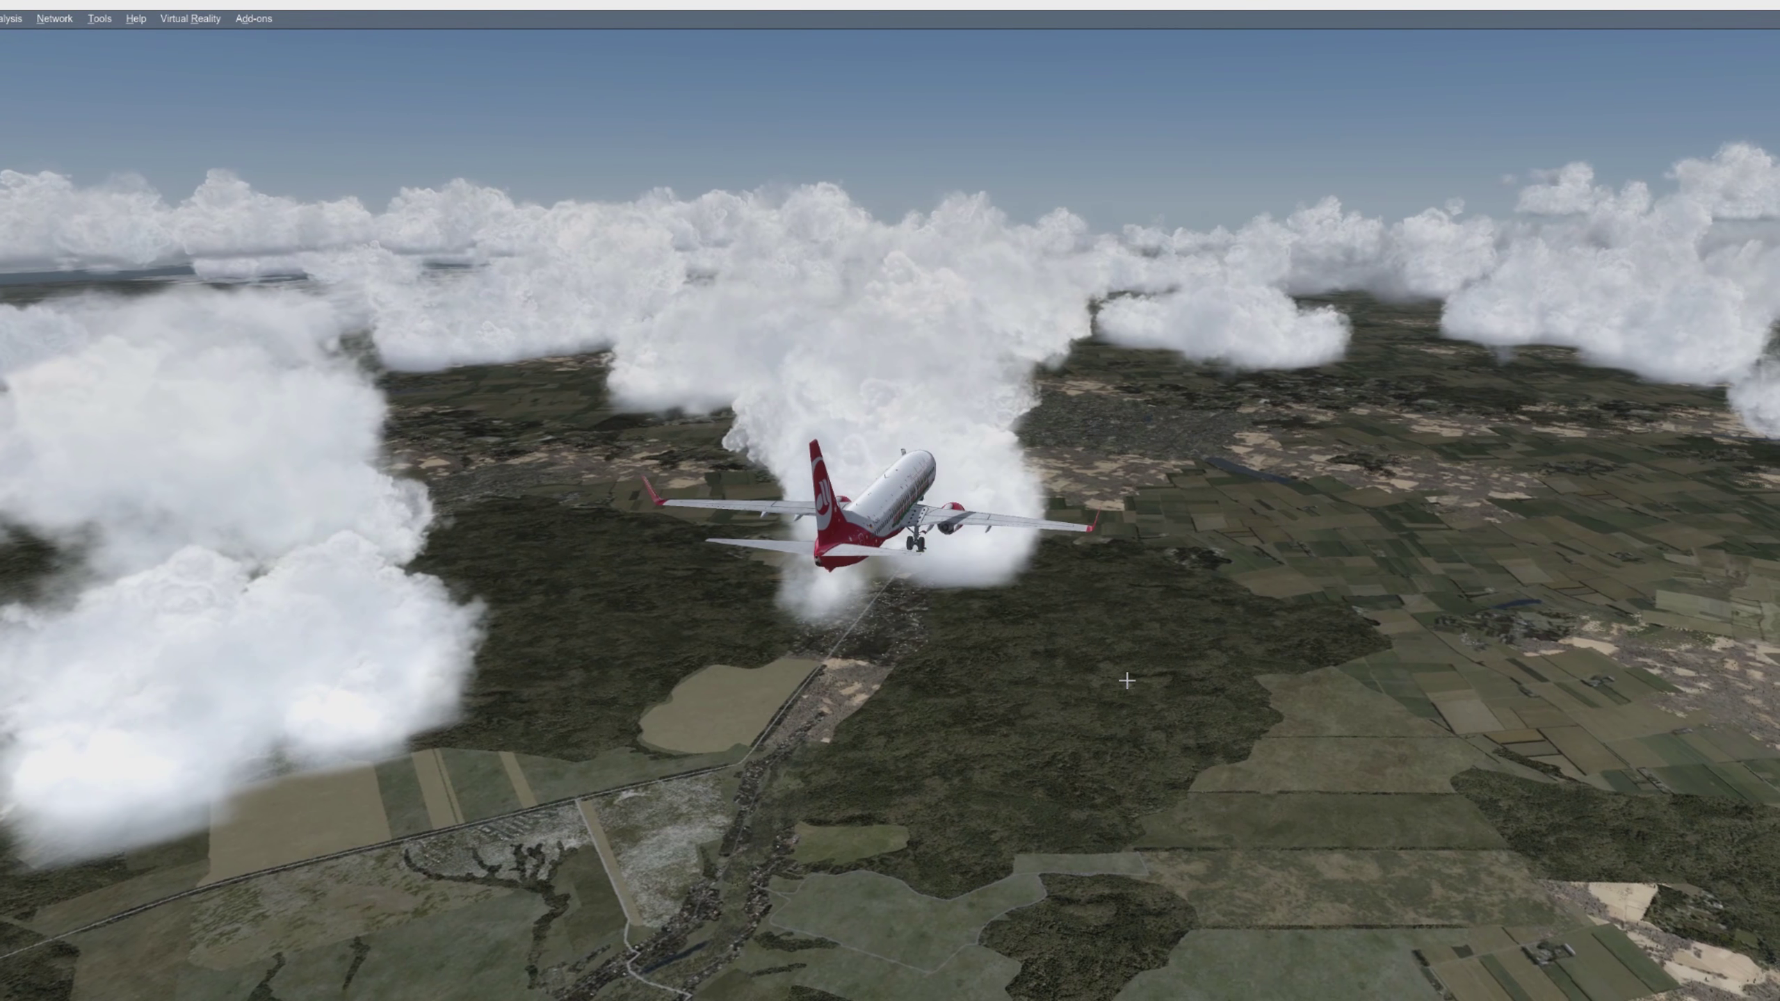
- Switch to Active Sky and, in the cloud options, set the minimum cloud draw distance to 75 and adjust the maximum cloud draw distance
{"action": "mouse_move", "coordinate": [1682, 994]}
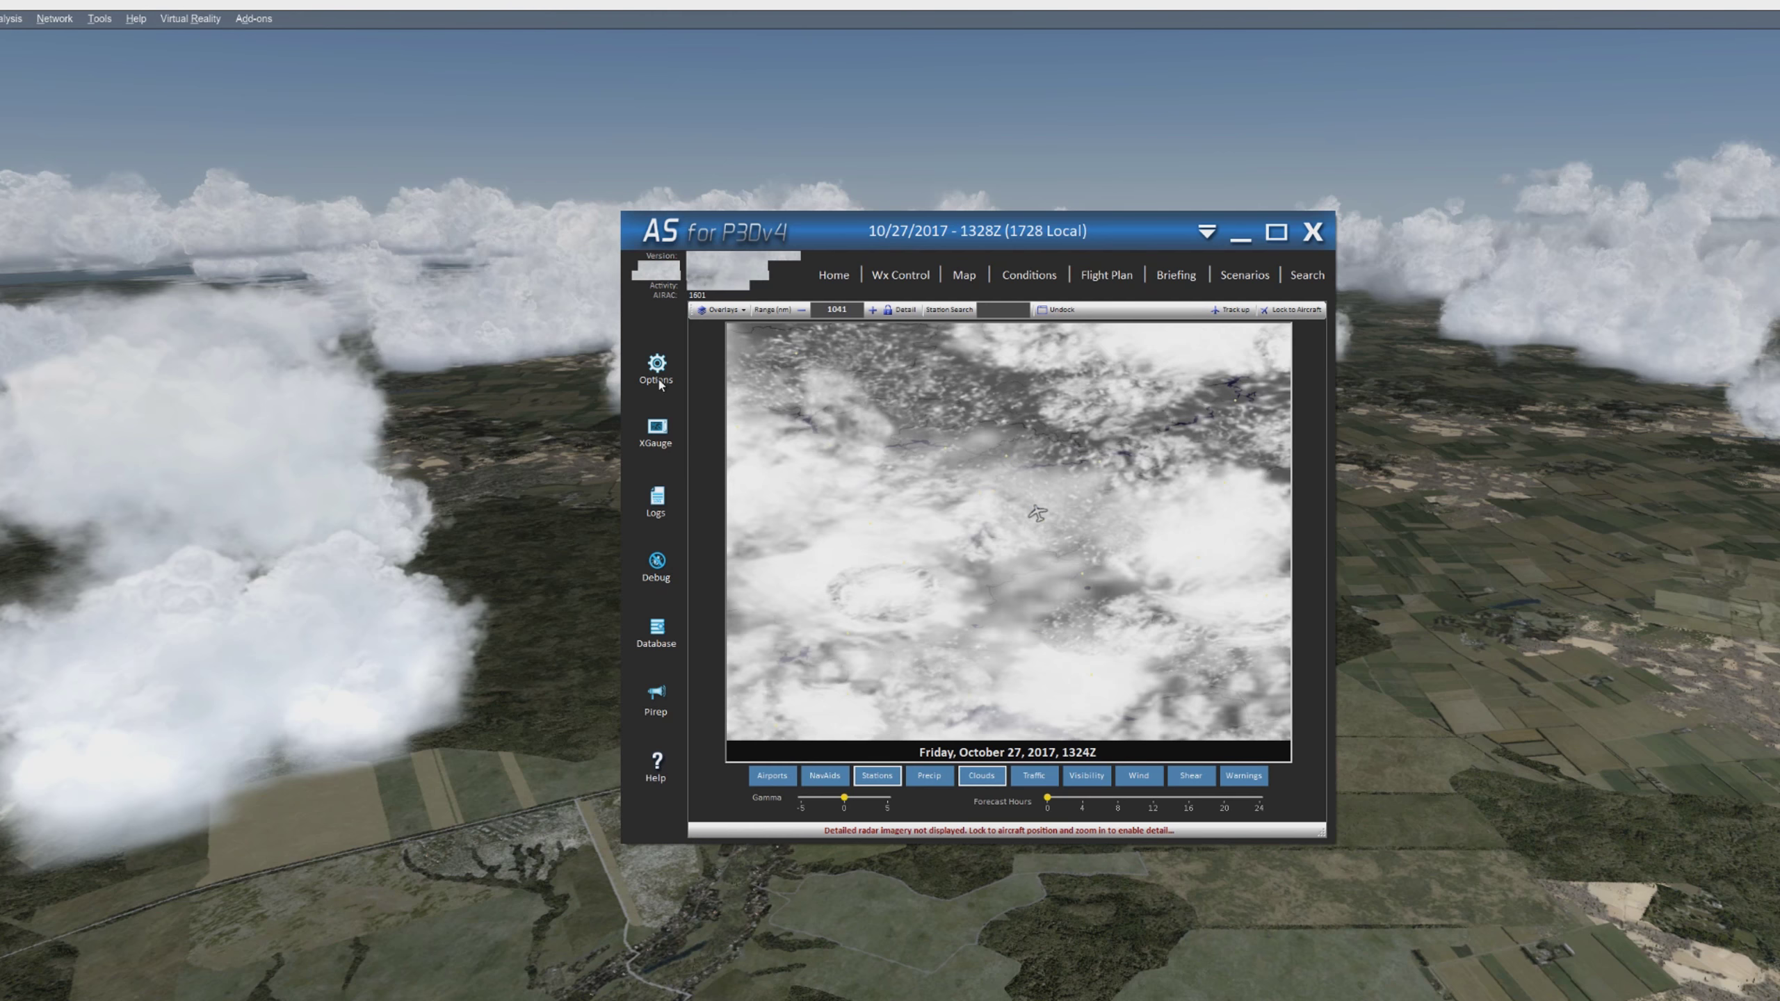
{"action": "left_click", "coordinate": [657, 382]}
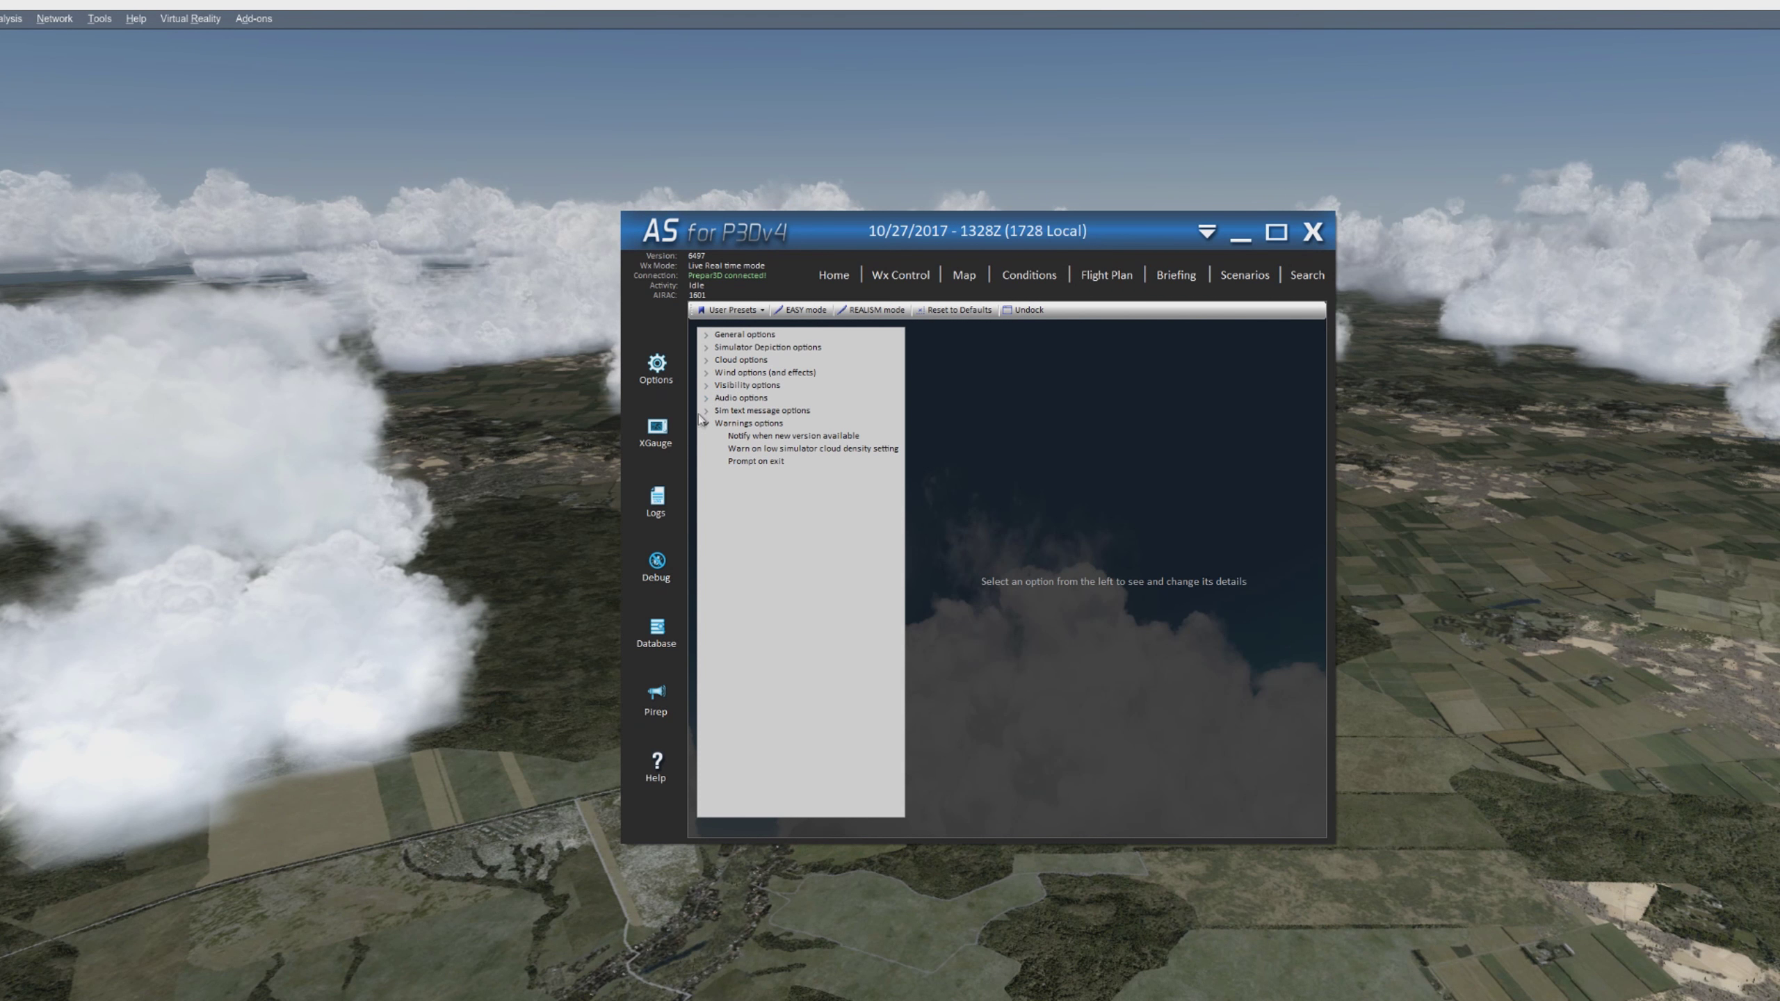
{"action": "left_click", "coordinate": [705, 425]}
{"action": "left_click", "coordinate": [706, 360]}
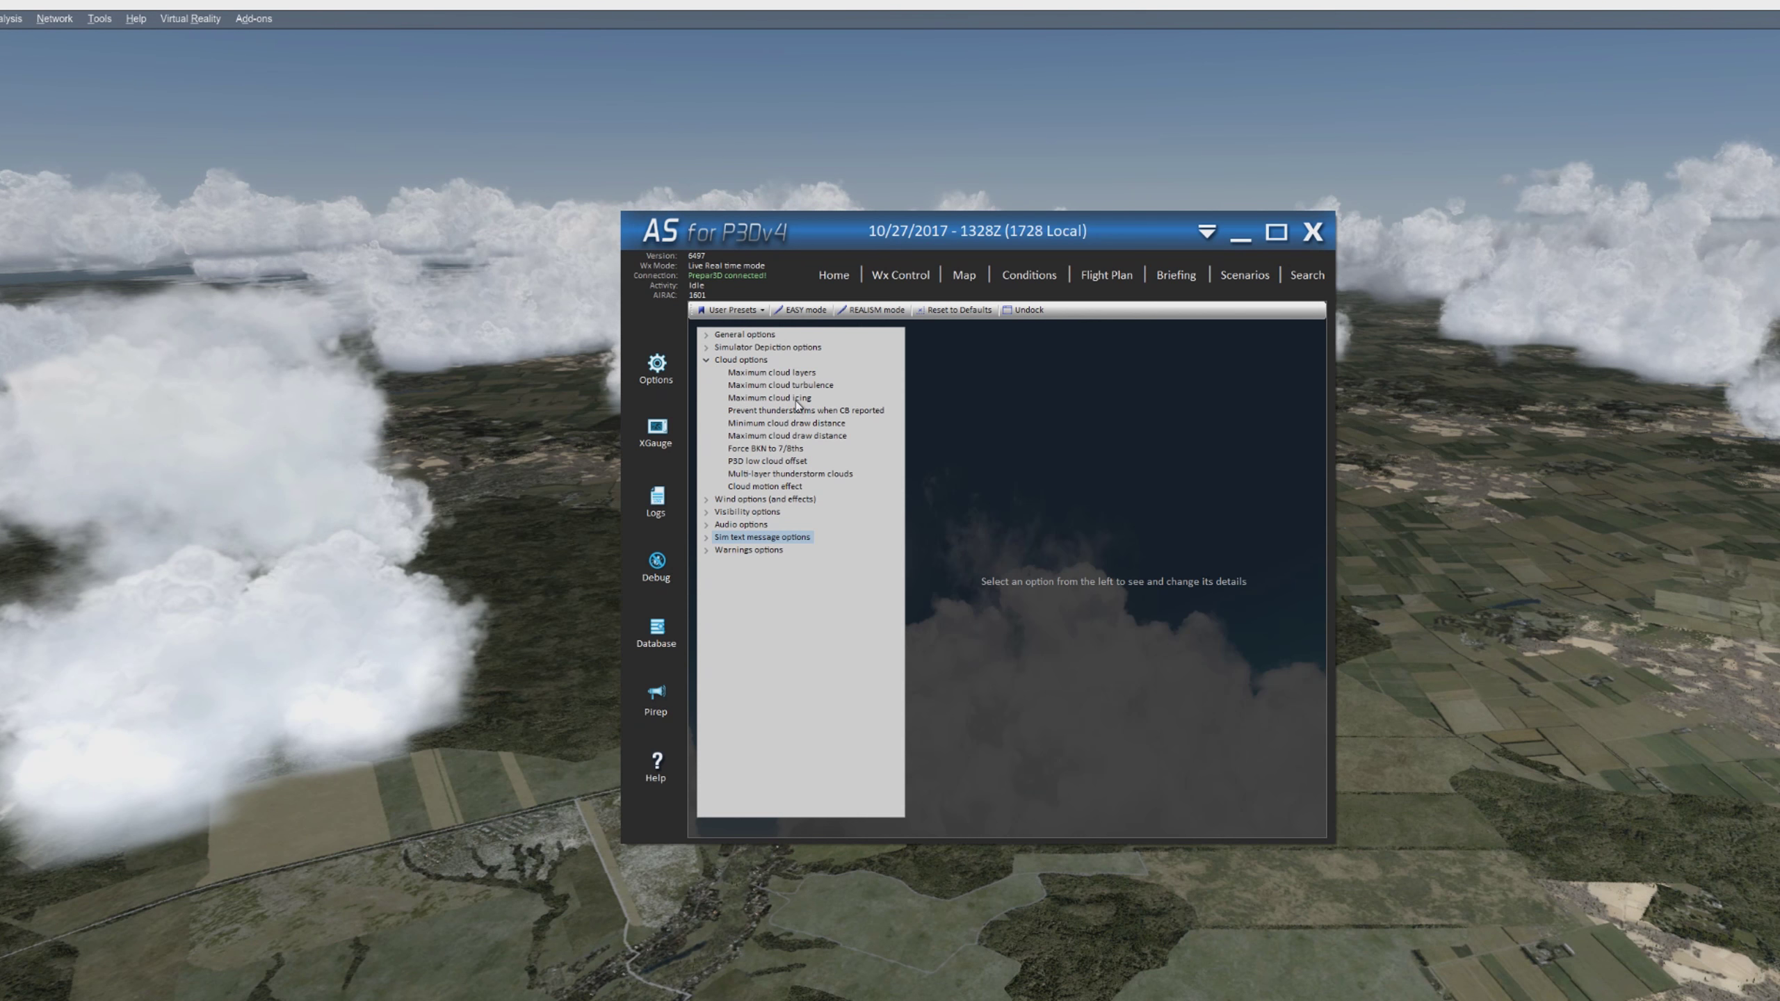
{"action": "left_click", "coordinate": [778, 423]}
{"action": "left_click", "coordinate": [956, 576]}
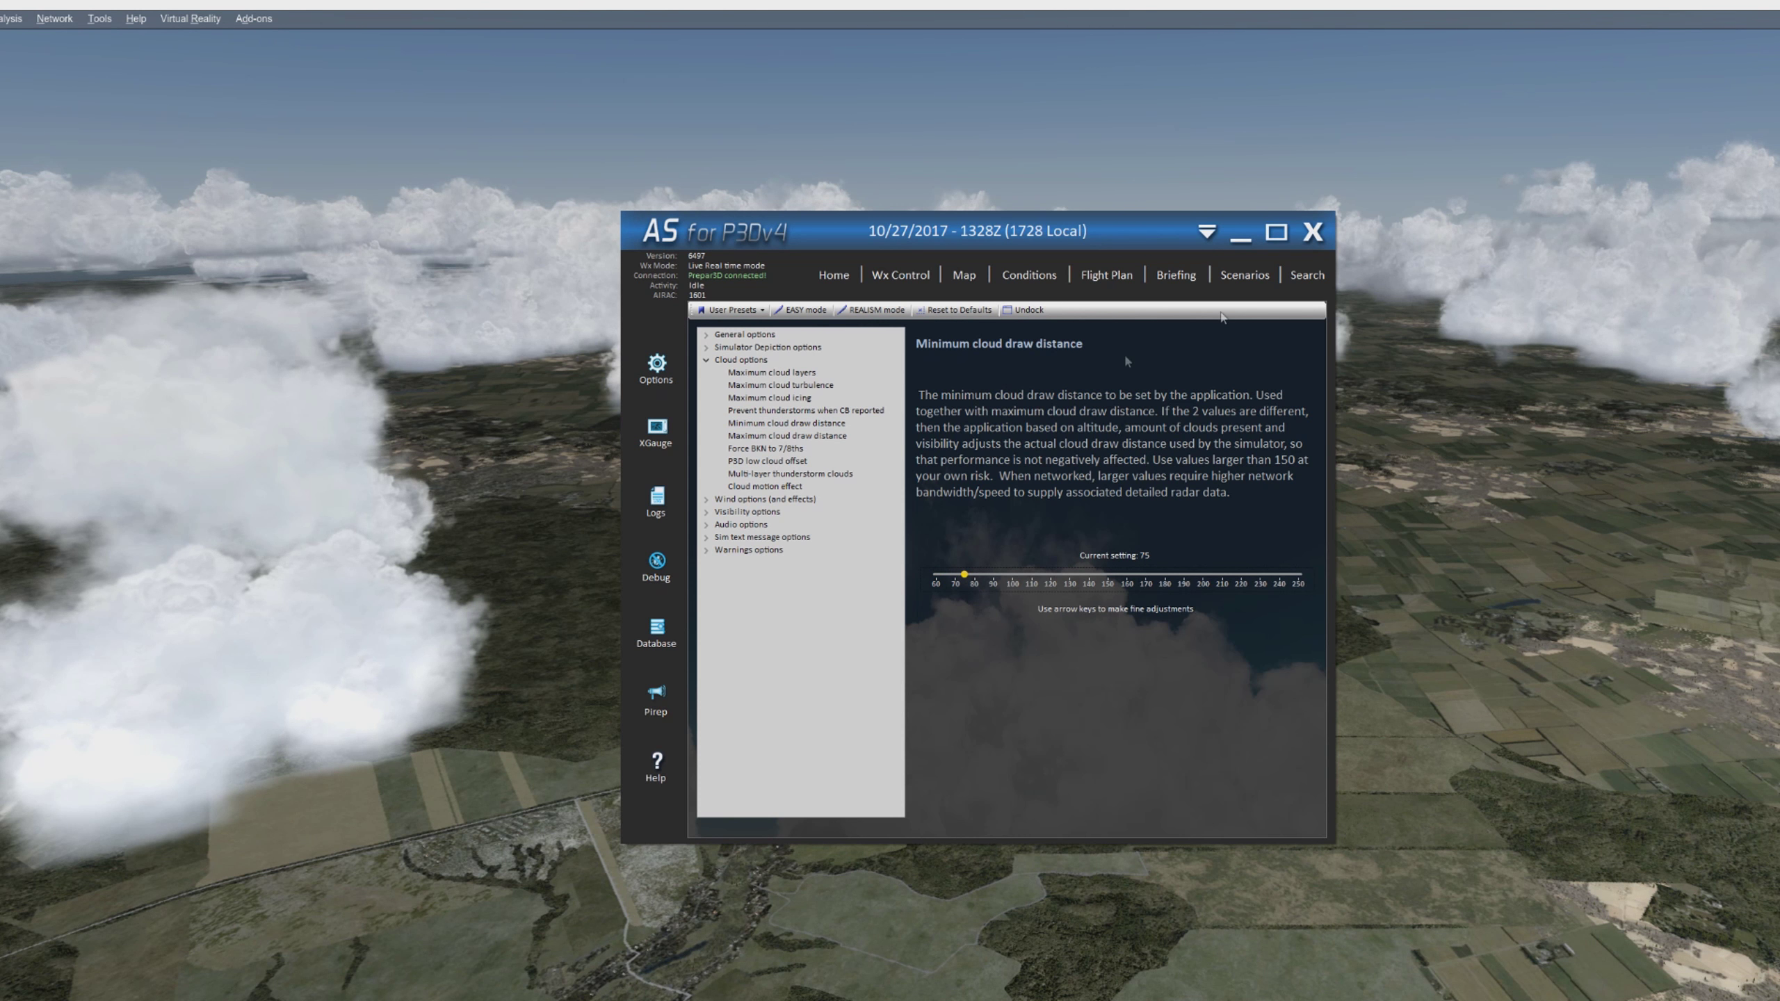
{"action": "left_click", "coordinate": [765, 436]}
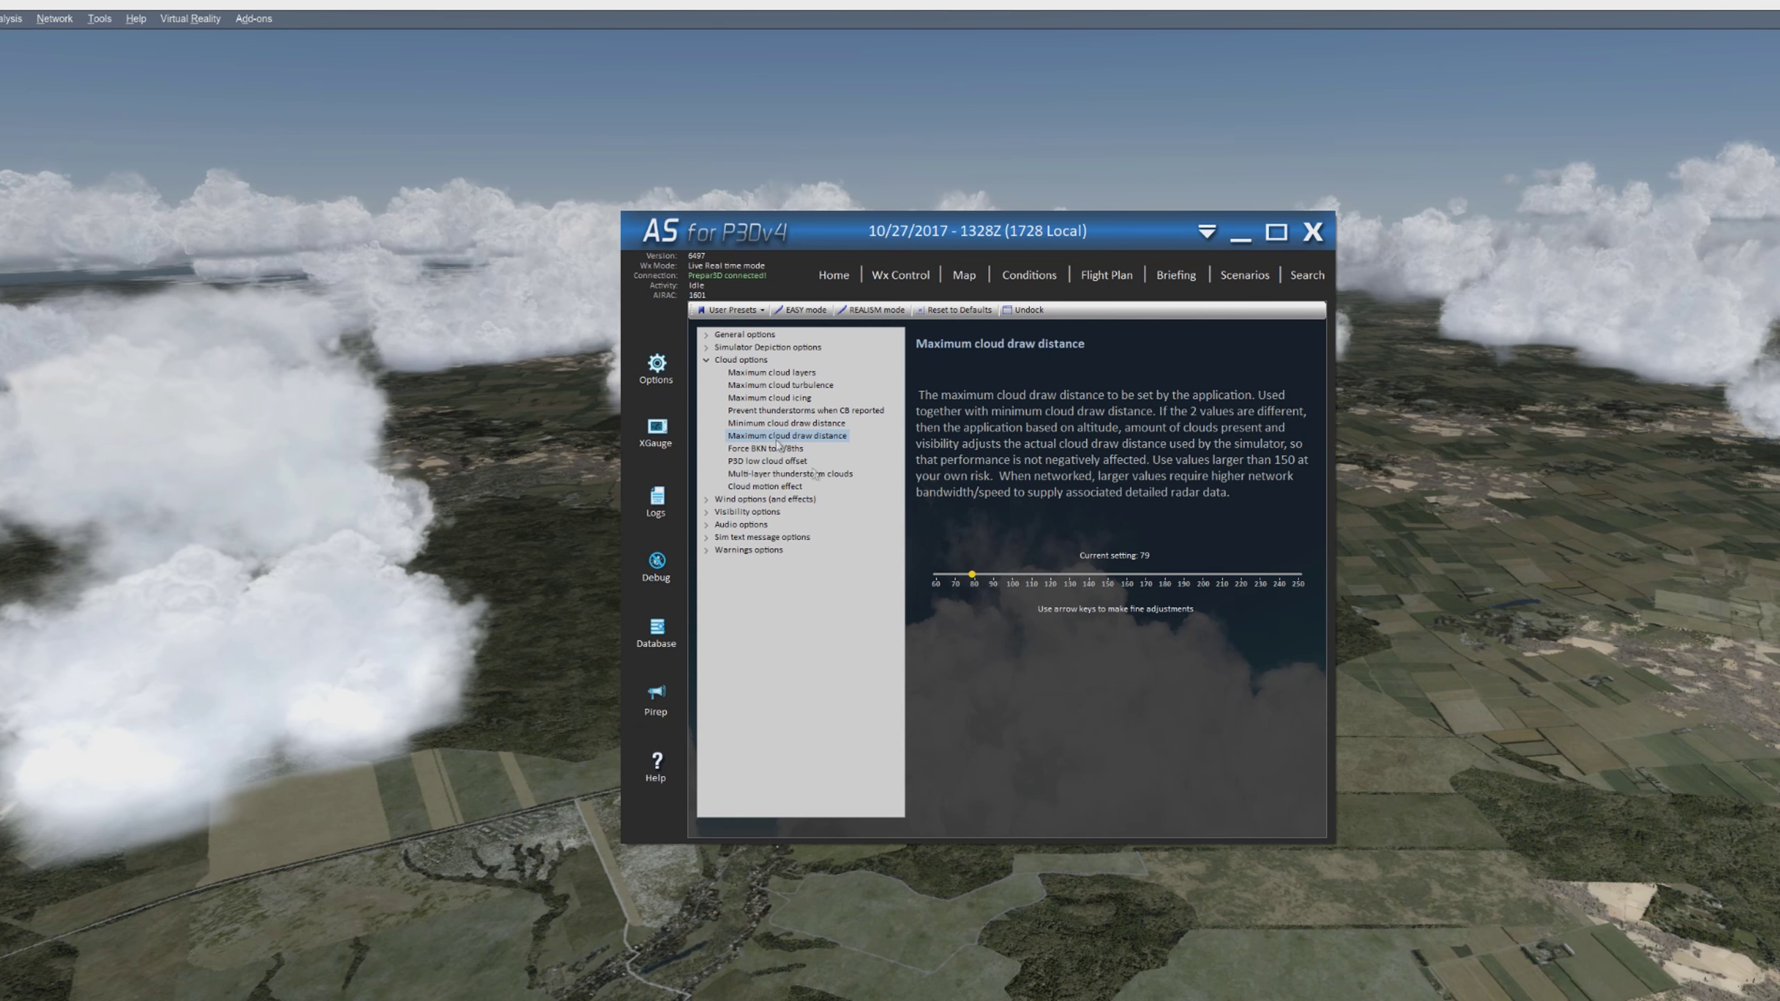
{"action": "left_click", "coordinate": [992, 575]}
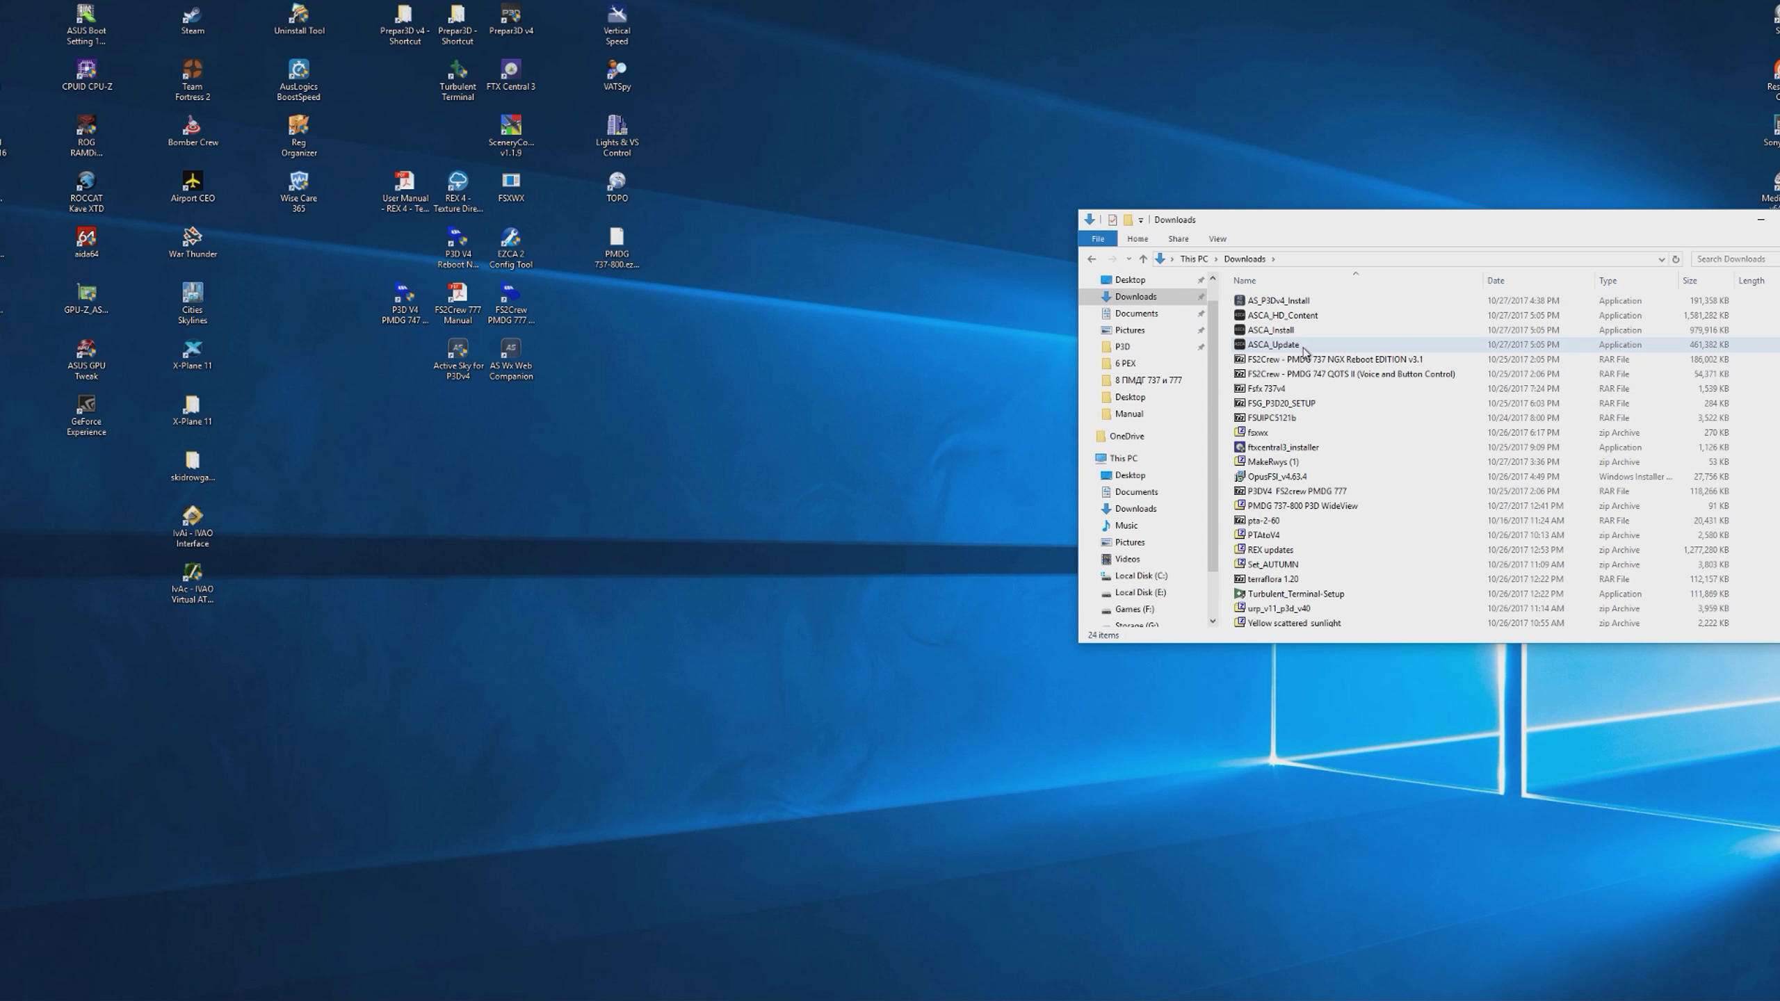
- Run the ASCA_Install setup from the Downloads folder and allow it to make changes to the device
{"action": "left_click", "coordinate": [1312, 332]}
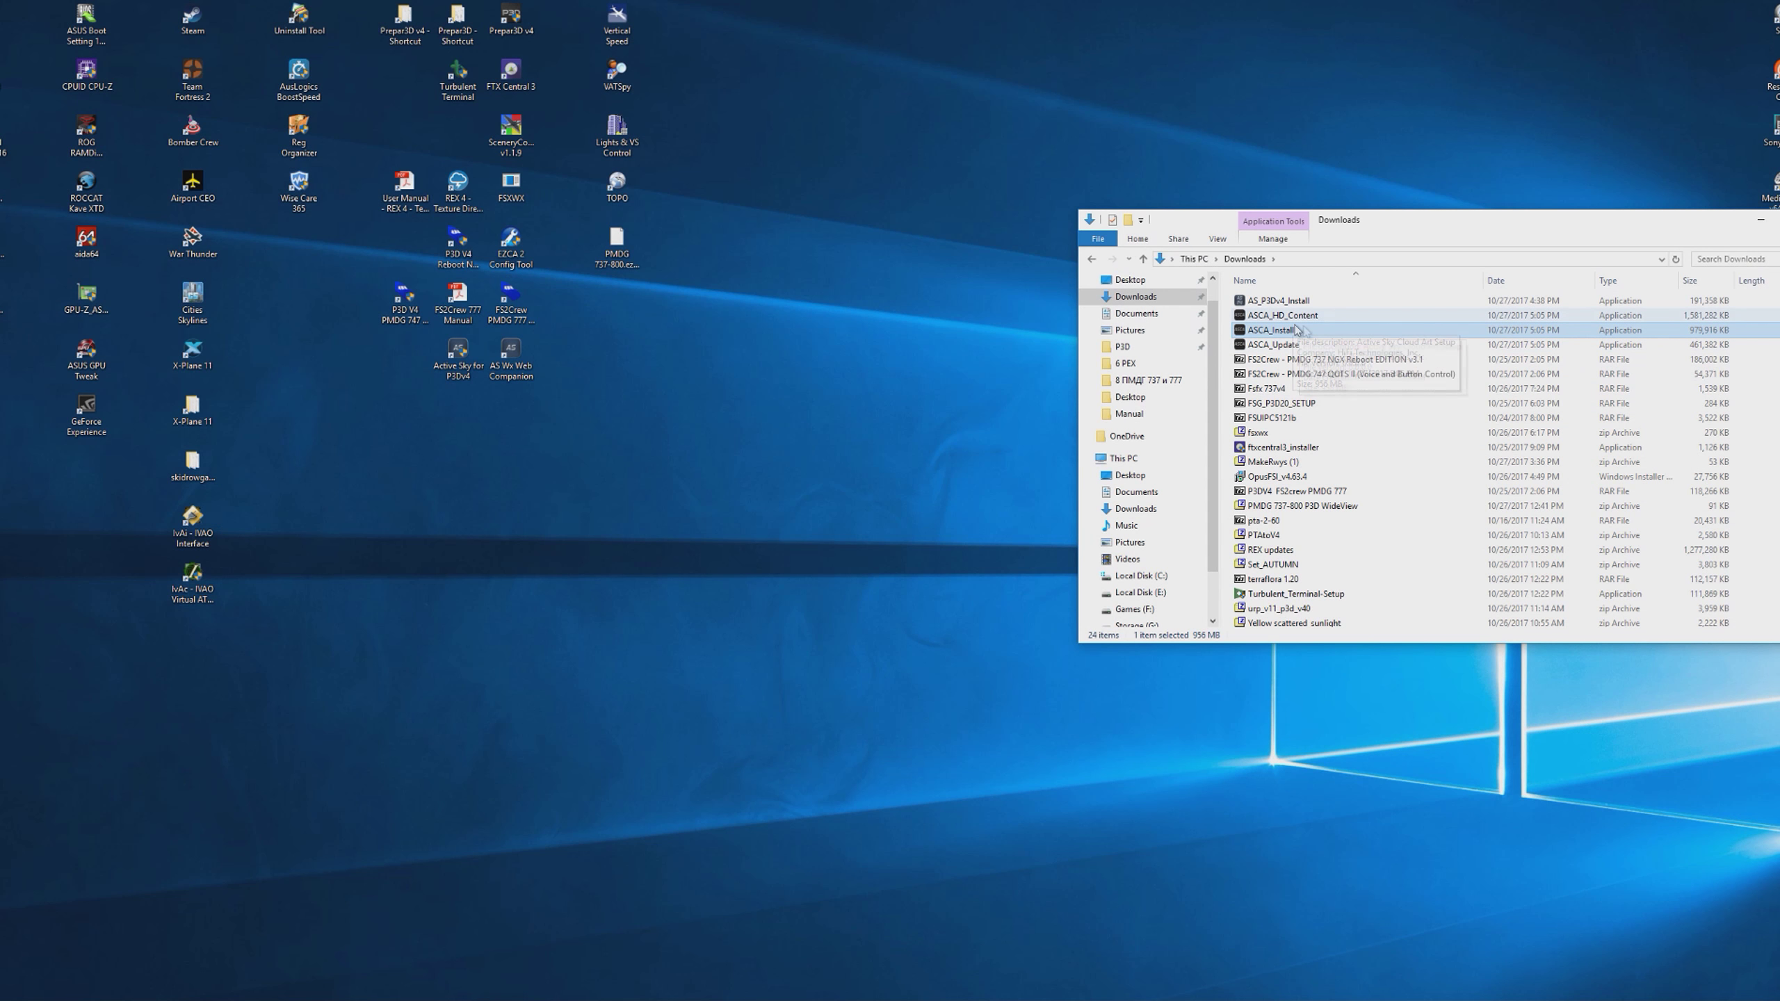
{"action": "left_click", "coordinate": [1293, 345]}
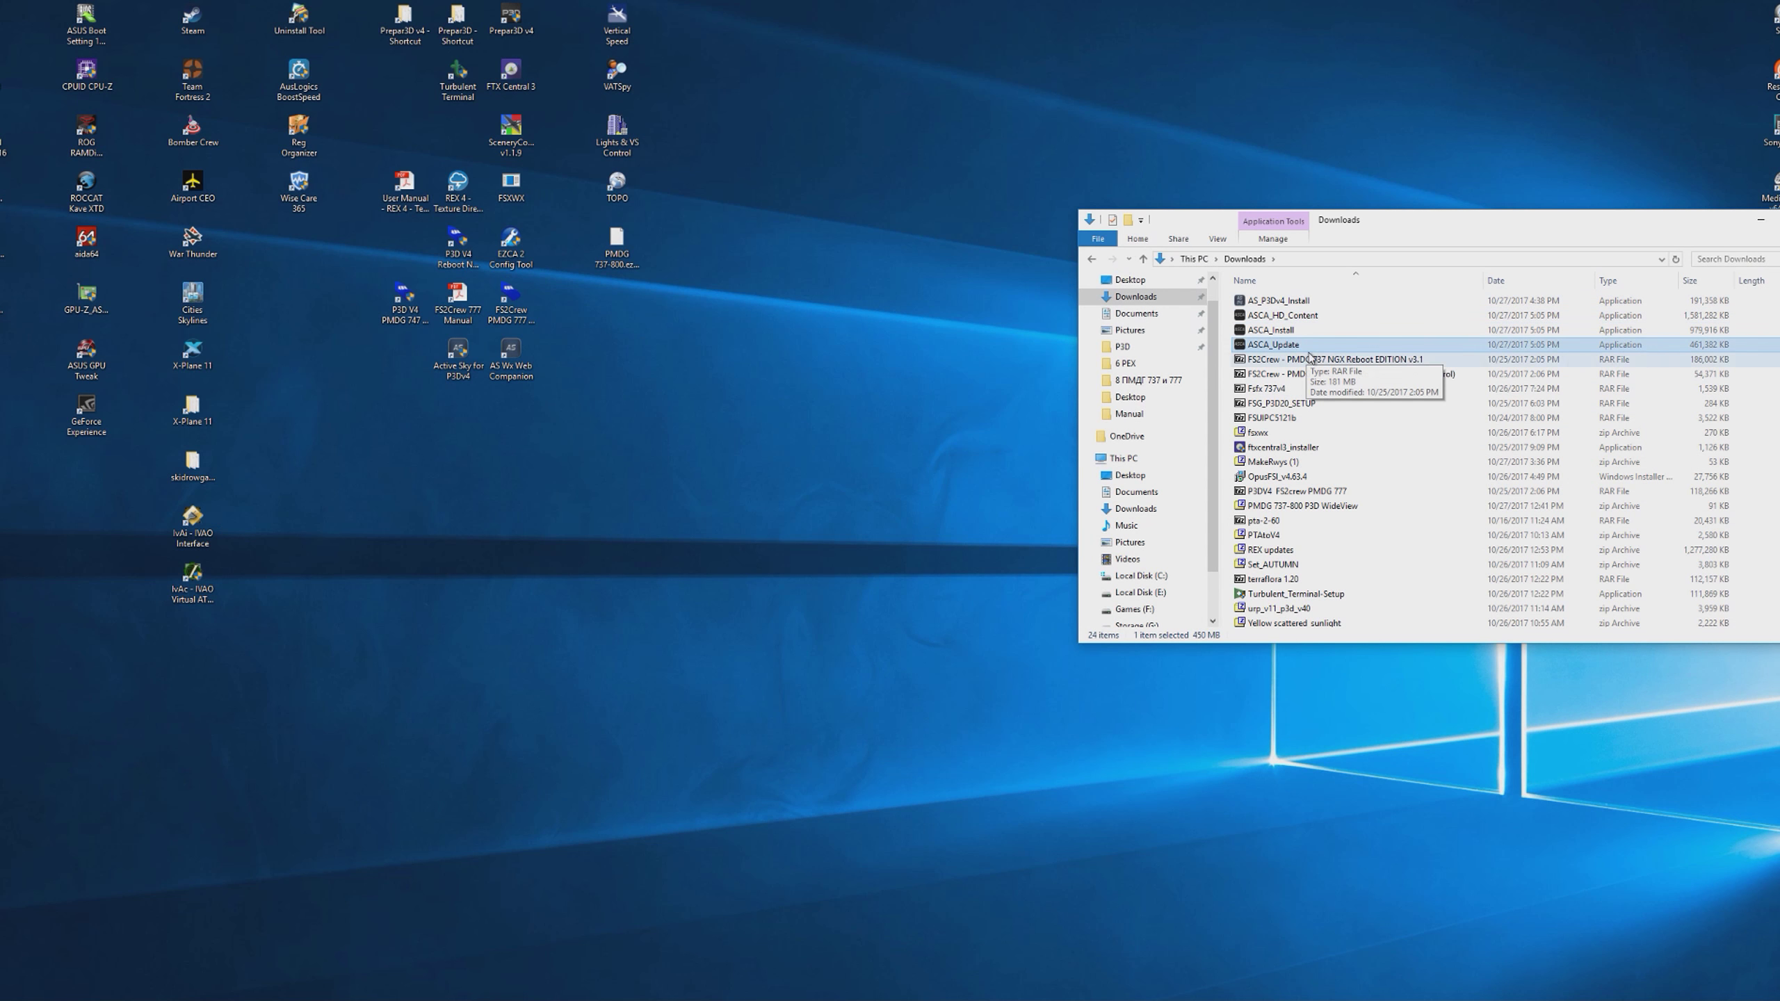
{"action": "left_click", "coordinate": [1272, 334]}
{"action": "double_click", "coordinate": [1276, 335]}
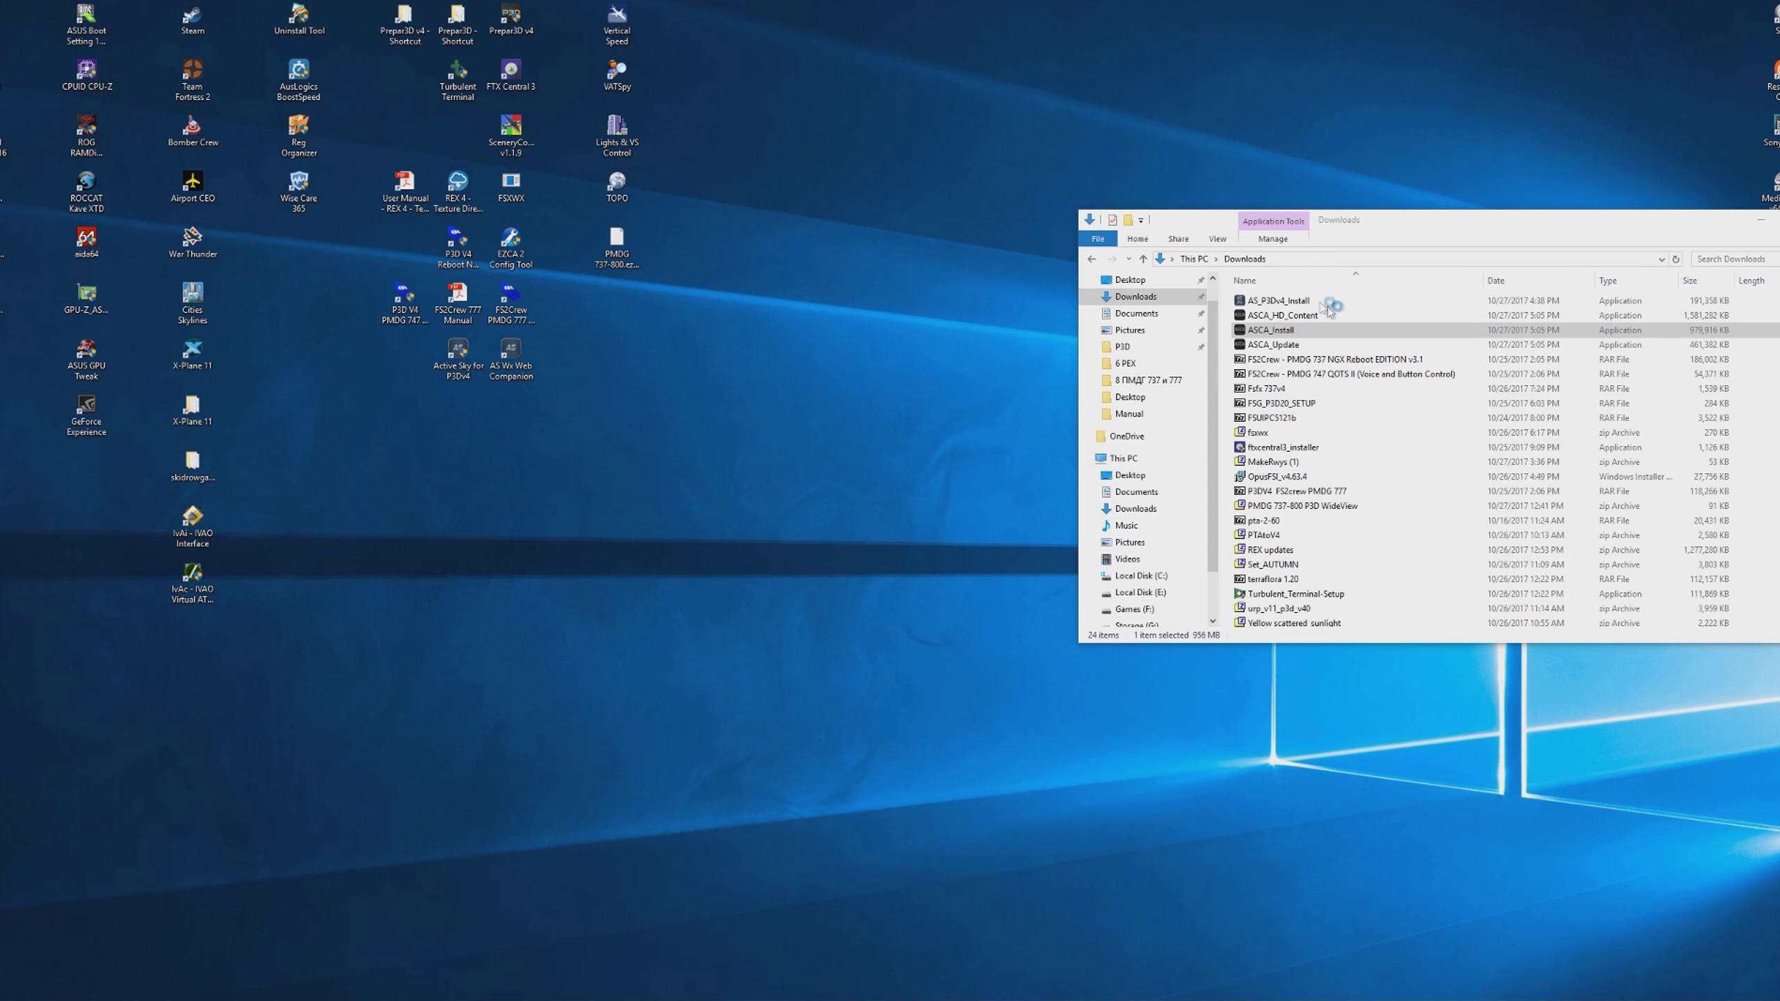
{"action": "left_click", "coordinate": [1300, 329]}
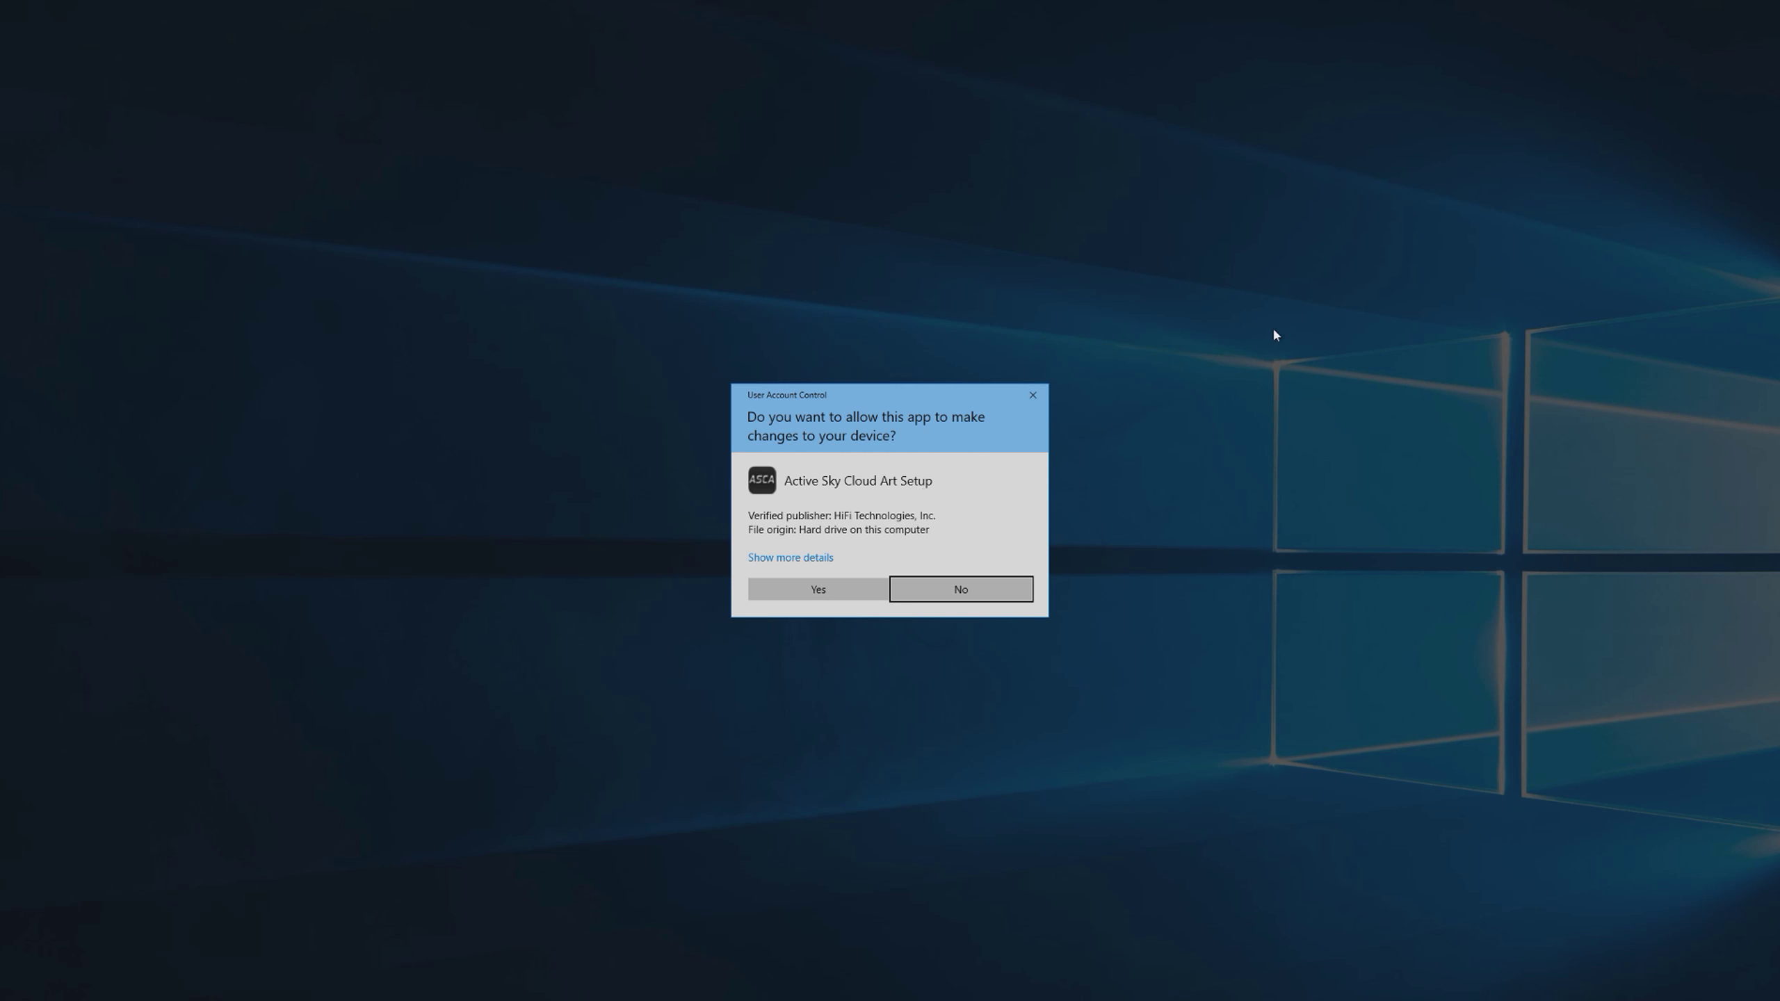
{"action": "left_click", "coordinate": [866, 587]}
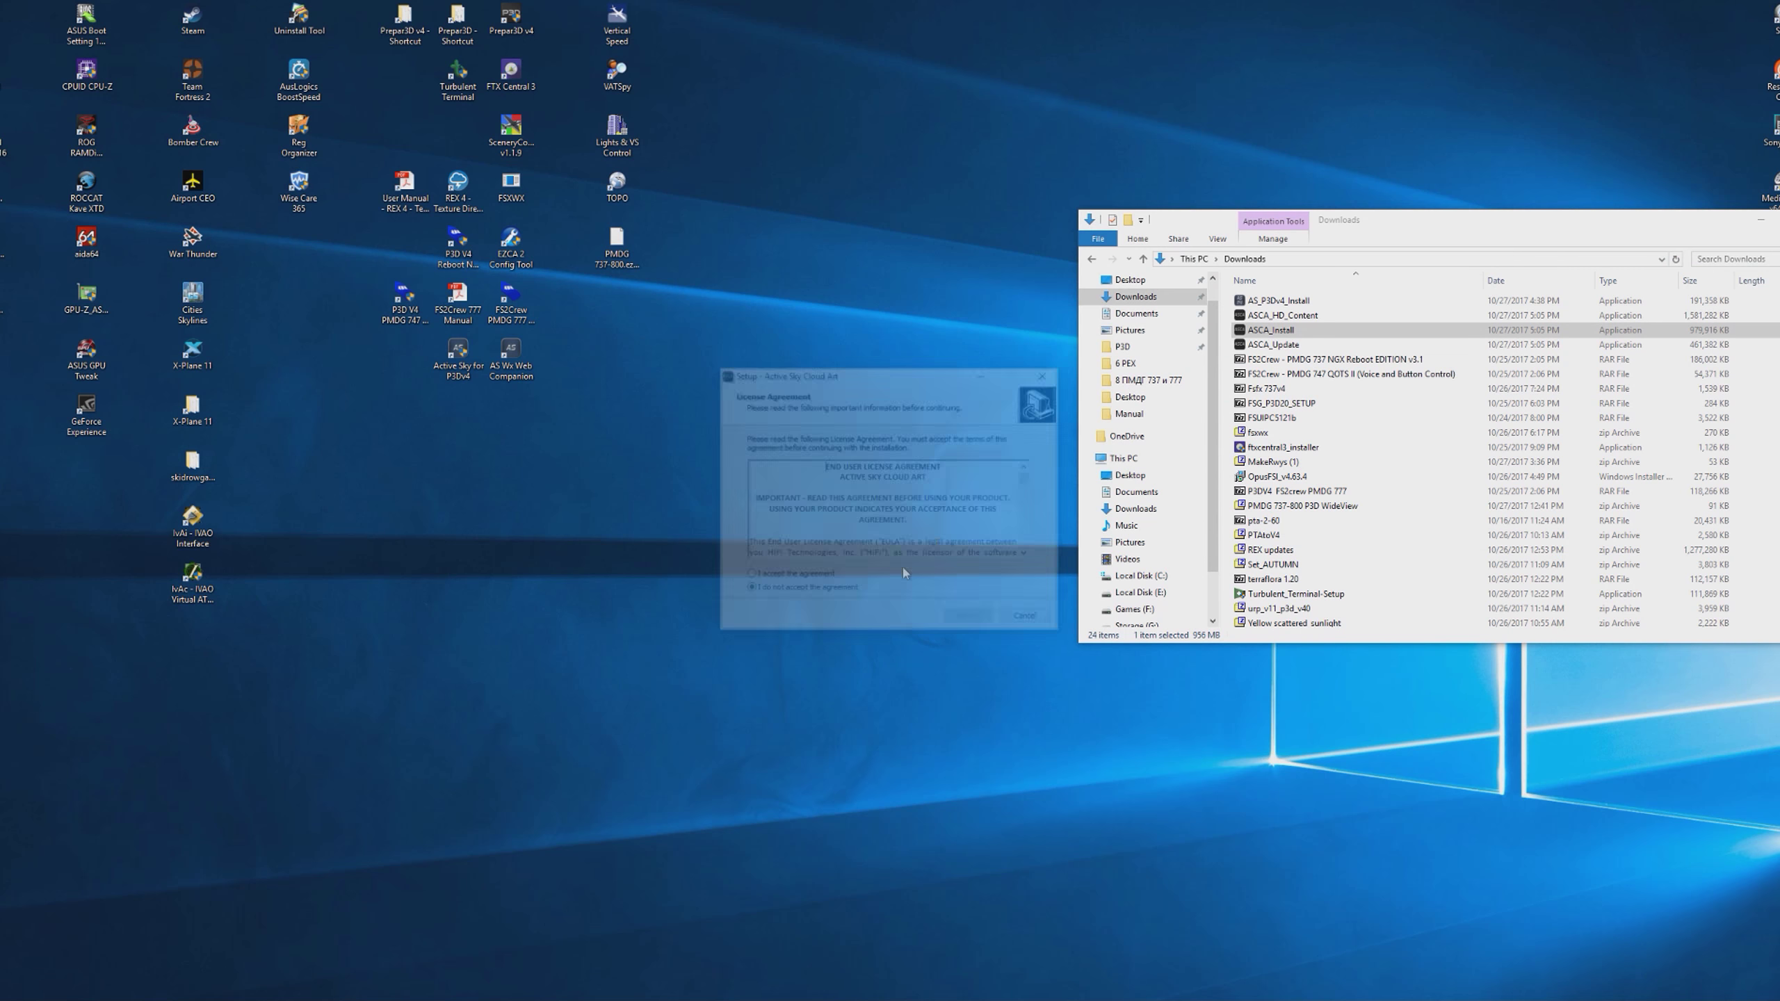
- Accept the Active Sky Cloud Art license agreement and set the installation folder to F:\ASCA
{"action": "left_click", "coordinate": [823, 577]}
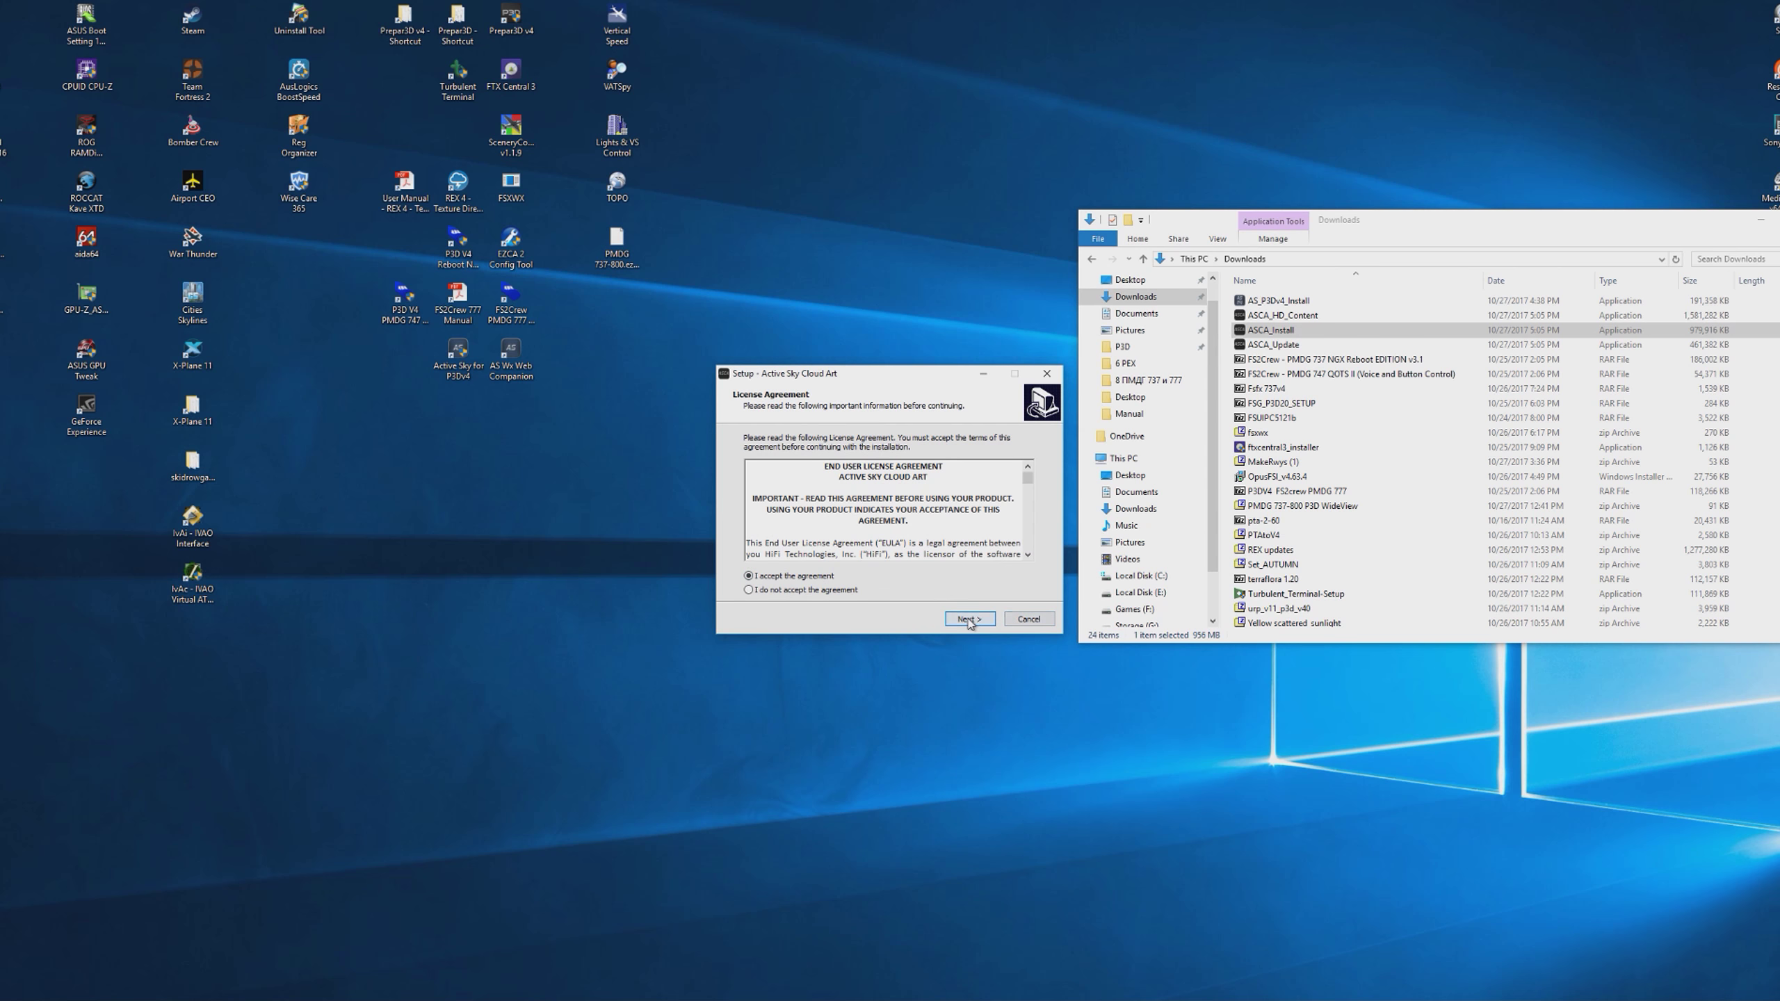
{"action": "left_click", "coordinate": [974, 619]}
{"action": "left_click", "coordinate": [979, 621]}
{"action": "left_click", "coordinate": [1007, 488]}
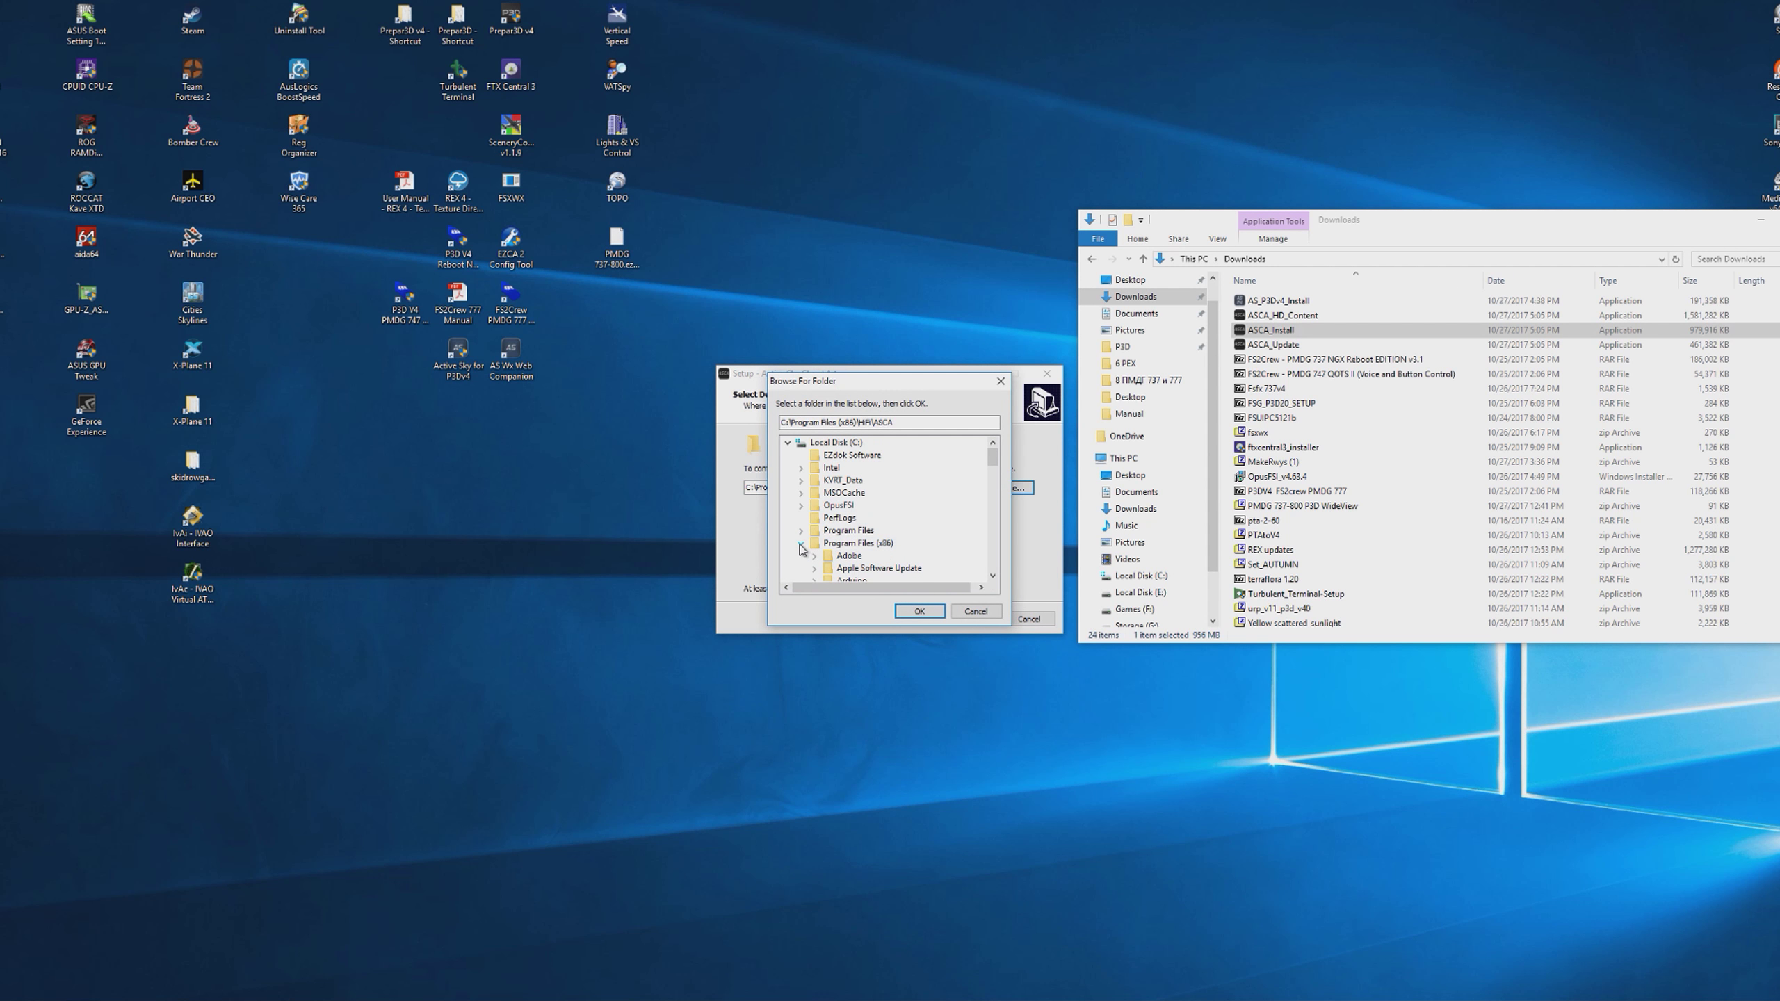
{"action": "left_click", "coordinate": [800, 544]}
{"action": "left_click", "coordinate": [788, 443]}
{"action": "left_click", "coordinate": [789, 443]}
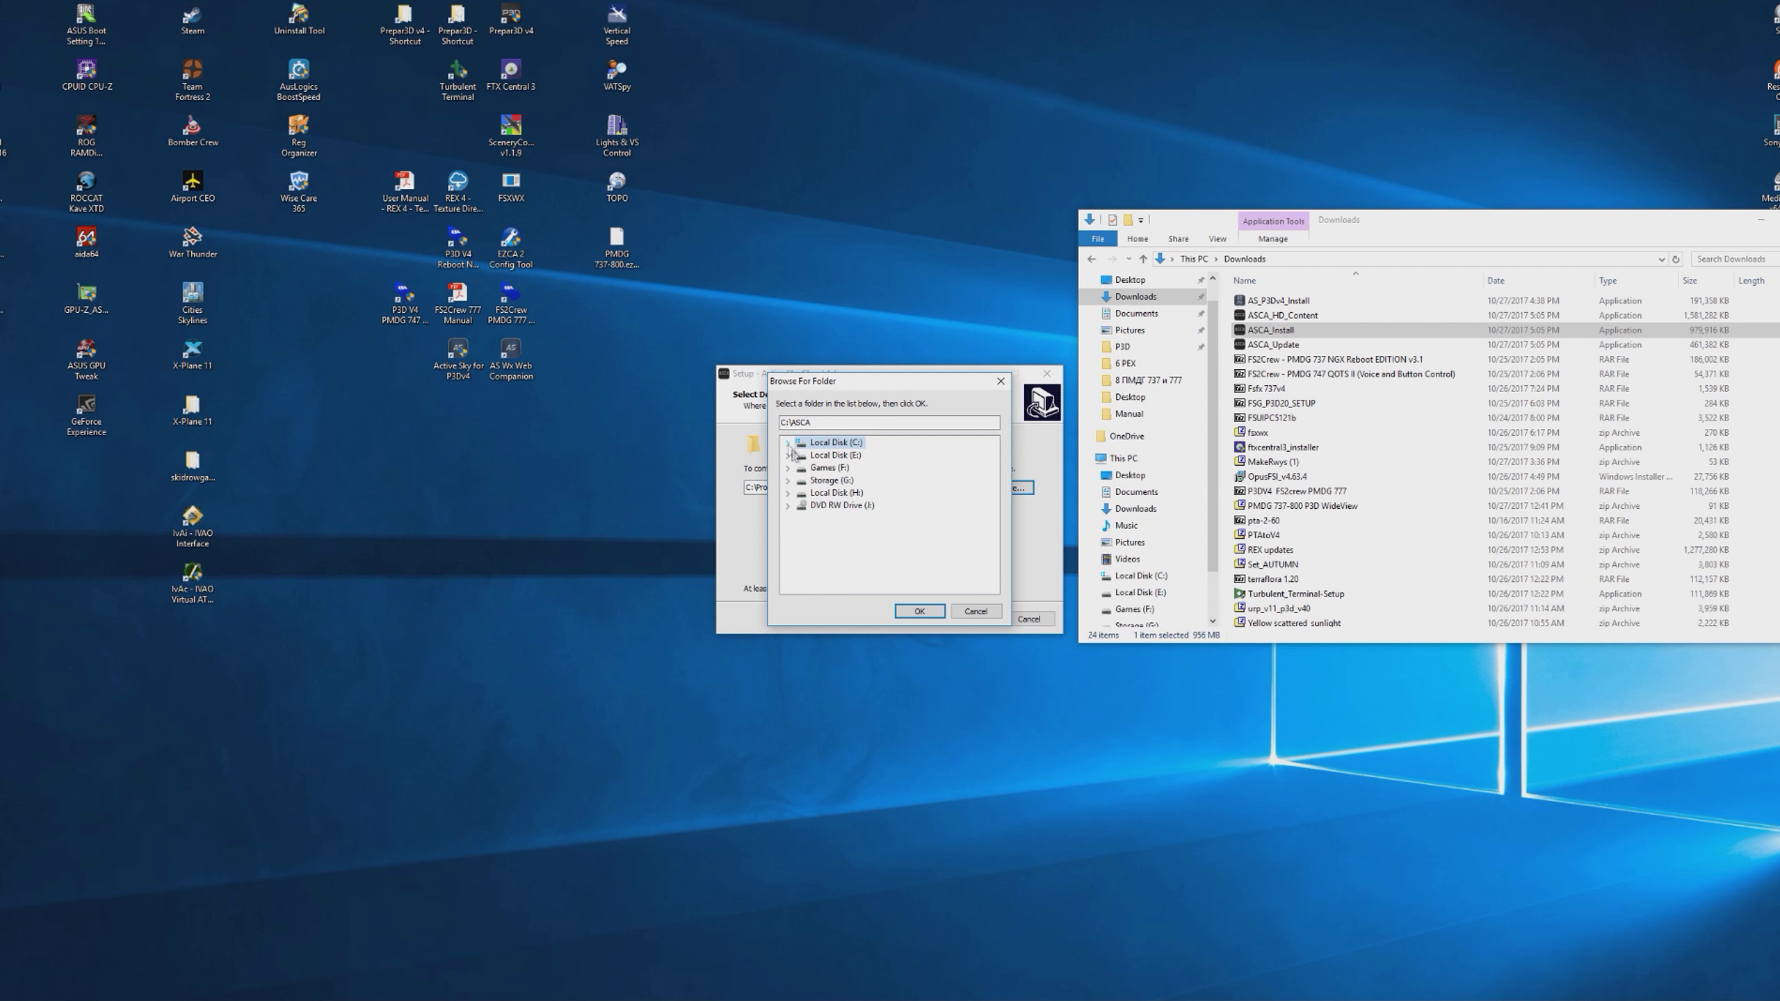
{"action": "left_click", "coordinate": [827, 468]}
{"action": "left_click", "coordinate": [914, 611]}
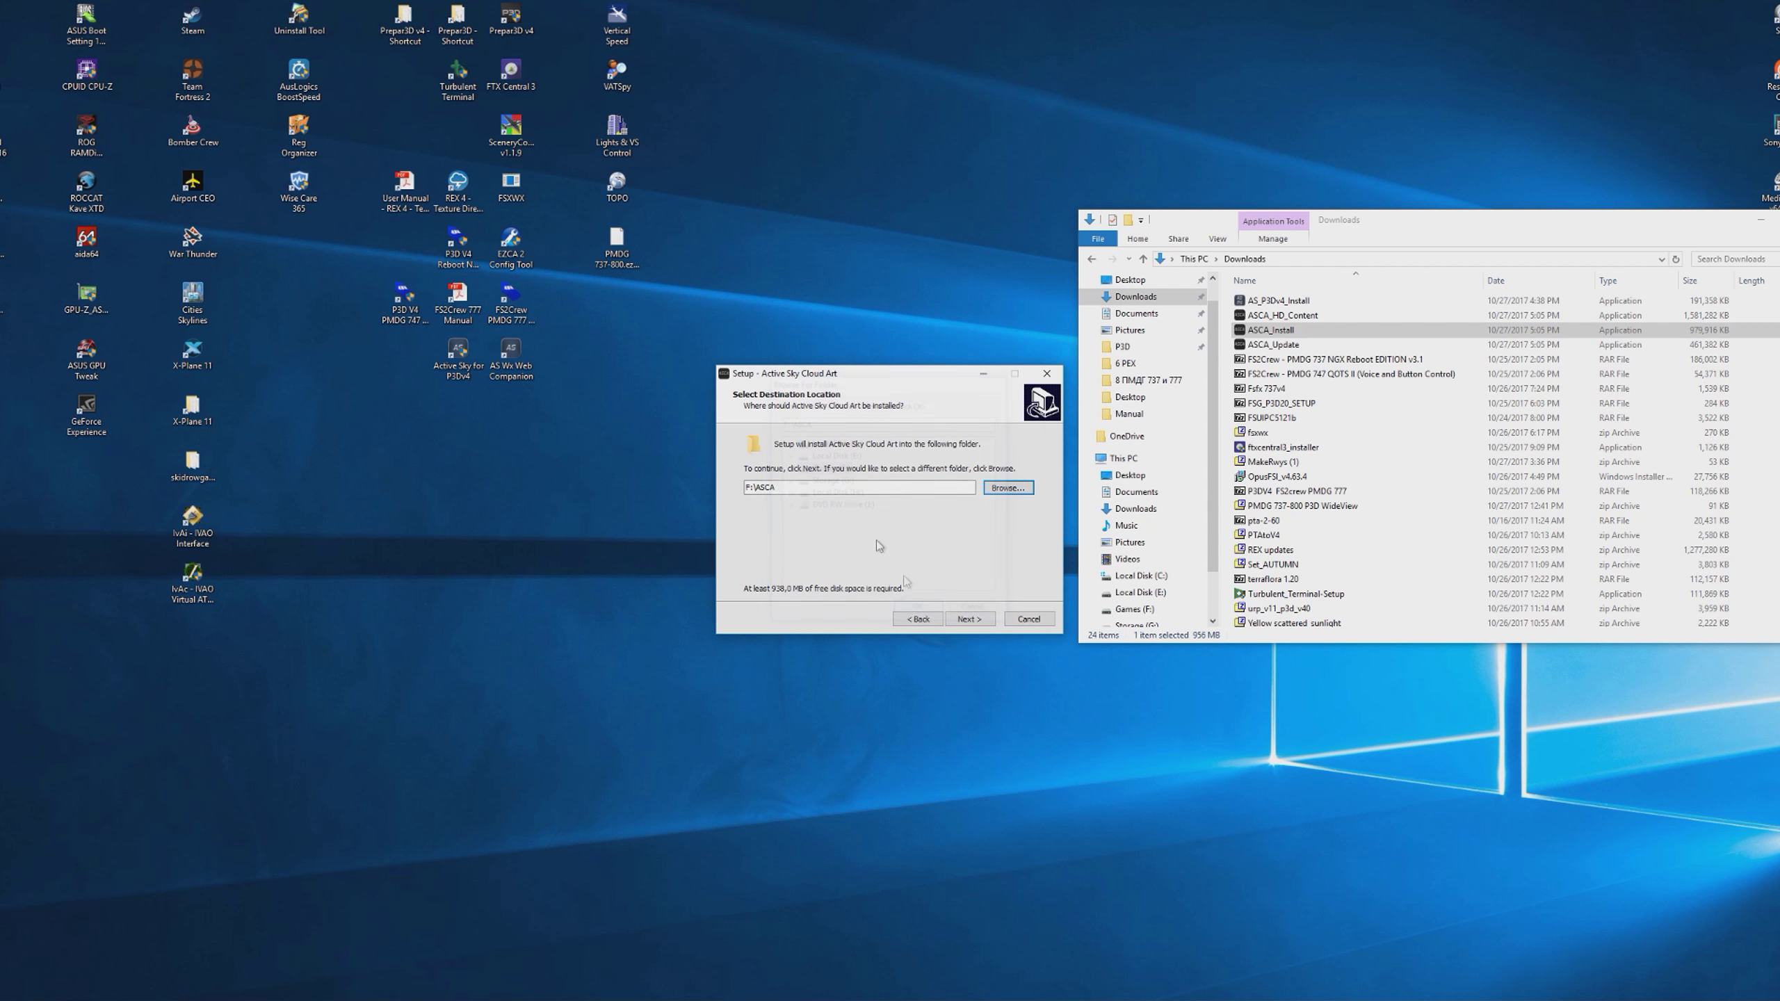
- Install Active Sky Cloud Art with a desktop shortcut and finish the setup wizard
{"action": "left_click", "coordinate": [971, 618]}
{"action": "left_click", "coordinate": [971, 619]}
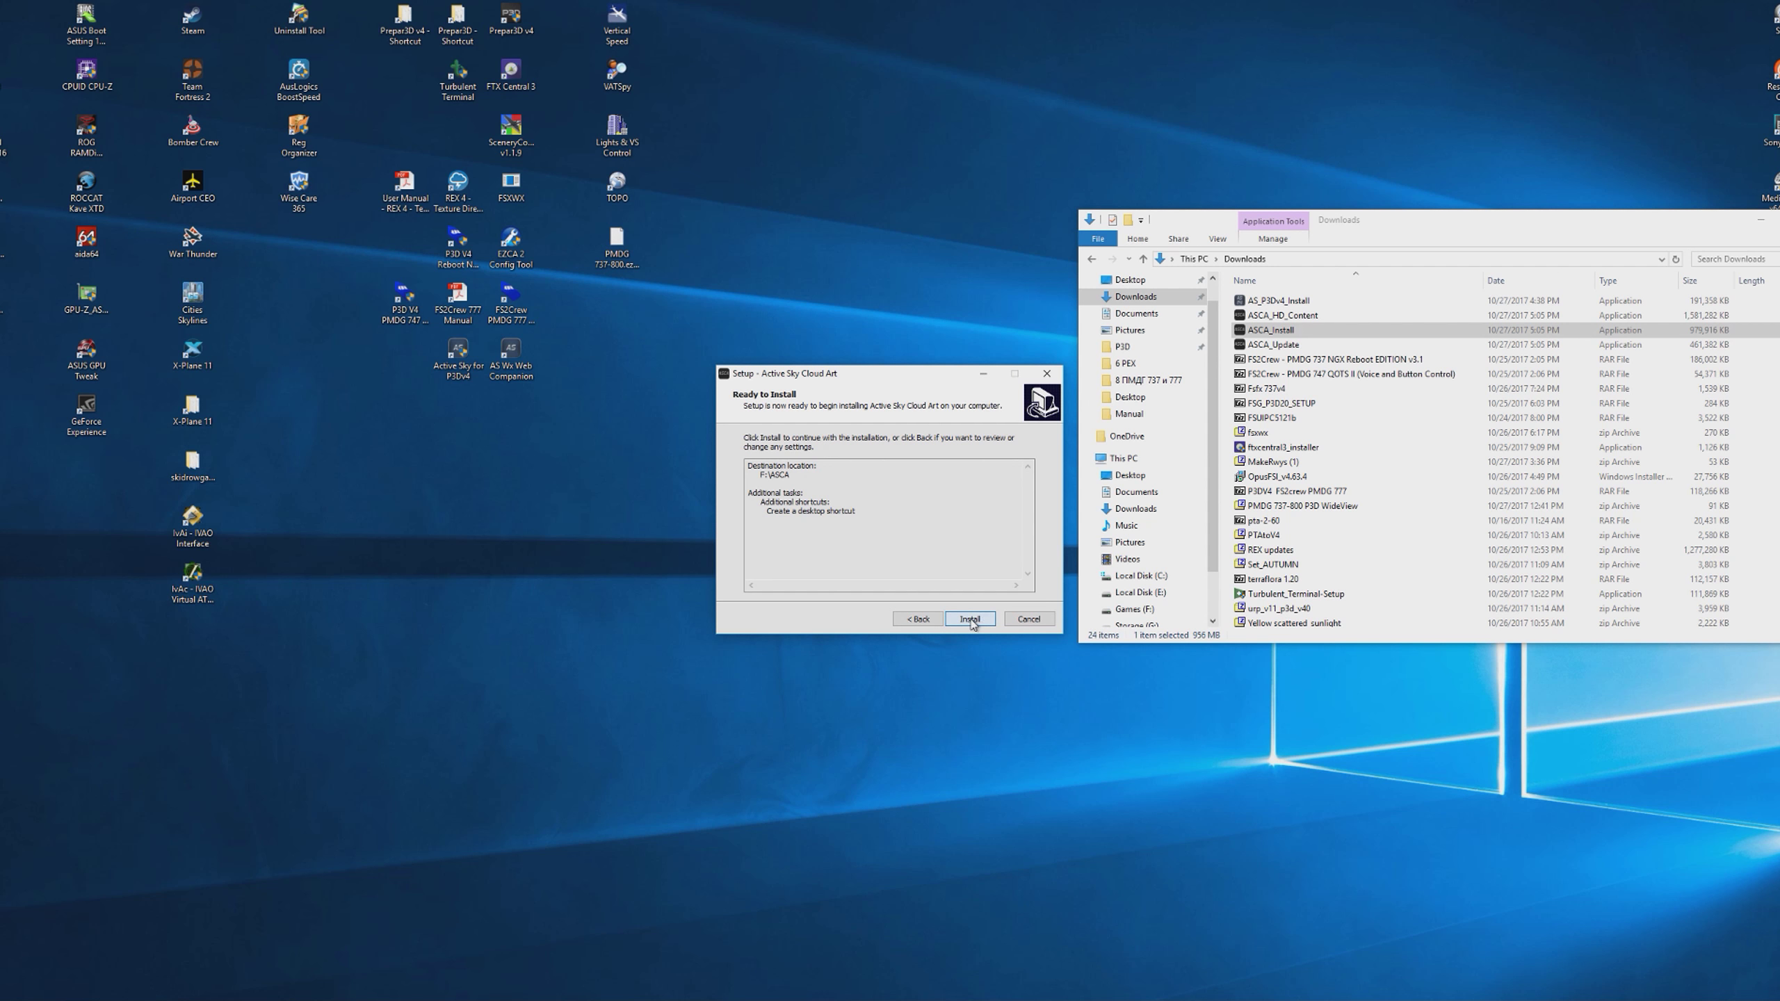
{"action": "left_click", "coordinate": [971, 619]}
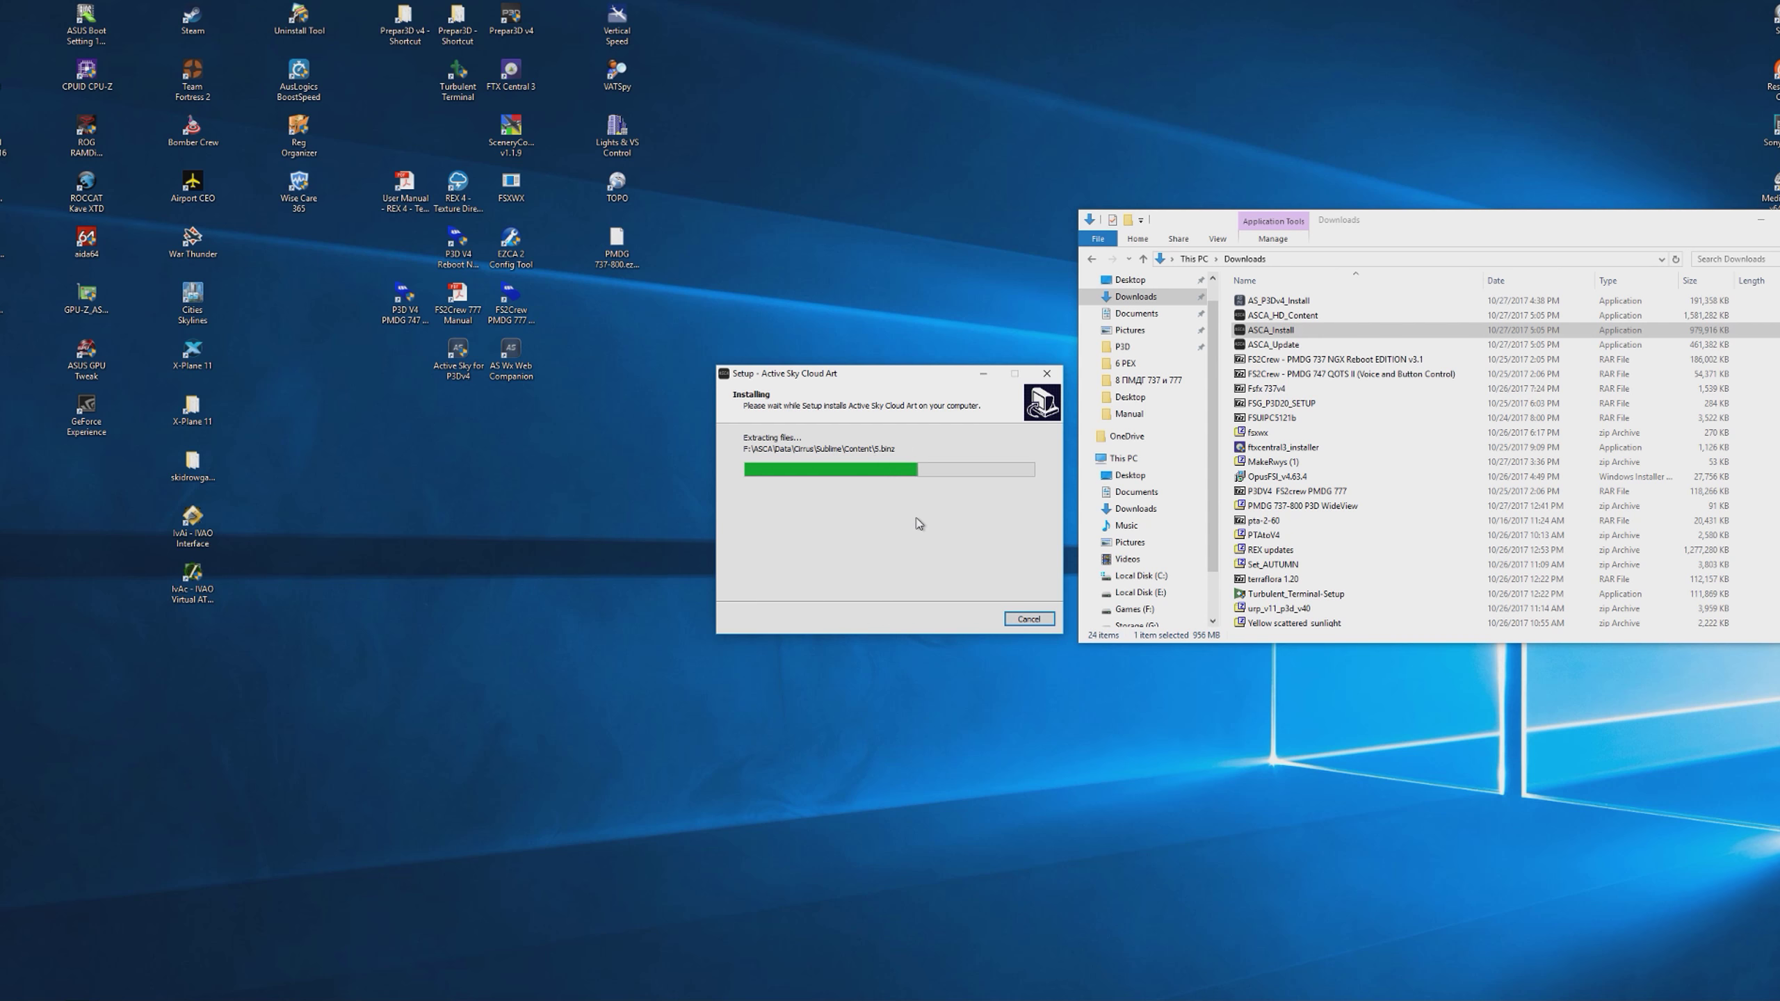
{"action": "left_click", "coordinate": [1282, 344]}
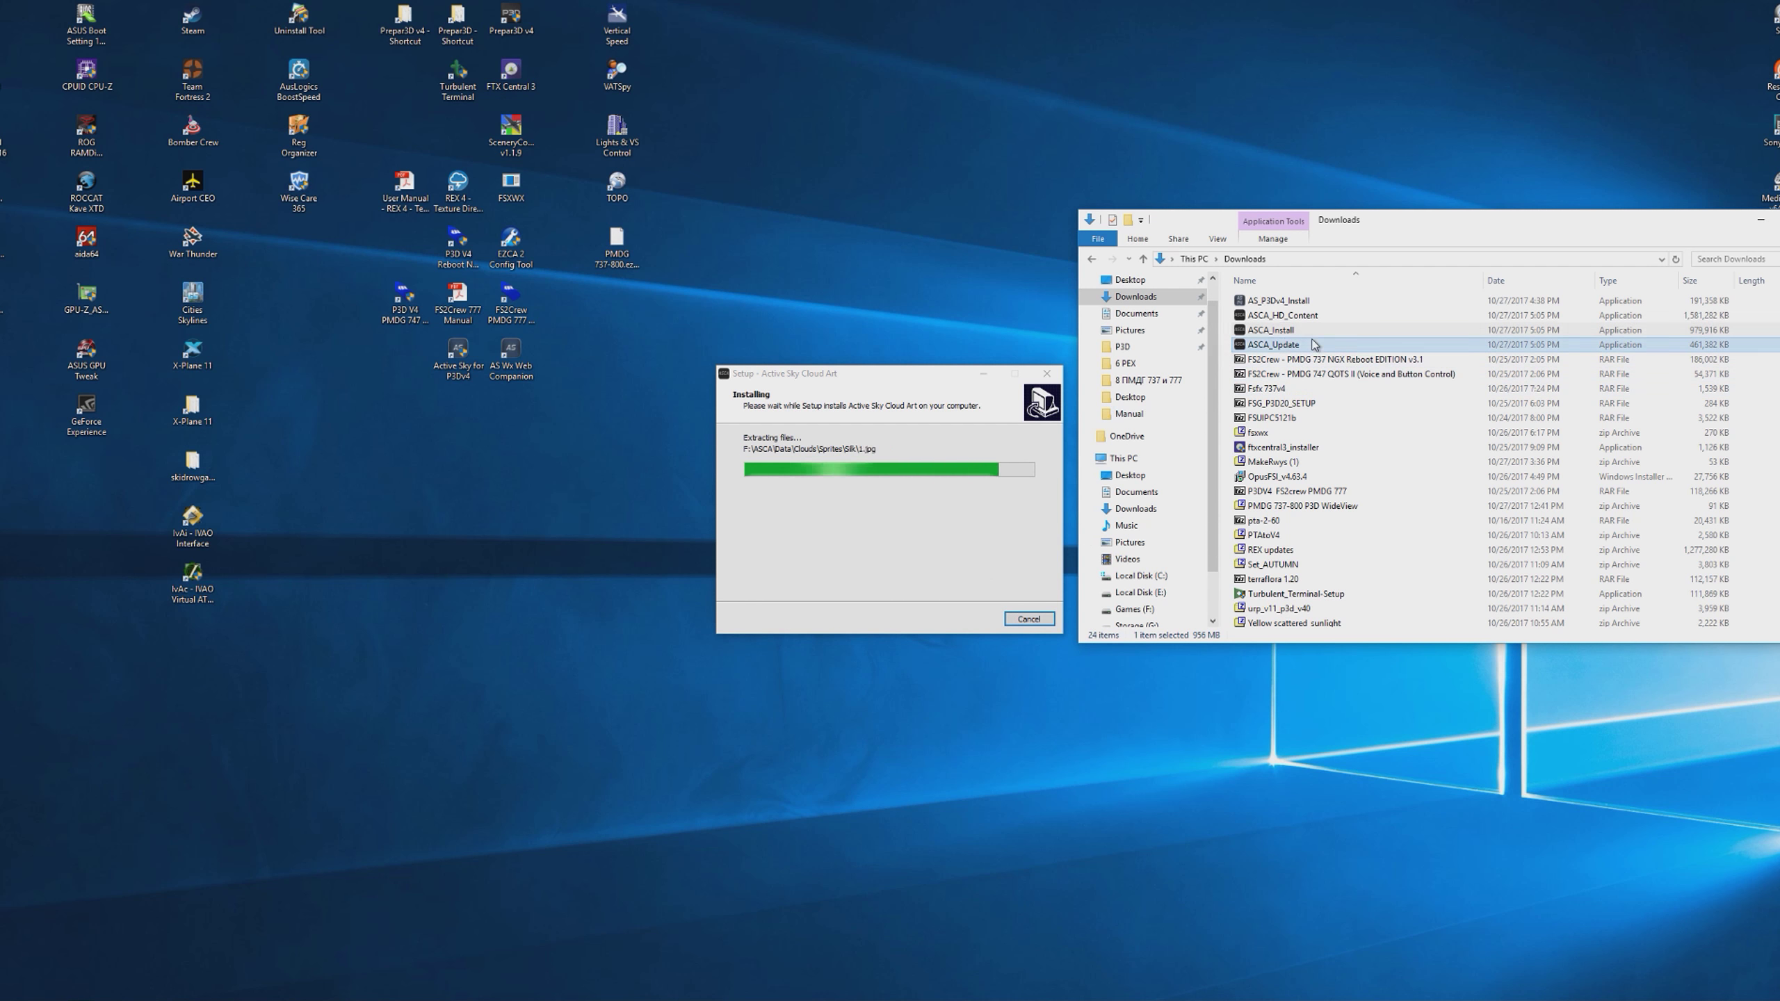
{"action": "left_click", "coordinate": [1292, 317]}
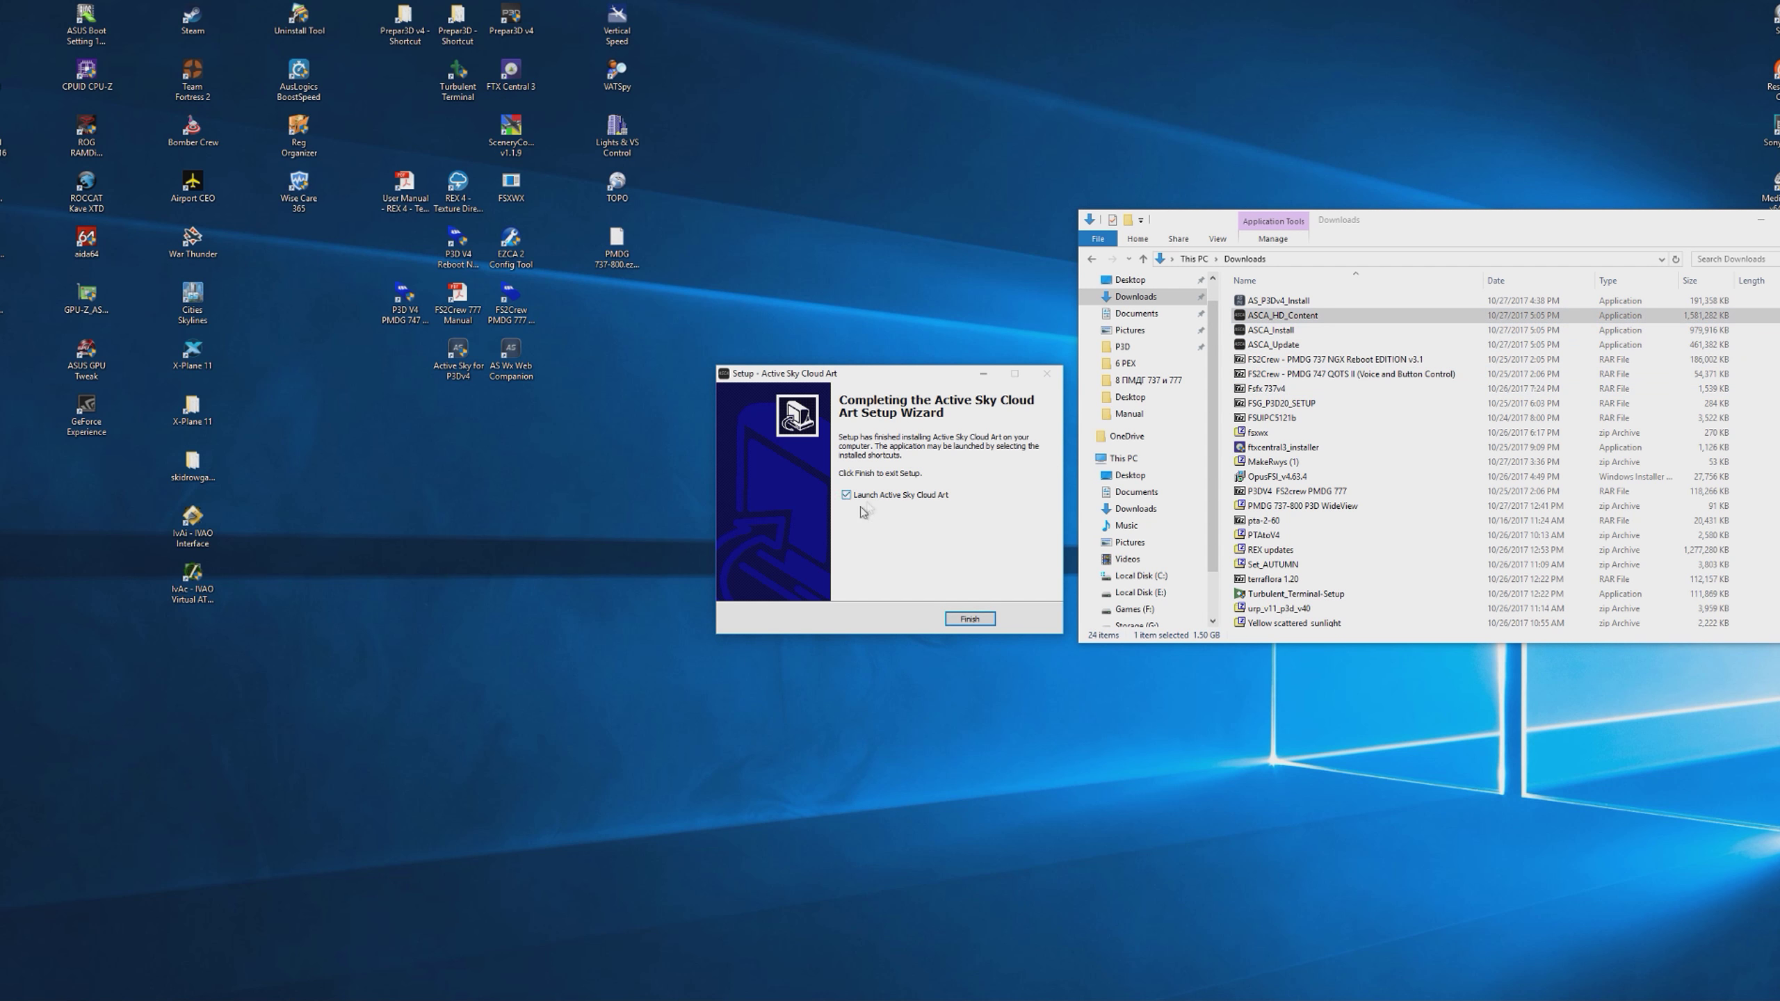
{"action": "left_click", "coordinate": [969, 617]}
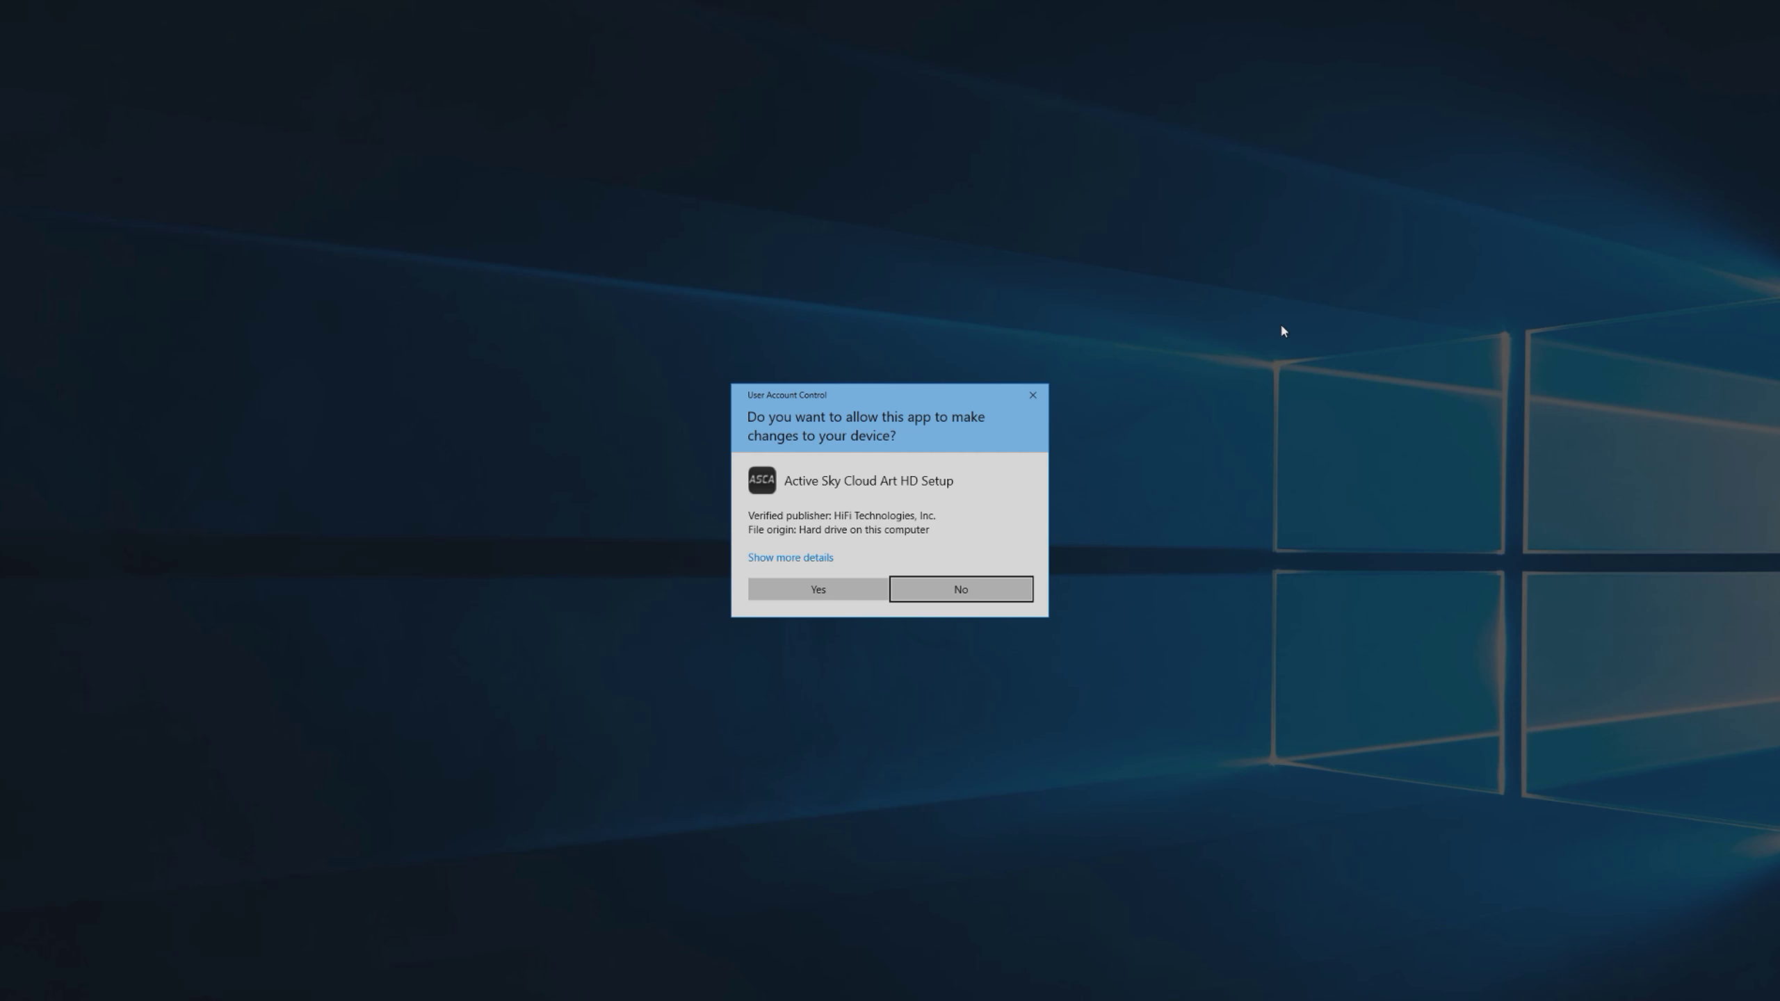
- Allow the ASCA_HD_Content setup, accept its license agreement, and complete the Active Sky Cloud Art HD installation
{"action": "left_click", "coordinate": [852, 589]}
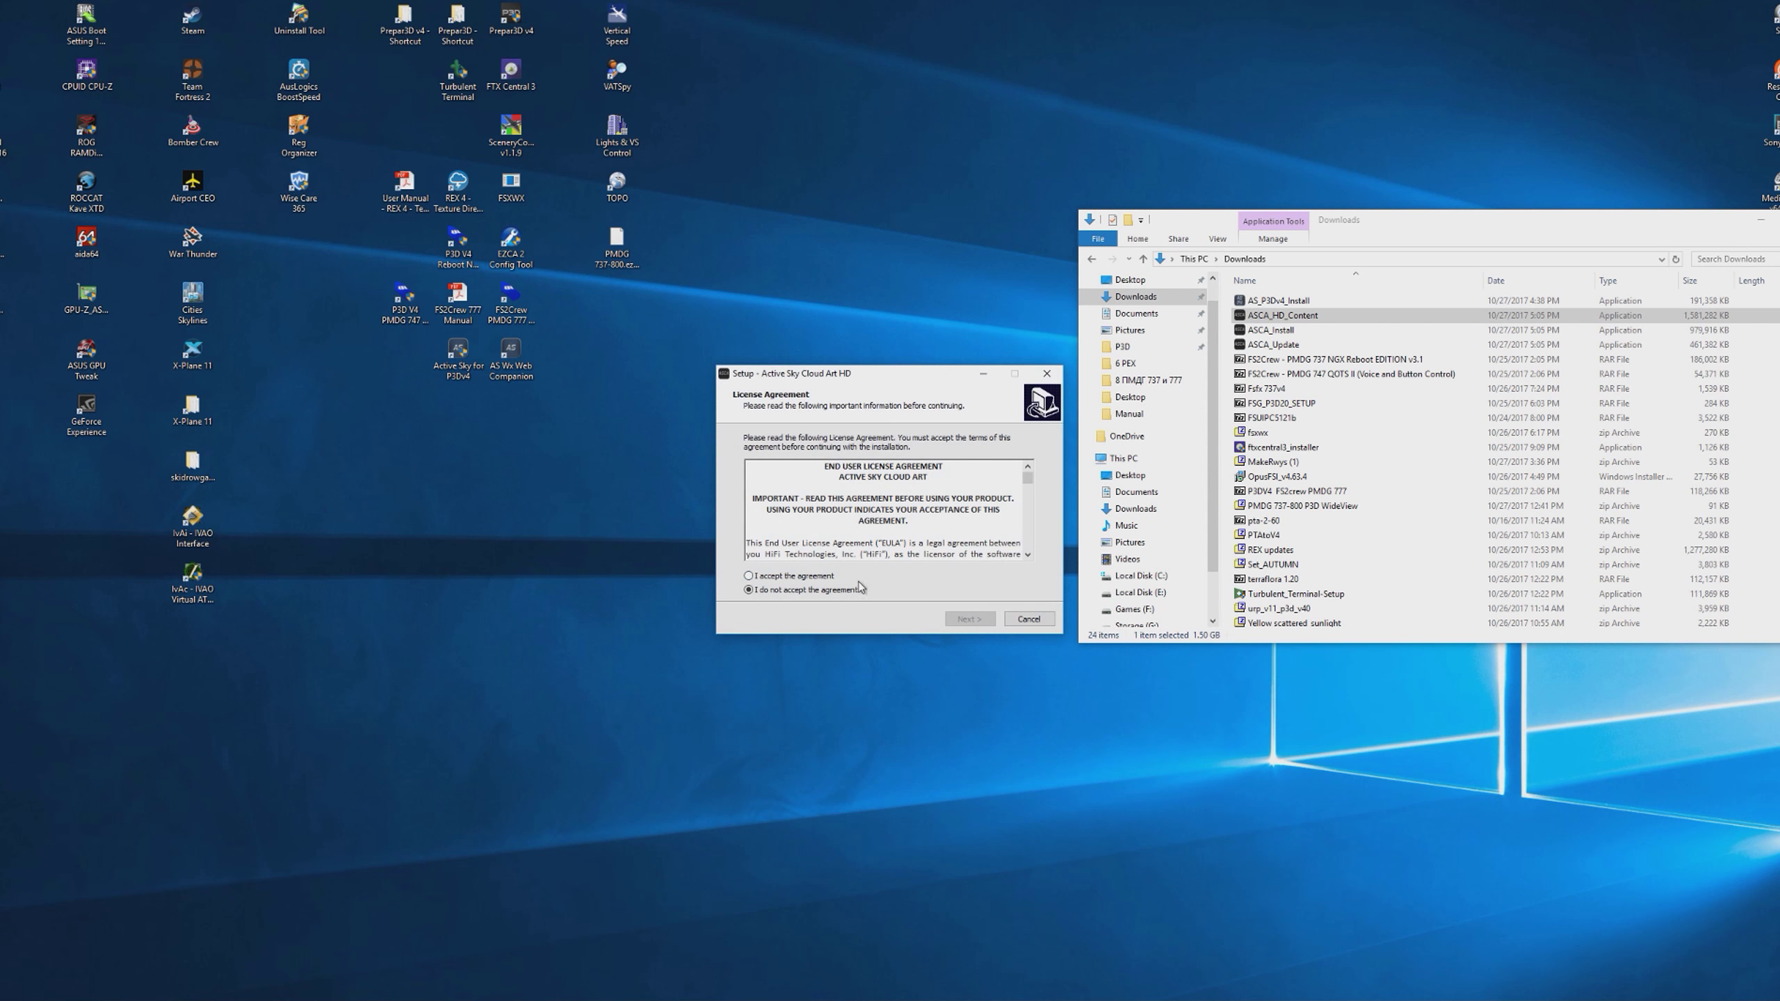
{"action": "left_click", "coordinate": [791, 576]}
{"action": "left_click", "coordinate": [969, 618]}
{"action": "left_click", "coordinate": [972, 618]}
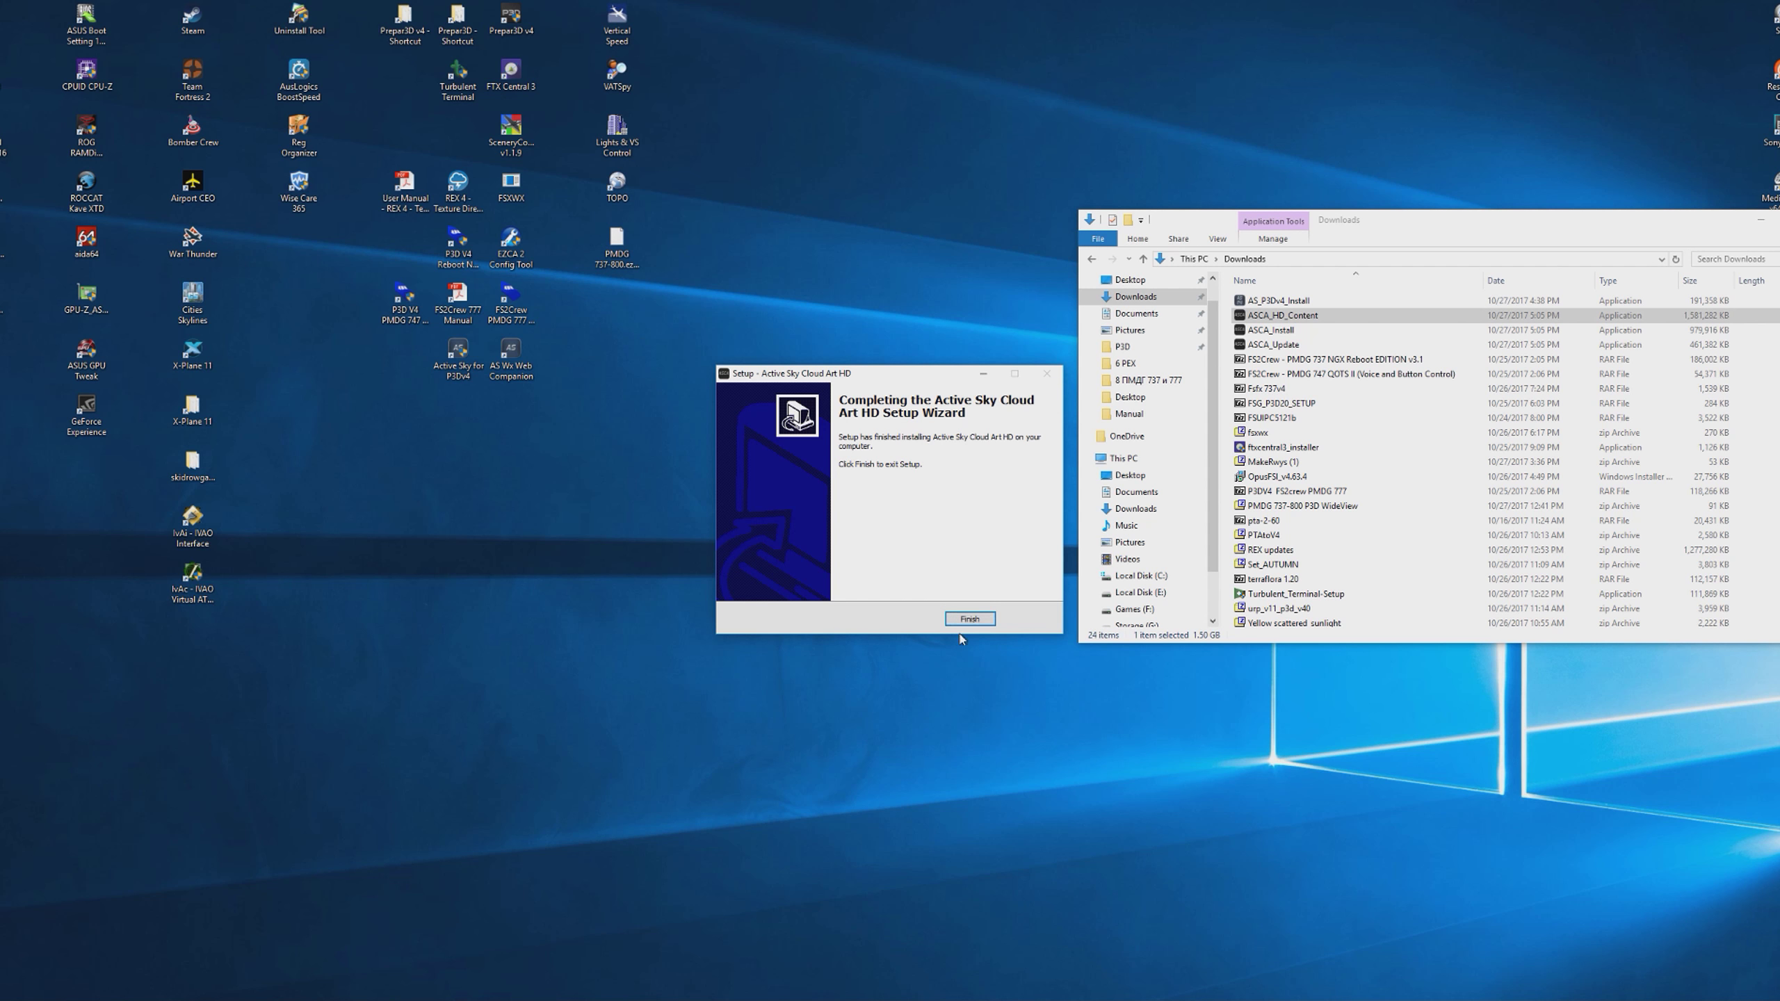
{"action": "left_click", "coordinate": [969, 619]}
- Run ASCA_Update from the Downloads folder, allow it to make changes, and accept its license agreement
{"action": "key", "text": "Down"}
{"action": "key", "text": "Down"}
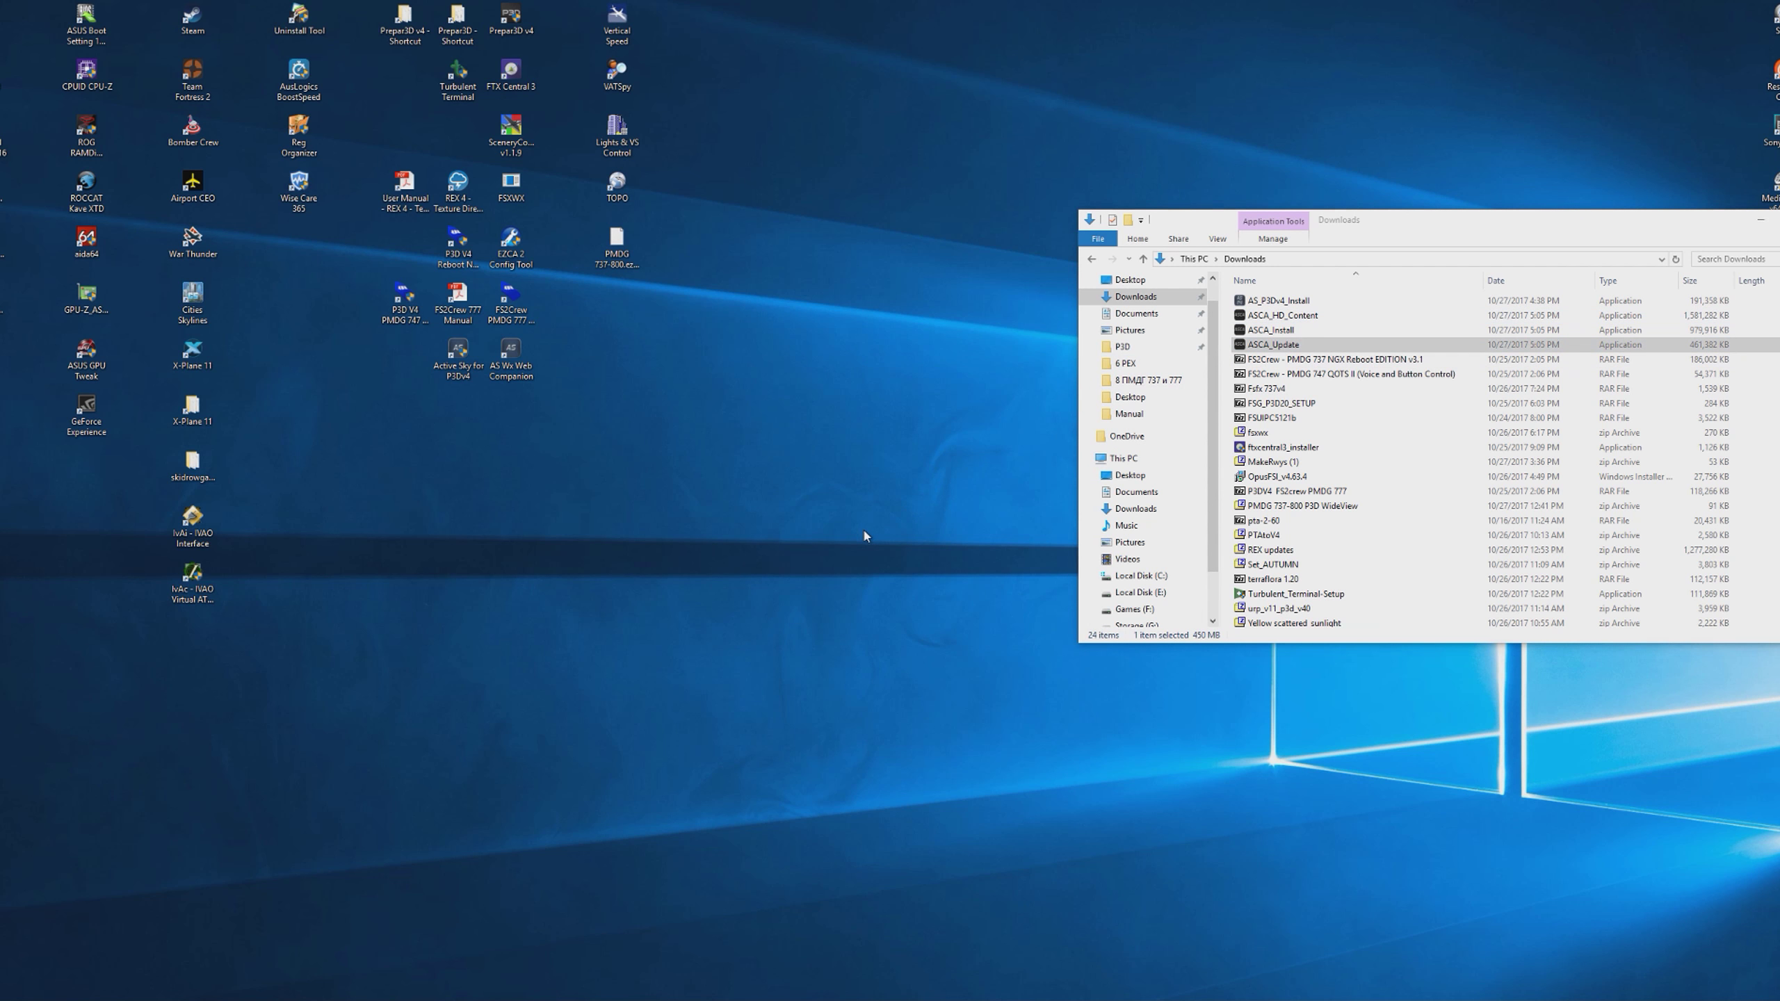
{"action": "key", "text": "Return"}
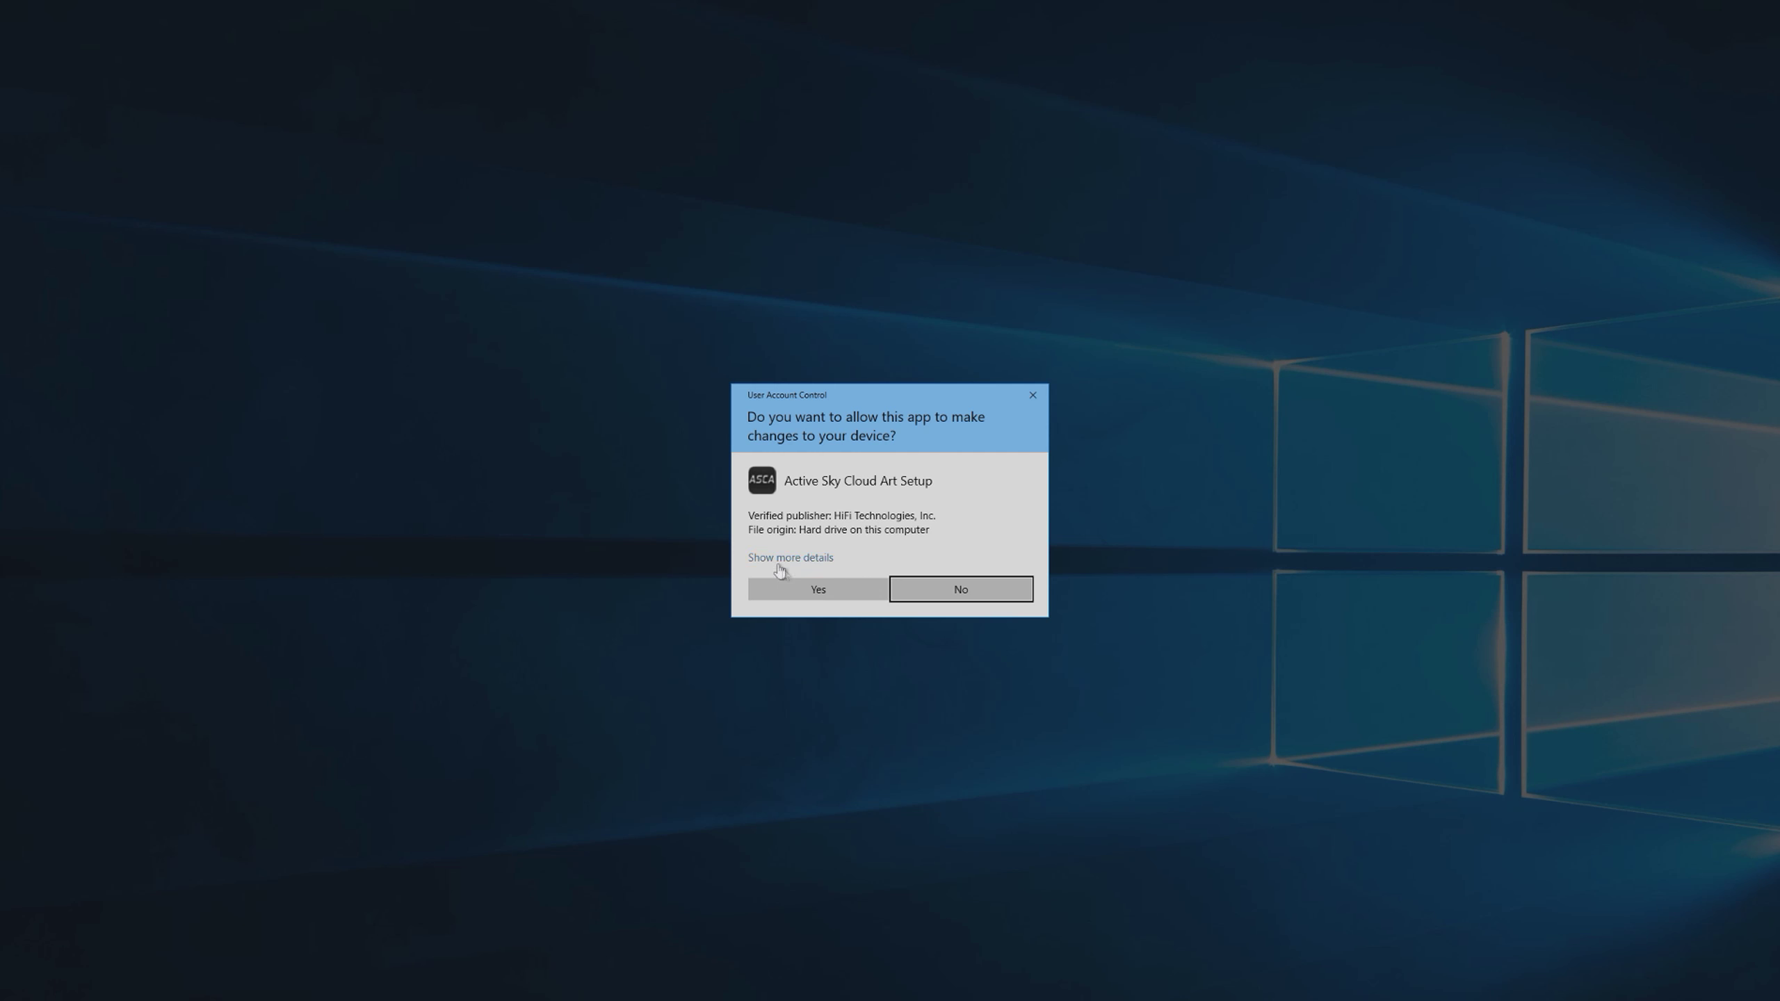
{"action": "left_click", "coordinate": [803, 588]}
{"action": "left_click", "coordinate": [813, 576]}
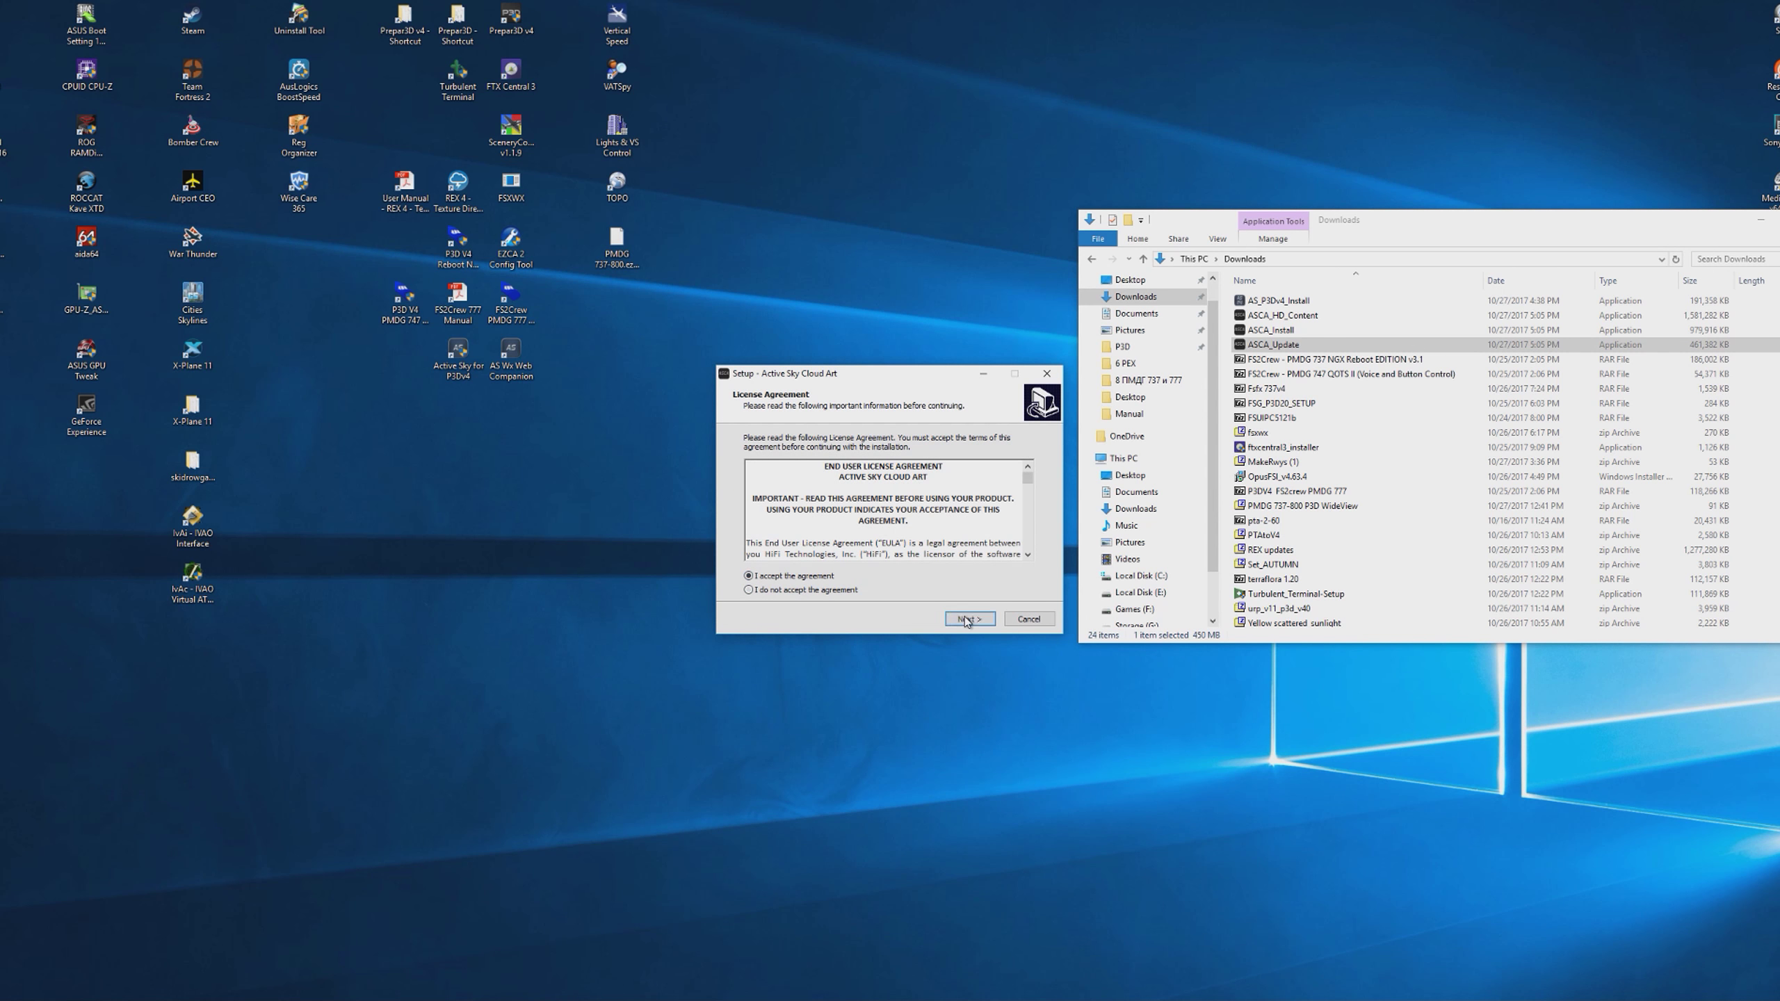
- Install the Active Sky Cloud Art update and finish the wizard without launching the program
{"action": "left_click", "coordinate": [970, 619]}
{"action": "left_click", "coordinate": [969, 619]}
{"action": "left_click", "coordinate": [969, 620]}
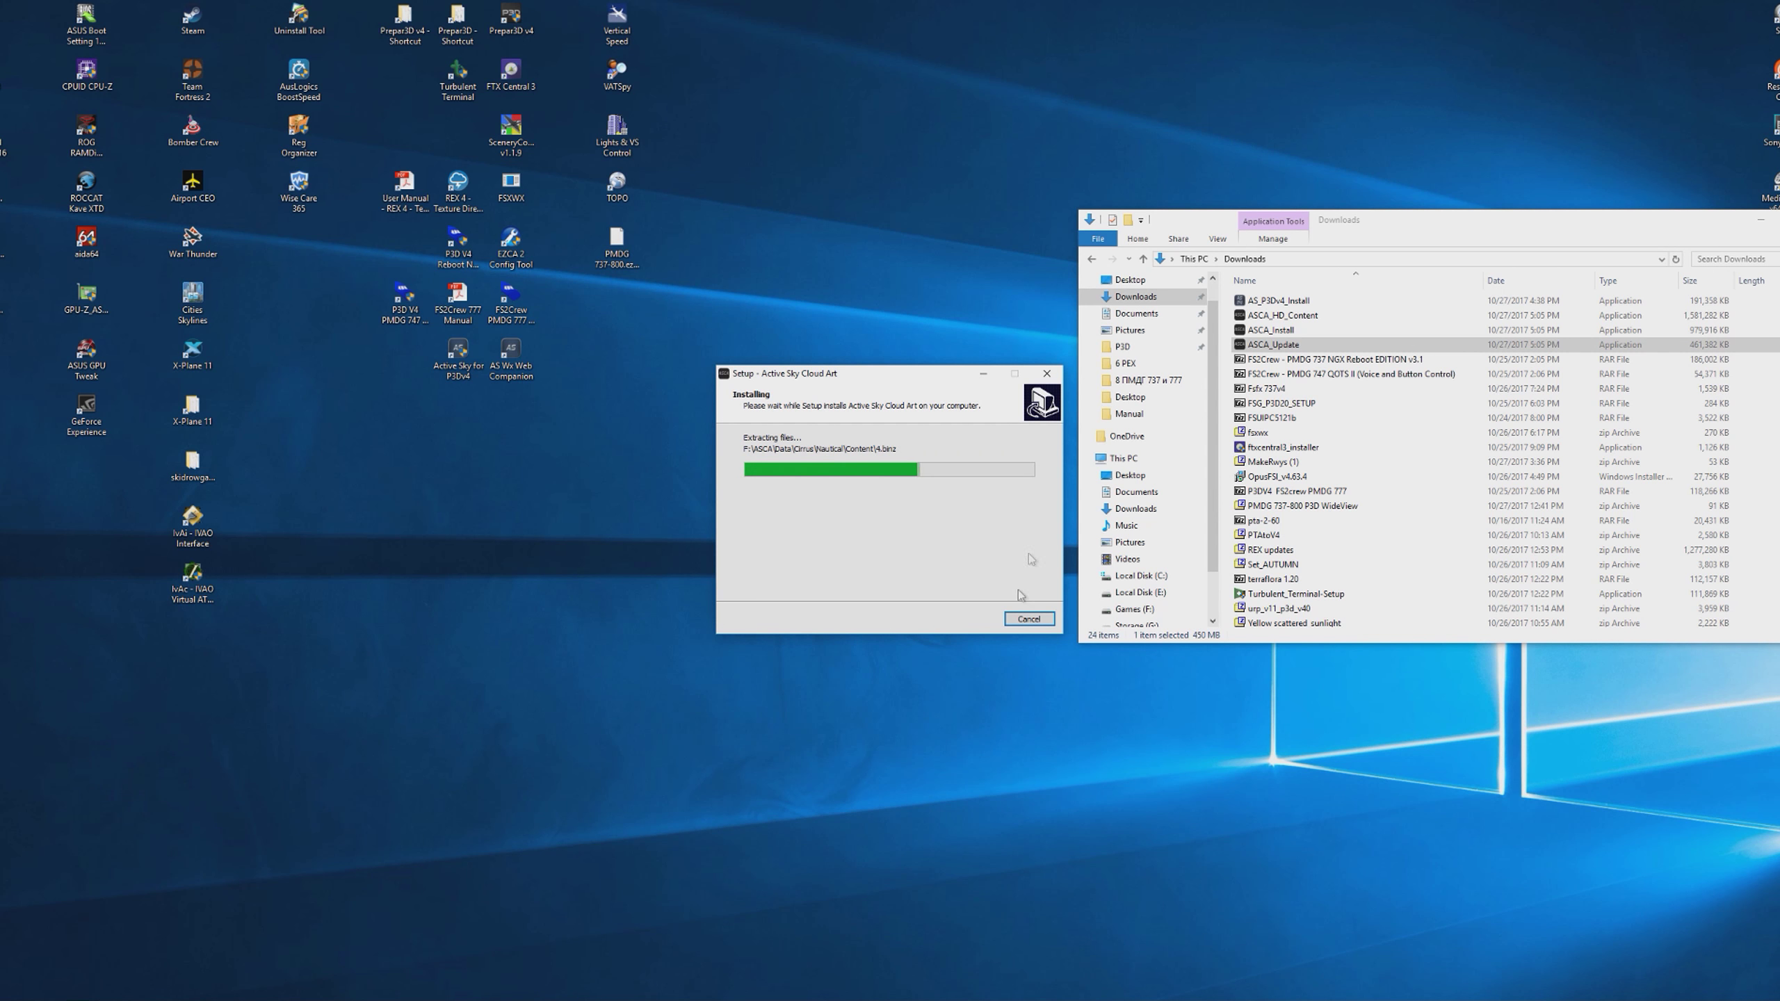
{"action": "left_click", "coordinate": [869, 493]}
{"action": "left_click", "coordinate": [971, 621]}
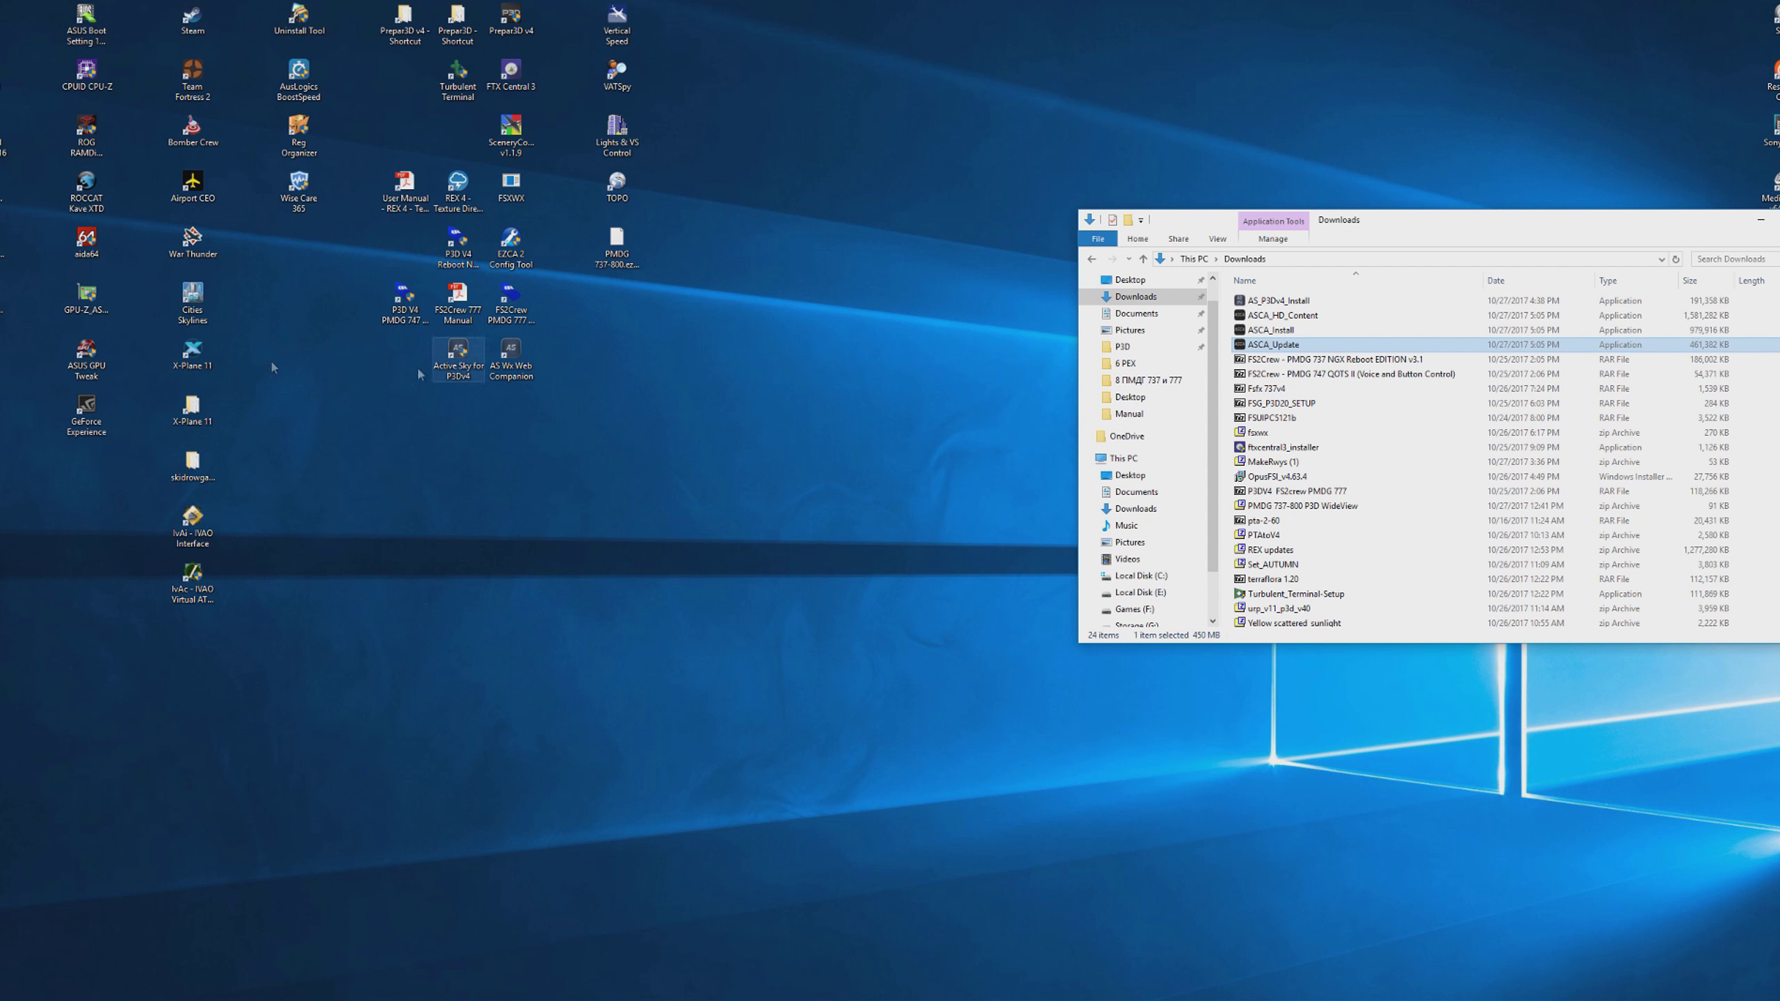
- Launch Active Sky Cloud Art from the desktop, allow it to run, and dismiss the ASCA News message
{"action": "left_click", "coordinate": [409, 363]}
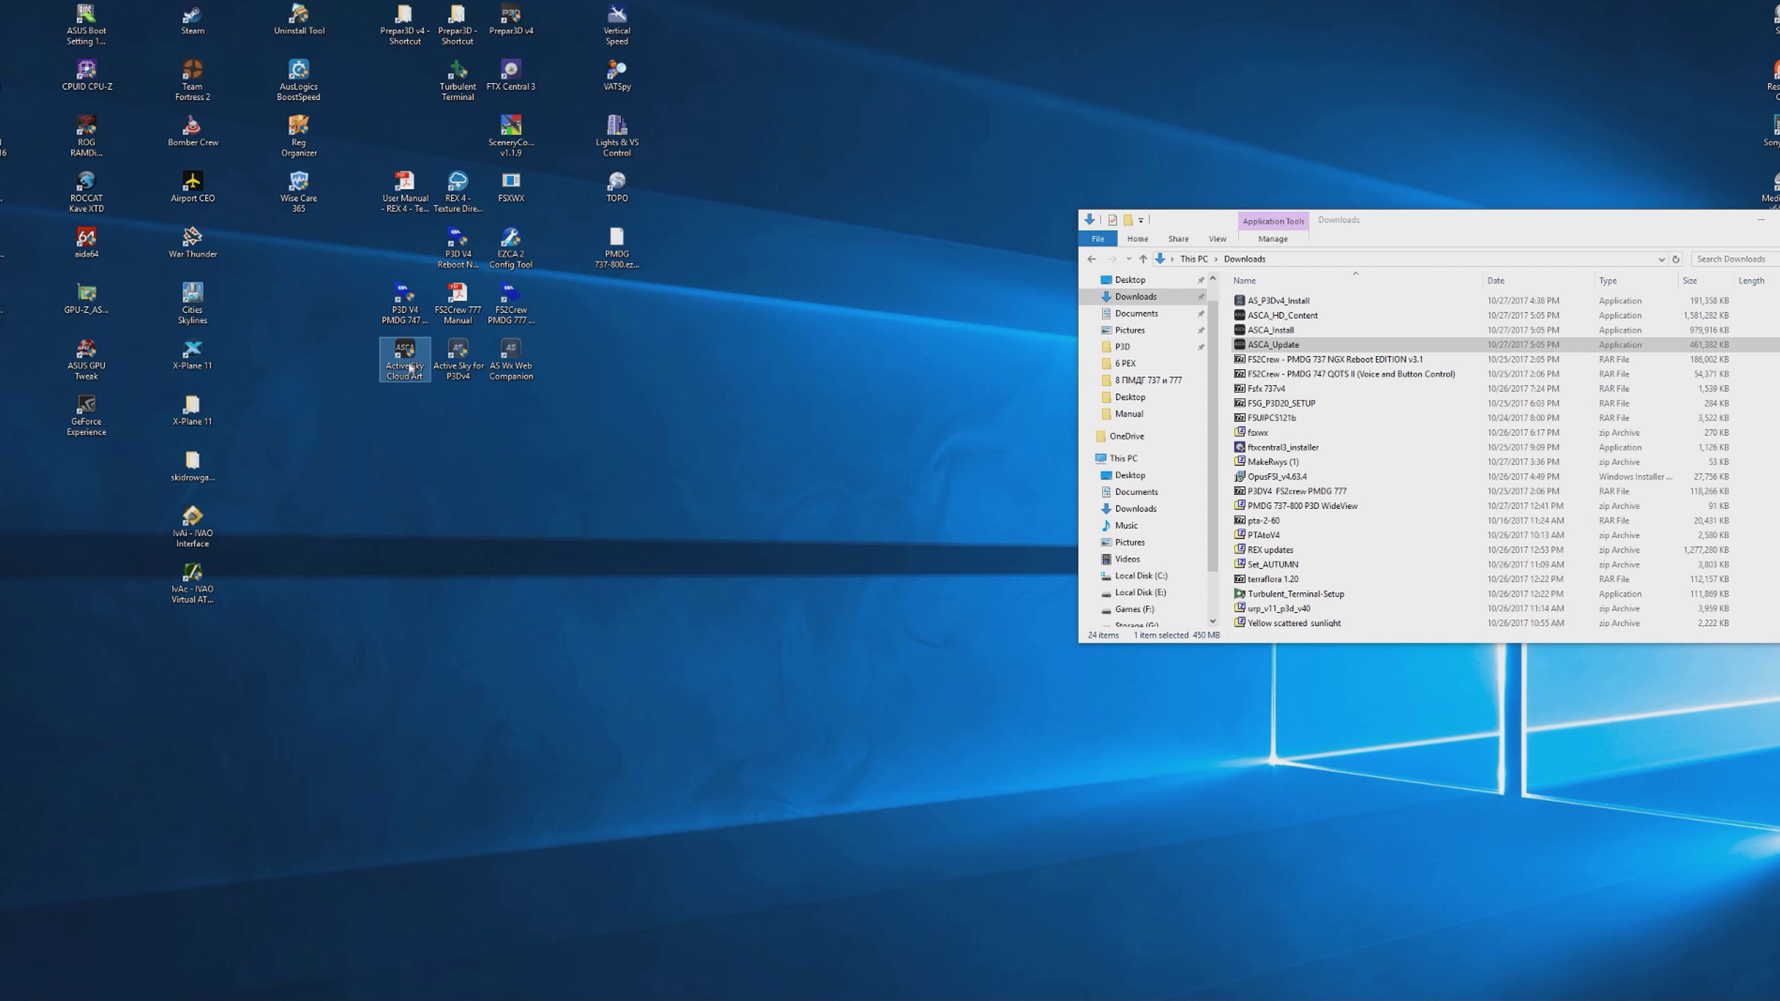
{"action": "double_click", "coordinate": [410, 365]}
{"action": "left_click", "coordinate": [840, 593]}
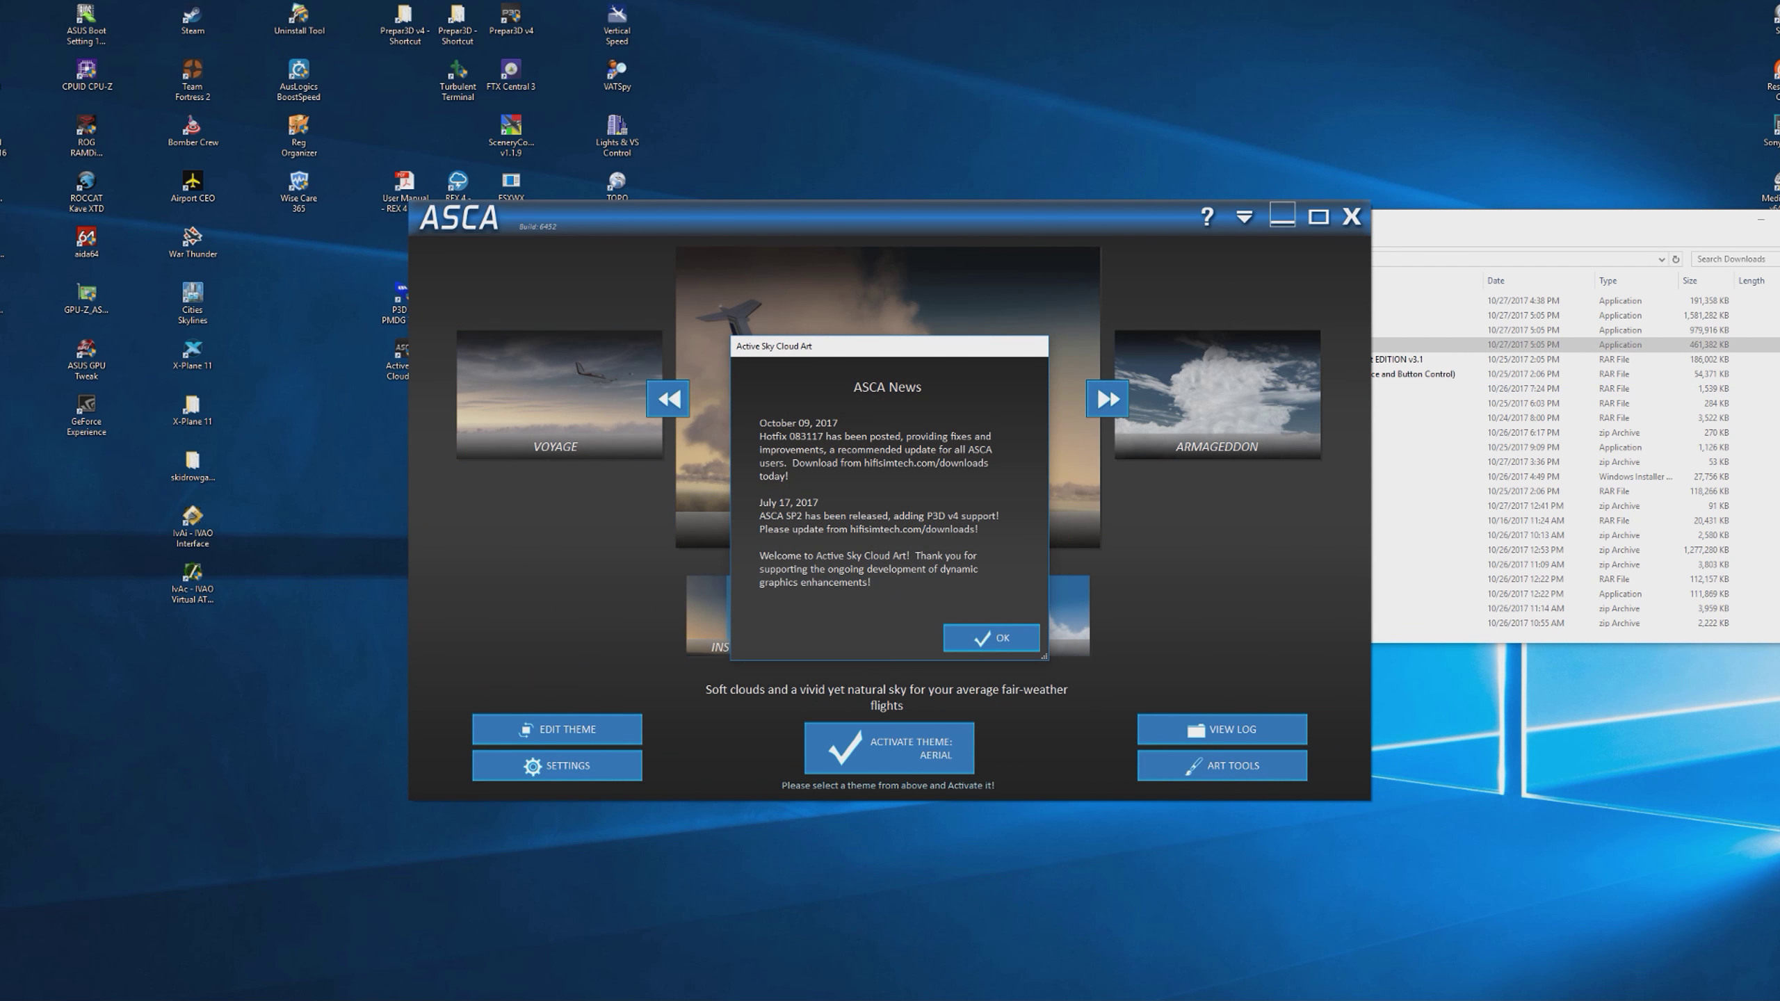
{"action": "left_click", "coordinate": [997, 642]}
{"action": "left_click", "coordinate": [995, 640]}
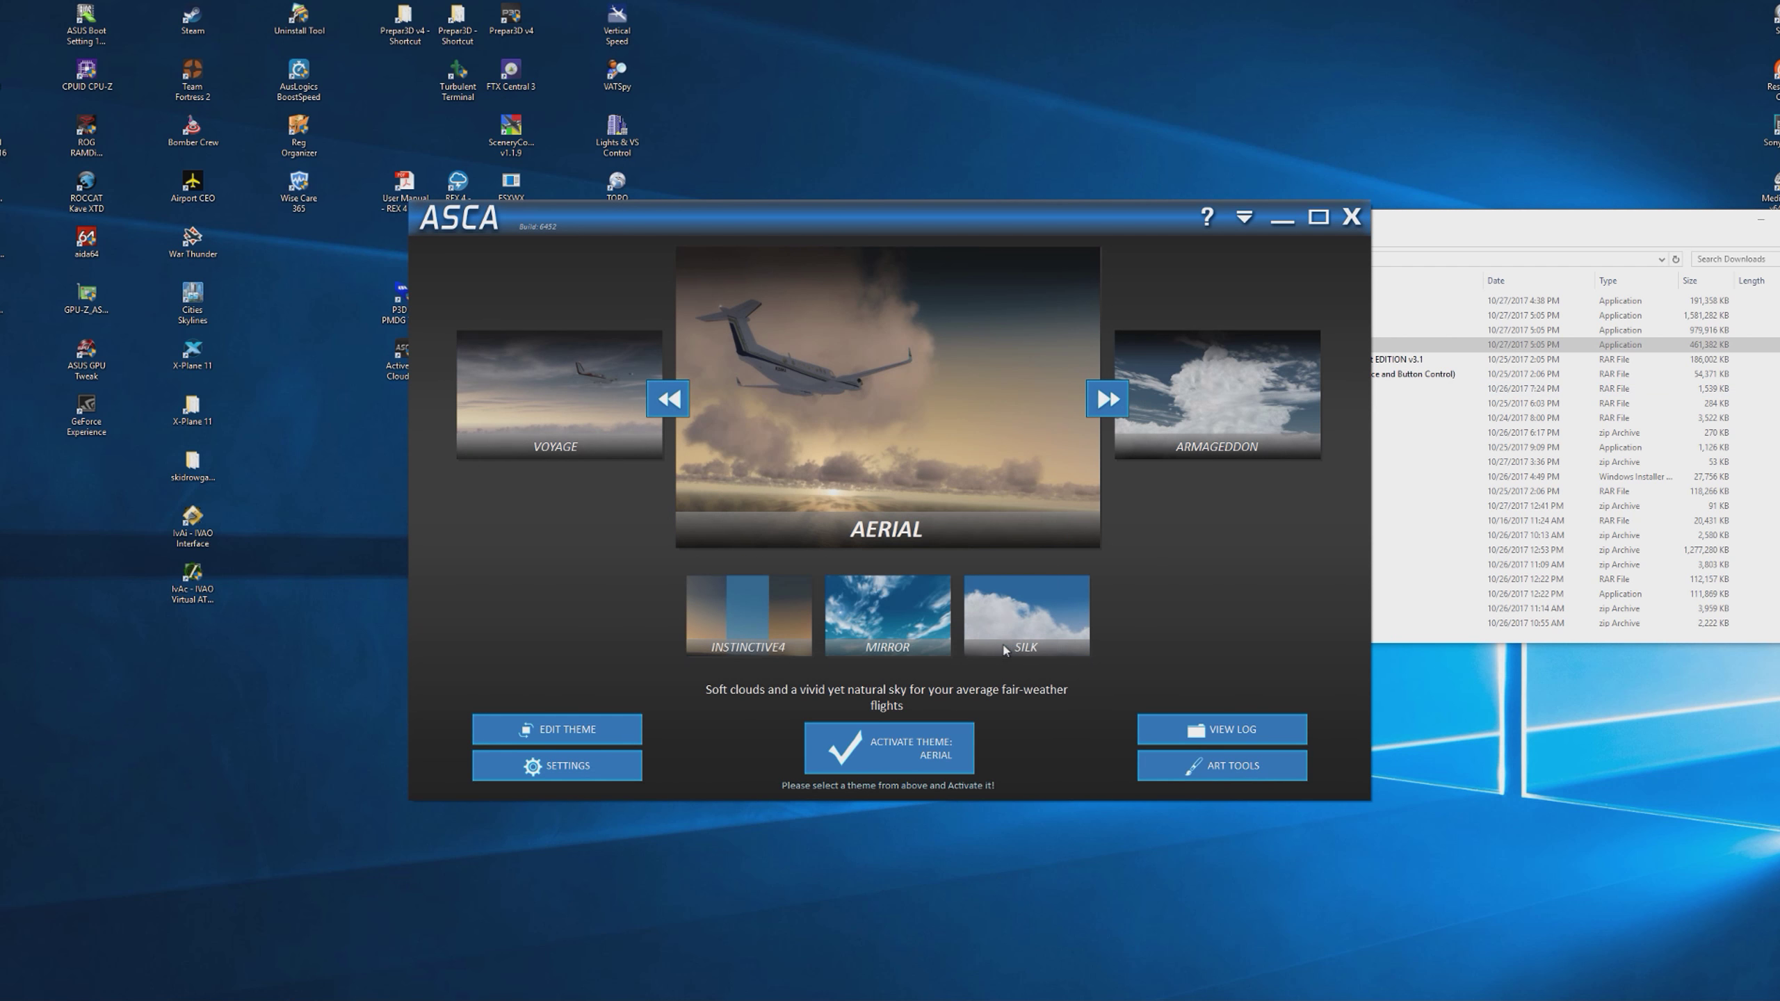
- Browse to the Global Automatic theme, activate it, and decline changing the simulator's TEXTURE_MAX_LOAD setting to 2048
{"action": "left_click", "coordinate": [1109, 404]}
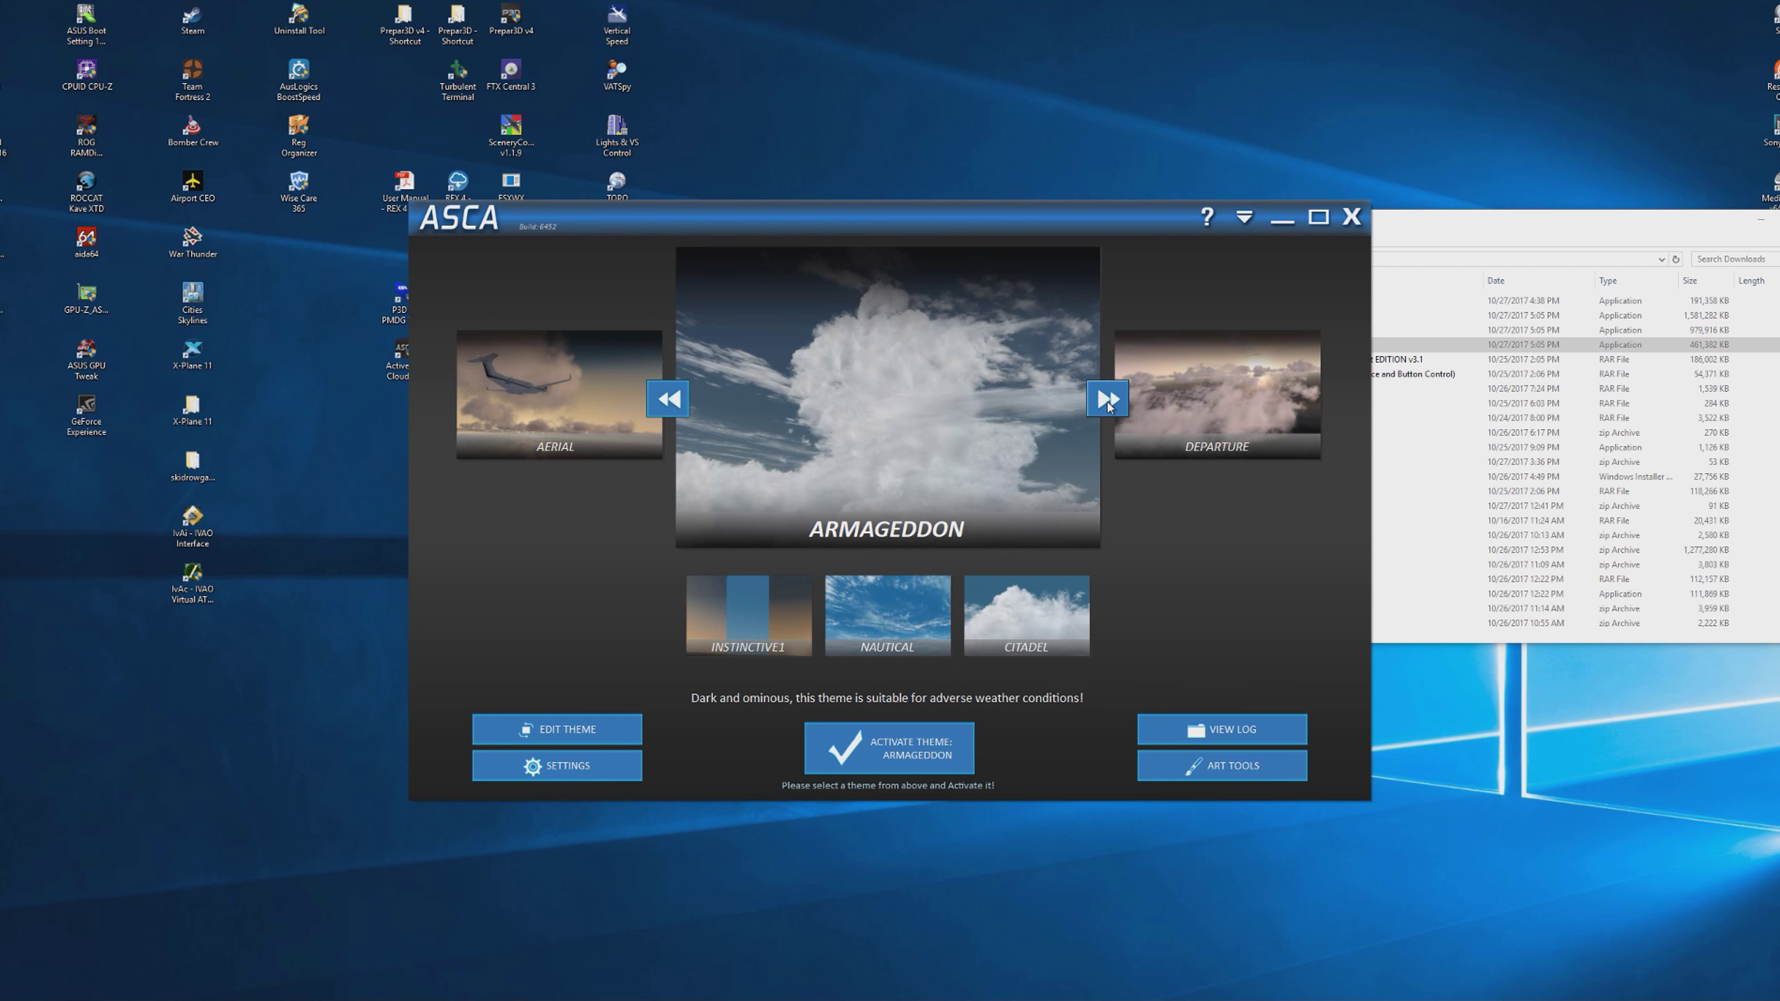
{"action": "left_click", "coordinate": [1108, 405]}
{"action": "left_click", "coordinate": [1106, 399]}
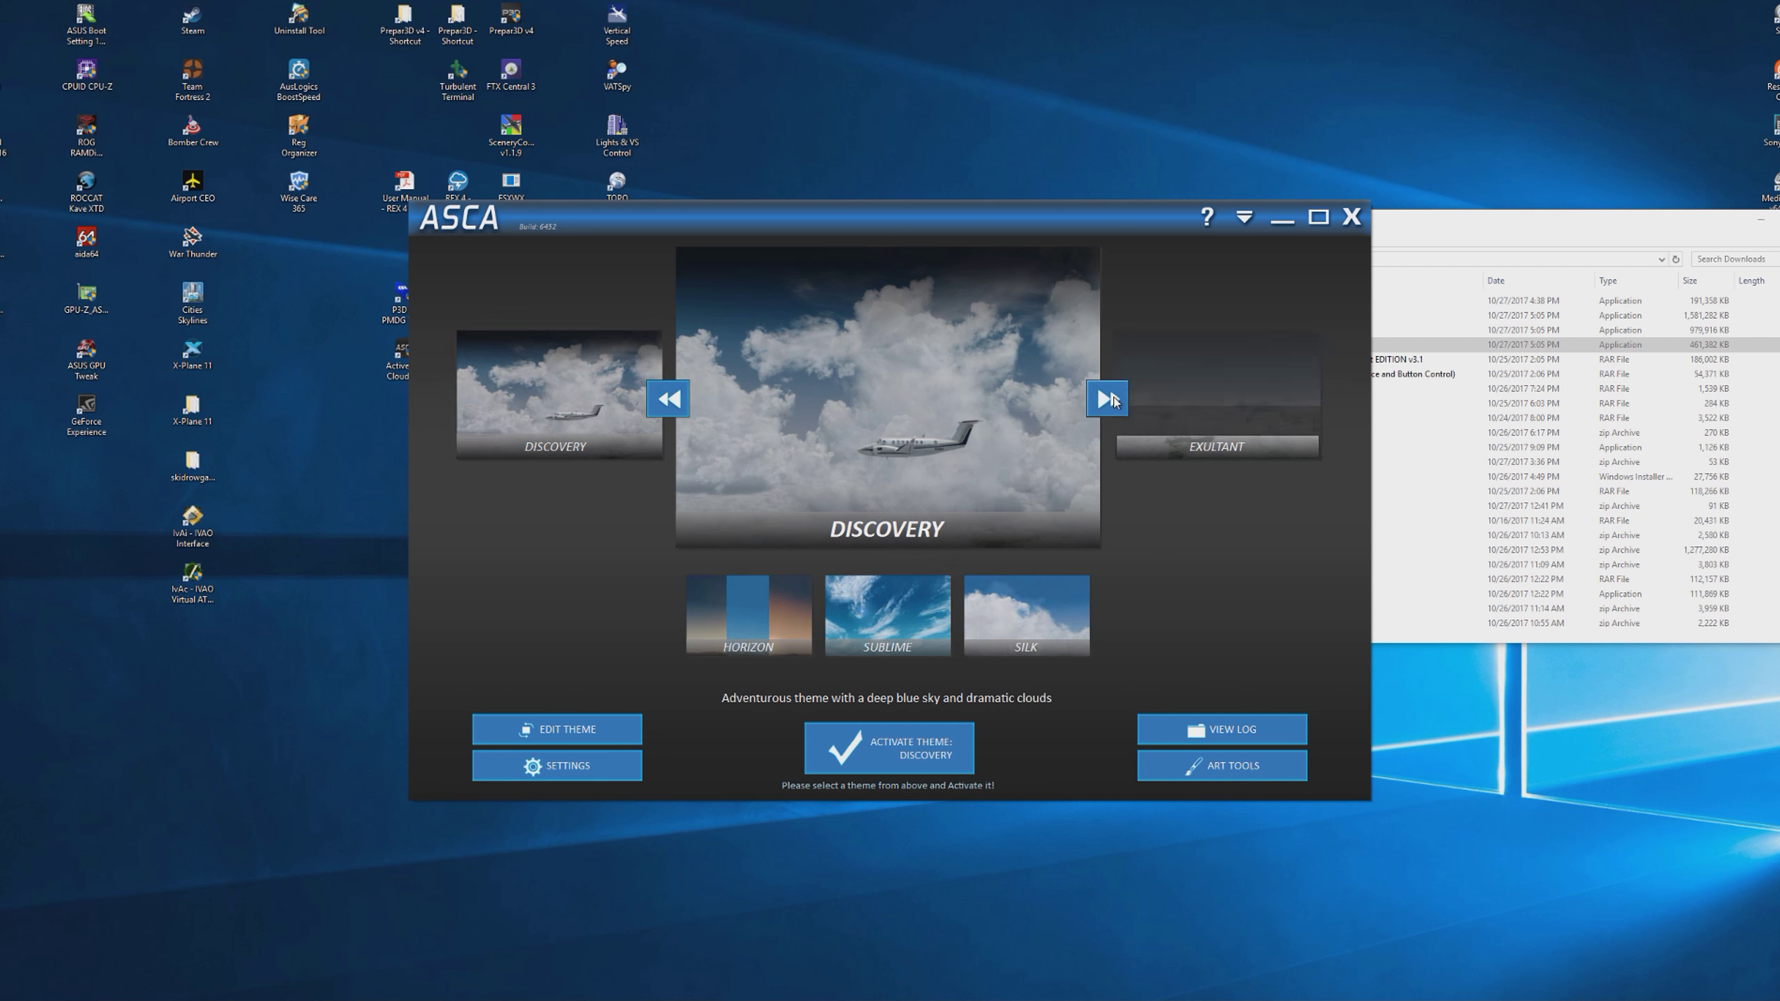
{"action": "left_click", "coordinate": [1107, 399]}
{"action": "left_click", "coordinate": [1107, 399]}
{"action": "left_click", "coordinate": [1113, 400]}
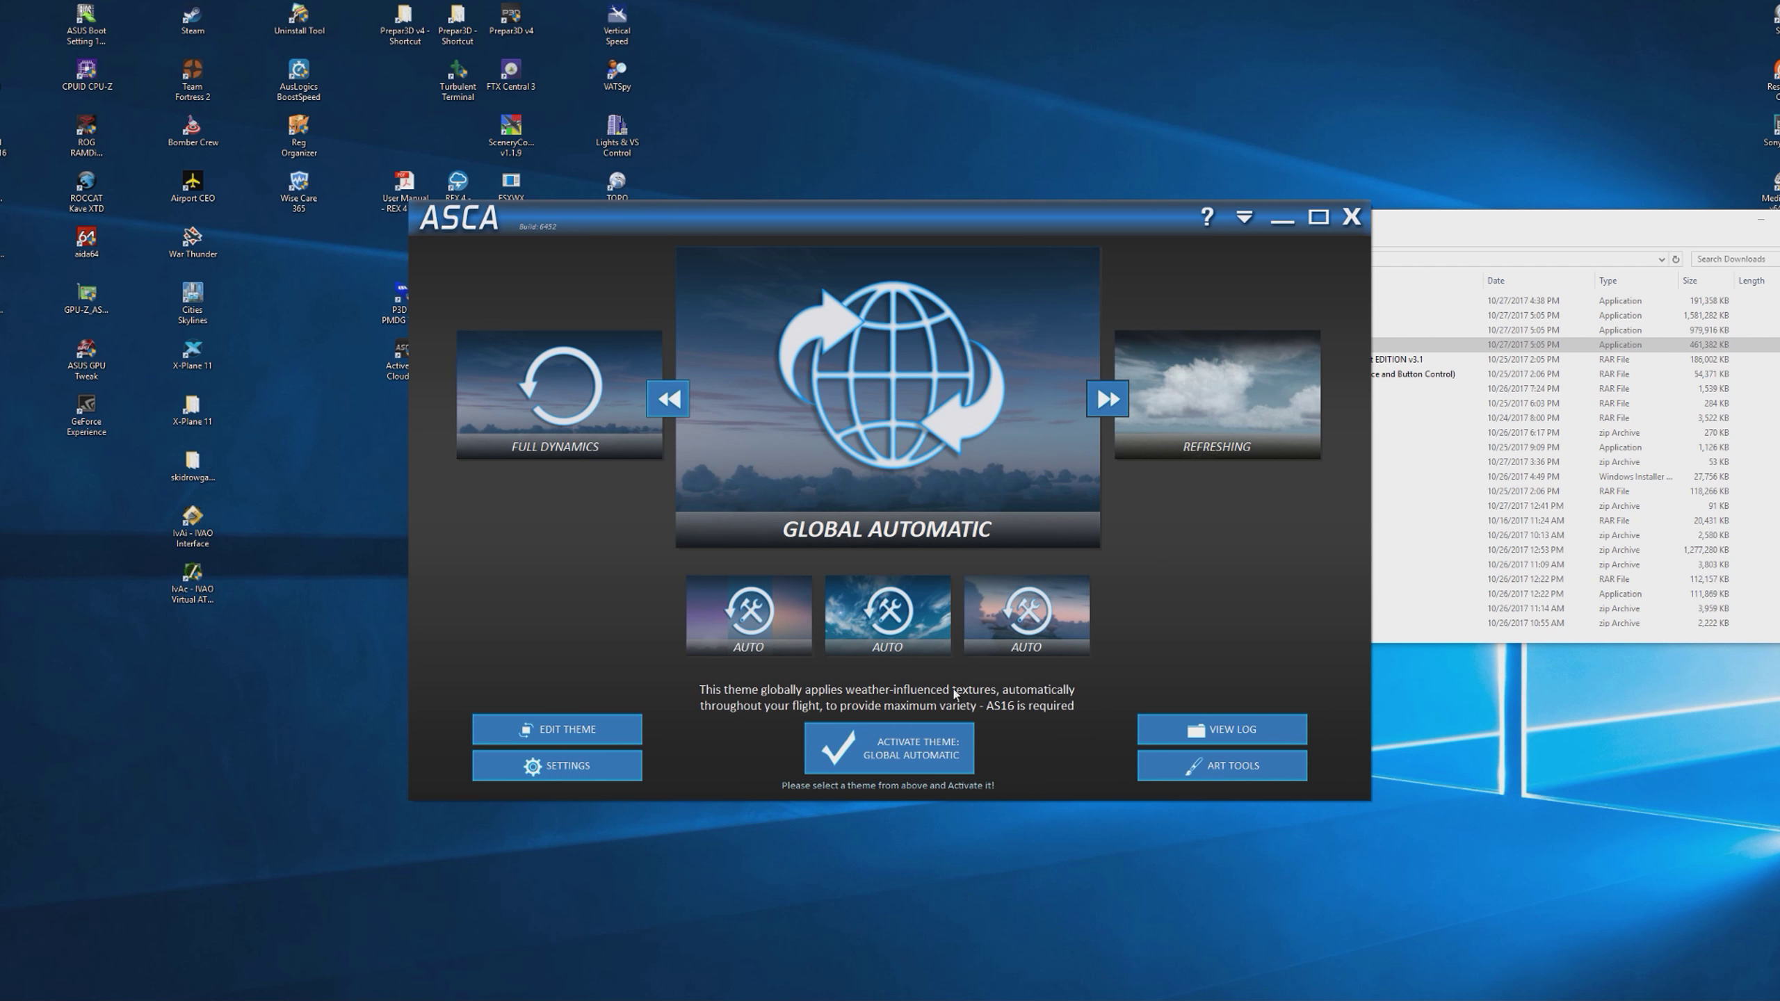
{"action": "left_click", "coordinate": [904, 753]}
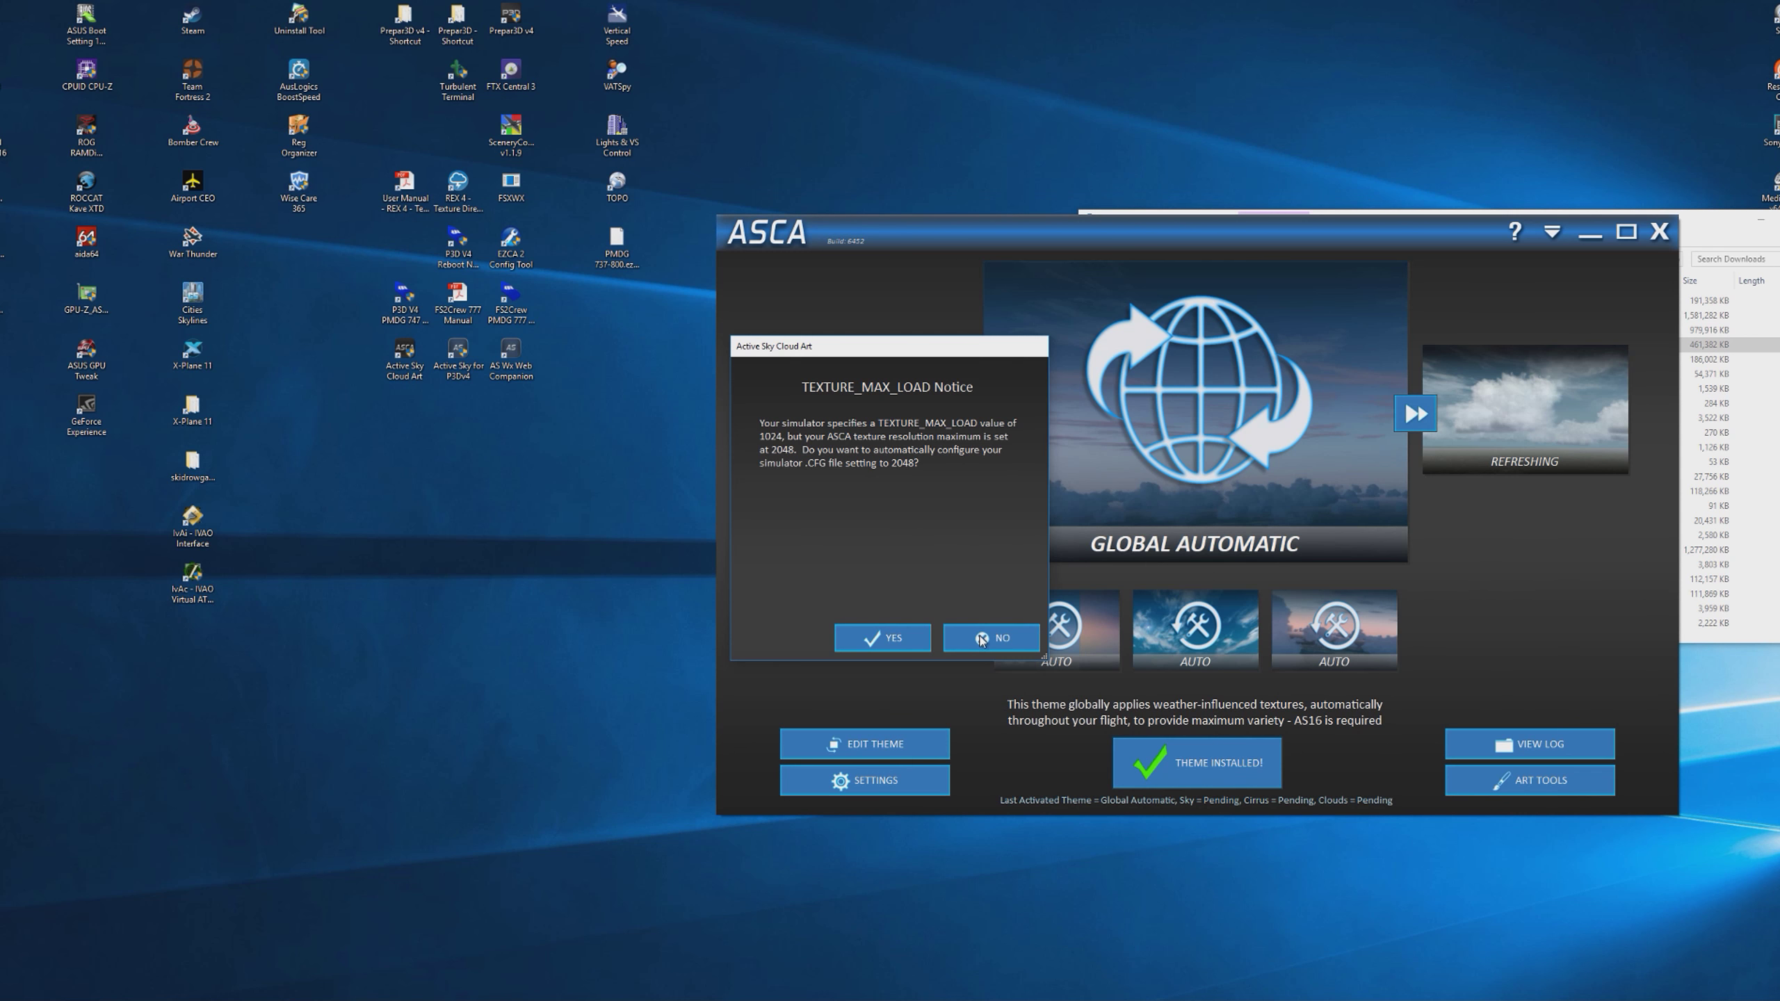
{"action": "left_click", "coordinate": [989, 642]}
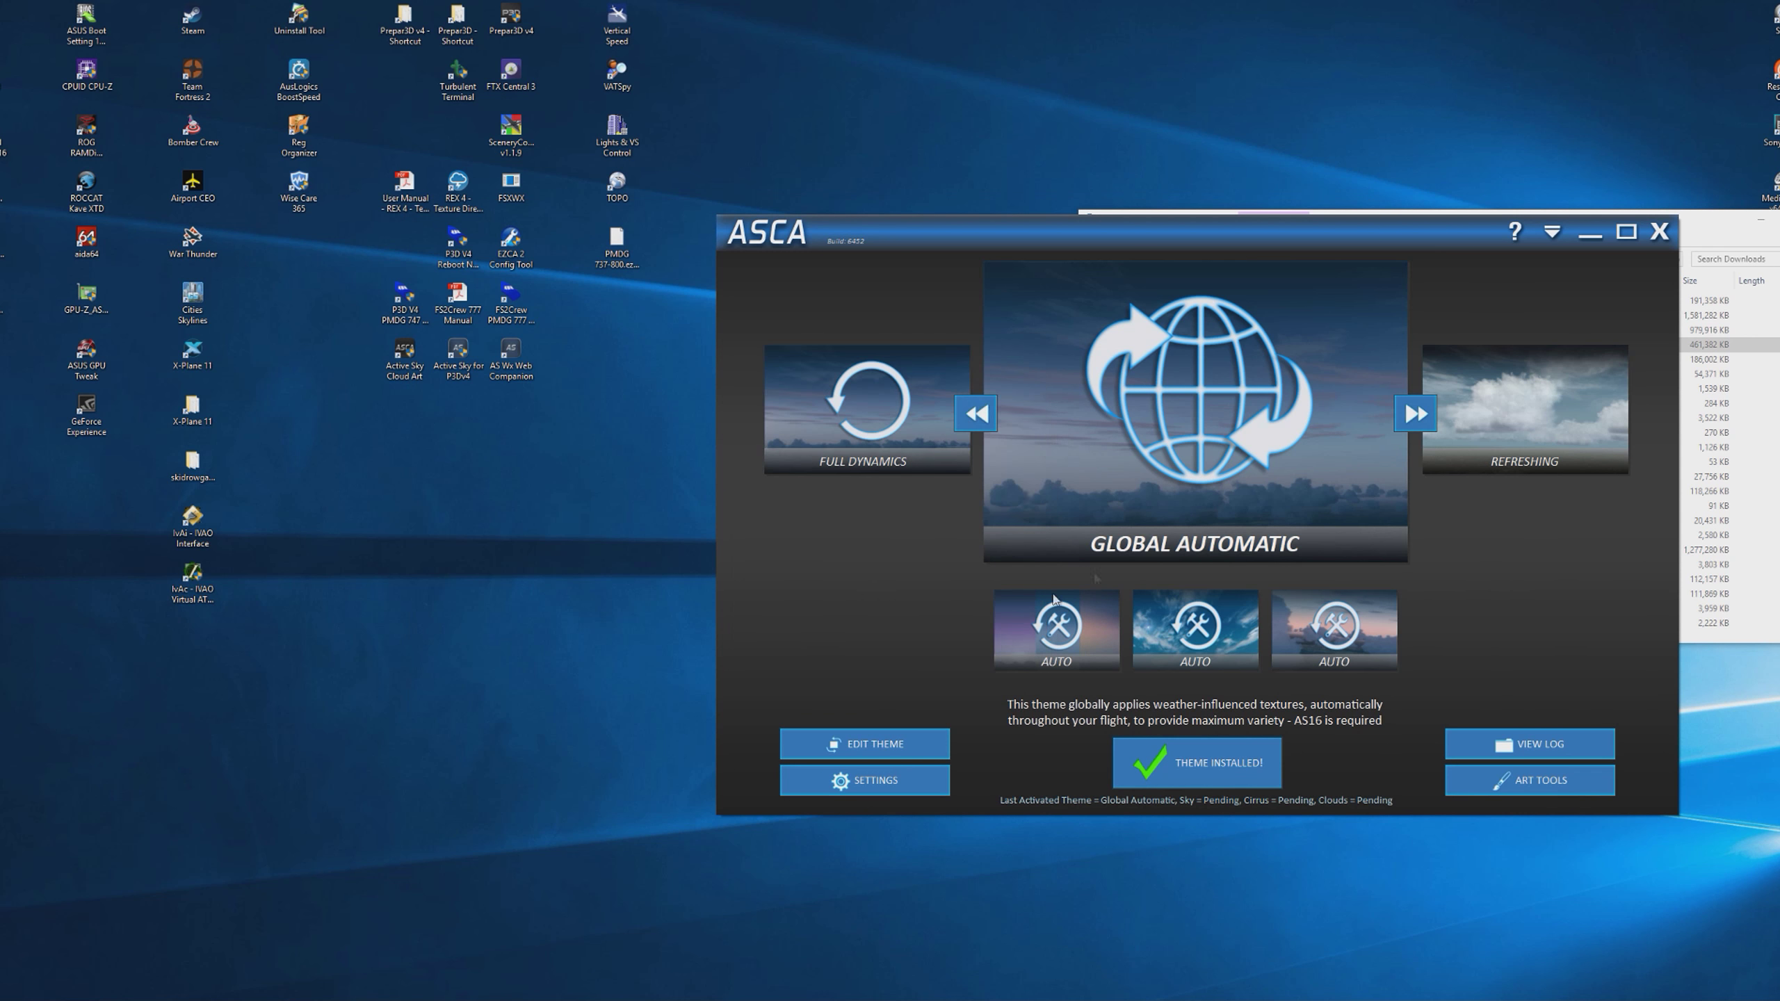
- In the ASCA settings, disable the Sky Colors content and reduce Full Dynamics Overcast quality to 256x256 (DXT)
{"action": "left_click", "coordinate": [909, 778]}
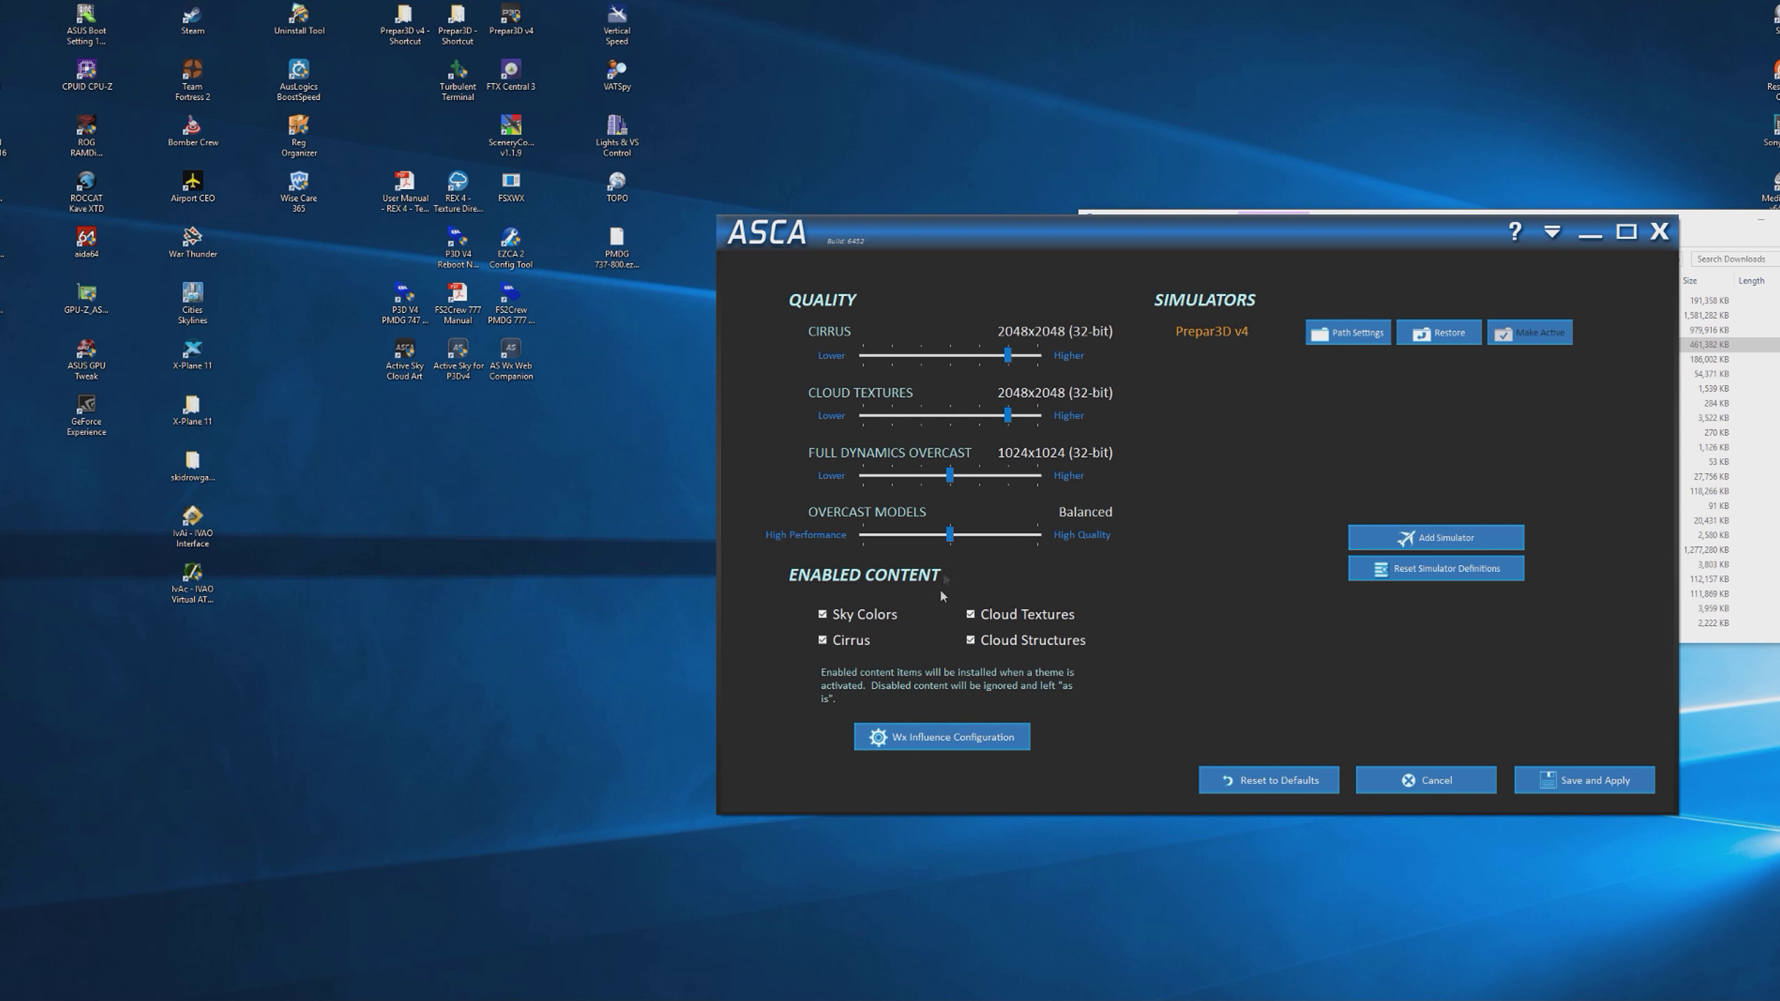
{"action": "left_click", "coordinate": [819, 614]}
{"action": "left_click", "coordinate": [866, 477]}
{"action": "left_click", "coordinate": [867, 478]}
{"action": "left_click", "coordinate": [866, 477]}
- Set the Cloud Textures quality to 512x512 (DXT) and the Cirrus quality to 1024x1024 (DXT)
{"action": "left_click", "coordinate": [901, 416]}
{"action": "left_click", "coordinate": [911, 416]}
{"action": "left_click", "coordinate": [911, 416]}
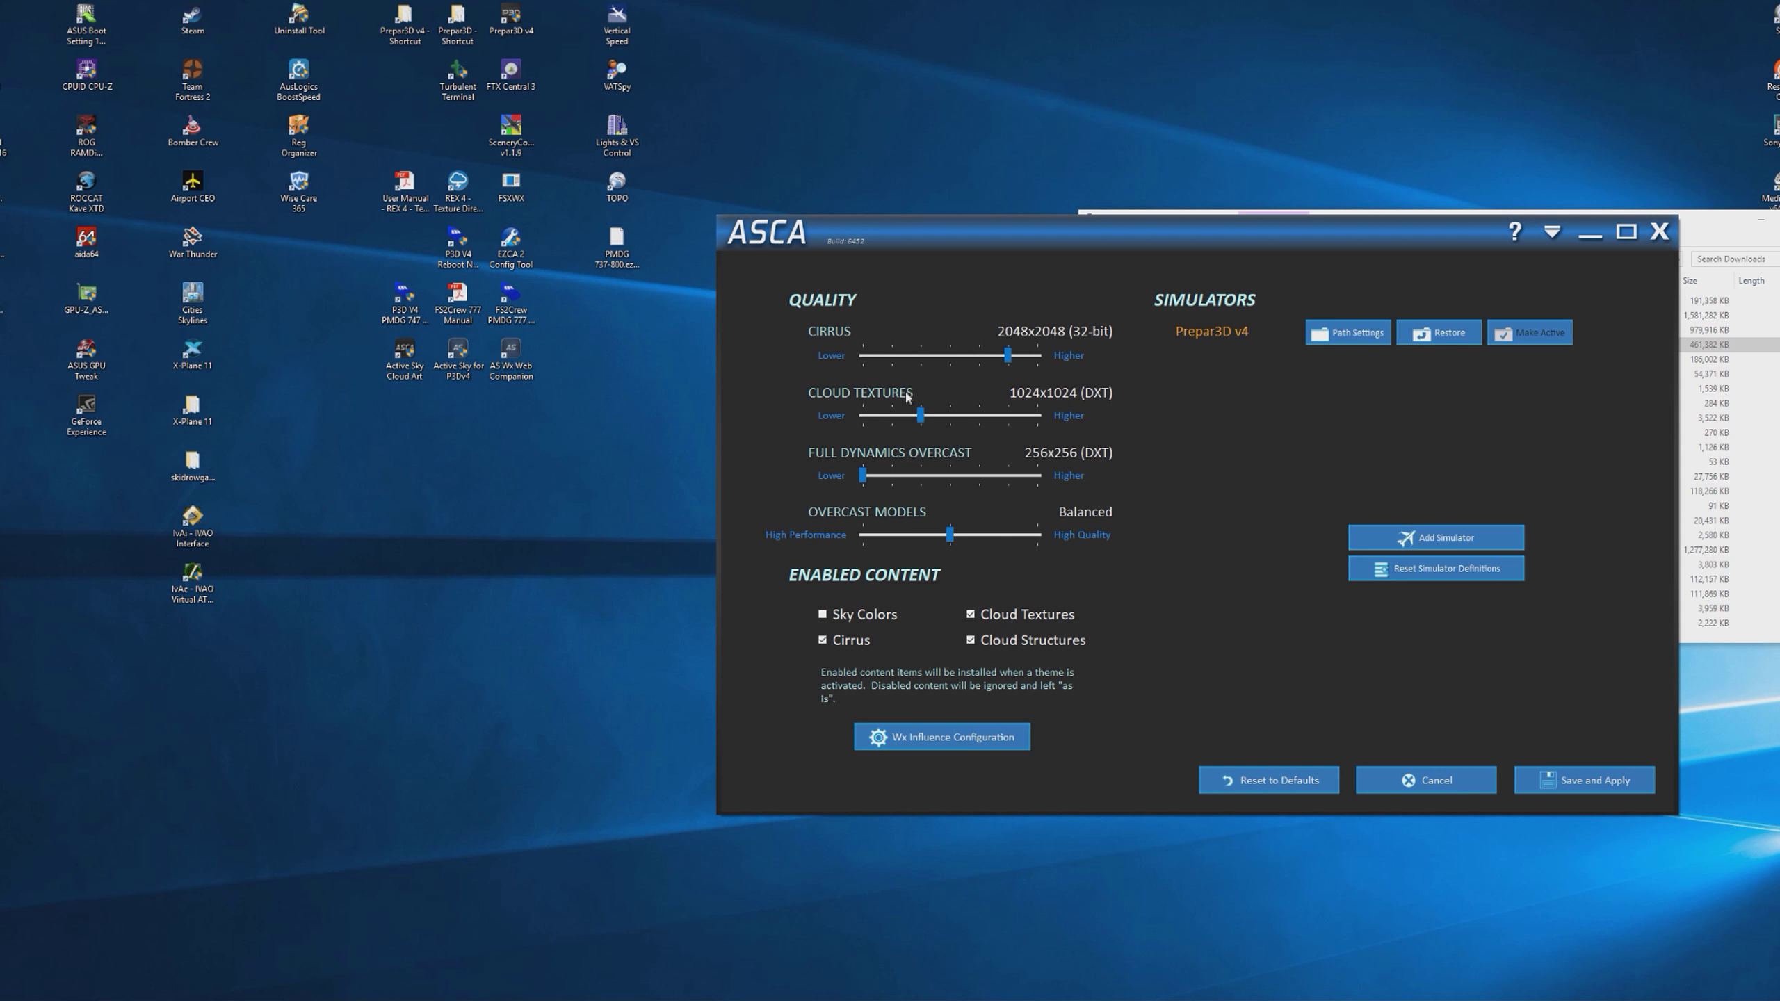
{"action": "left_click", "coordinate": [905, 418]}
{"action": "left_click", "coordinate": [914, 354]}
{"action": "left_click", "coordinate": [915, 353]}
{"action": "left_click", "coordinate": [915, 354]}
{"action": "mouse_move", "coordinate": [930, 363]}
{"action": "left_mouse_down"}
{"action": "mouse_move", "coordinate": [905, 360]}
{"action": "mouse_move", "coordinate": [938, 360]}
{"action": "mouse_move", "coordinate": [919, 359]}
{"action": "left_mouse_up"}
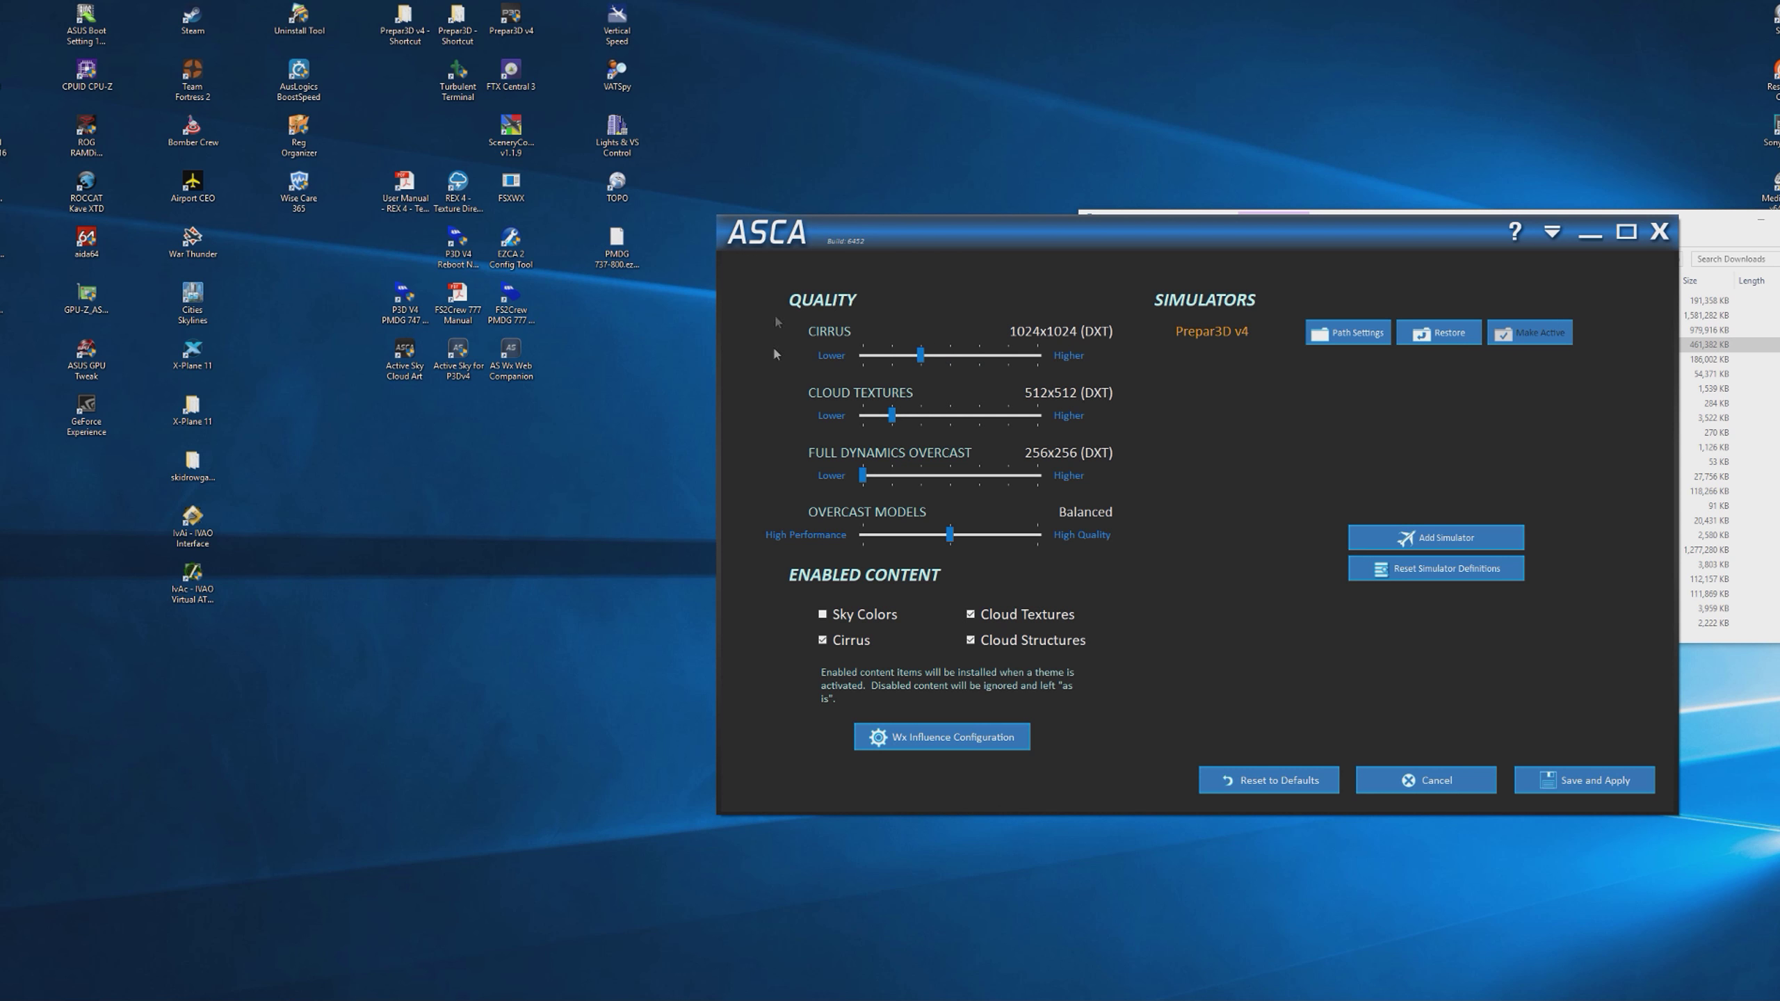
- Save and apply the content settings, dismiss the notices, and shut down Active Sky Cloud Art
{"action": "left_click", "coordinate": [1551, 778]}
{"action": "left_click", "coordinate": [1001, 639]}
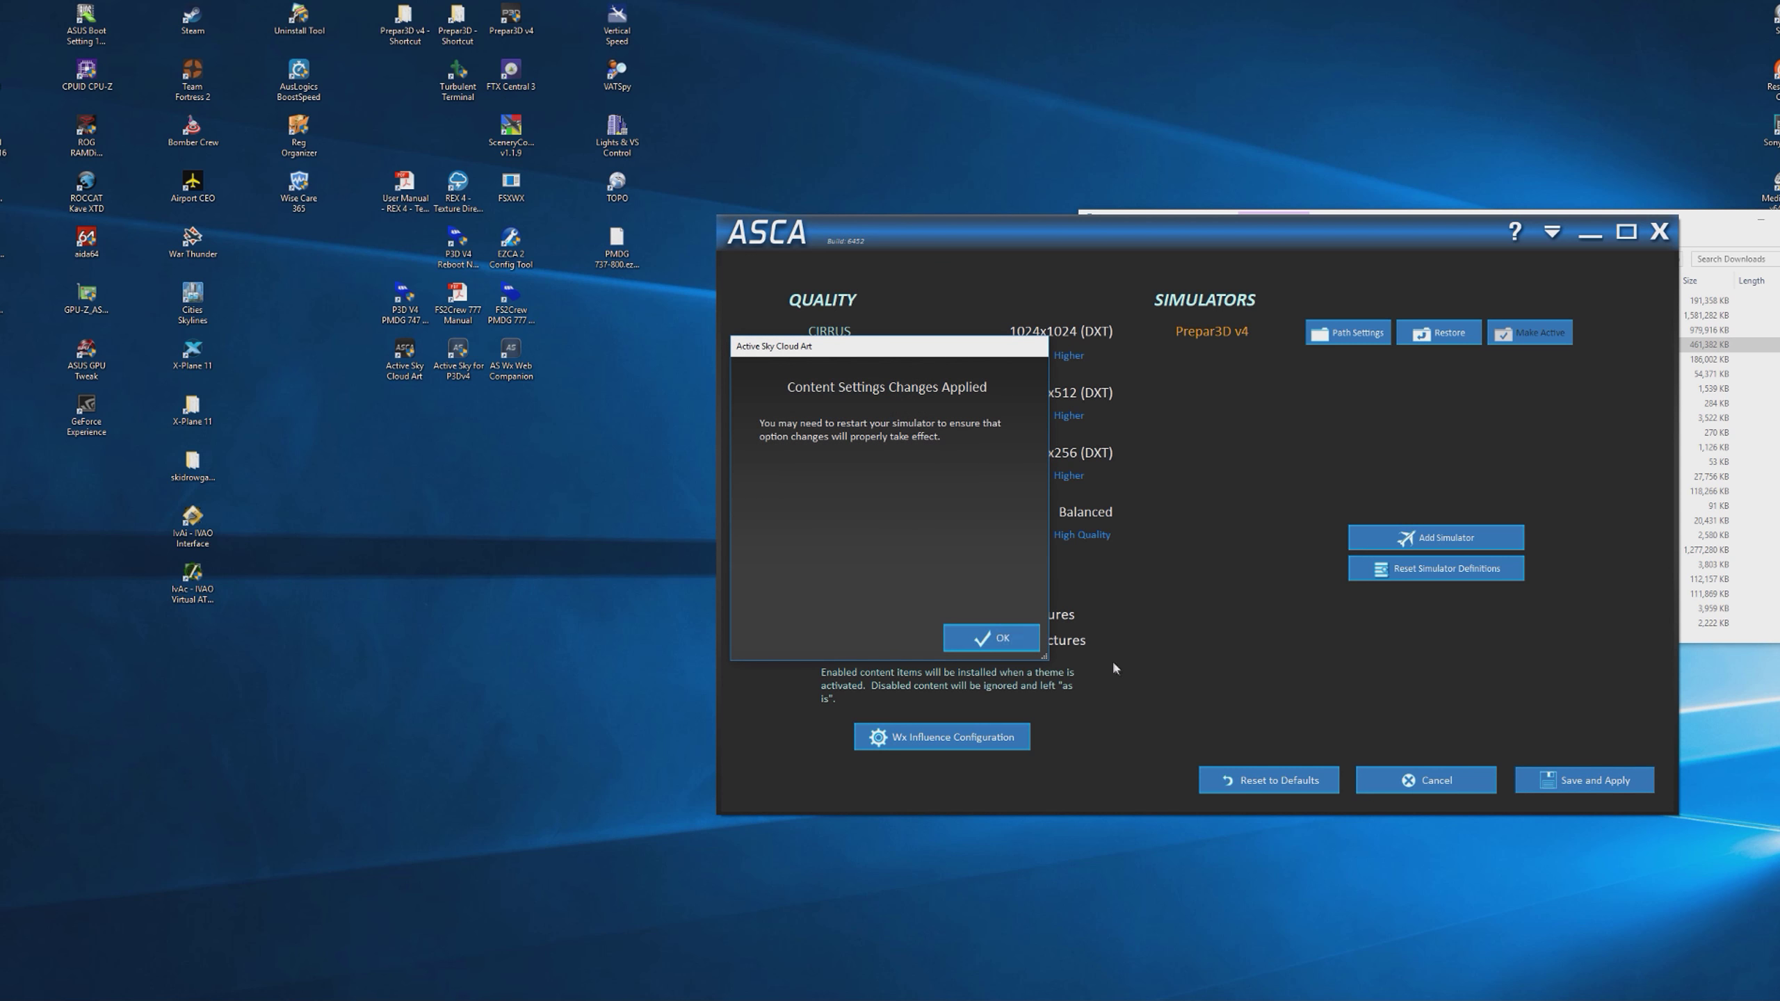
{"action": "left_click", "coordinate": [1004, 638]}
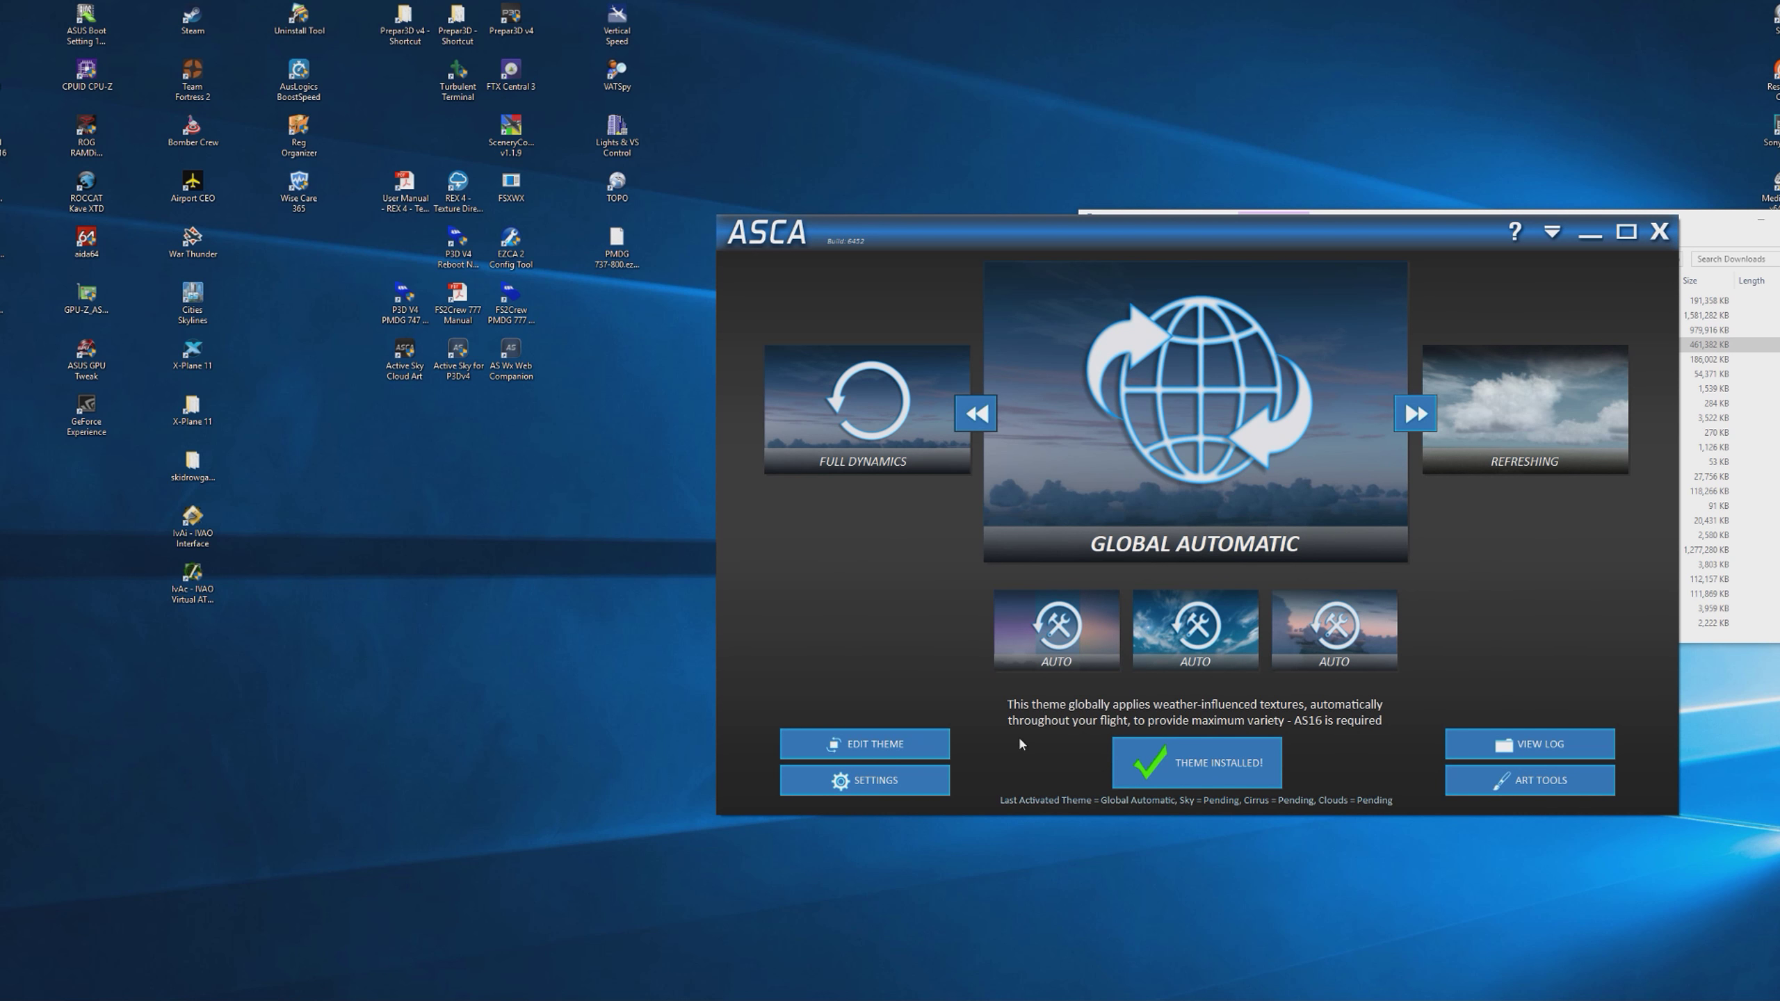
{"action": "left_click", "coordinate": [1658, 233]}
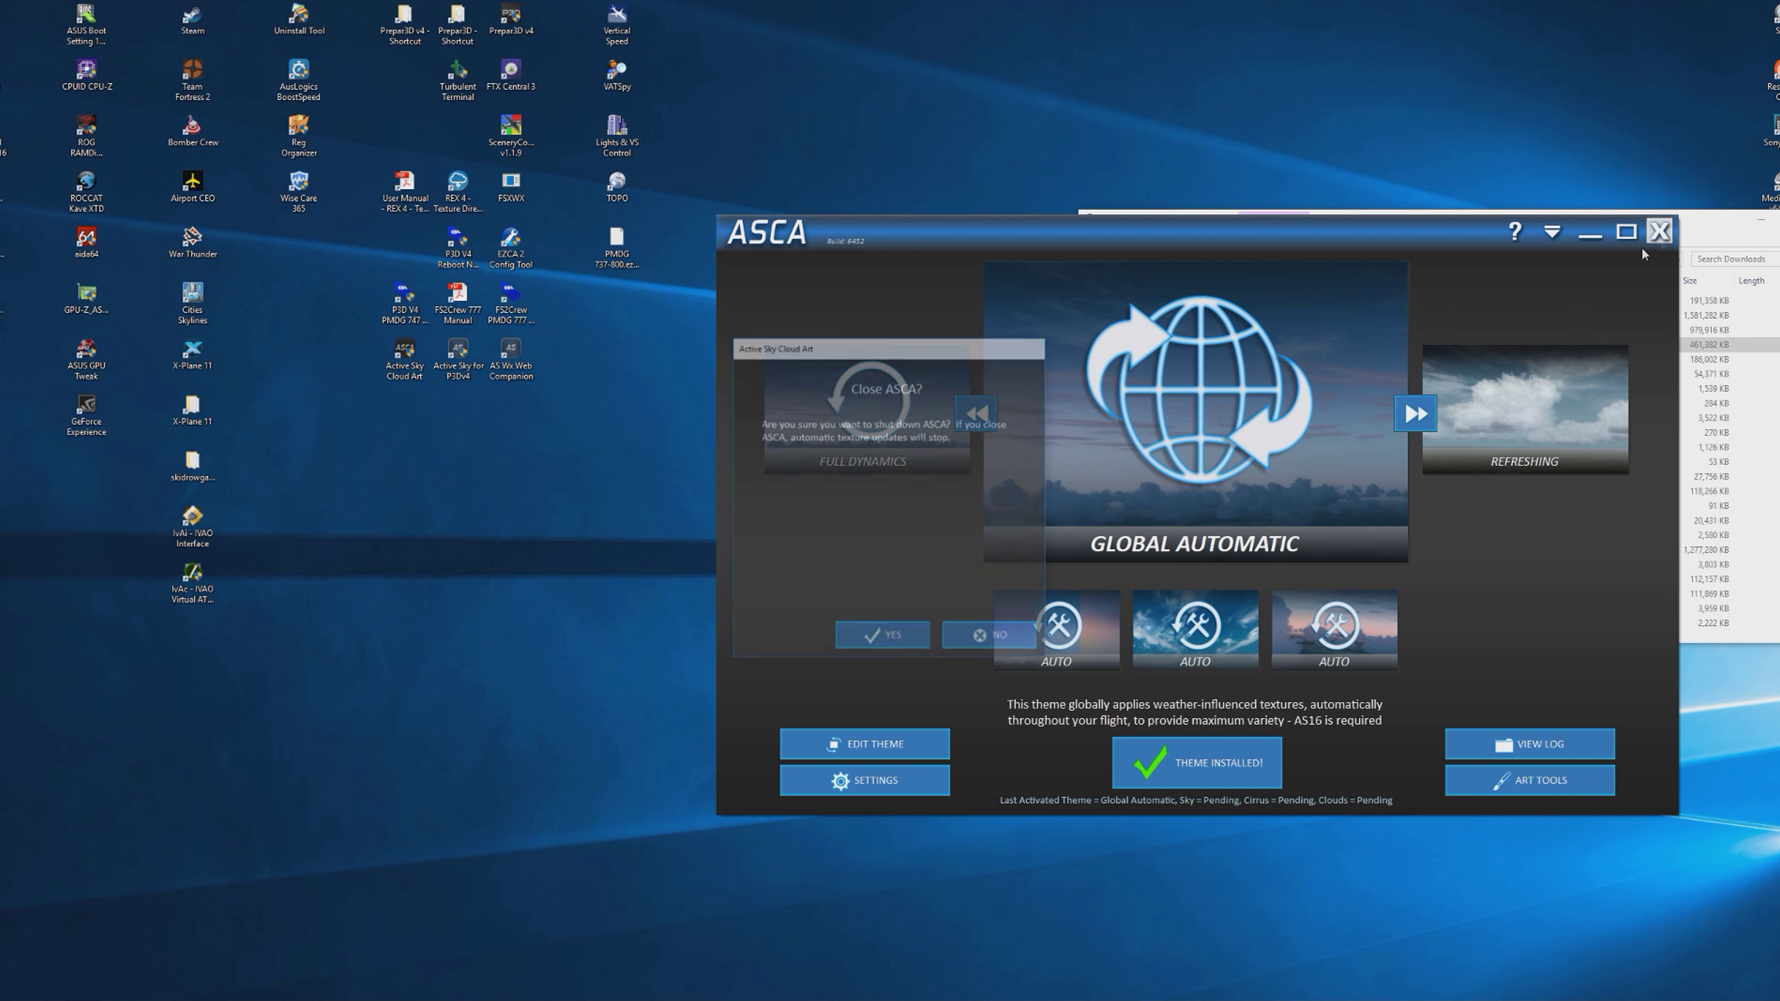
{"action": "left_click", "coordinate": [904, 640]}
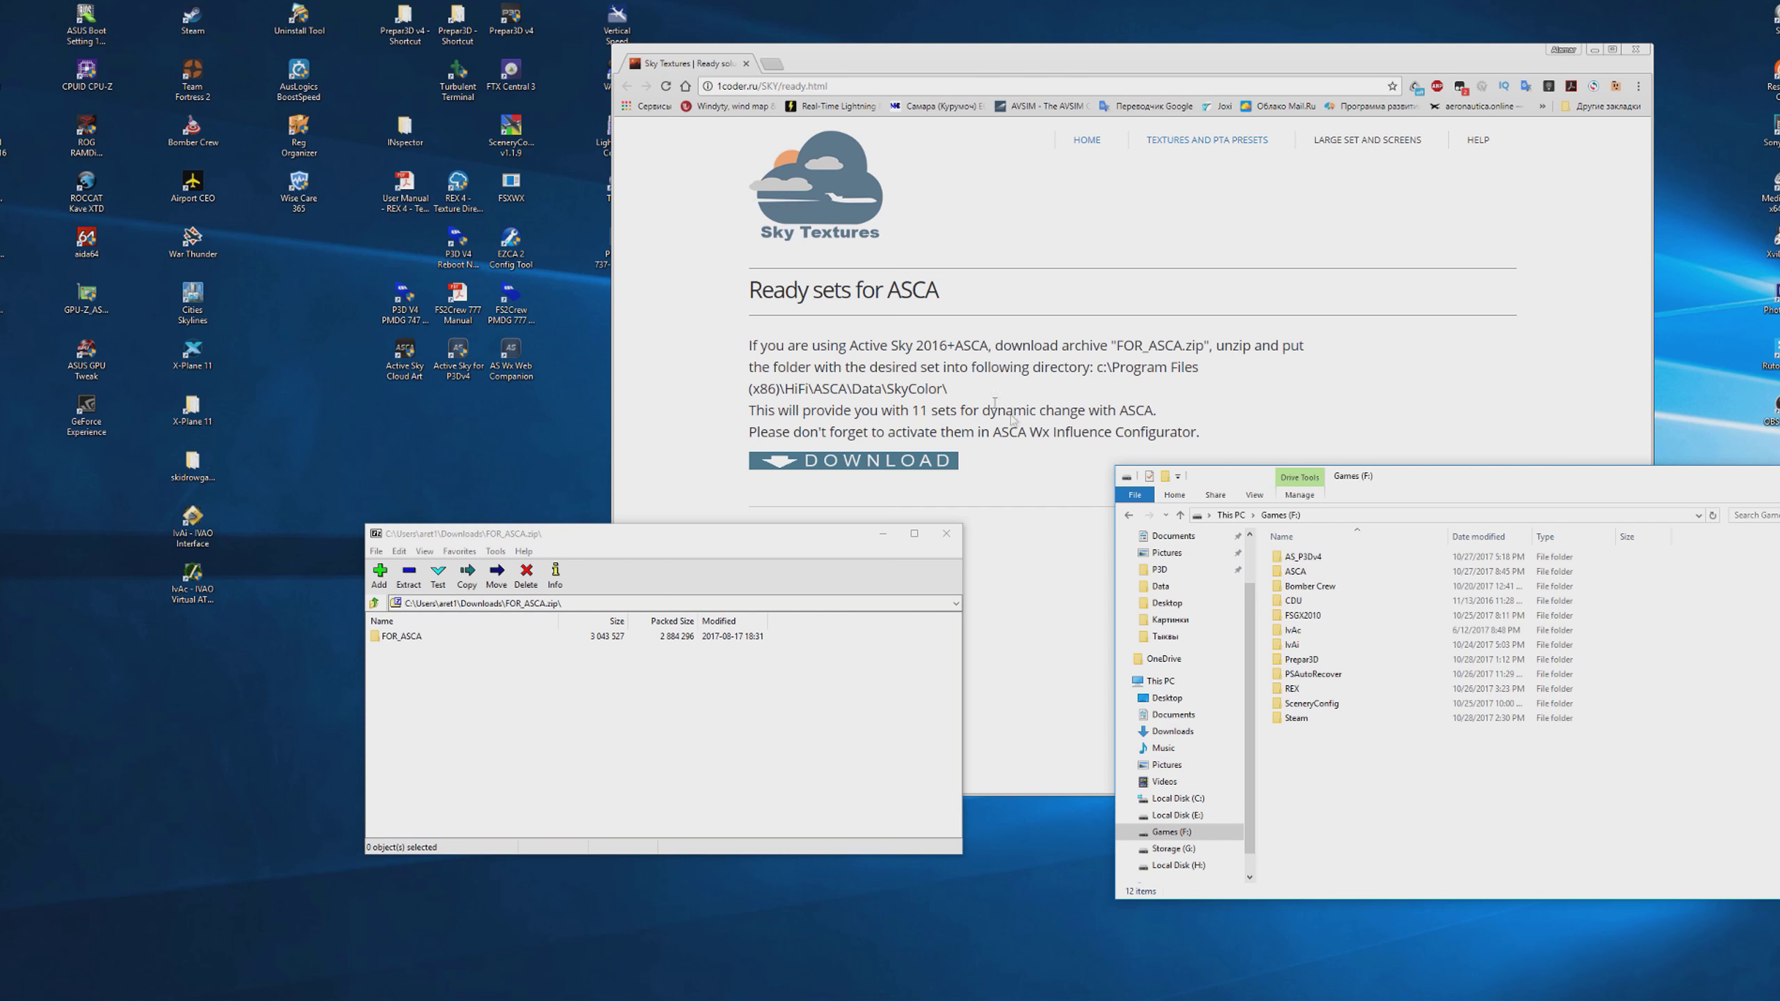
- Arrange the FOR_ASCA.zip archive window beside File Explorer and open the ASCA\Data\SkyColor folder on the Games (F:) drive
{"action": "left_click", "coordinate": [1030, 324]}
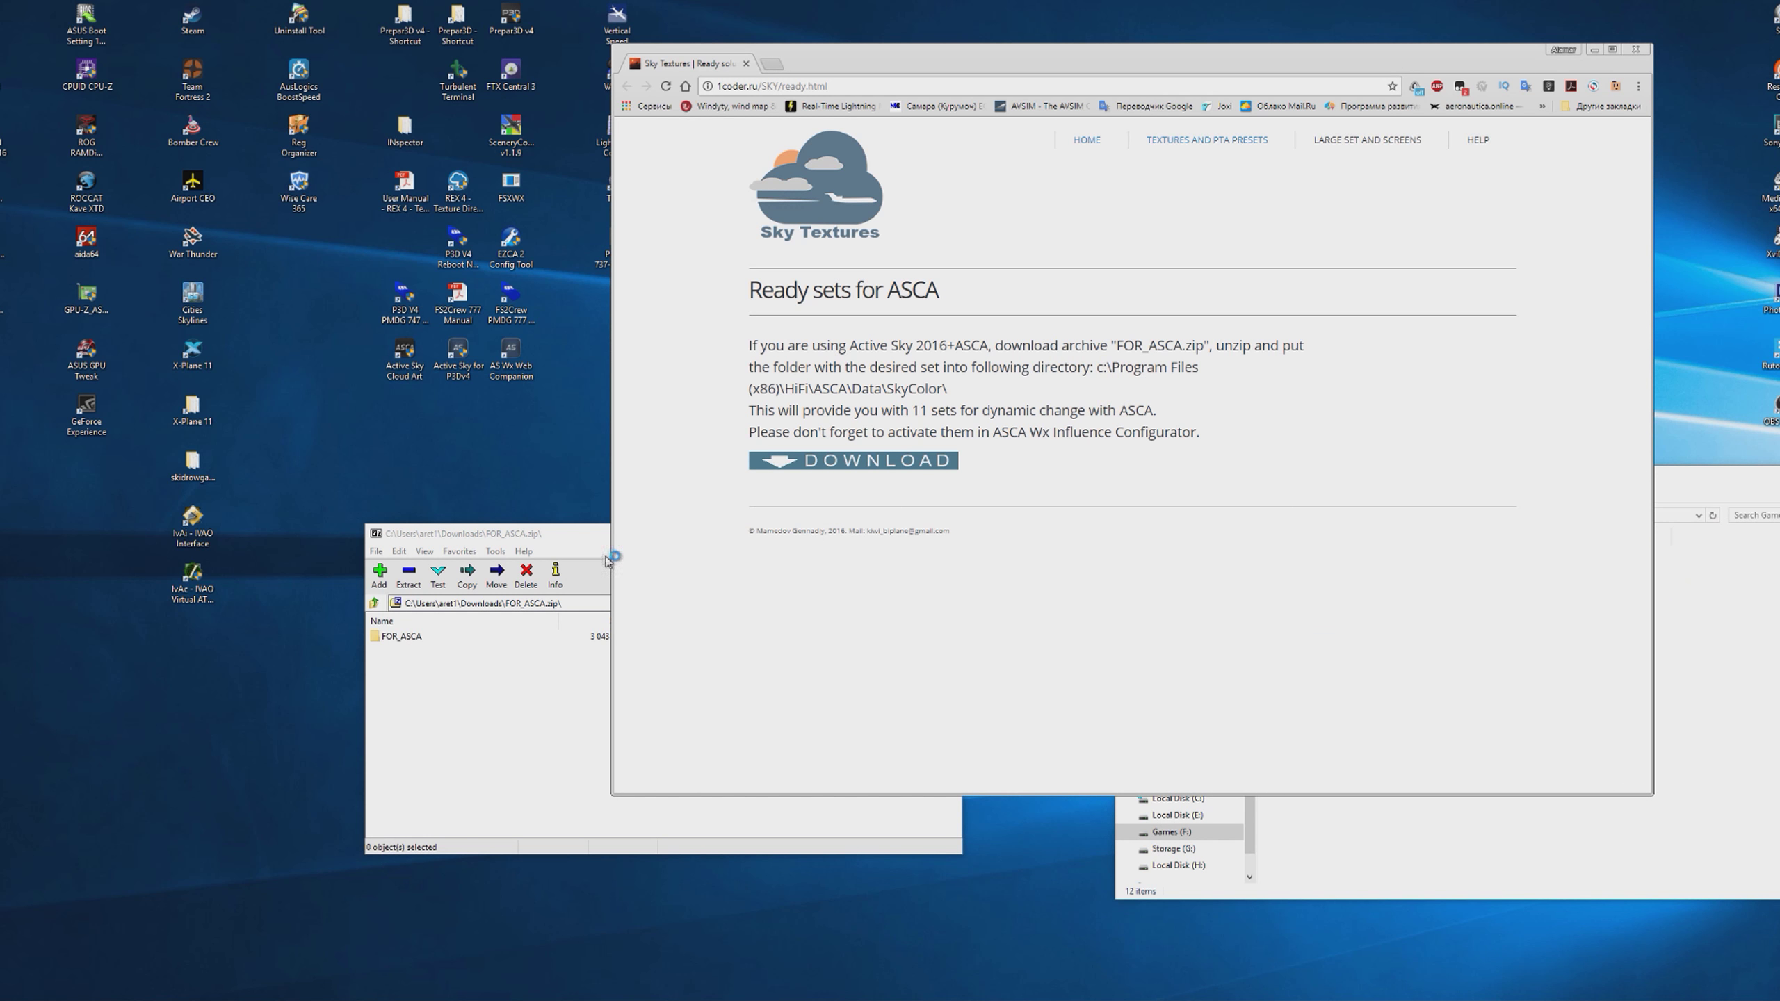
{"action": "left_click", "coordinate": [588, 537]}
{"action": "left_click_drag", "start_coordinate": [588, 536], "coordinate": [693, 546]}
{"action": "left_click", "coordinate": [1709, 729]}
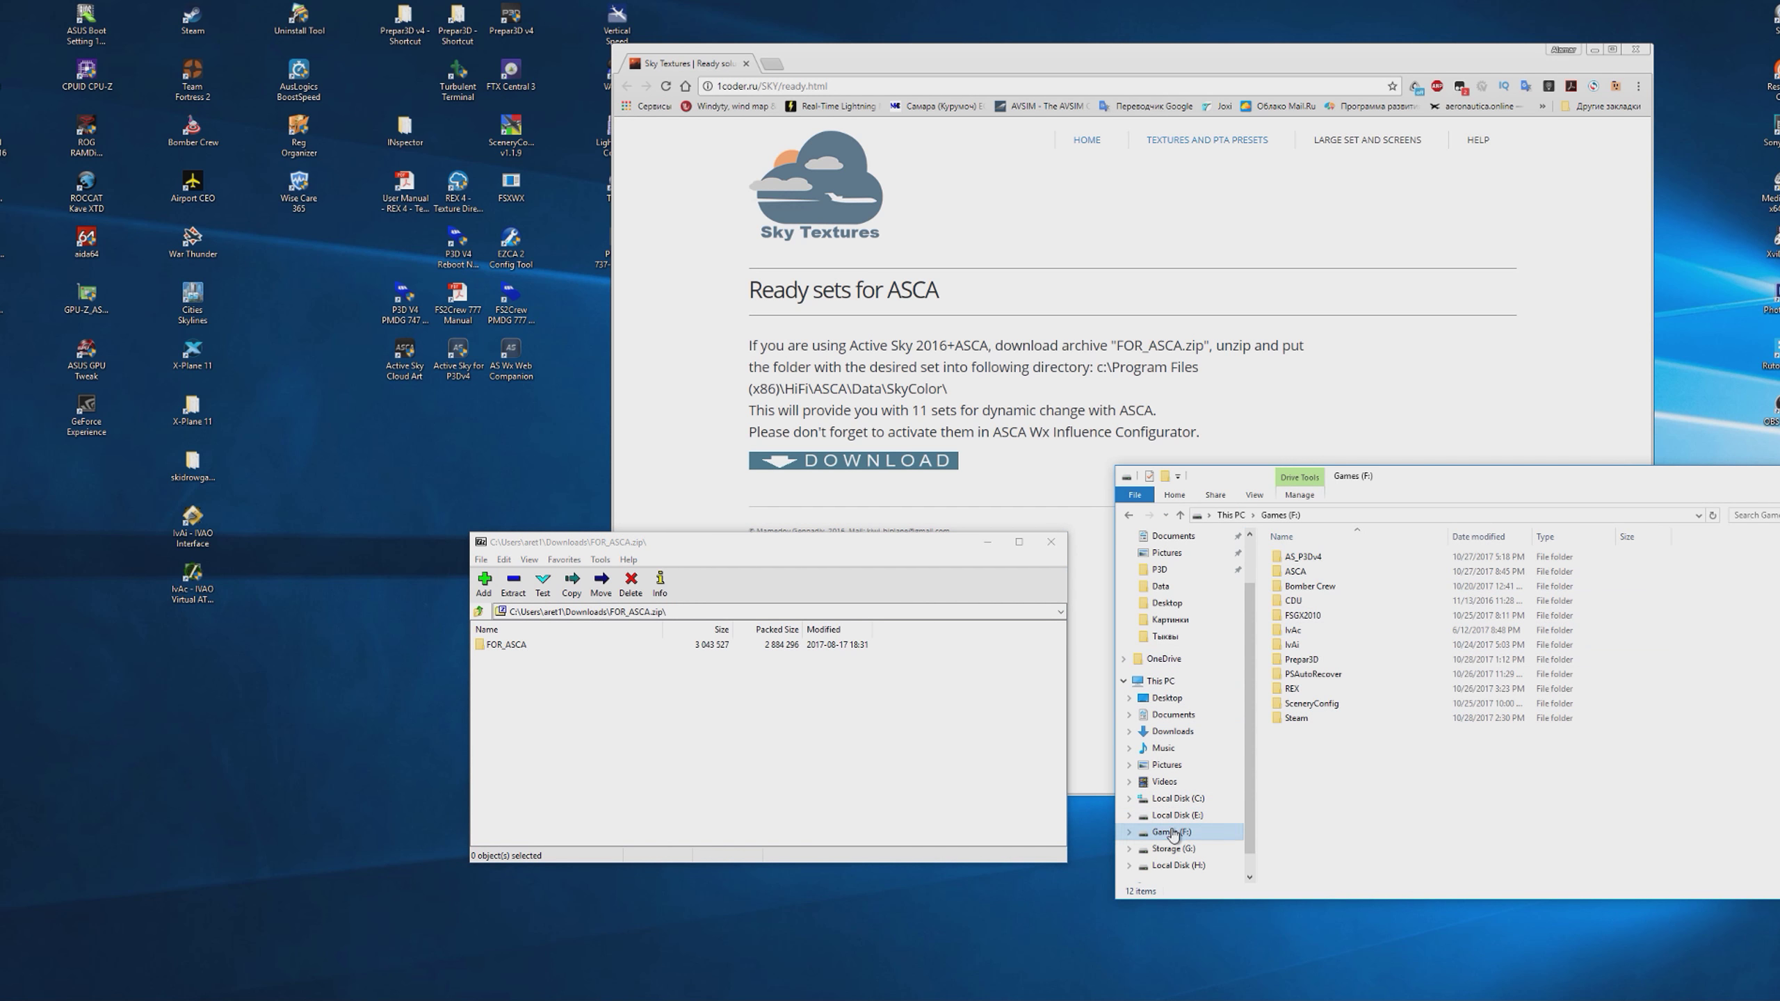
{"action": "double_click", "coordinate": [1311, 572]}
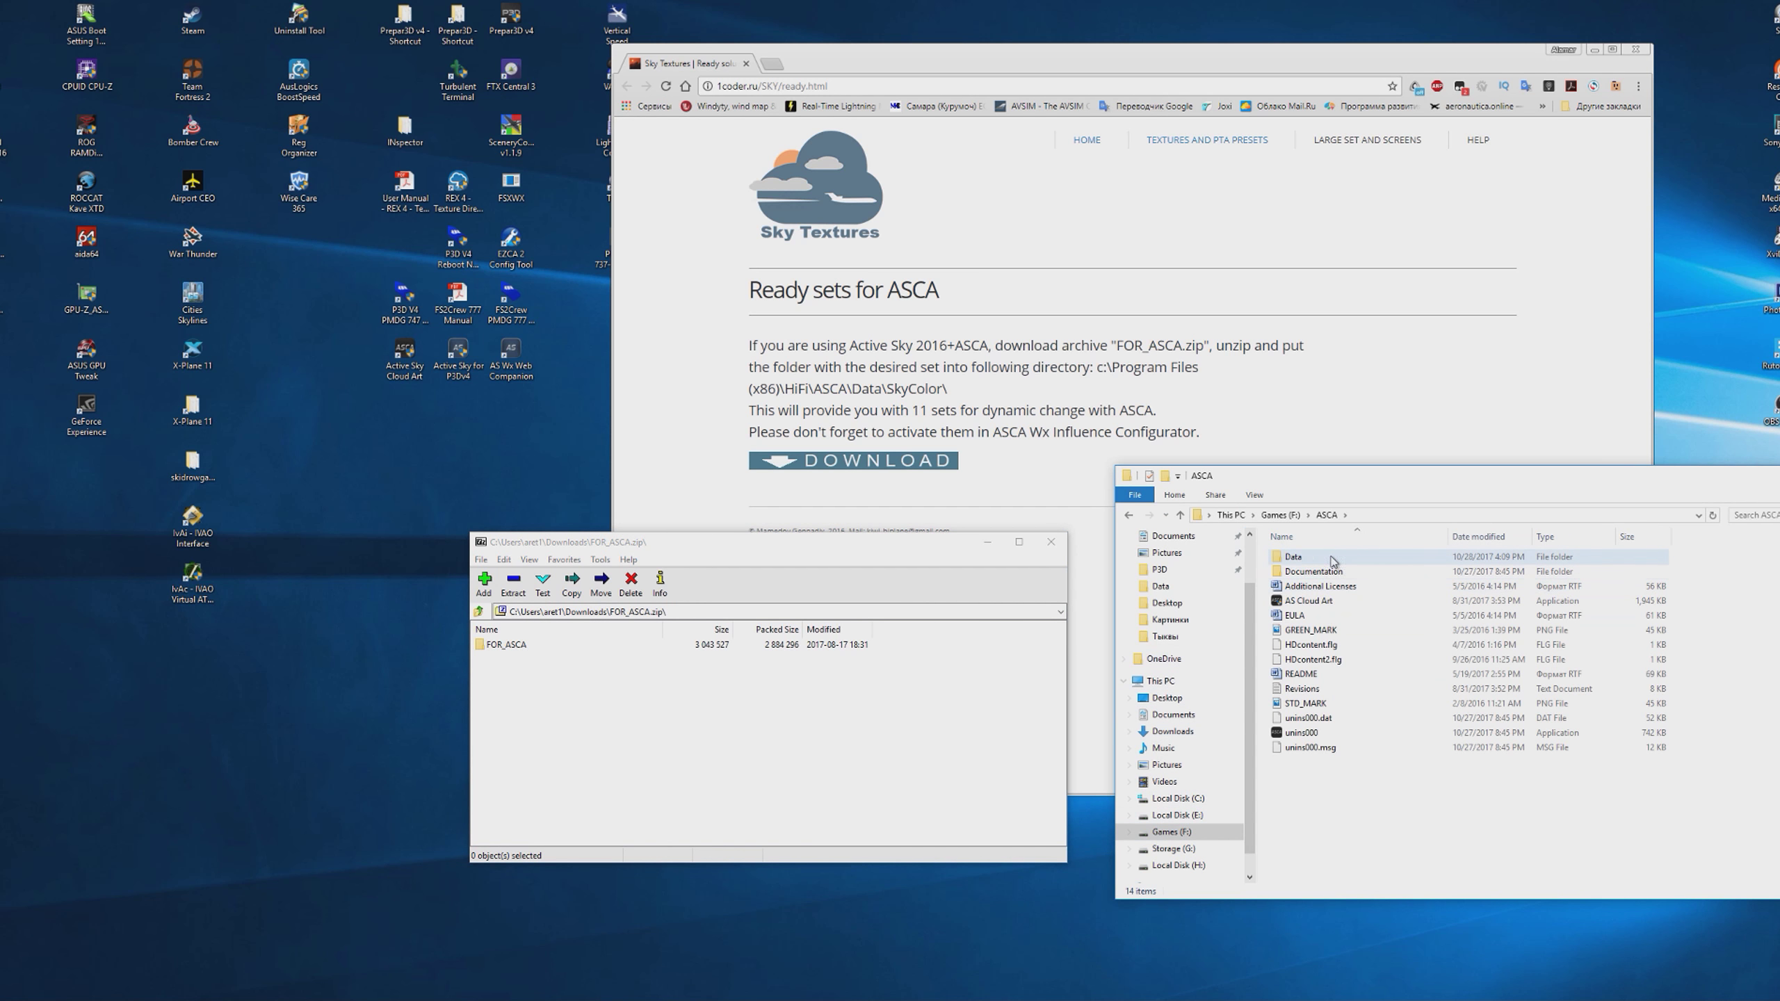
{"action": "double_click", "coordinate": [1322, 558]}
{"action": "double_click", "coordinate": [1328, 586]}
- Extract all the sky set folders, ANTARKTIC through VESNA, from FOR_ASCA.zip into the SkyColor folder and close the archive
{"action": "double_click", "coordinate": [517, 645]}
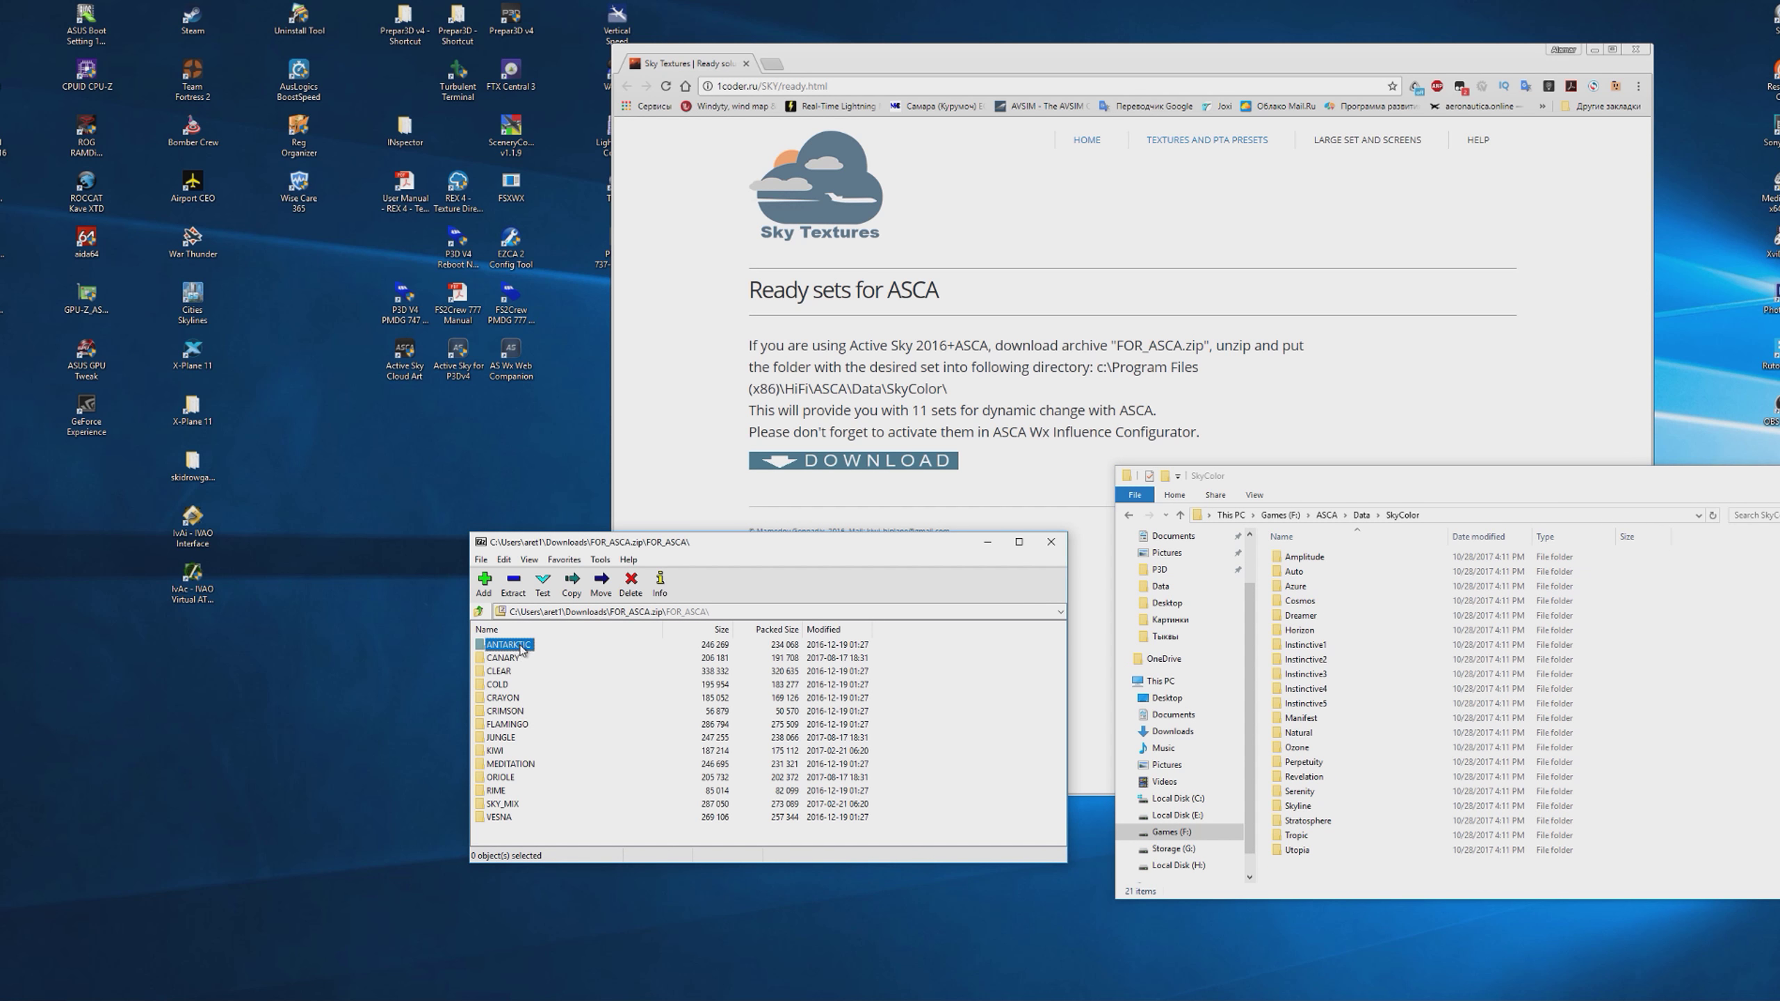
{"action": "left_click_drag", "start_coordinate": [488, 839], "coordinate": [1743, 680]}
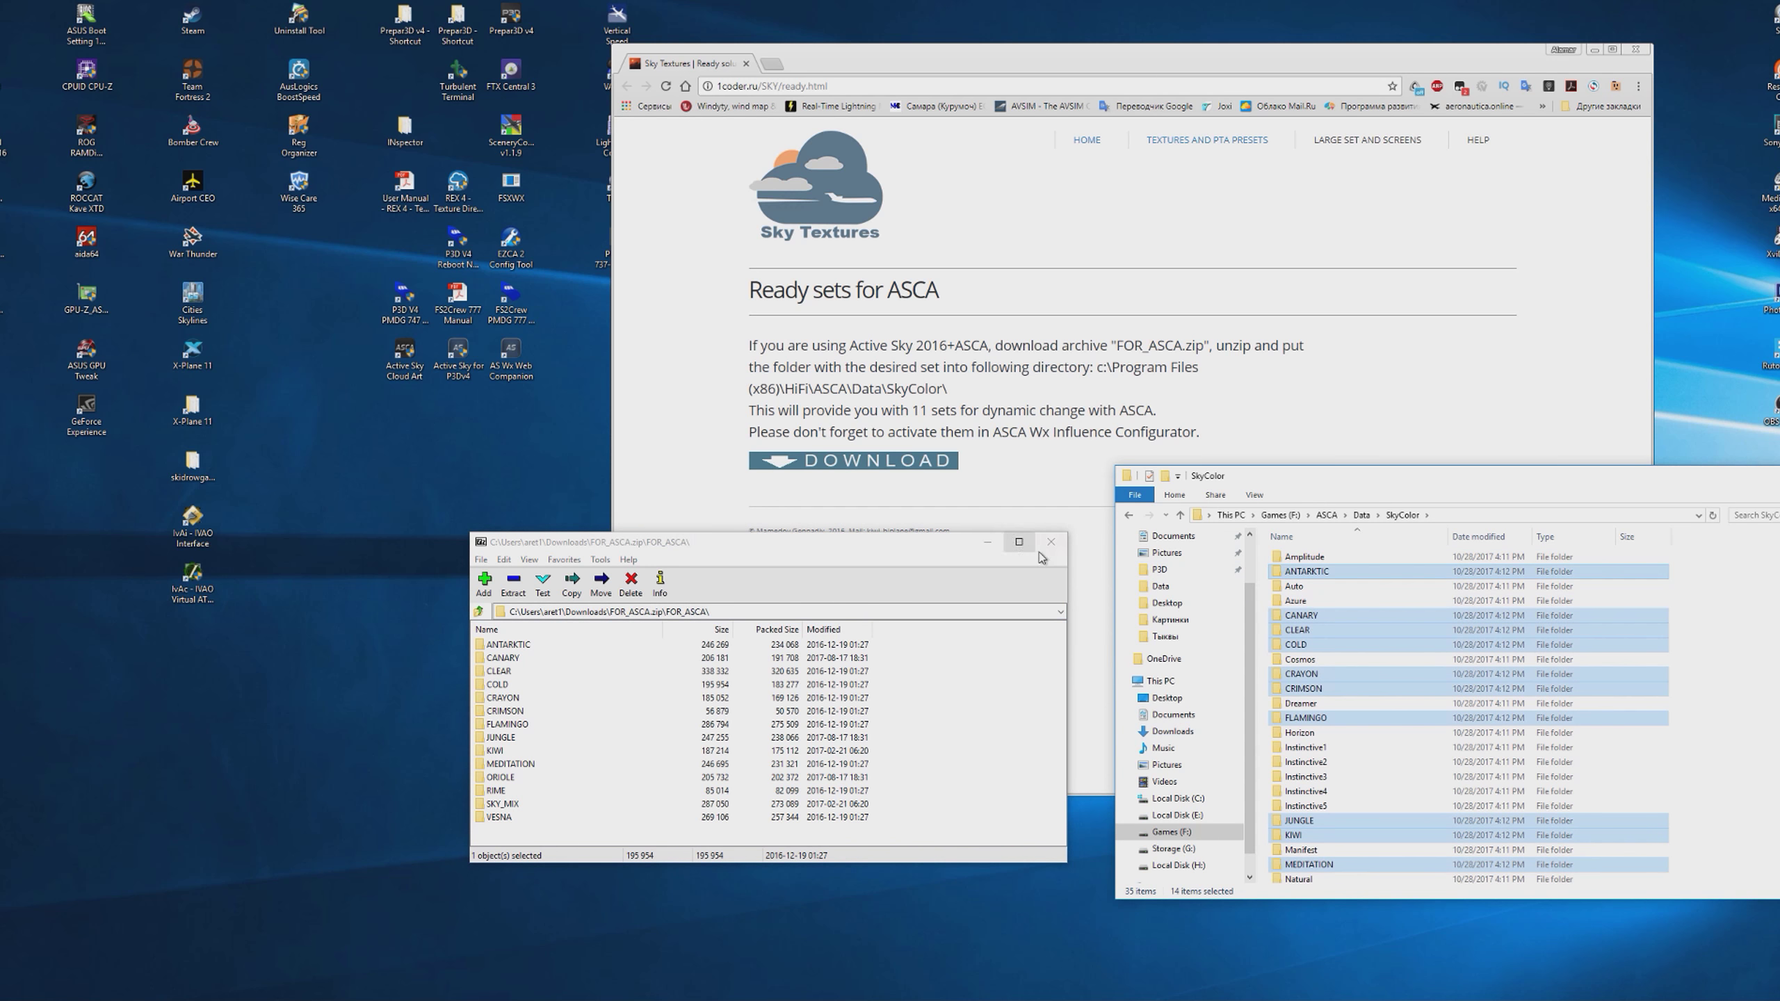
{"action": "left_click", "coordinate": [1050, 542]}
- Launch Active Sky Cloud Art, allow it to run, and open the Wx Influence Configuration from its settings
{"action": "double_click", "coordinate": [423, 358]}
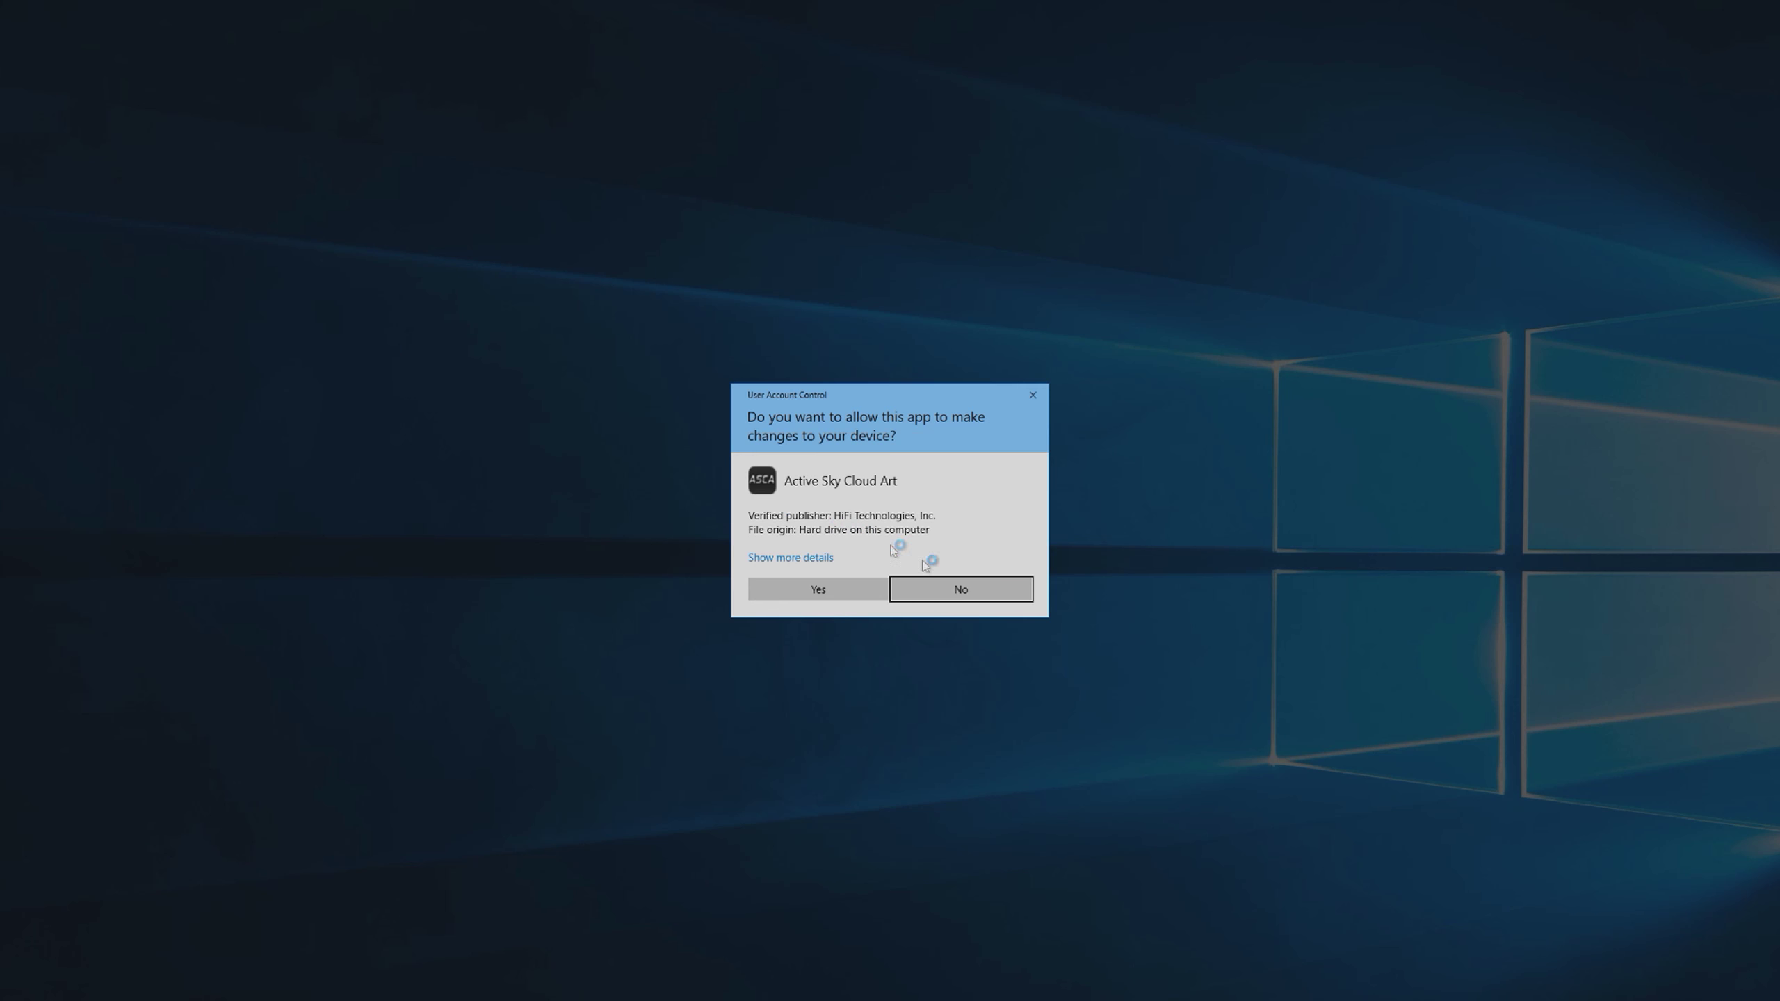
{"action": "left_click", "coordinate": [844, 589]}
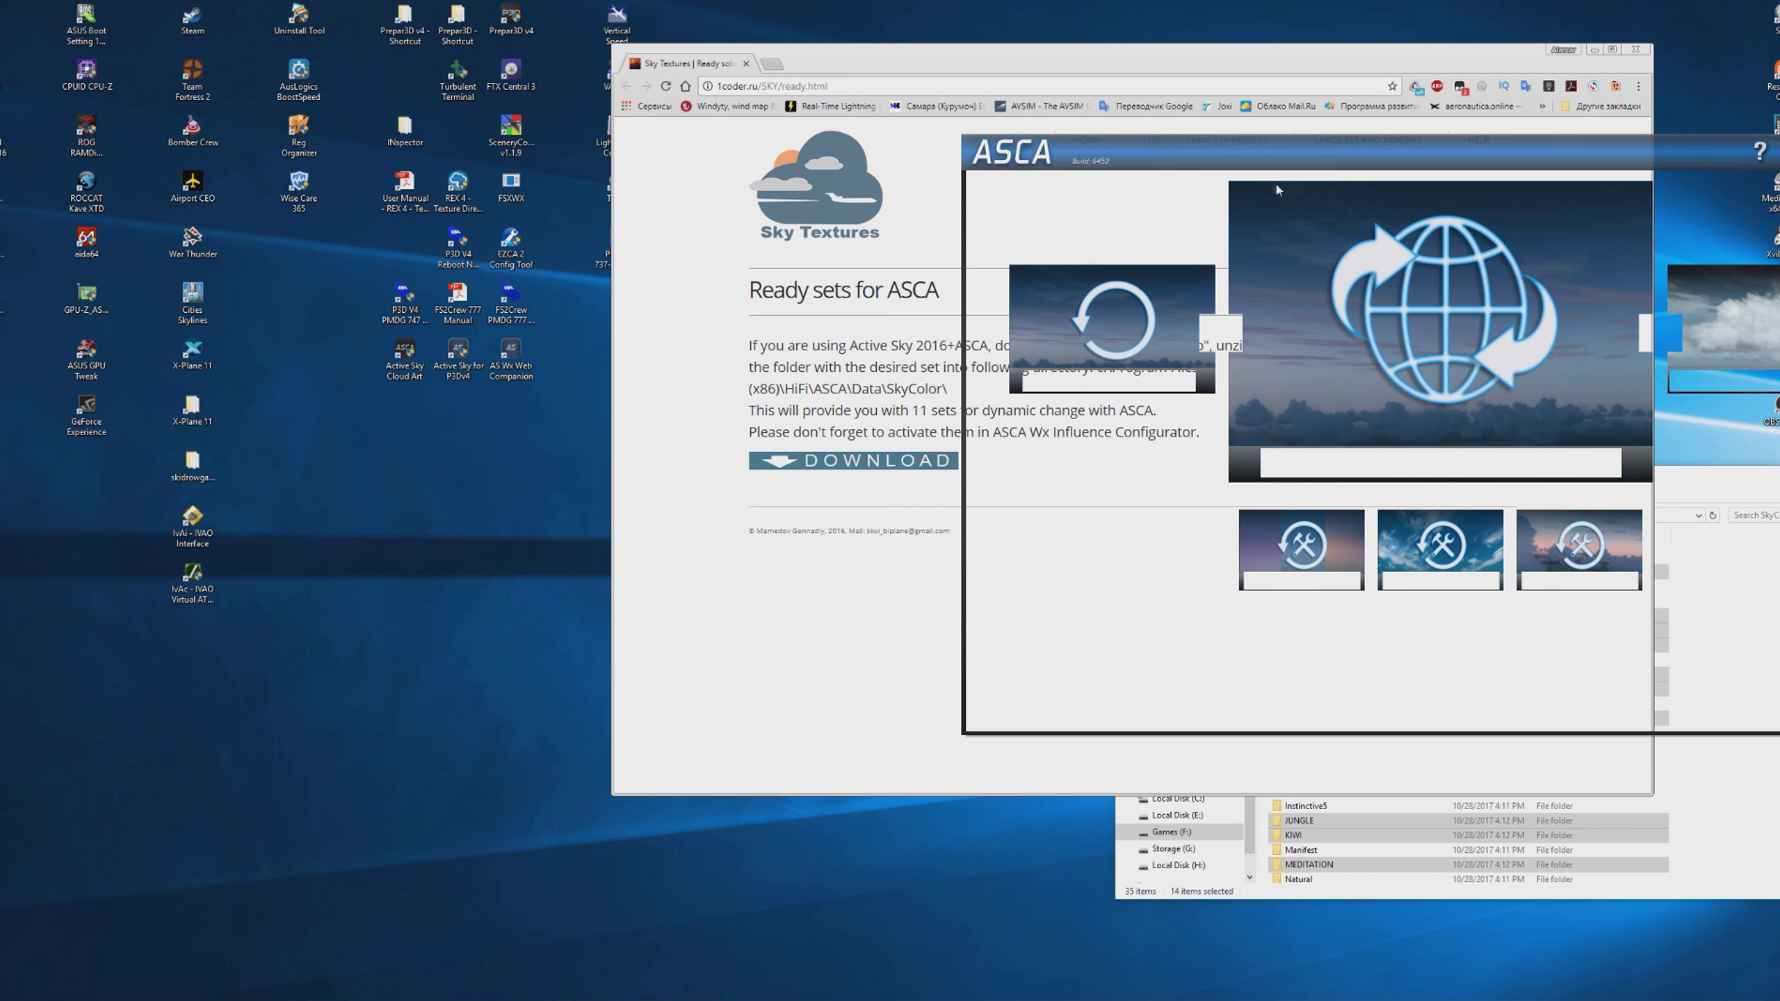
{"action": "left_click_drag", "start_coordinate": [1346, 154], "coordinate": [1077, 128]}
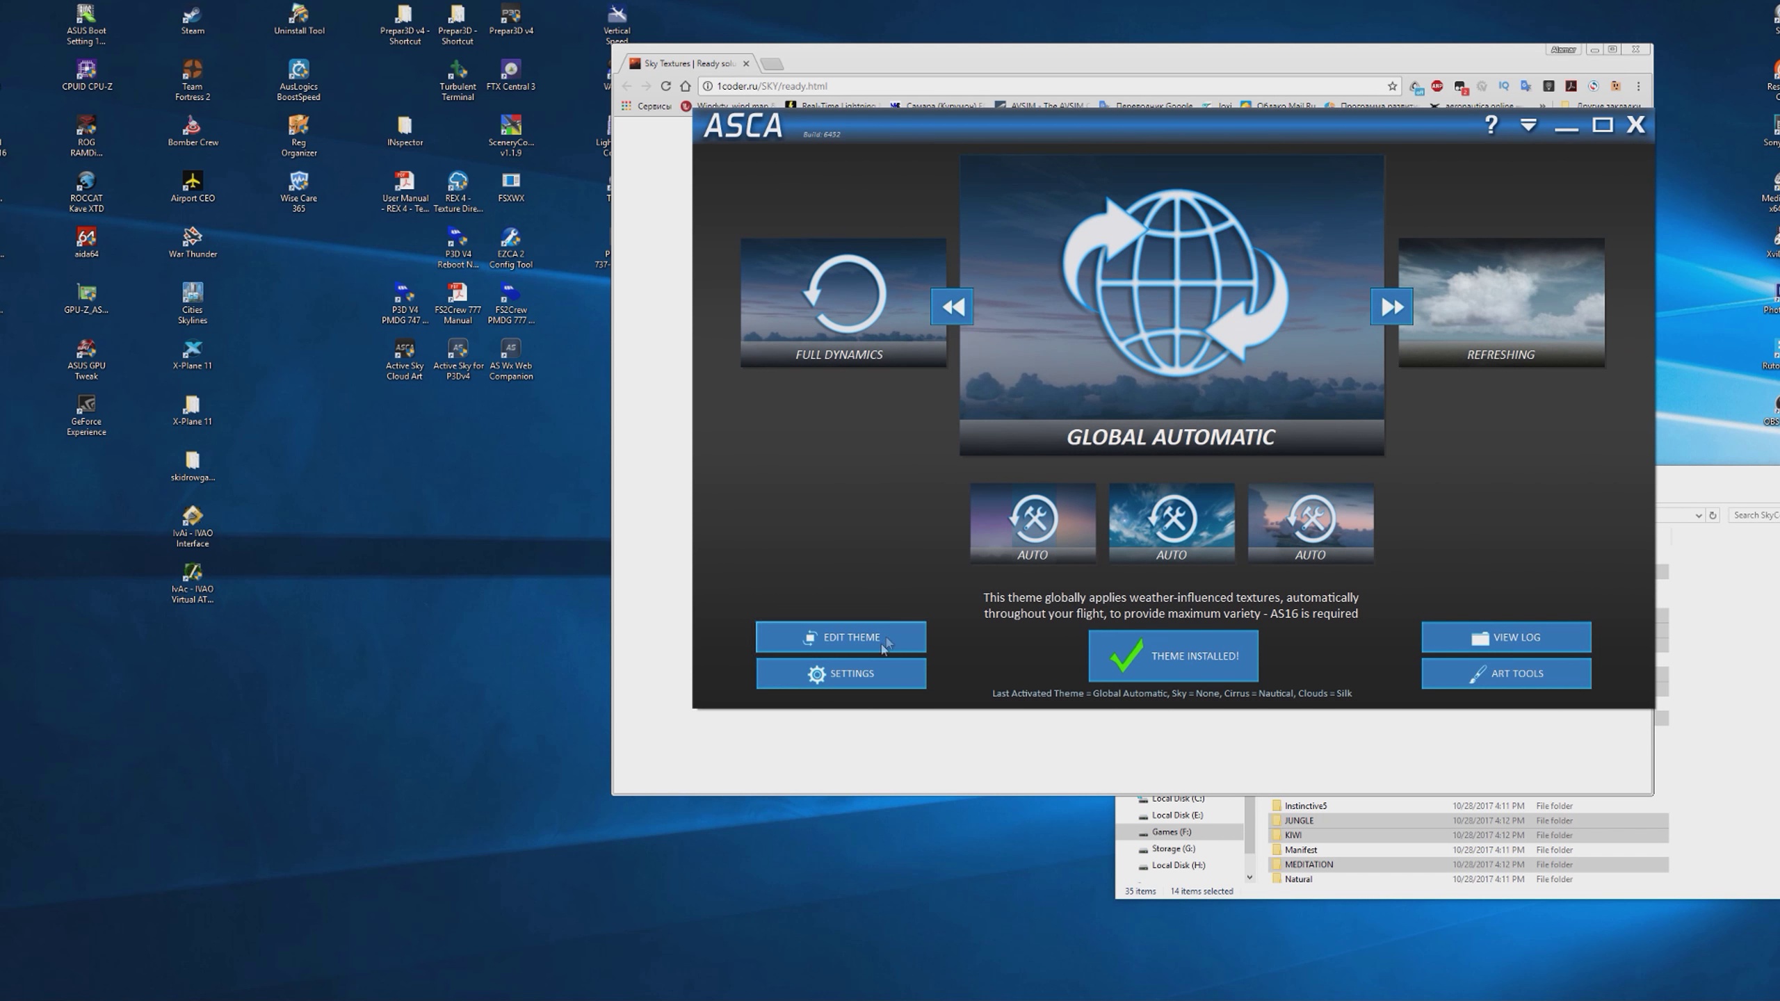
{"action": "left_click", "coordinate": [841, 677]}
{"action": "left_click", "coordinate": [918, 631]}
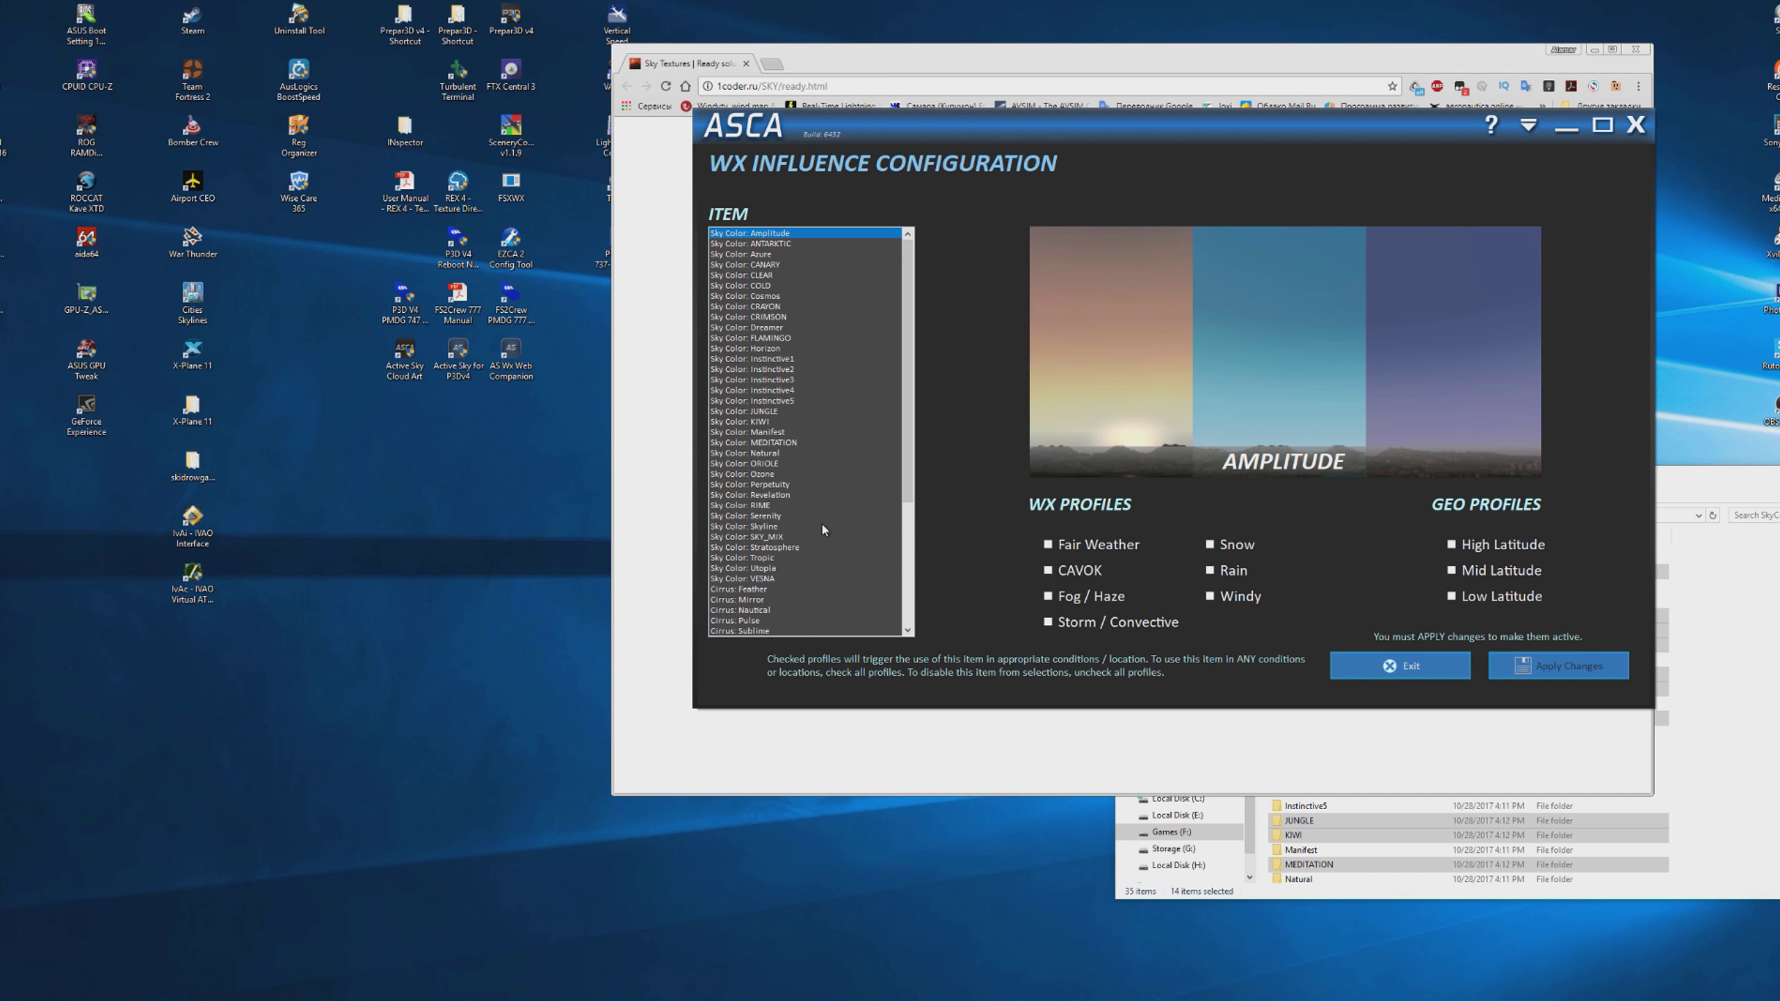
- Assign the High Latitude and Snow profiles to the ANTARKTIC sky color and apply the changes
{"action": "left_click", "coordinate": [771, 244]}
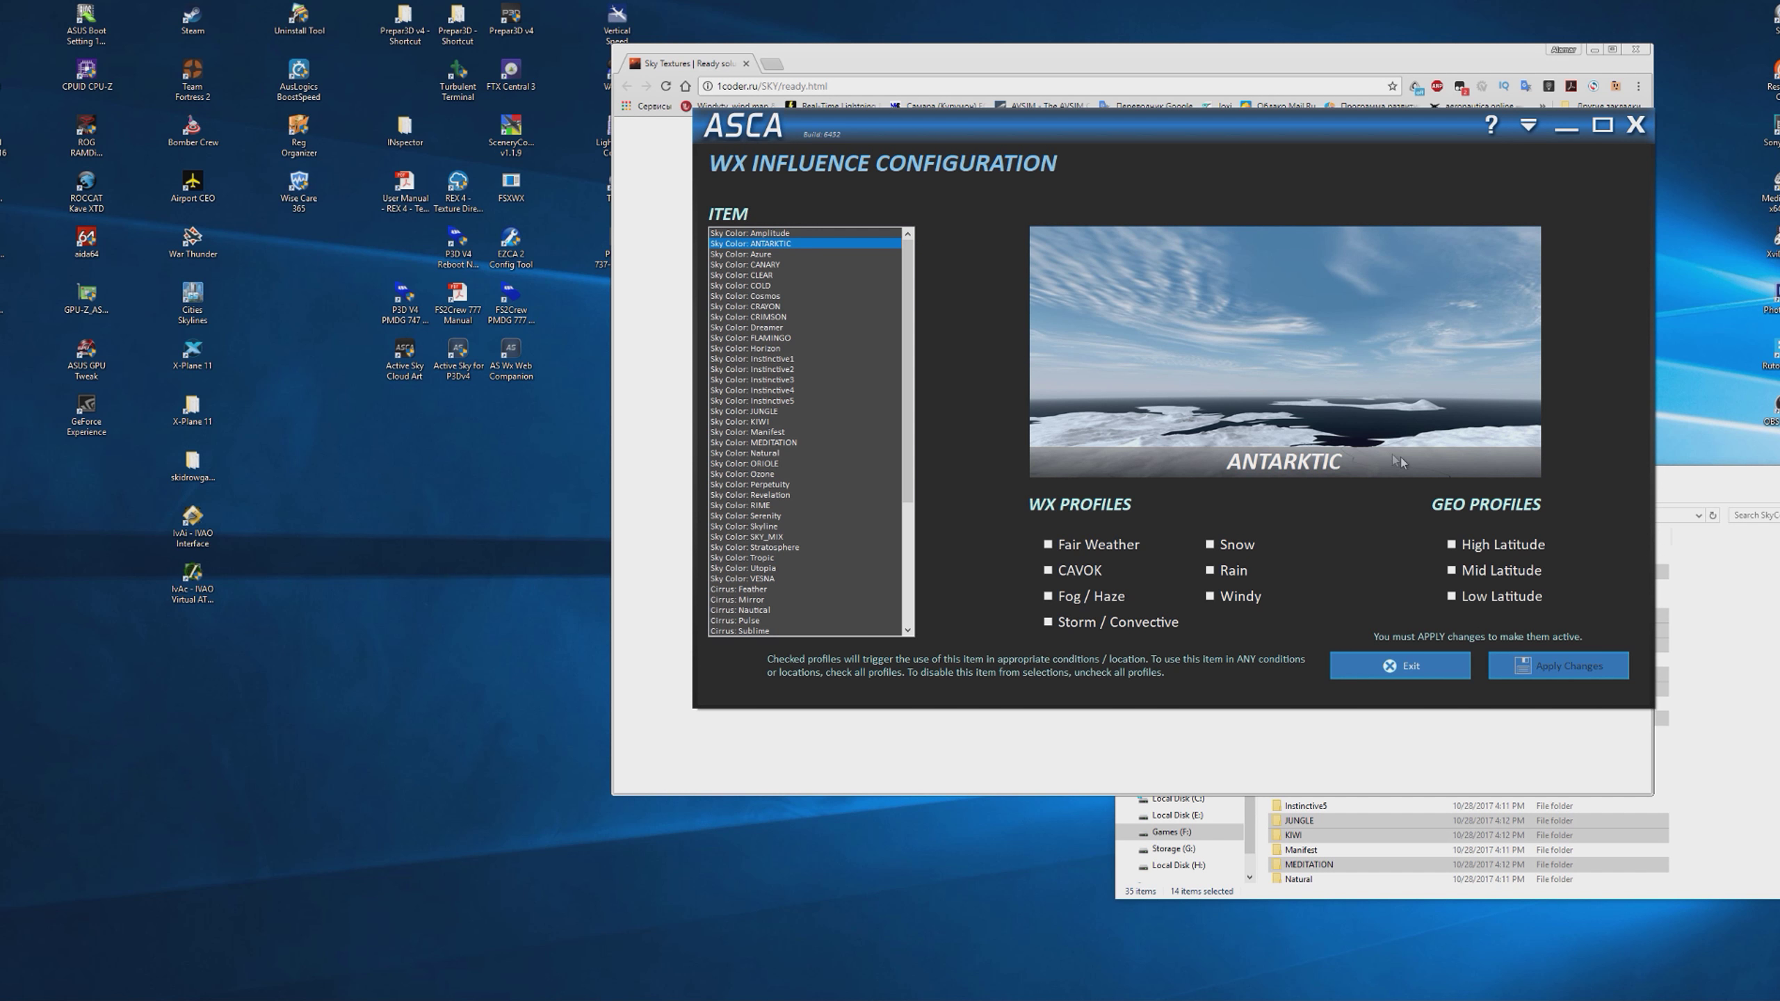
{"action": "left_click", "coordinate": [1473, 552]}
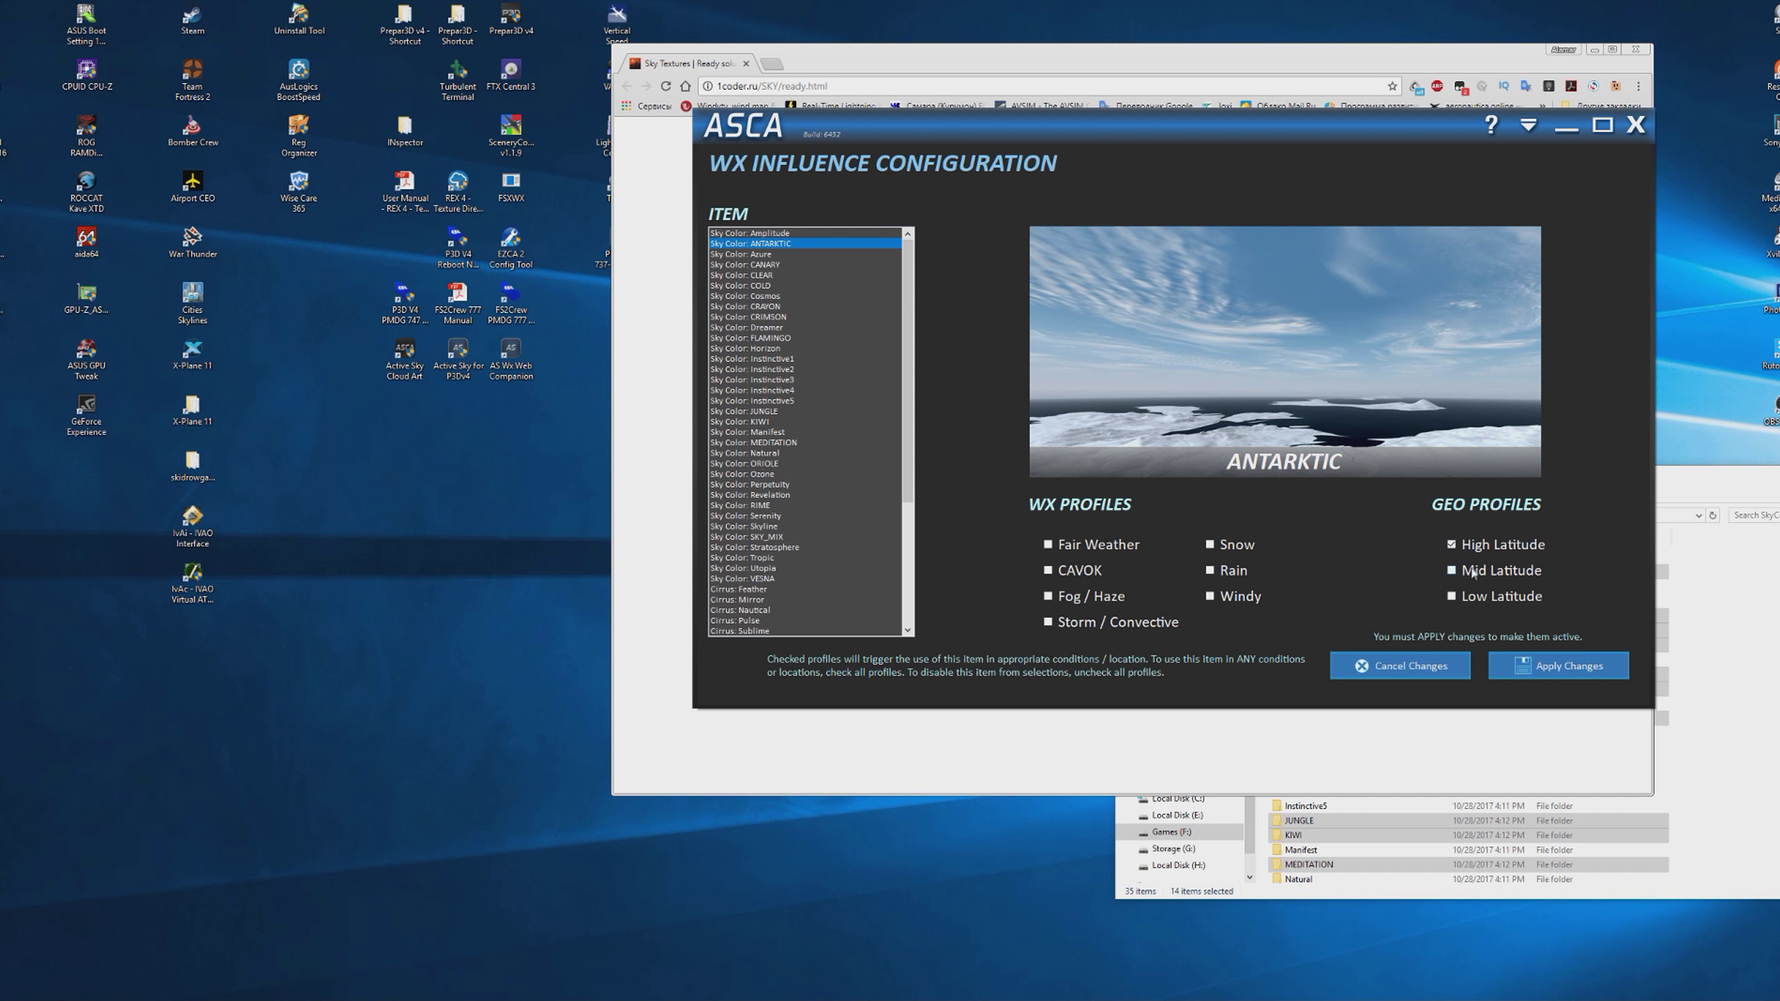
{"action": "left_click", "coordinate": [1230, 554]}
{"action": "left_click", "coordinate": [1552, 666]}
- Assign the Mid Latitude, Fair Weather and Fog / Haze profiles to the CANARY sky color and apply the changes
{"action": "left_click", "coordinate": [776, 255]}
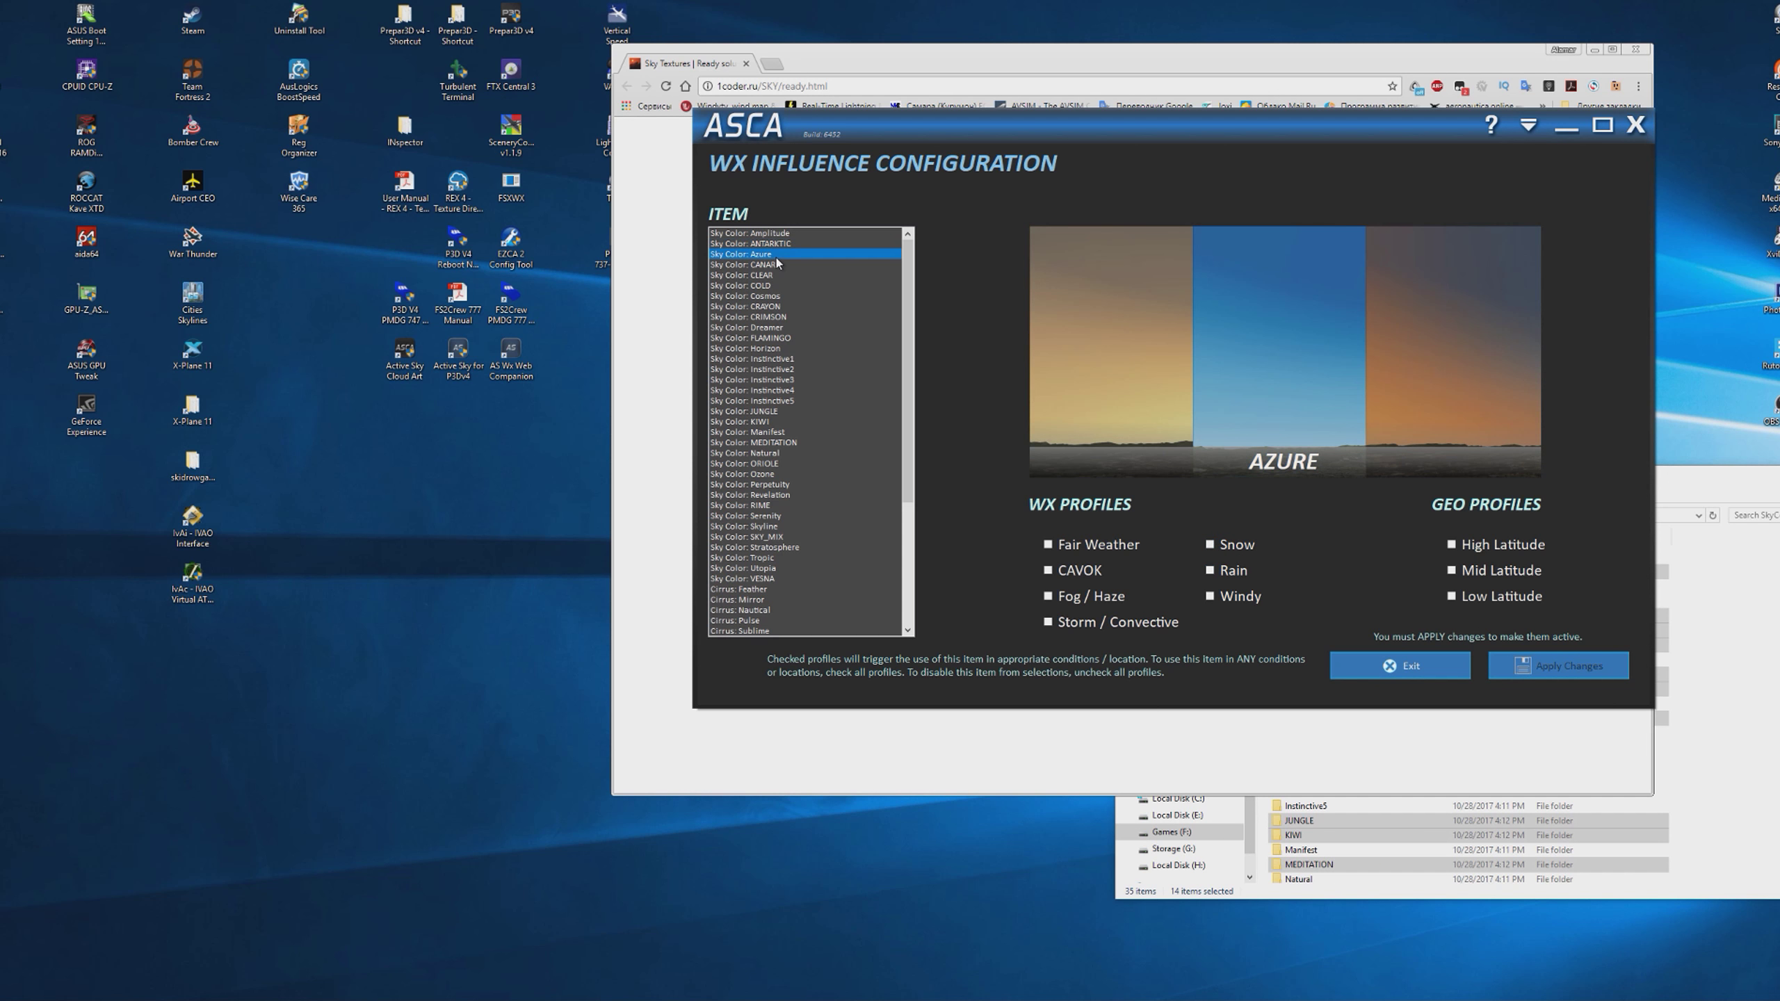
{"action": "left_click", "coordinate": [786, 234]}
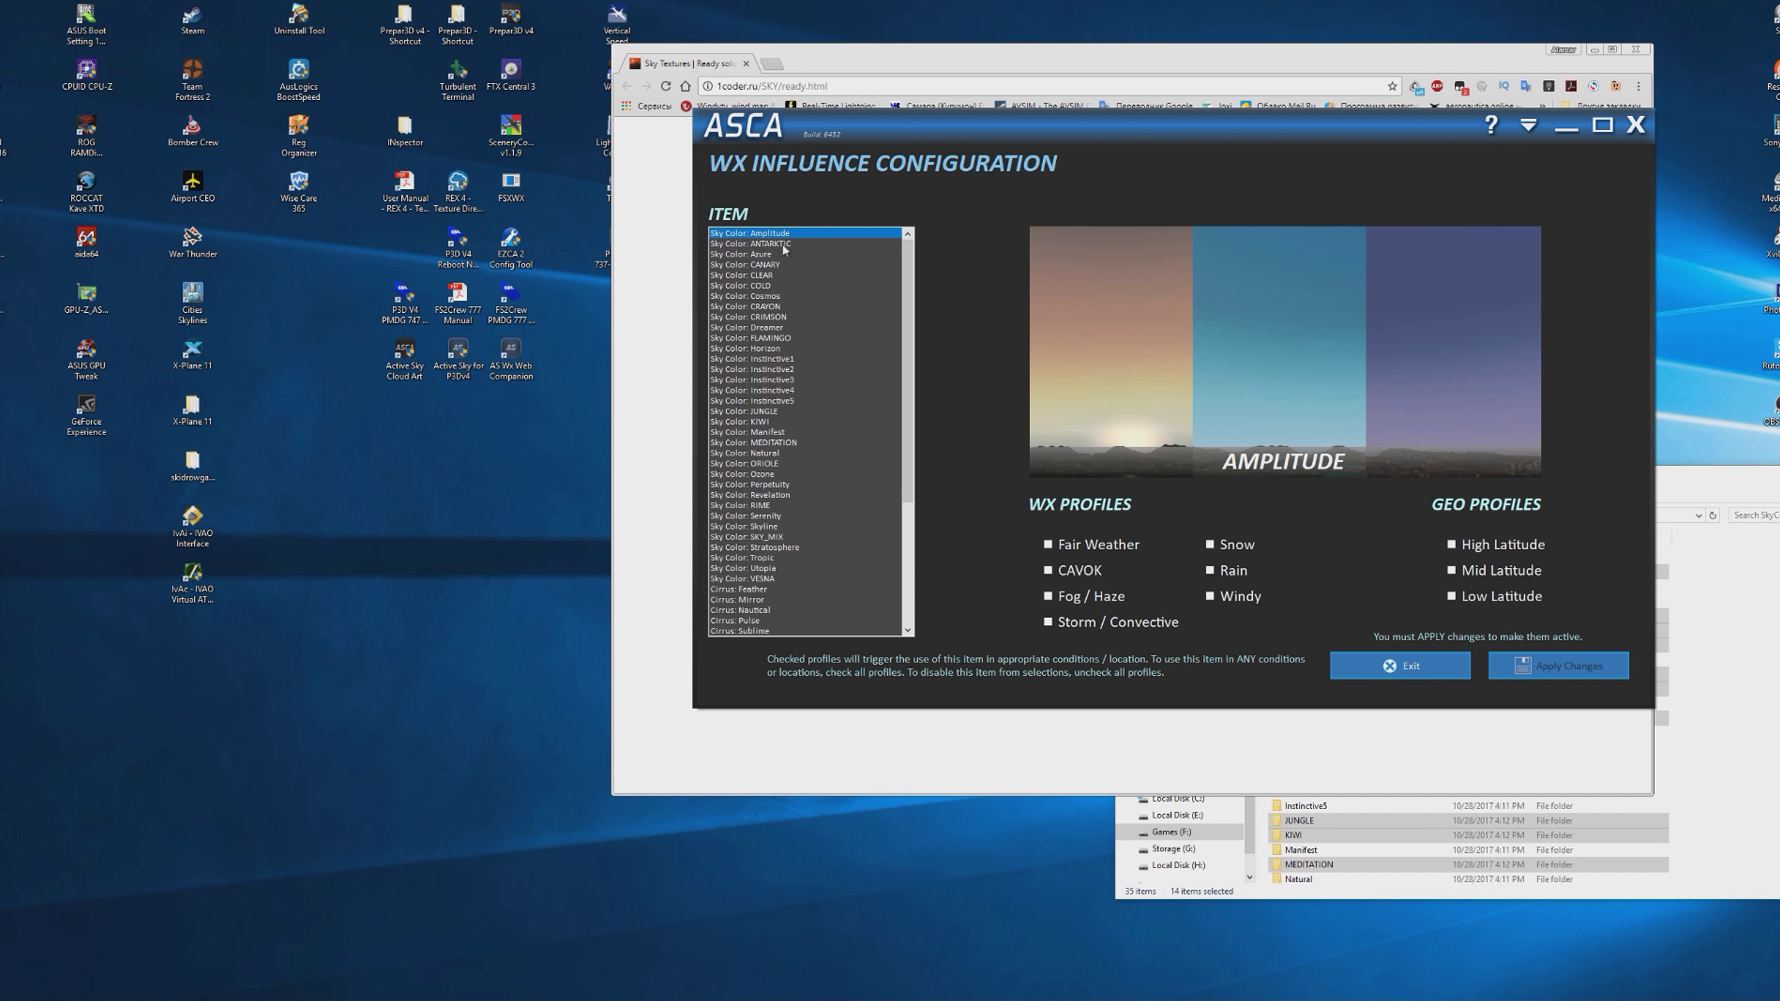
{"action": "left_click", "coordinate": [771, 254]}
{"action": "left_click", "coordinate": [768, 266]}
{"action": "left_click", "coordinate": [1486, 570]}
{"action": "left_click", "coordinate": [1090, 553]}
{"action": "left_click", "coordinate": [1054, 600]}
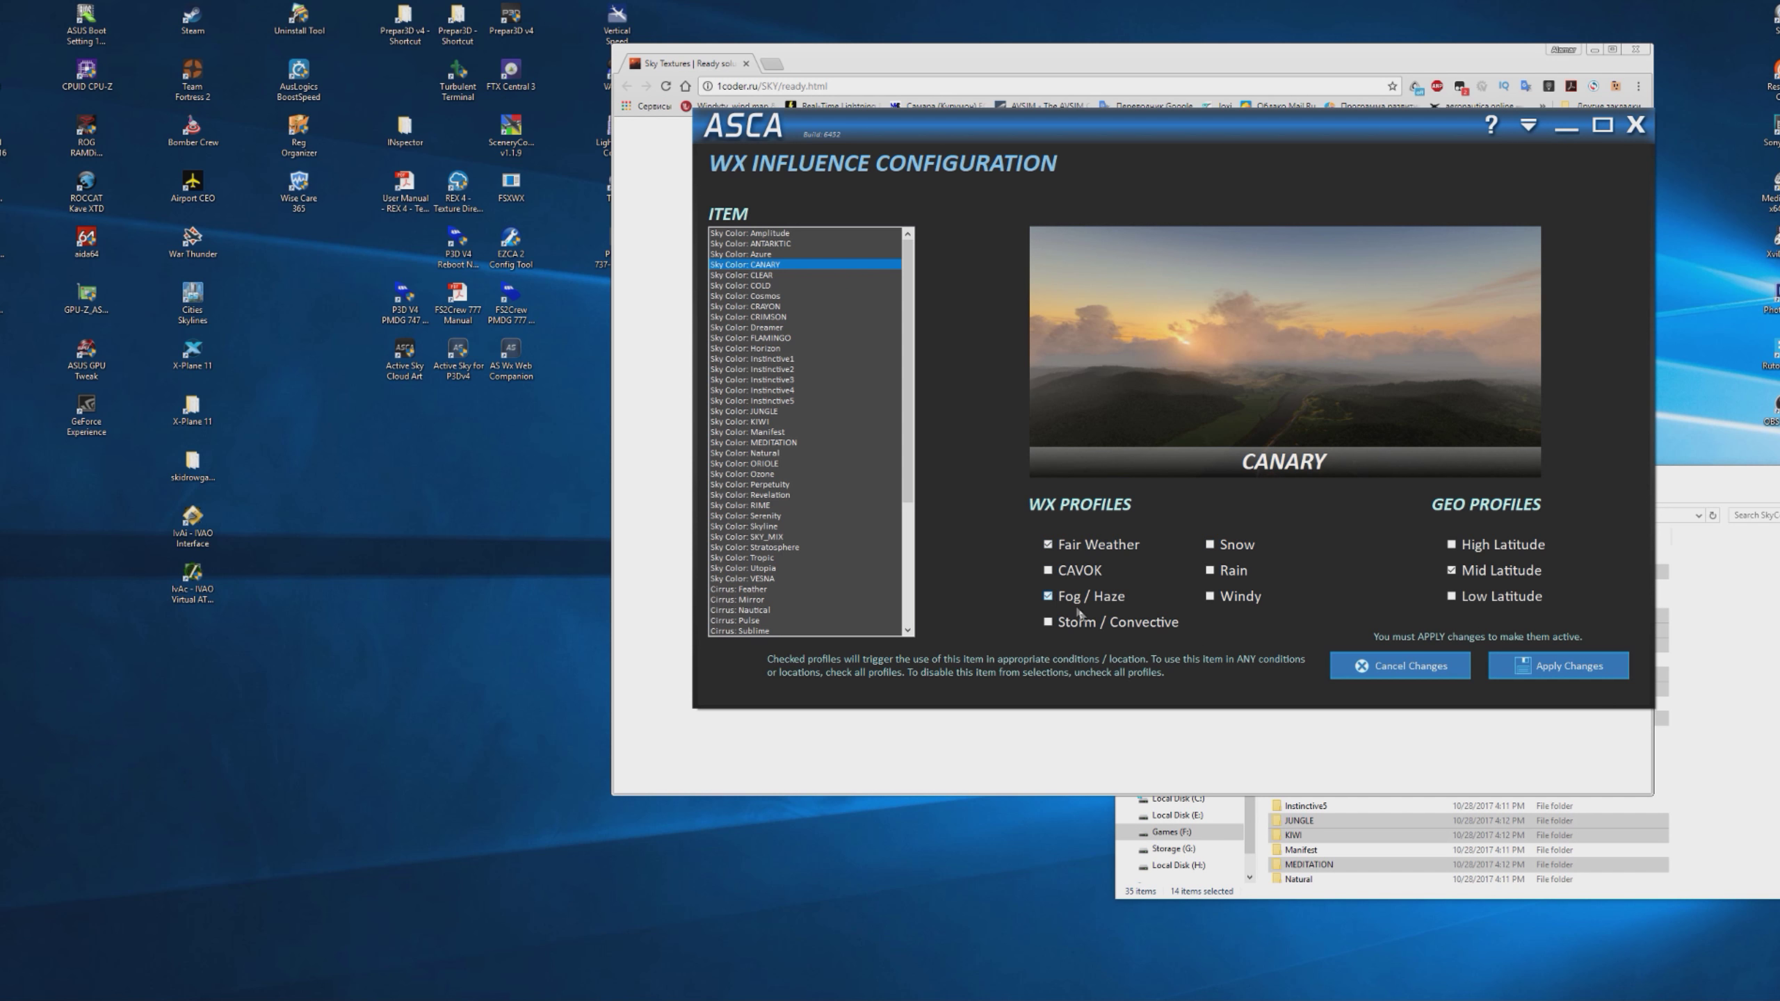
{"action": "left_click", "coordinate": [1569, 675]}
- Assign Fair Weather, CAVOK, High Latitude and Mid Latitude to the CLEAR sky color and apply the changes
{"action": "left_click", "coordinate": [771, 276]}
{"action": "left_click", "coordinate": [1097, 554]}
{"action": "left_click", "coordinate": [1085, 568]}
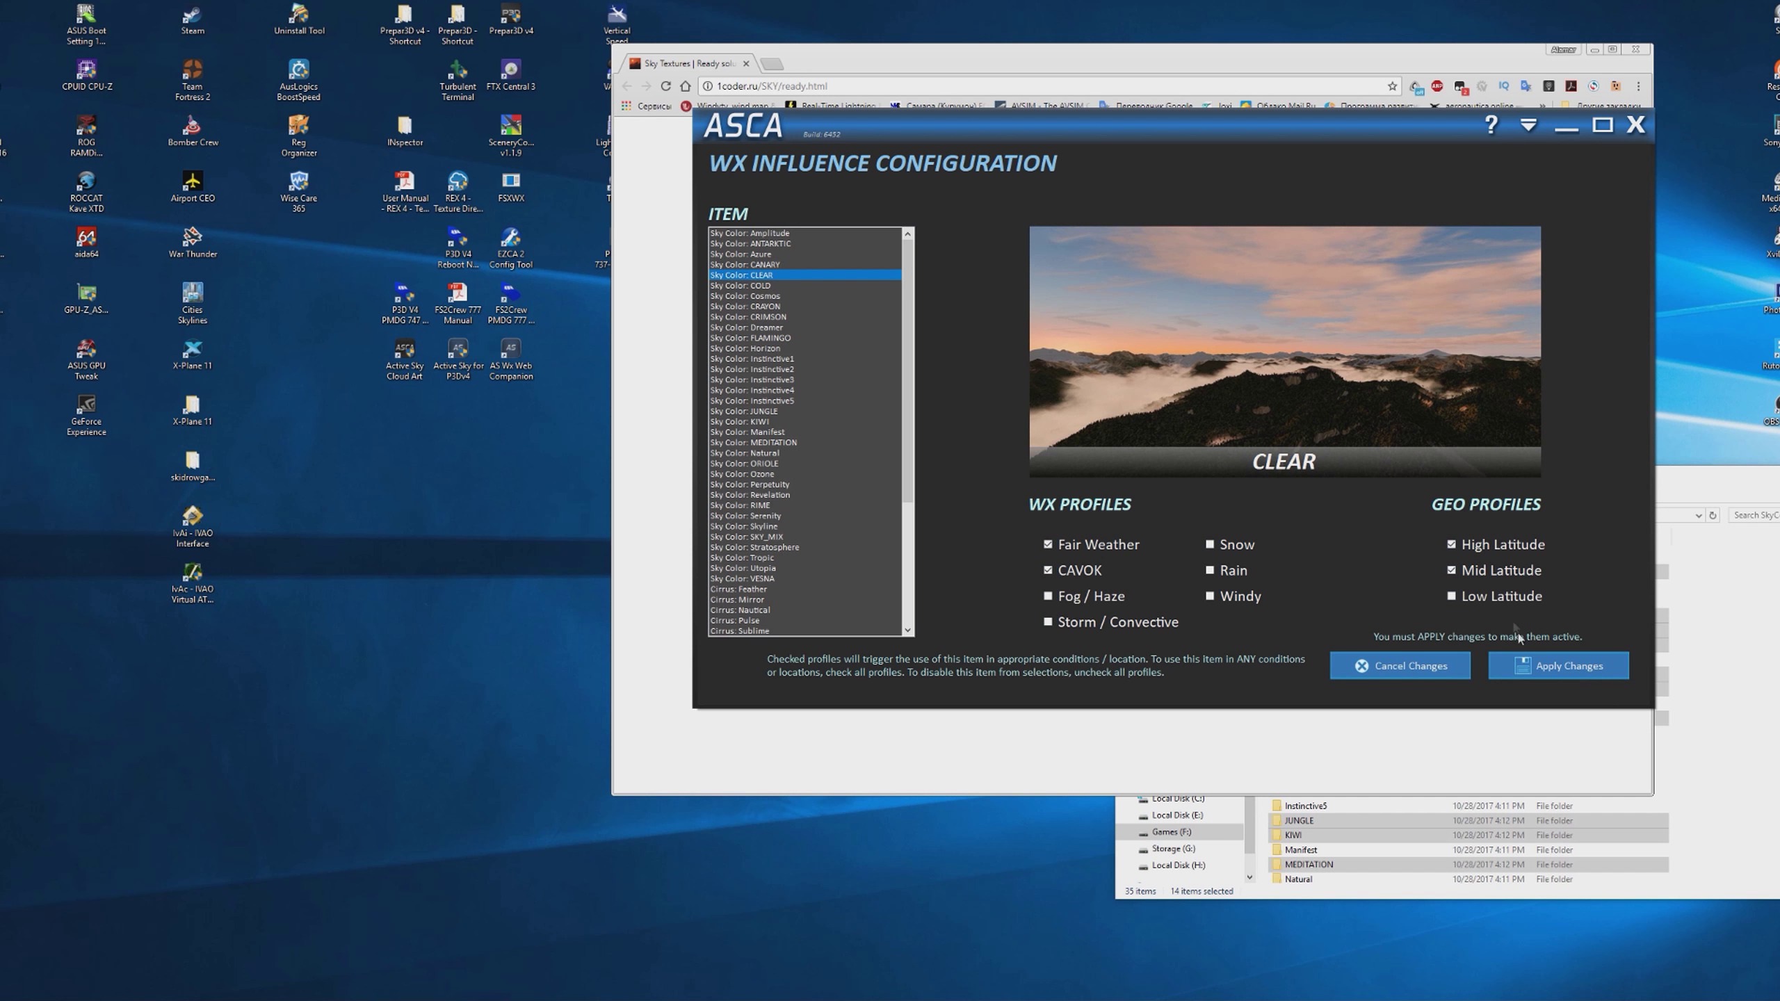
{"action": "left_click", "coordinate": [1551, 677]}
- Assign Snow, Rain, Storm / Convective, High Latitude and Mid Latitude to the COLD sky color and apply the changes
{"action": "left_click", "coordinate": [763, 286]}
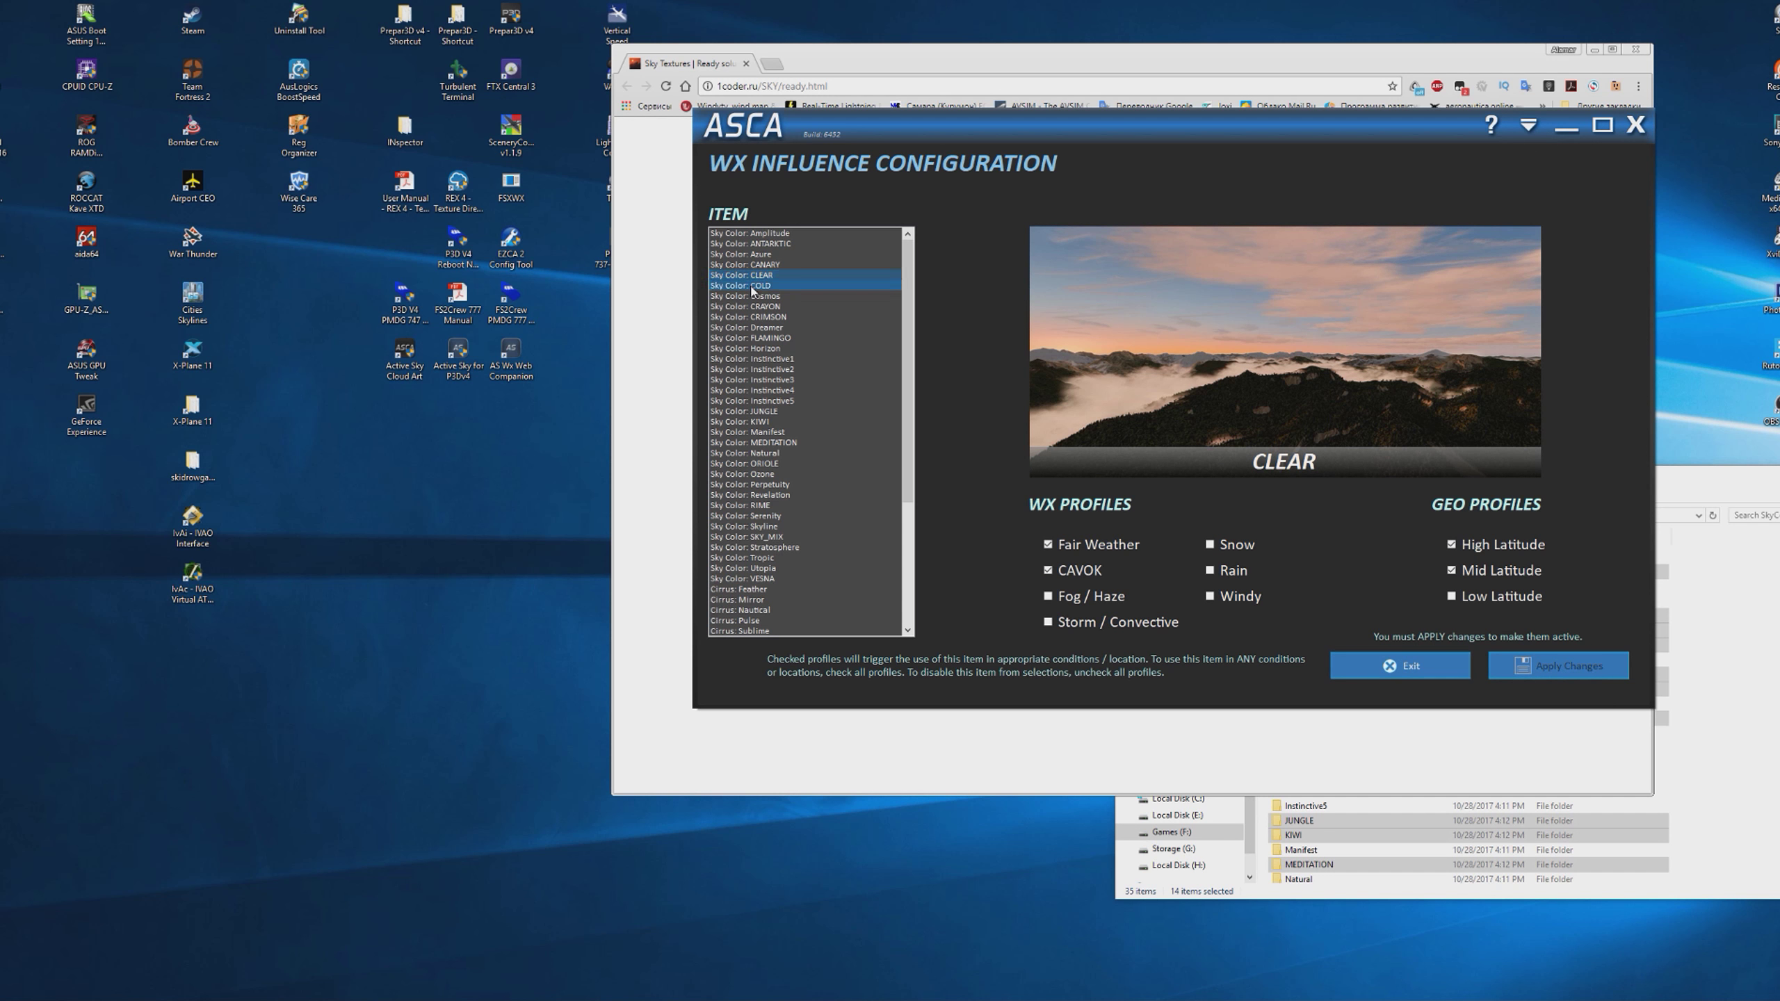
{"action": "left_click", "coordinate": [1476, 550]}
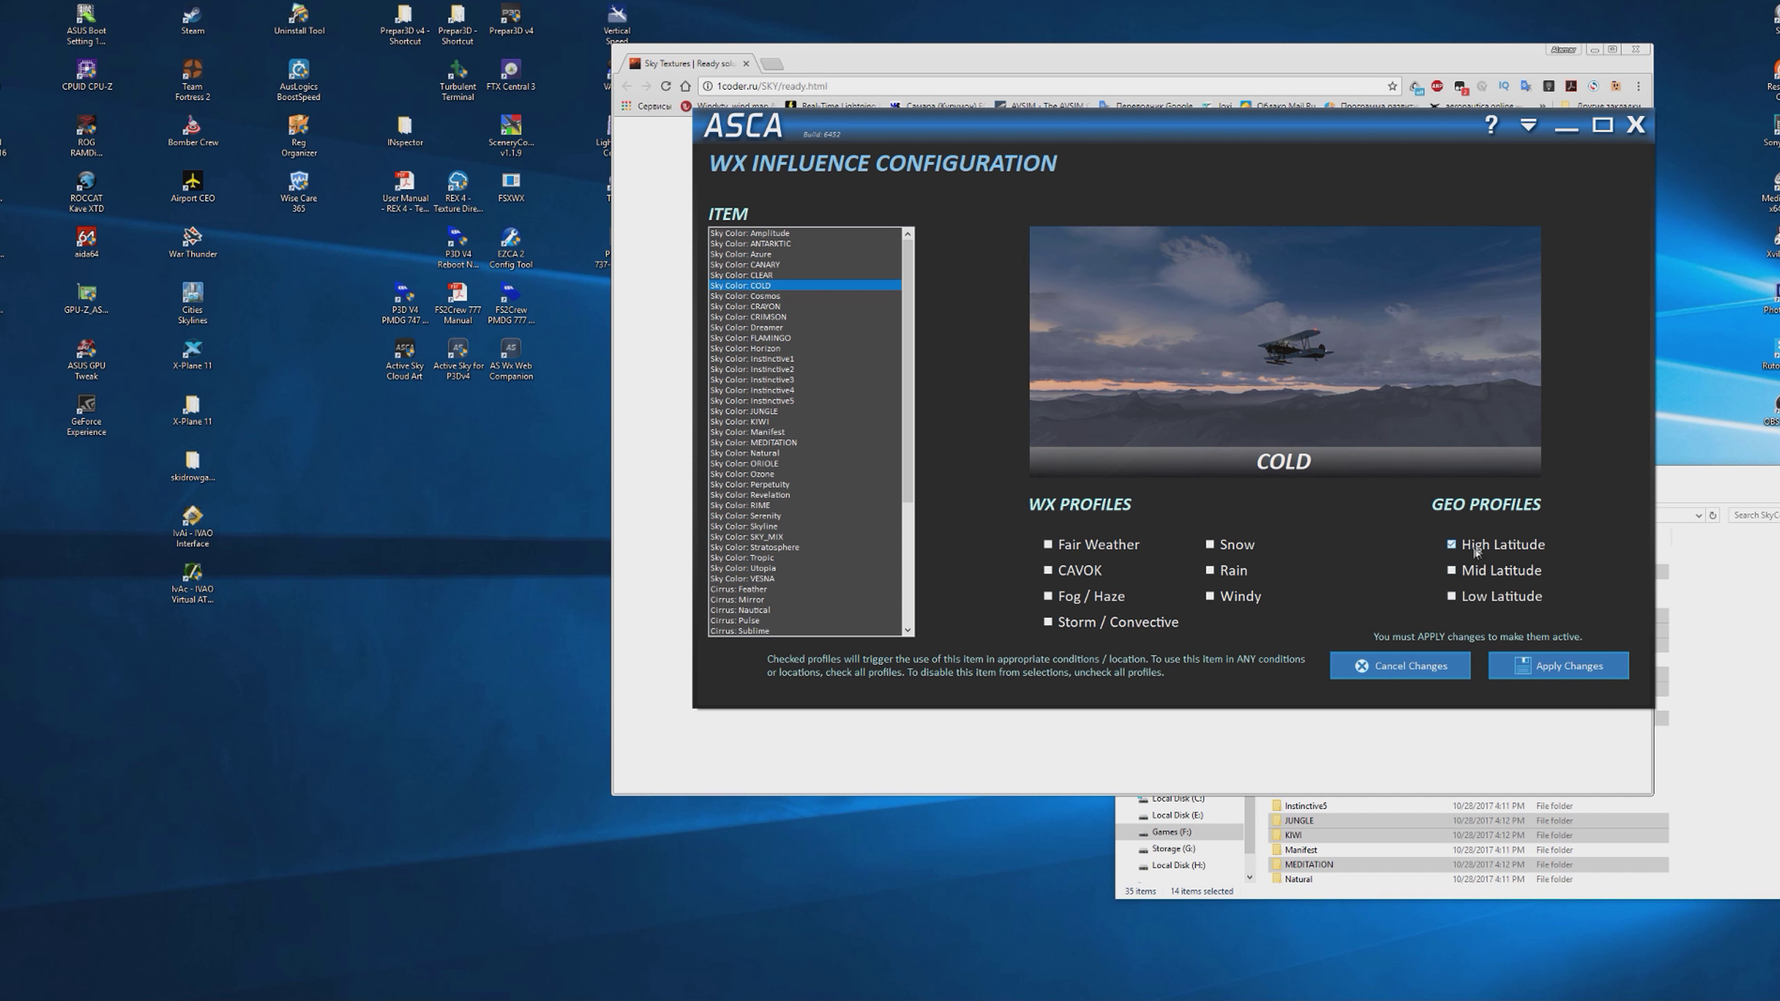
{"action": "left_click", "coordinate": [1218, 548]}
{"action": "left_click", "coordinate": [1237, 571]}
{"action": "left_click", "coordinate": [1549, 666]}
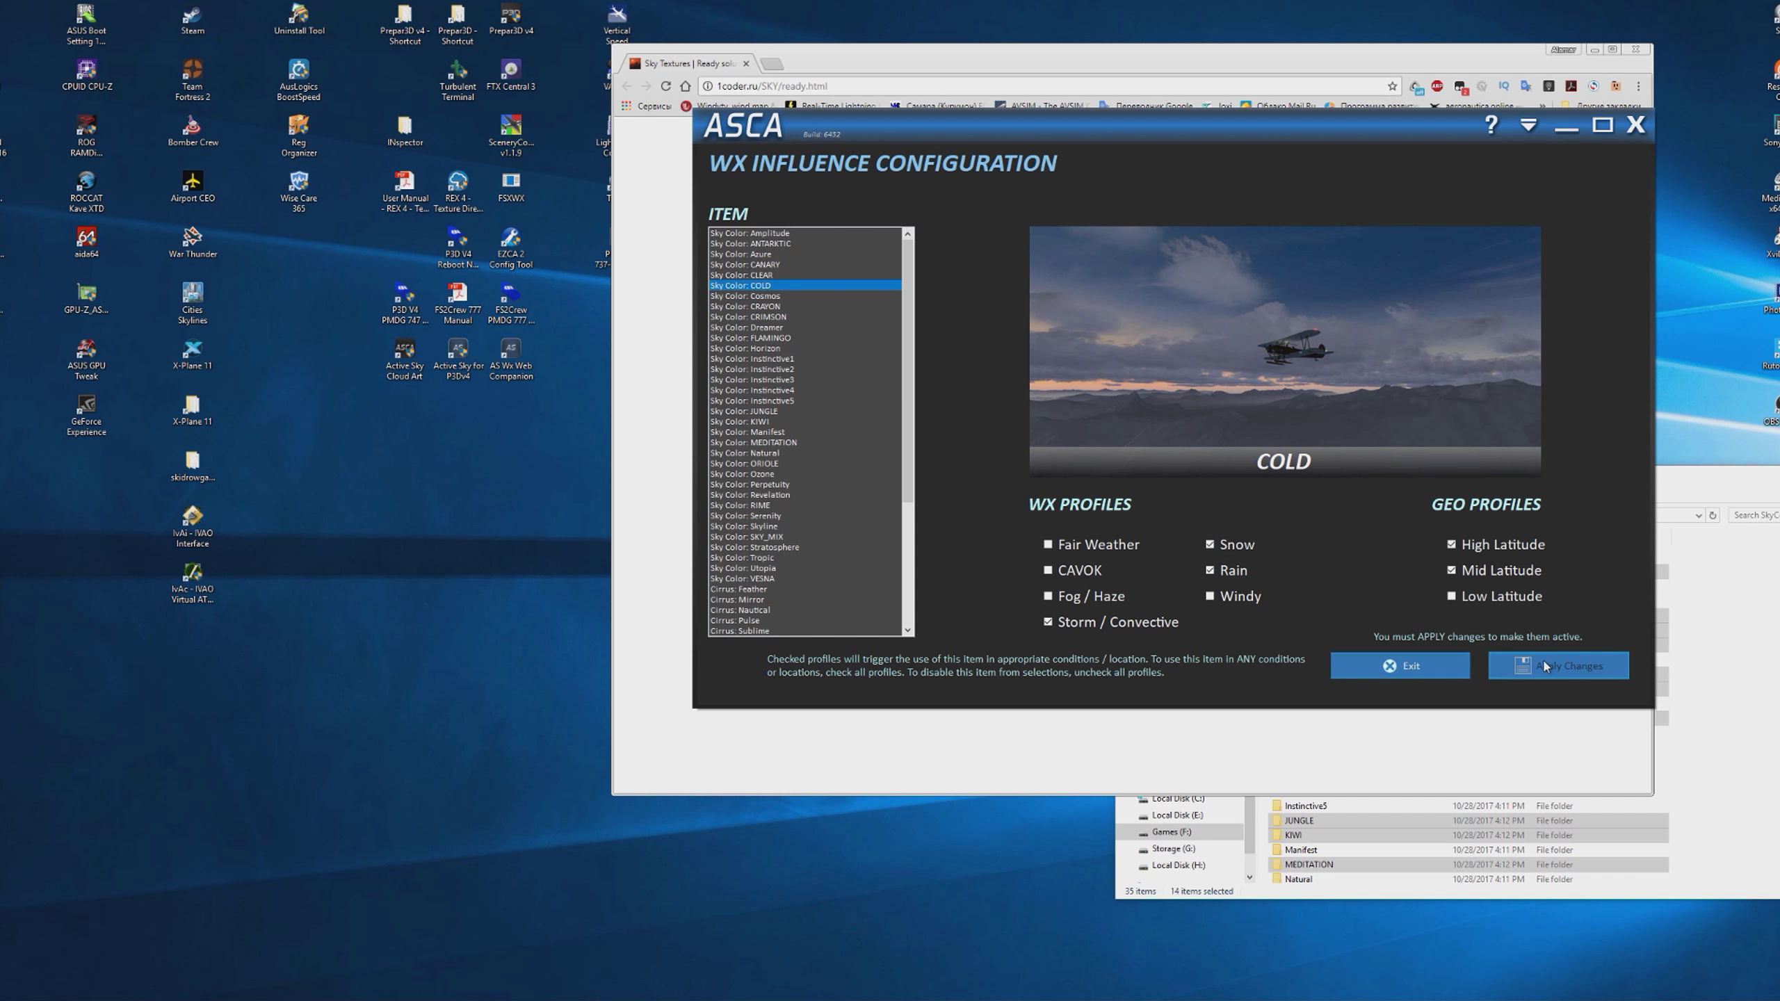
- Assign the Mid Latitude, Low Latitude and Fog / Haze profiles to the CRAYON sky color and apply the changes
{"action": "left_click", "coordinate": [775, 309]}
{"action": "left_click", "coordinate": [1503, 574]}
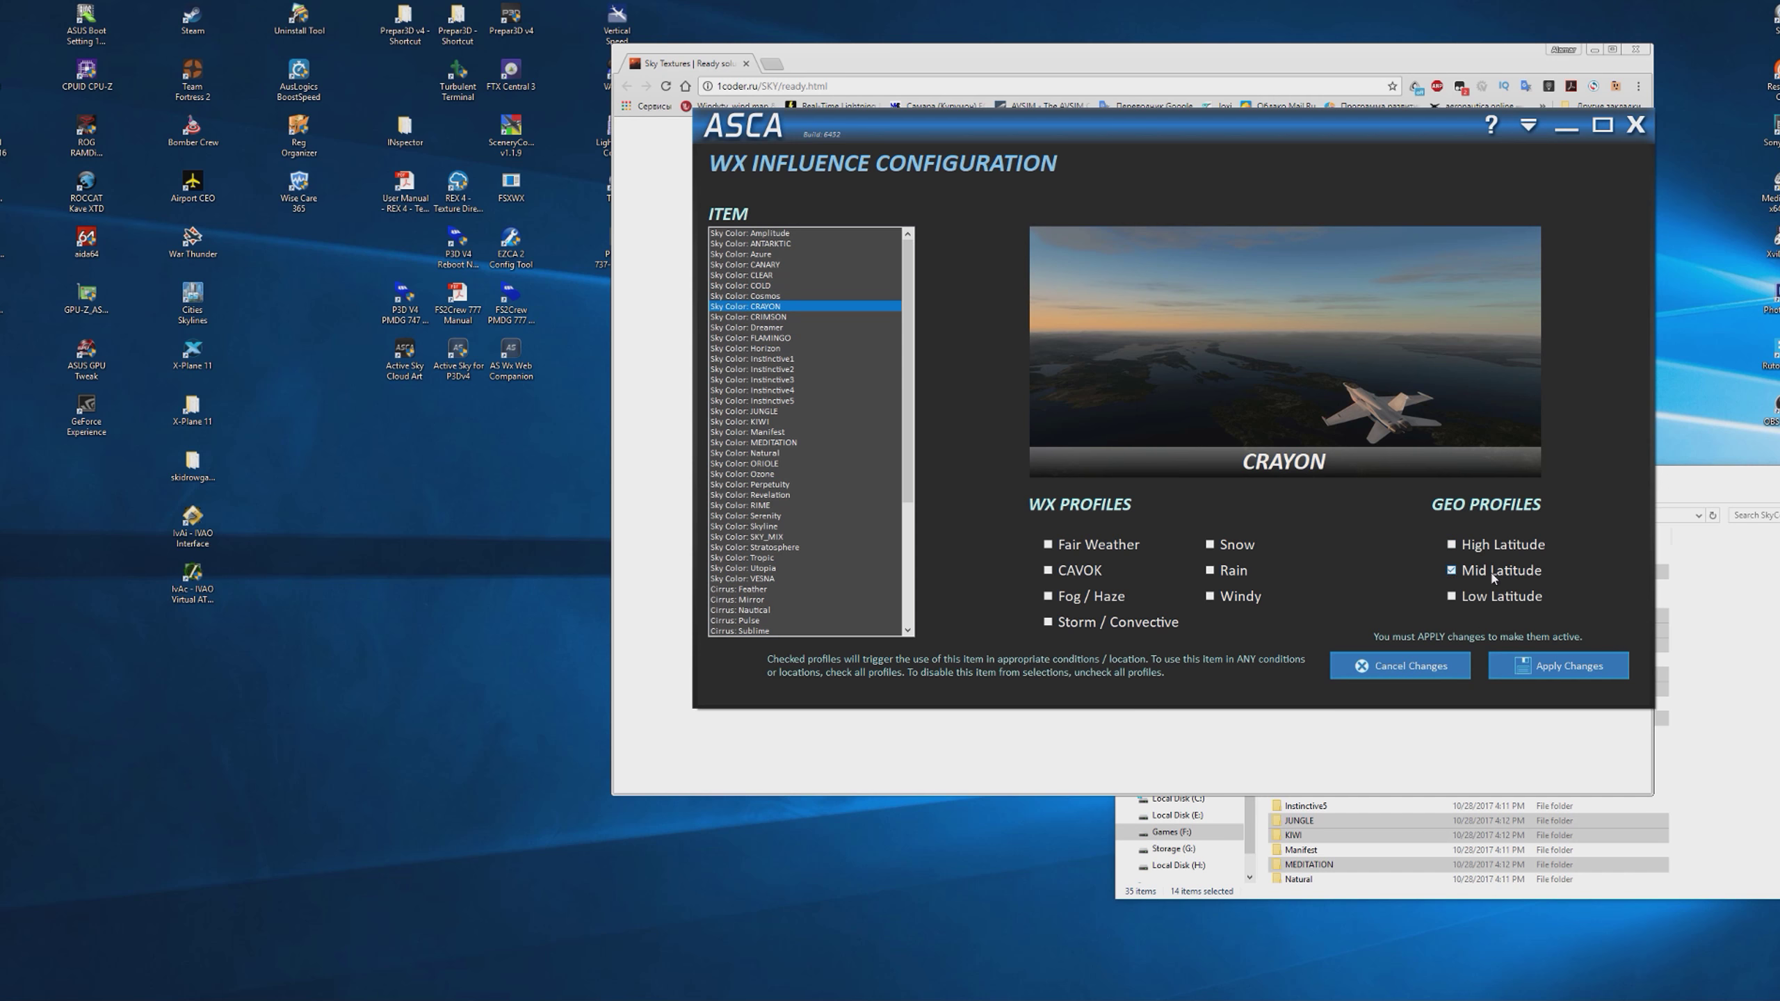
{"action": "left_click", "coordinate": [1482, 595]}
{"action": "left_click", "coordinate": [1070, 598]}
{"action": "left_click", "coordinate": [1557, 665]}
- Configure the weather and latitude profiles of the CRIMSON sky color, including Fog / Haze, and apply the changes
{"action": "left_click", "coordinate": [771, 316]}
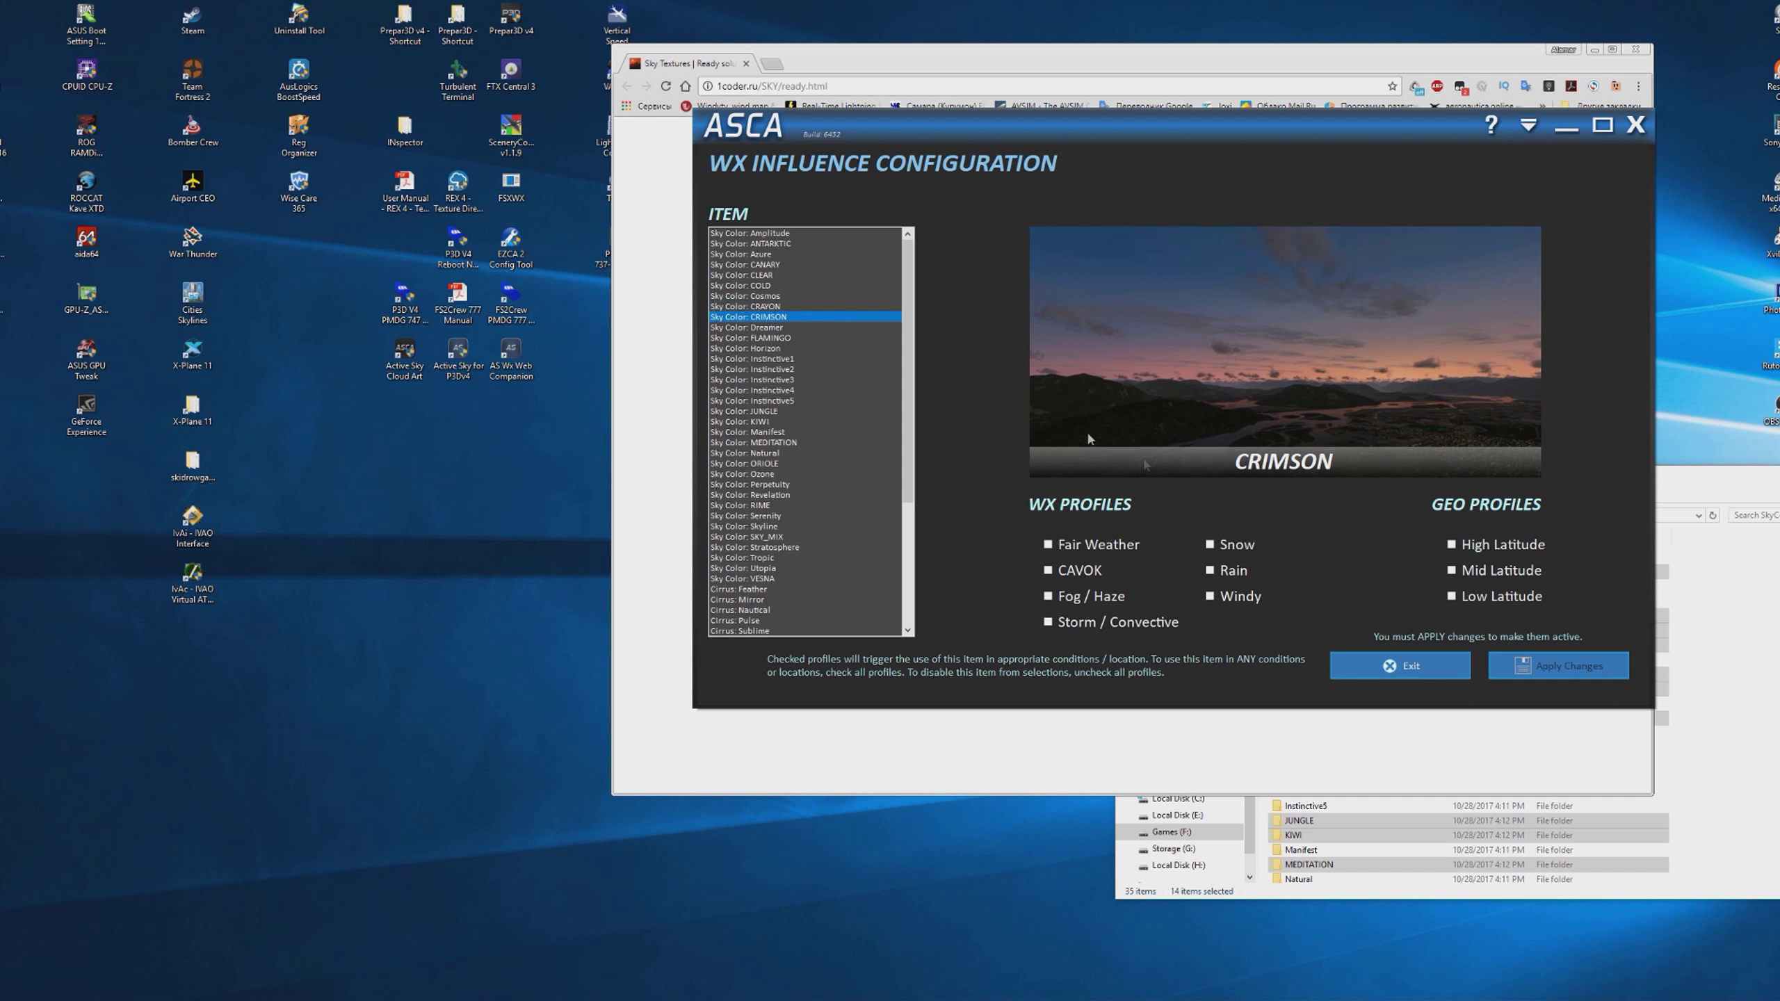
{"action": "left_click", "coordinate": [1503, 572]}
{"action": "left_click", "coordinate": [1105, 607]}
{"action": "left_click", "coordinate": [1469, 572]}
{"action": "left_click", "coordinate": [1545, 668]}
- Assign Fair Weather, CAVOK, Mid Latitude and Low Latitude to the FLAMINGO sky color and apply the changes
{"action": "left_click", "coordinate": [760, 328]}
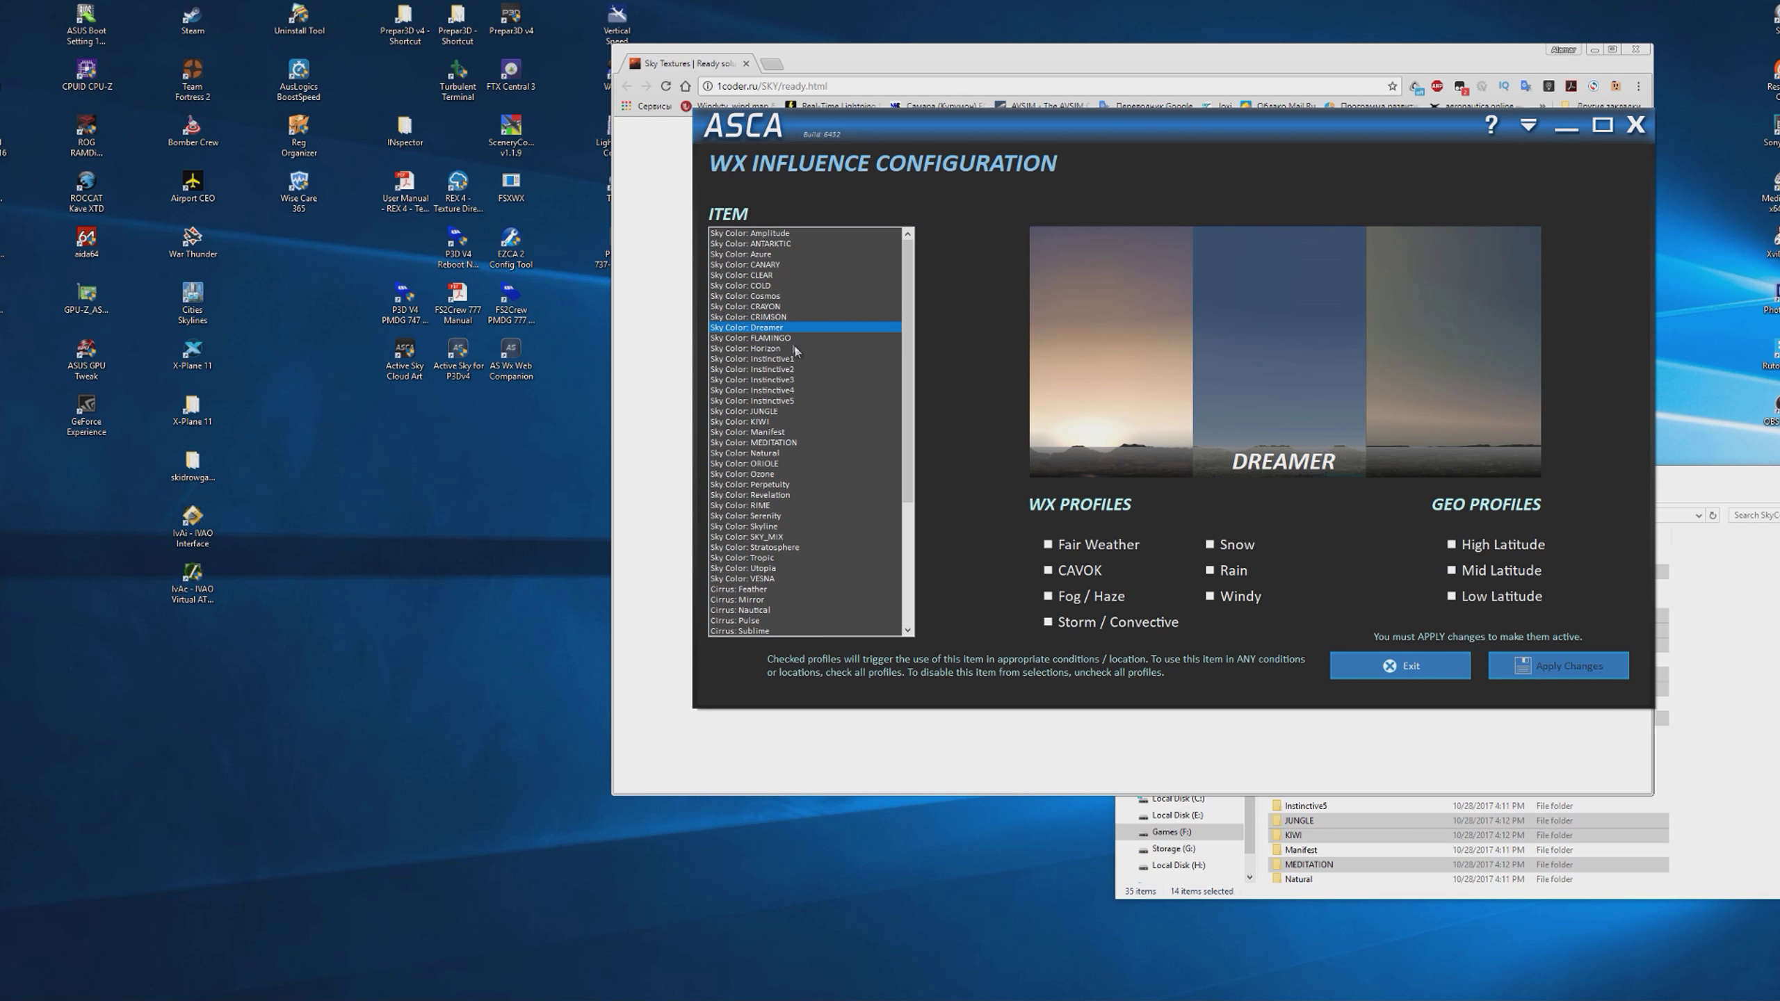
{"action": "left_click", "coordinate": [766, 317]}
{"action": "left_click", "coordinate": [770, 327]}
{"action": "left_click", "coordinate": [765, 339]}
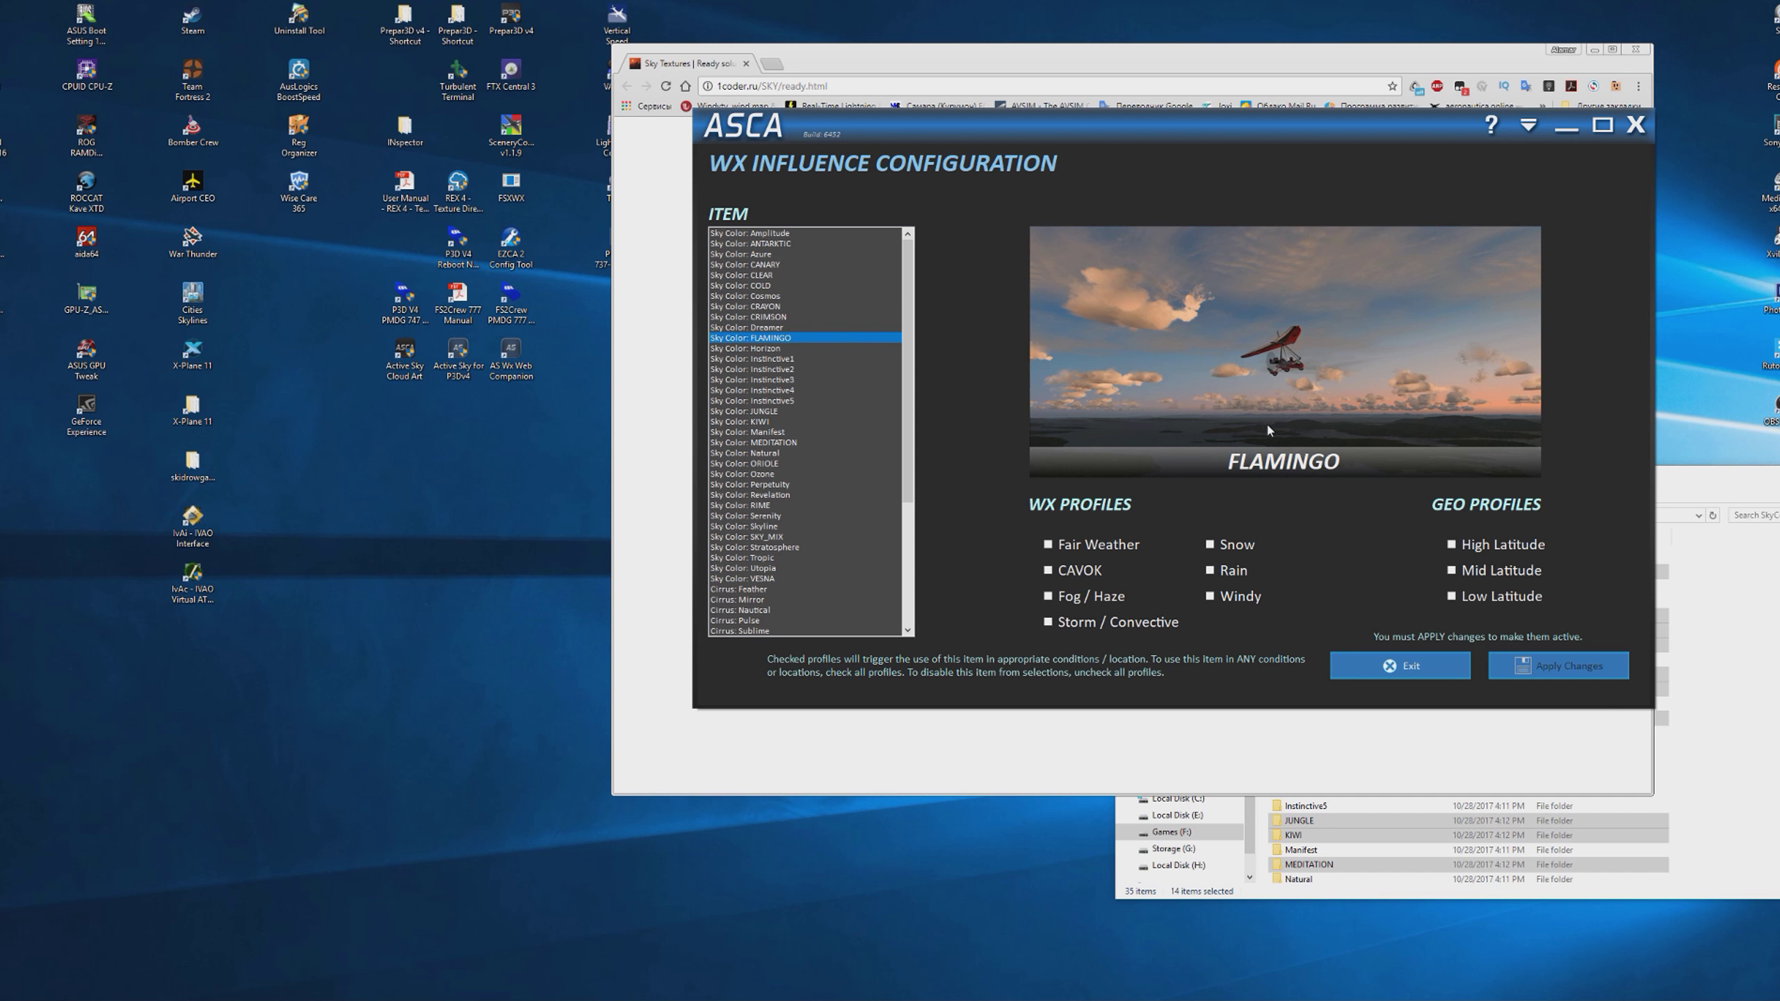
{"action": "left_click", "coordinate": [1450, 571]}
{"action": "left_click", "coordinate": [1452, 596]}
{"action": "left_click", "coordinate": [1088, 573]}
{"action": "left_click", "coordinate": [1558, 665]}
{"action": "left_click", "coordinate": [772, 349]}
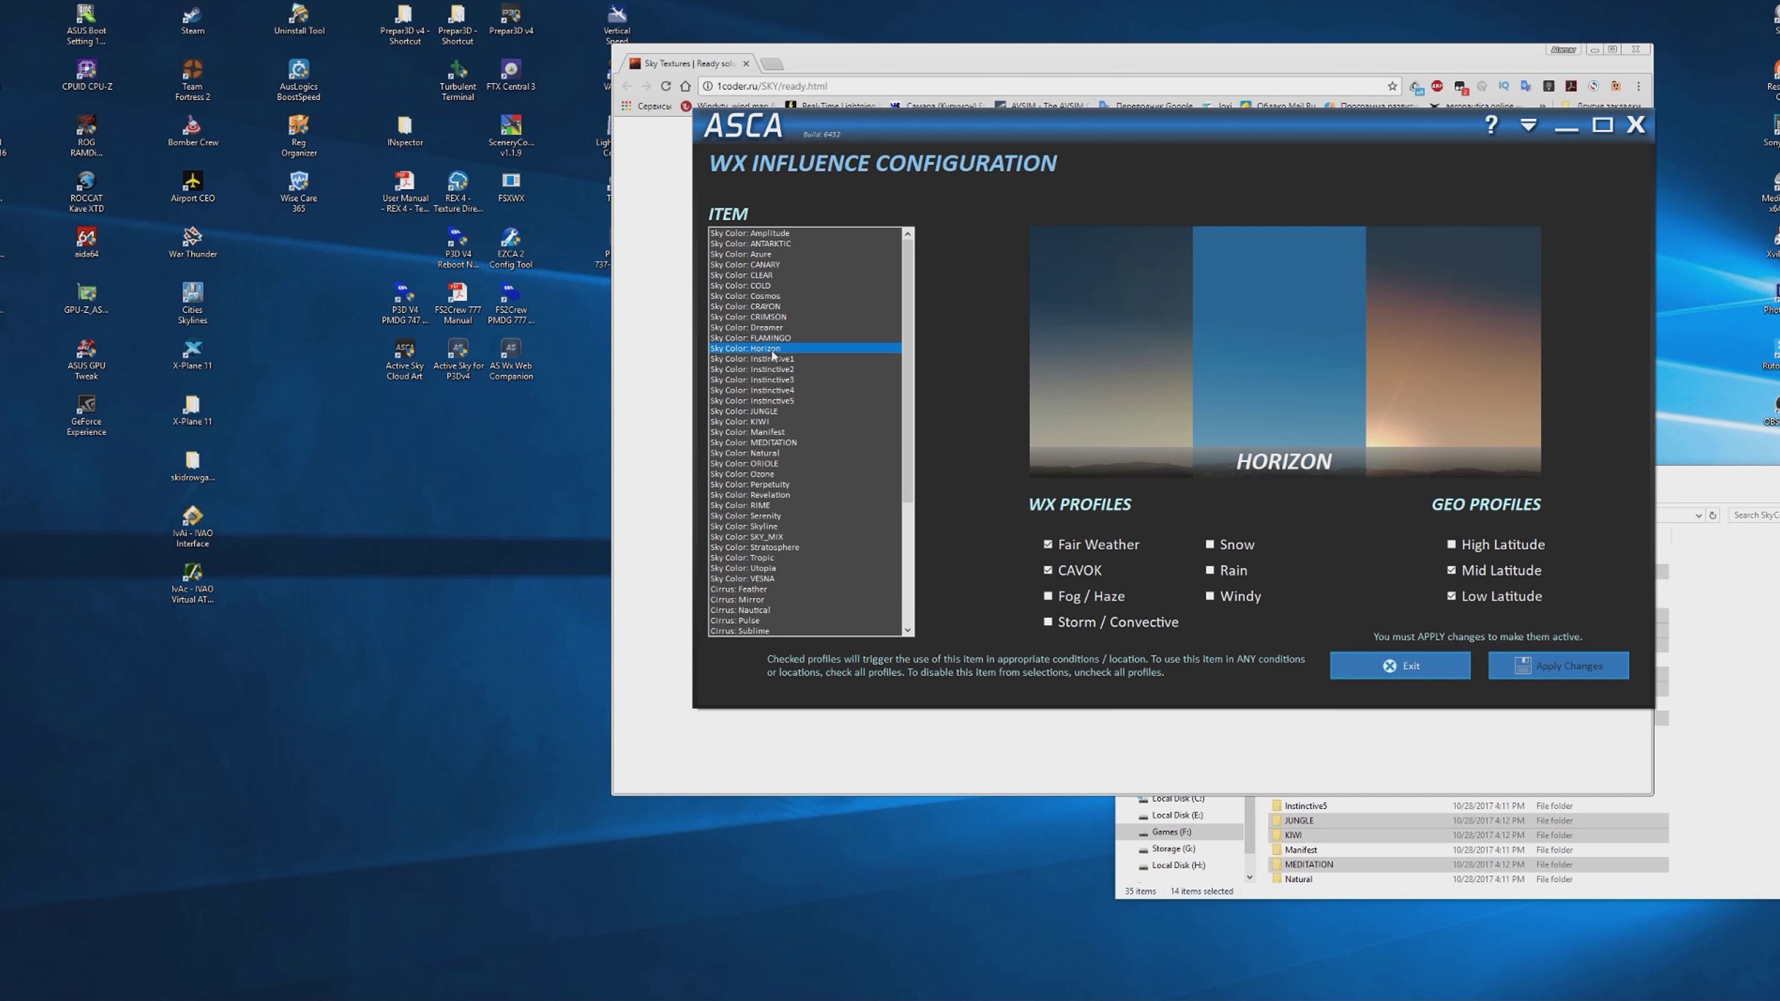
- Assign Fair Weather, CAVOK, Rain and Low Latitude to the JUNGLE sky color and apply the changes
{"action": "left_click", "coordinate": [757, 412]}
{"action": "left_click", "coordinate": [1471, 600]}
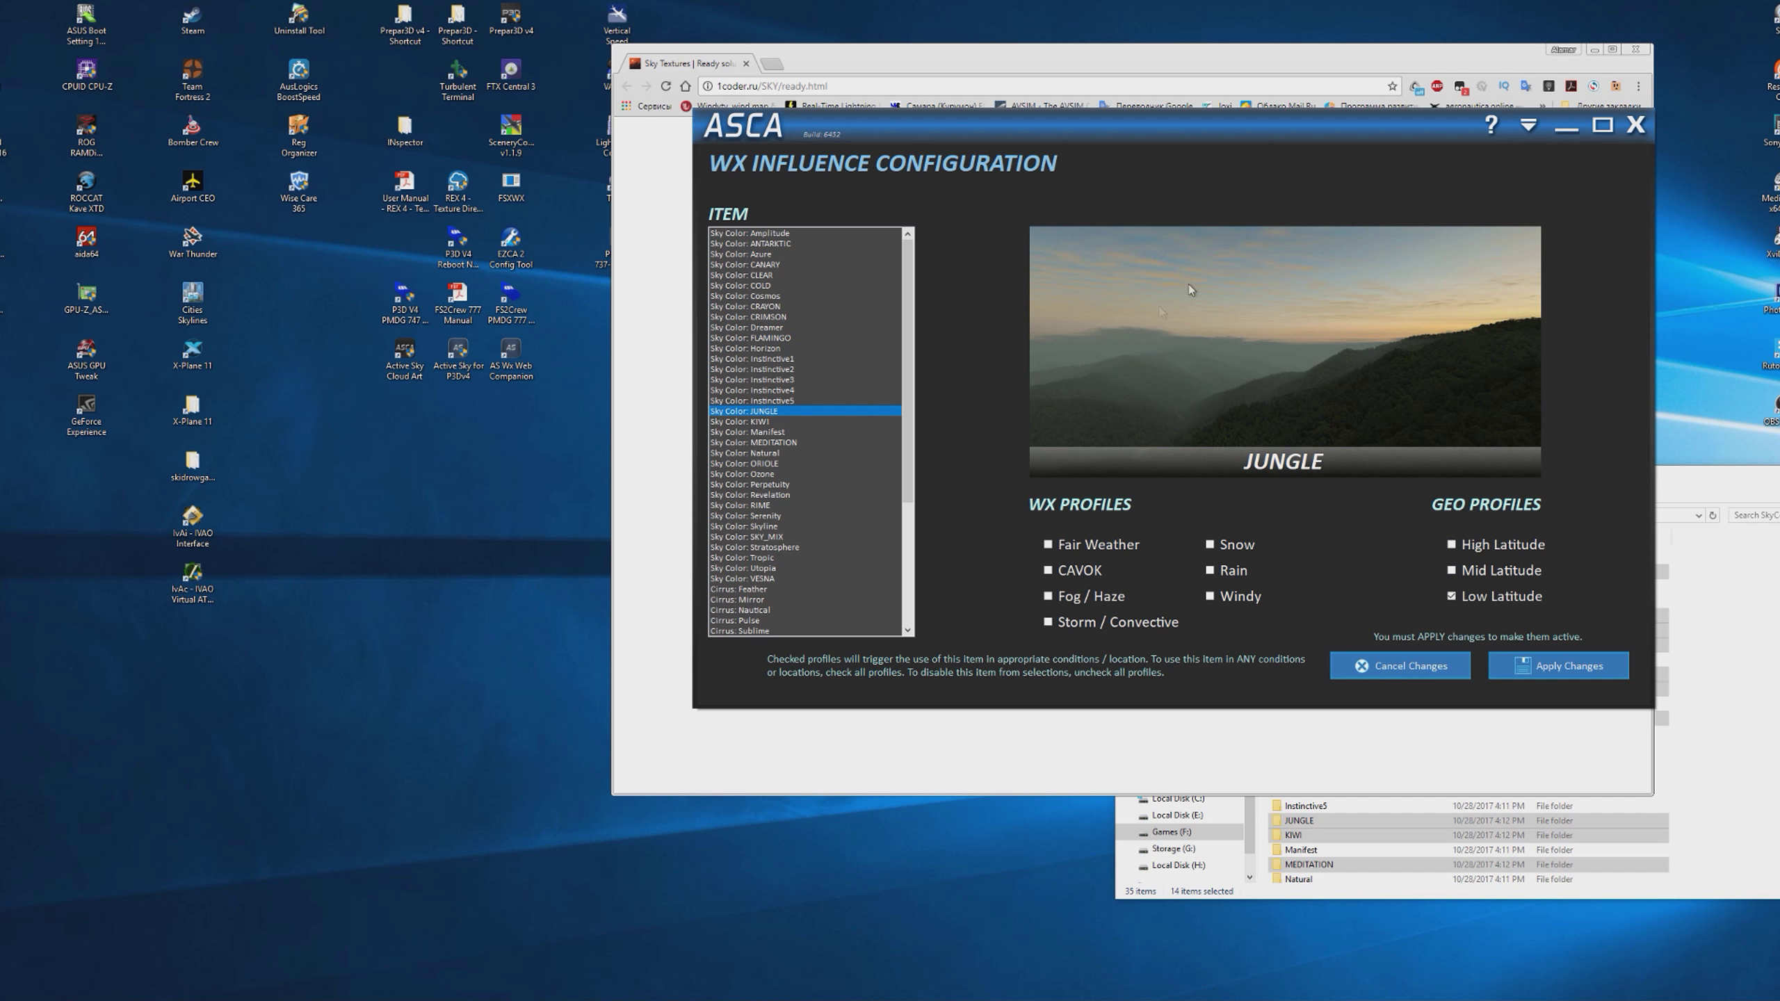
{"action": "left_click", "coordinate": [1208, 572]}
{"action": "left_click", "coordinate": [1069, 570]}
{"action": "left_click", "coordinate": [1496, 666]}
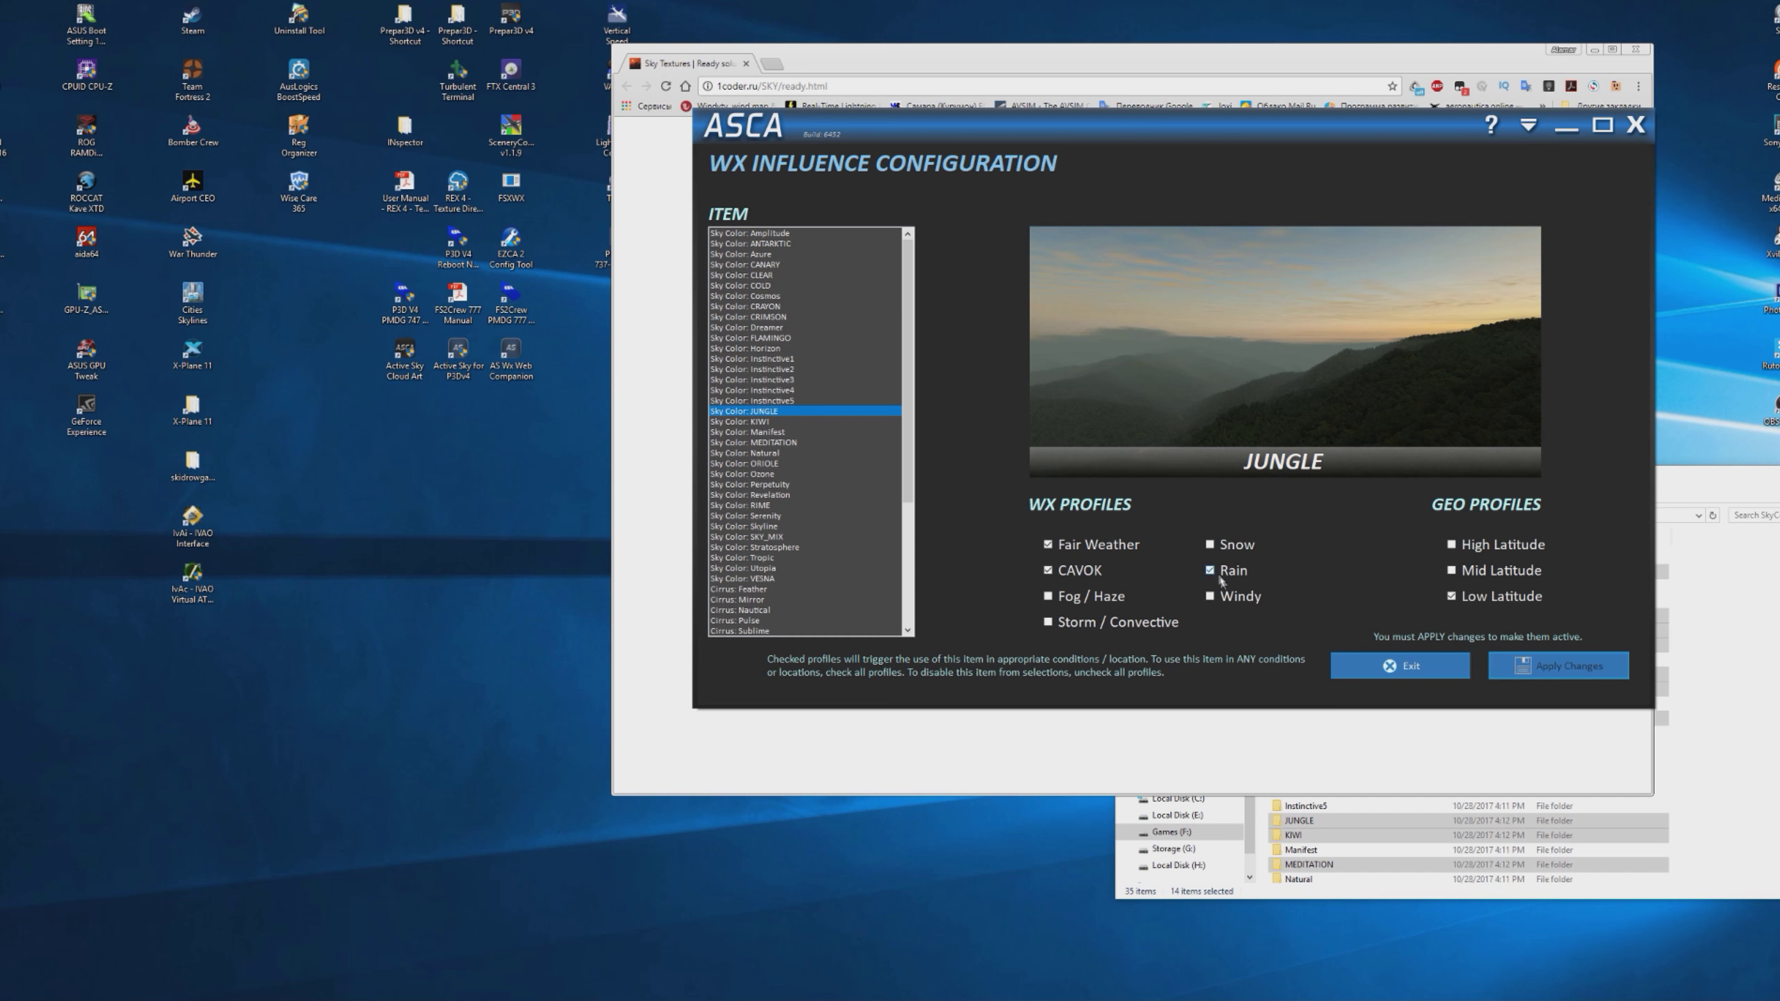
- Assign Fair Weather, CAVOK, Fog / Haze and the High, Mid and Low Latitude profiles to the KIWI sky color and apply the changes
{"action": "left_click", "coordinate": [804, 421]}
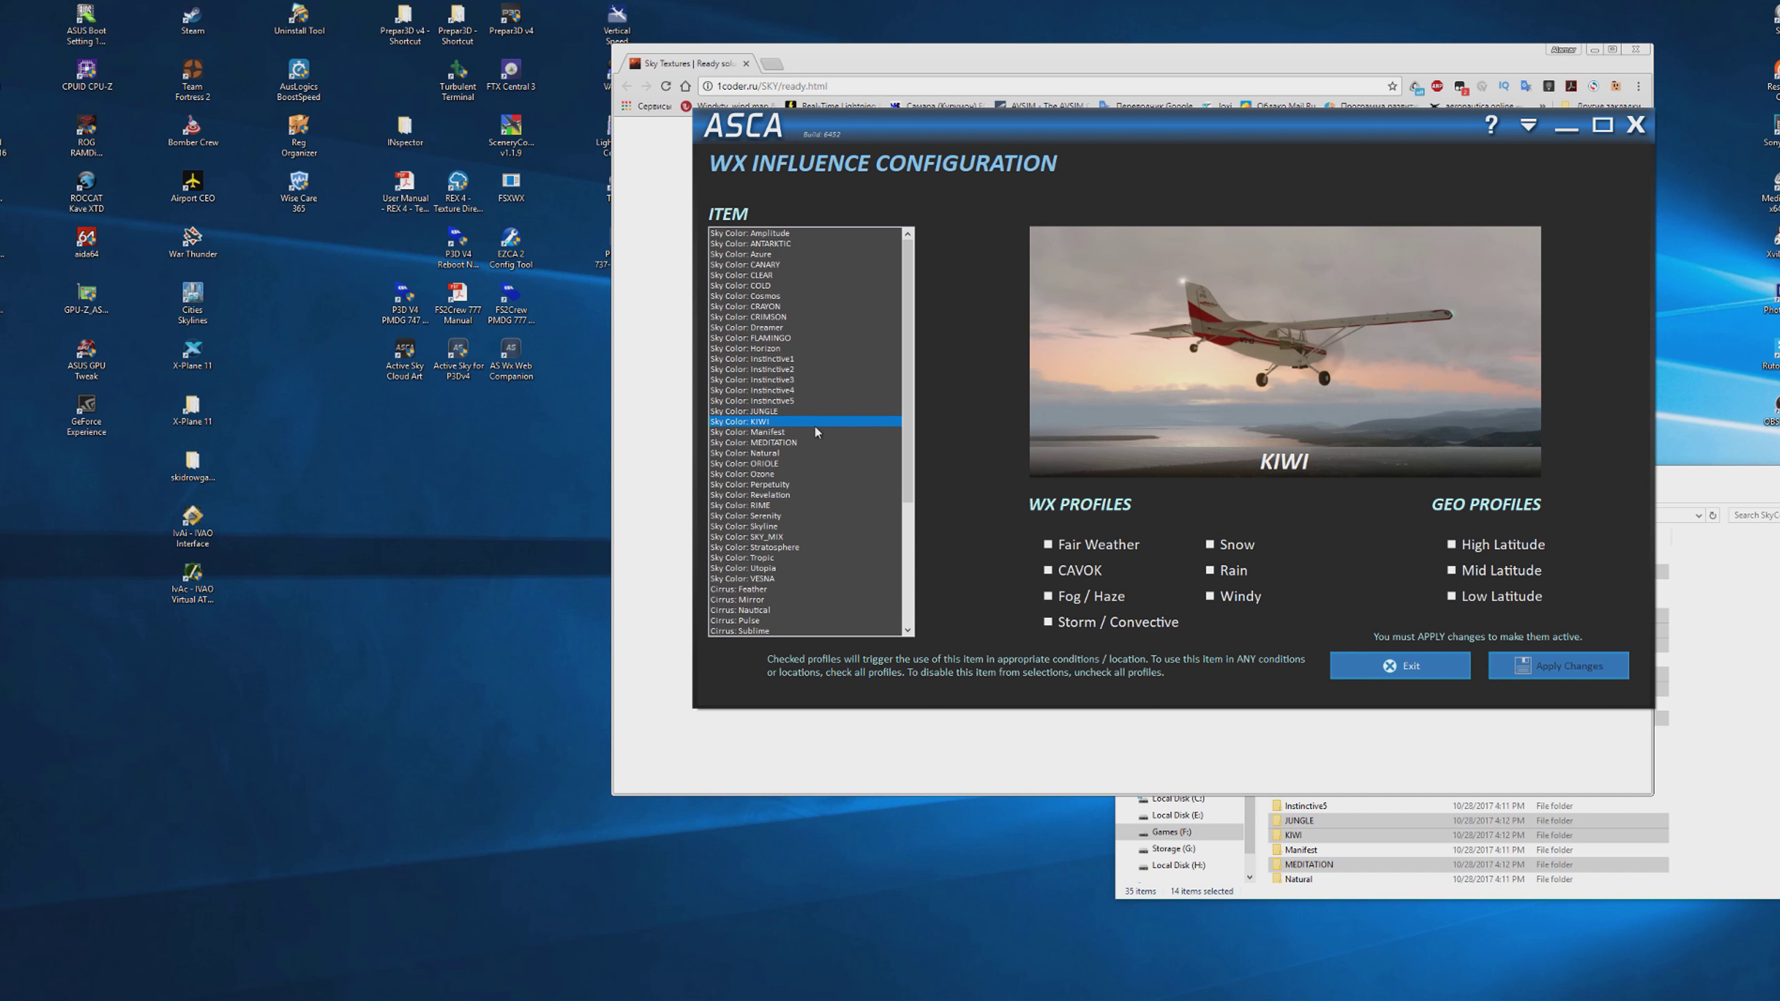
{"action": "left_click", "coordinate": [1490, 571]}
{"action": "left_click", "coordinate": [1483, 596]}
{"action": "left_click", "coordinate": [1105, 597]}
{"action": "left_click", "coordinate": [1107, 630]}
{"action": "left_click", "coordinate": [1052, 544]}
{"action": "left_click", "coordinate": [1513, 662]}
- Assign Fair Weather, CAVOK, Fog / Haze, Windy and all three latitude profiles to the ORIOLE sky color and apply the changes
{"action": "left_click", "coordinate": [765, 464]}
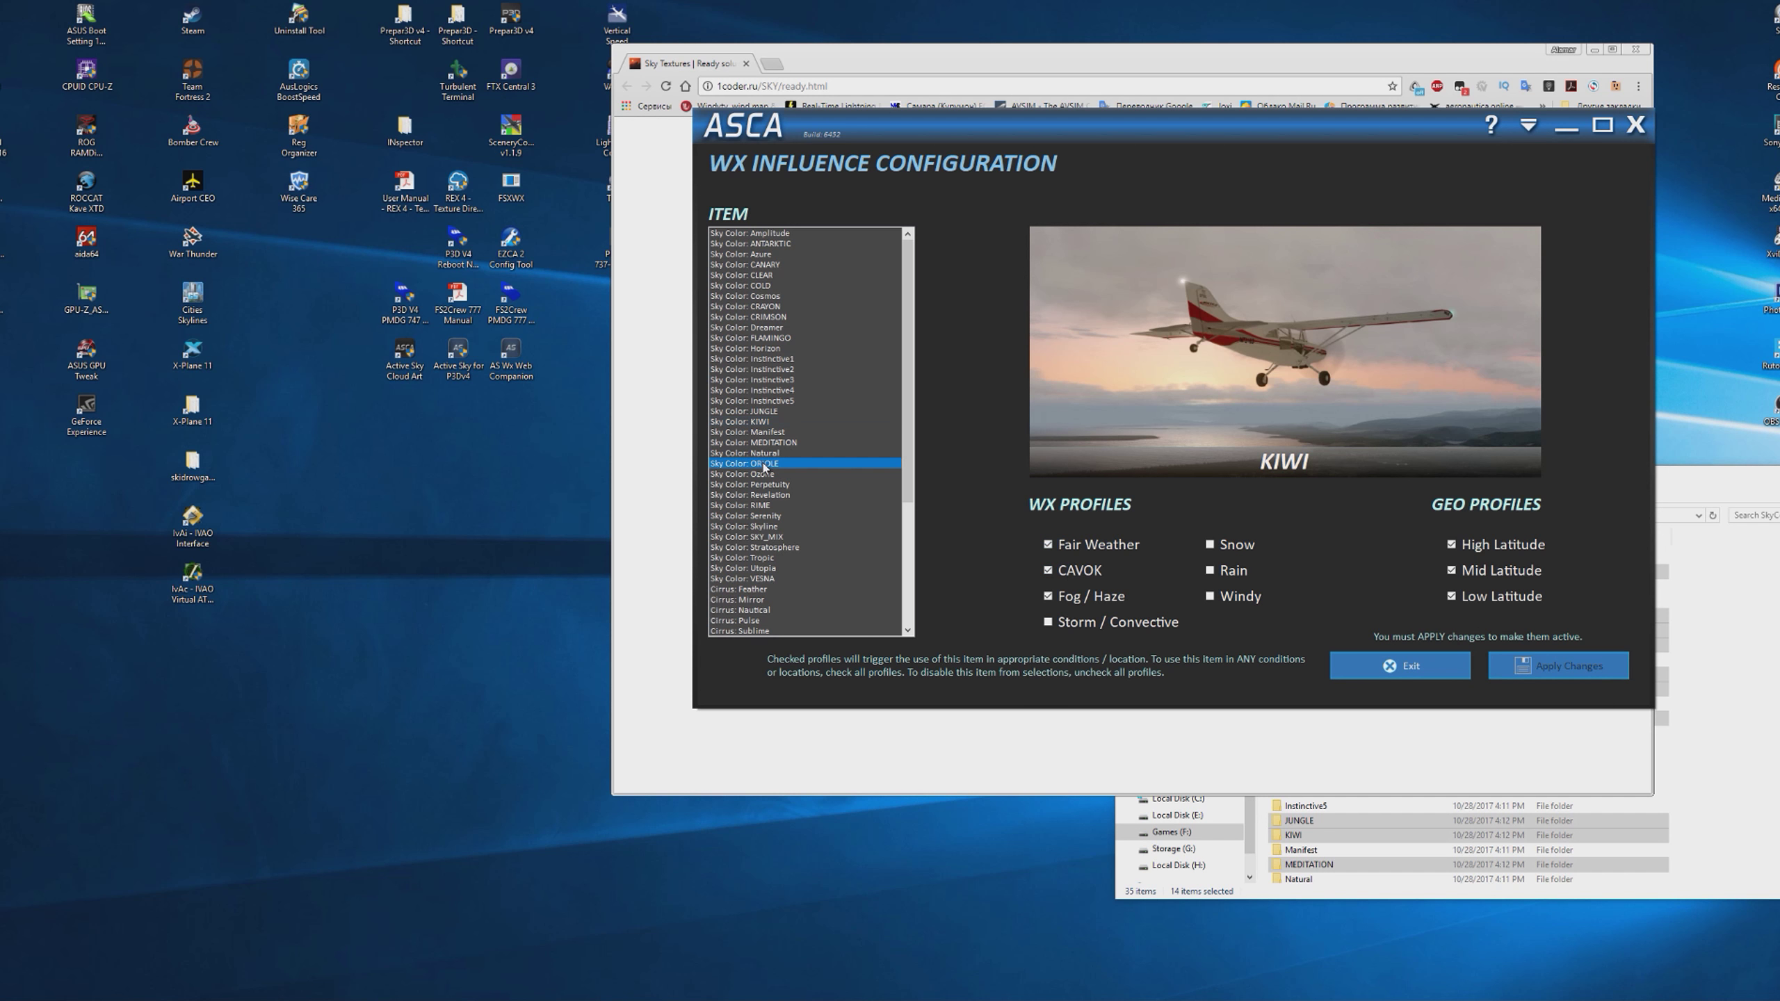
{"action": "left_click", "coordinate": [1450, 545]}
{"action": "left_click", "coordinate": [1450, 570]}
{"action": "left_click", "coordinate": [1451, 596]}
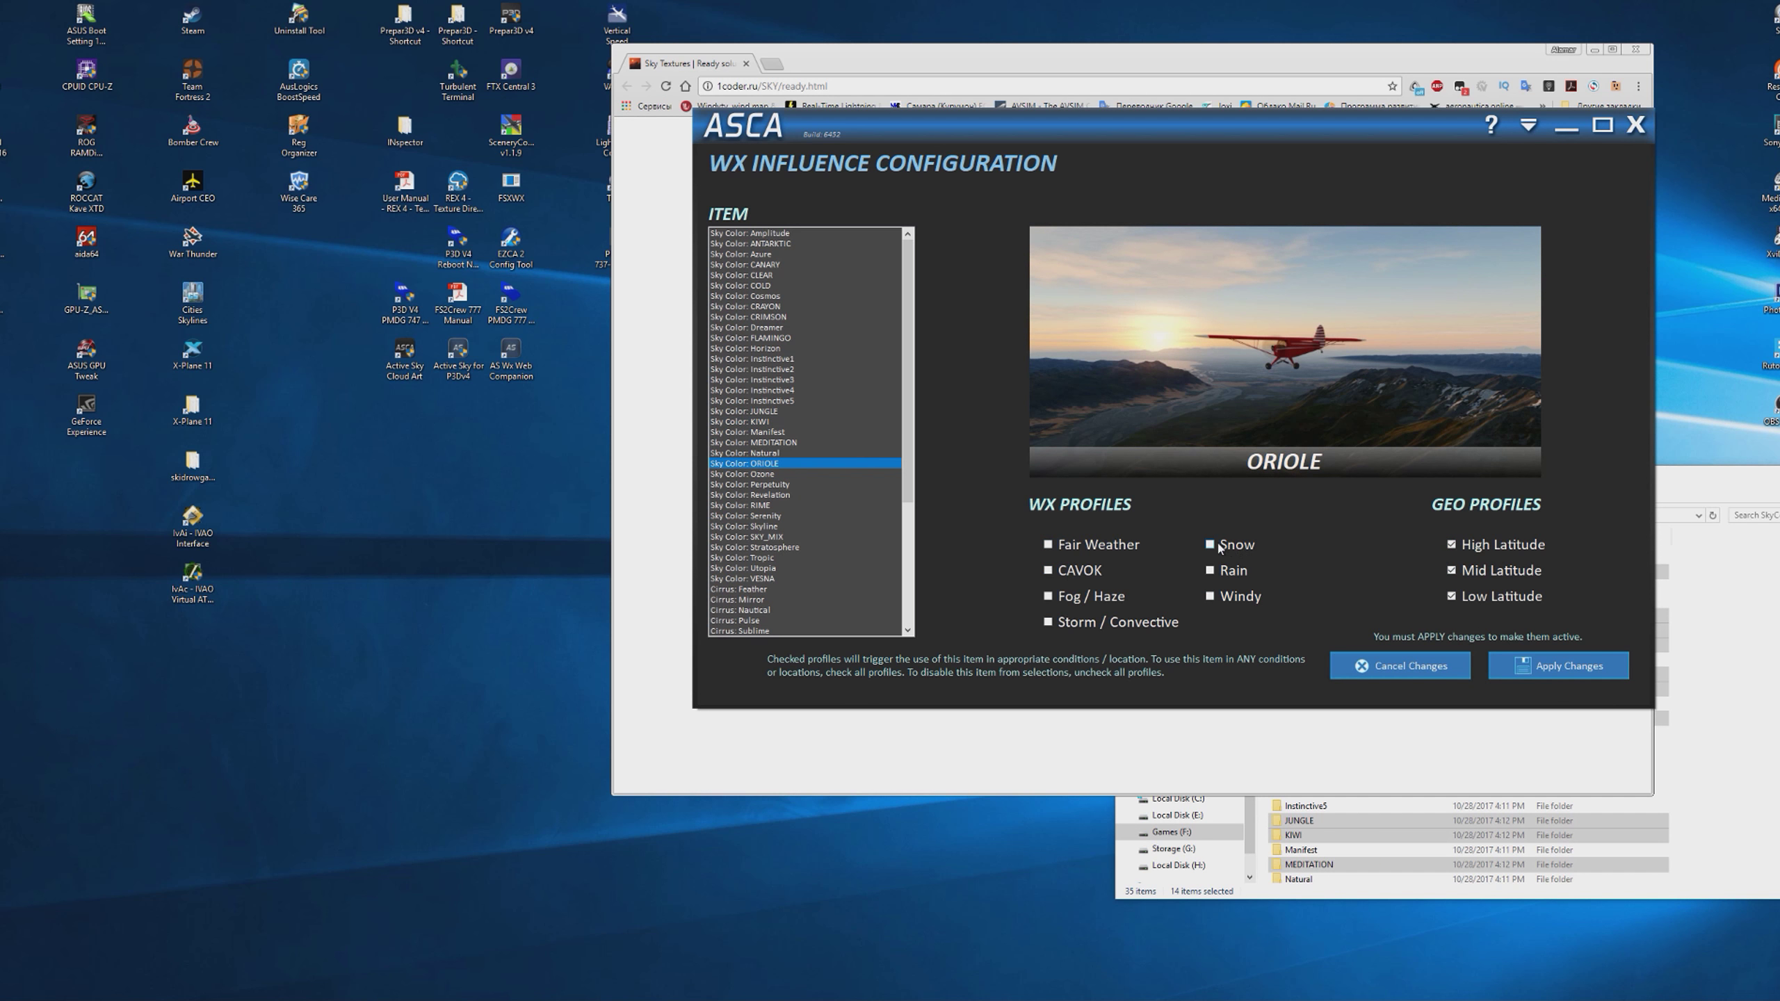
{"action": "left_click", "coordinate": [1061, 570]}
{"action": "left_click", "coordinate": [1086, 597]}
{"action": "left_click", "coordinate": [1567, 659]}
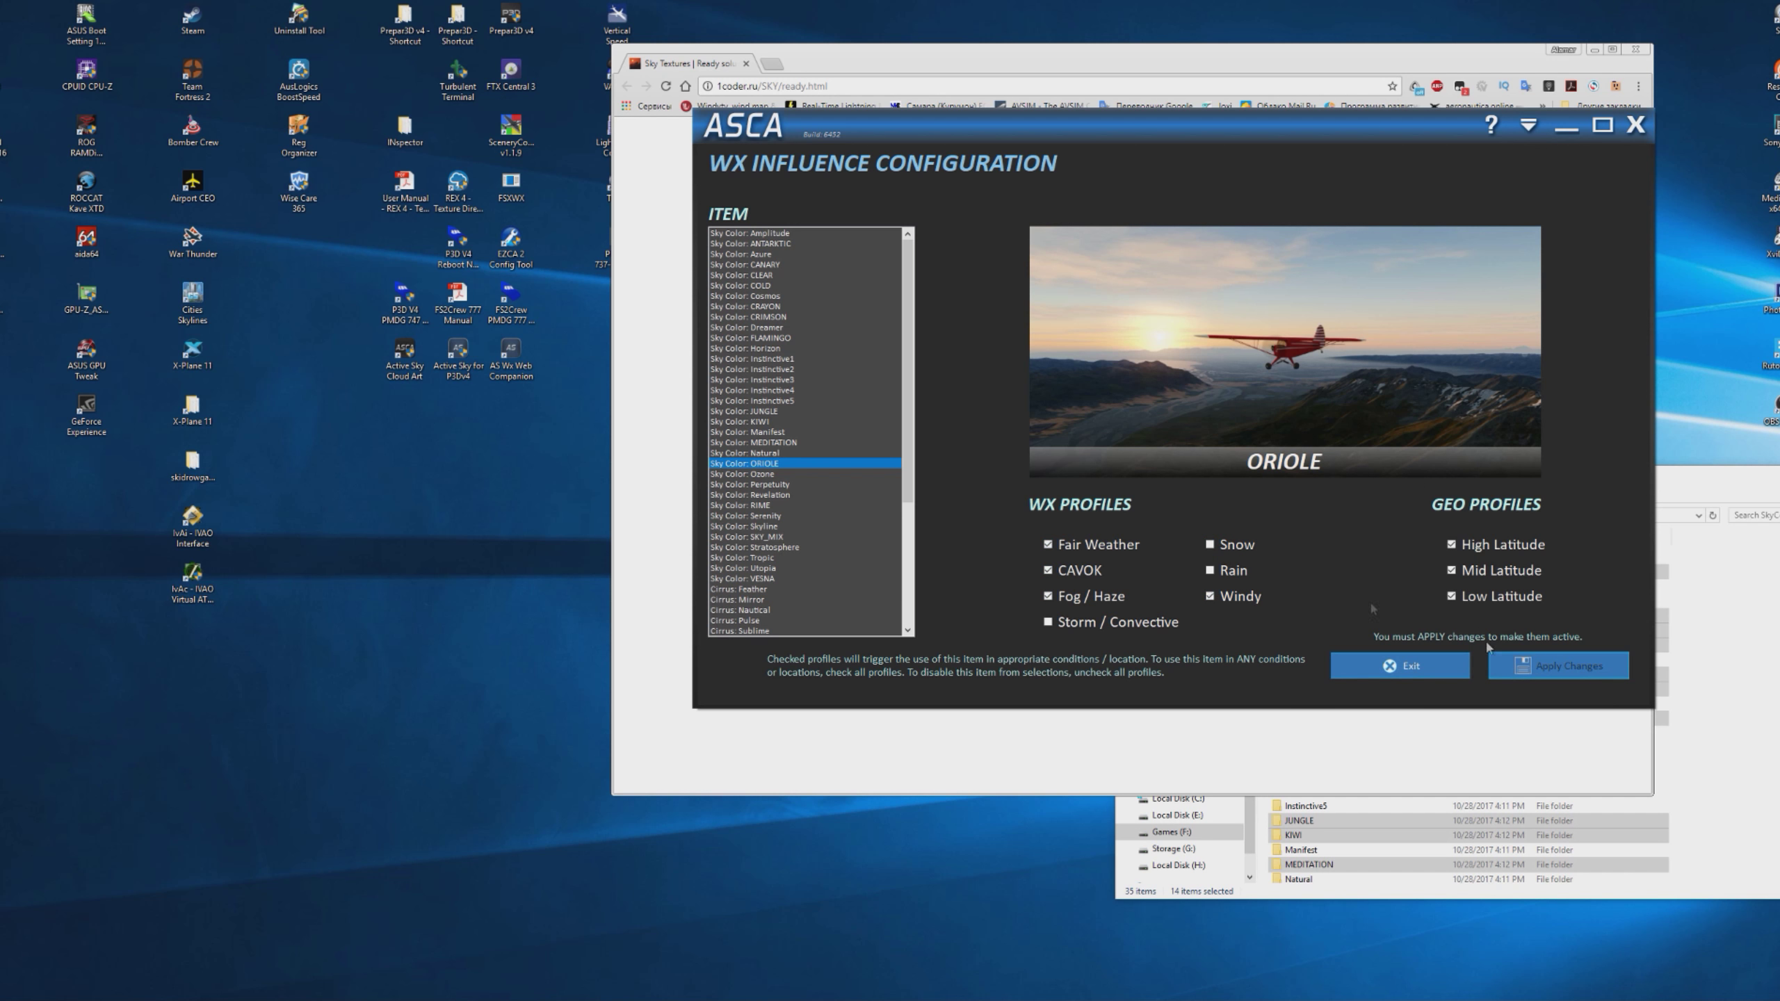
- Assign CAVOK, Fog / Haze, Snow, Rain, Mid Latitude and Low Latitude to the RIME sky color and apply the changes
{"action": "left_click", "coordinate": [779, 476]}
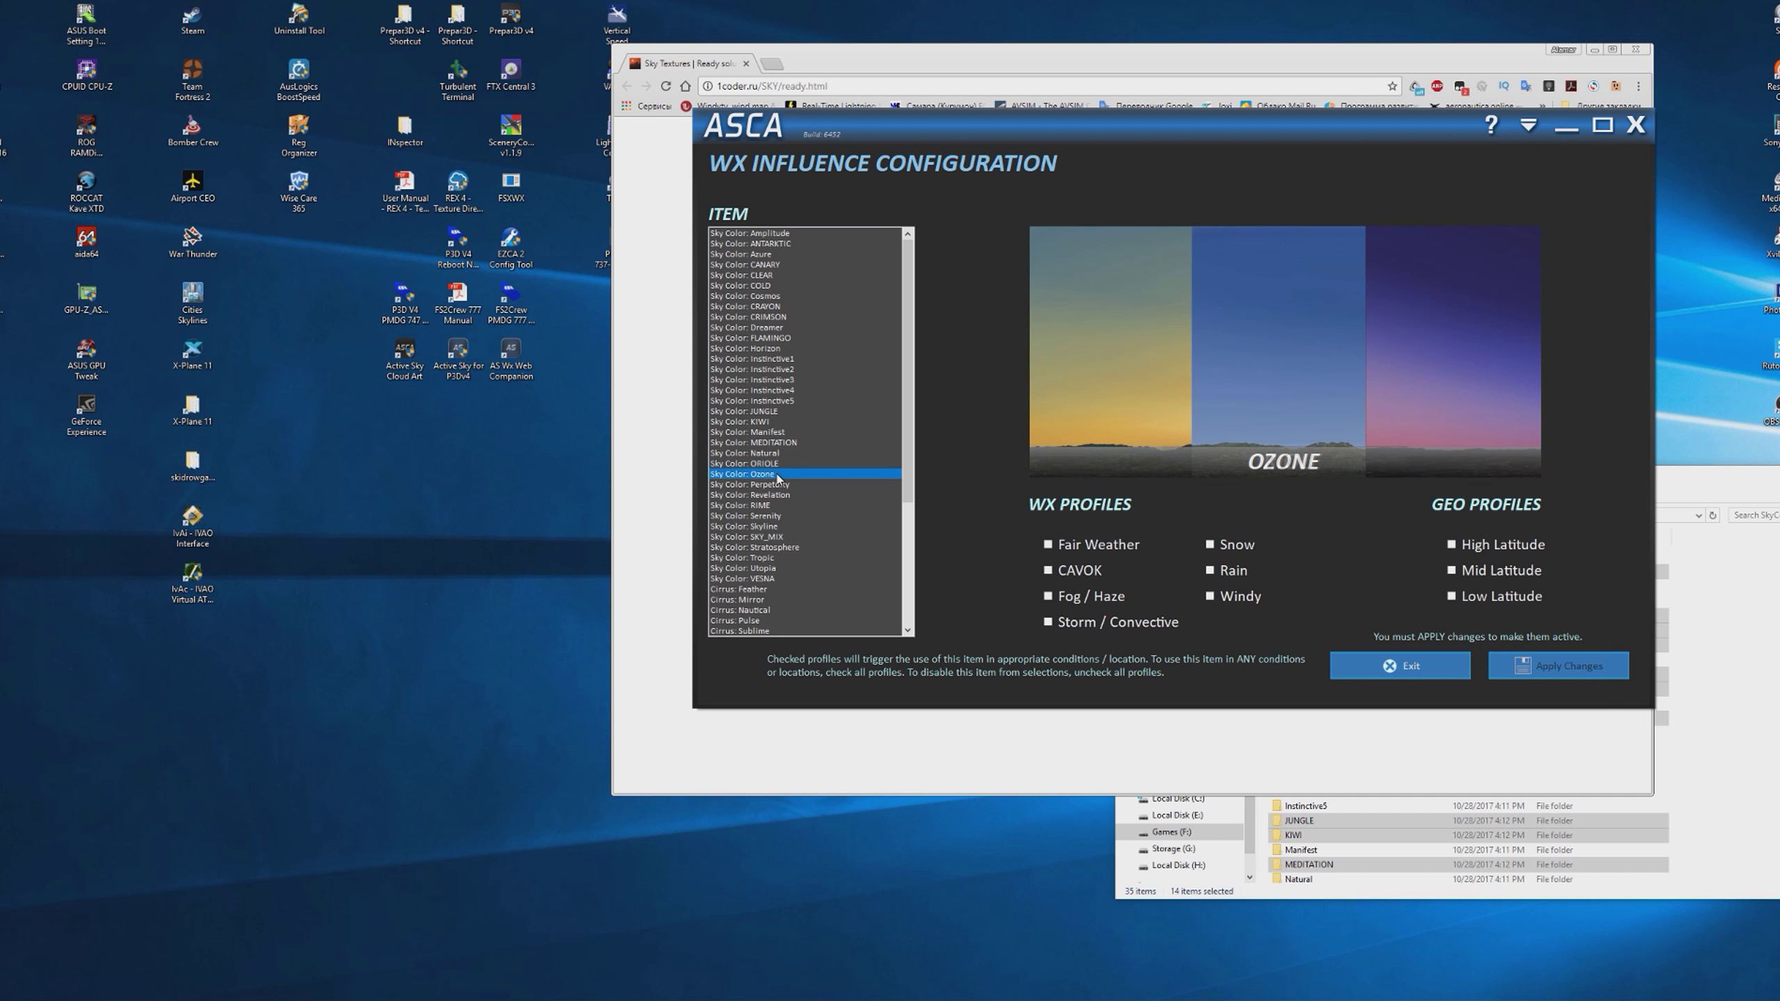
{"action": "left_click", "coordinate": [777, 505]}
{"action": "left_click", "coordinate": [1464, 572]}
{"action": "left_click", "coordinate": [1066, 572]}
{"action": "left_click", "coordinate": [1073, 602]}
{"action": "left_click", "coordinate": [1540, 667]}
{"action": "left_click", "coordinate": [1479, 602]}
{"action": "left_click", "coordinate": [1545, 666]}
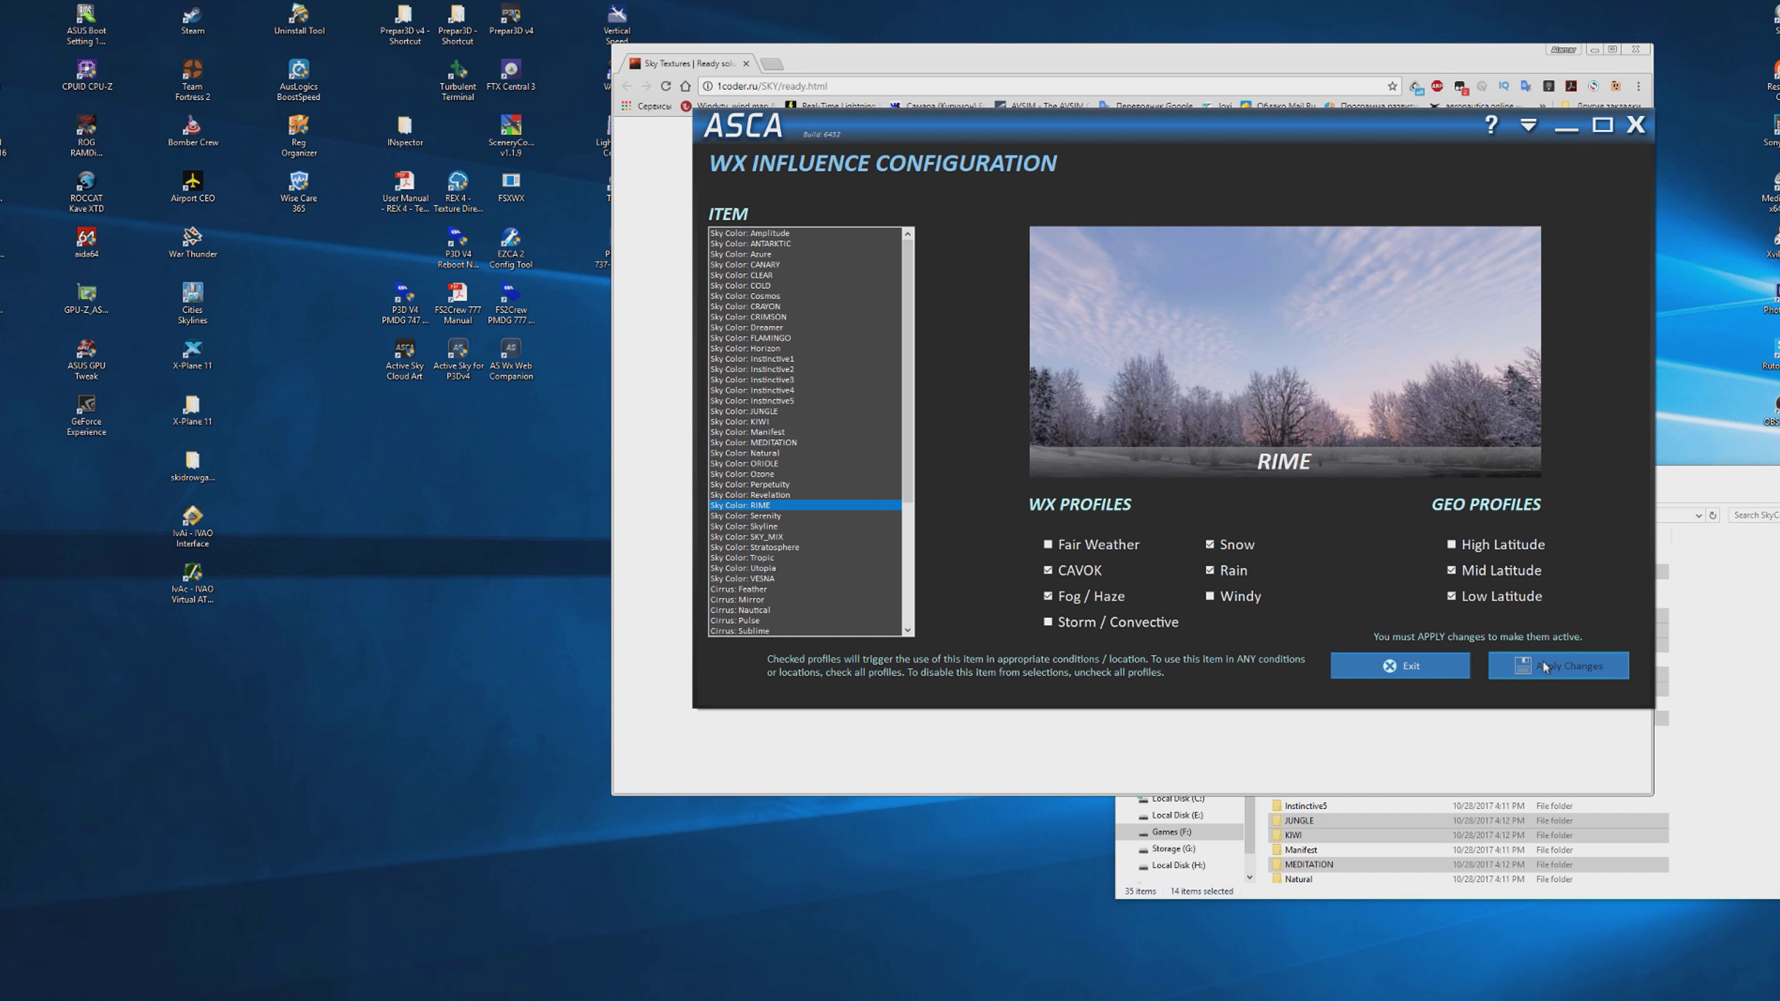
- Assign Snow, Rain, Fog / Haze, Storm / Convective and all three latitude profiles to the SKY_MIX sky color and apply the changes
{"action": "left_click", "coordinate": [771, 537]}
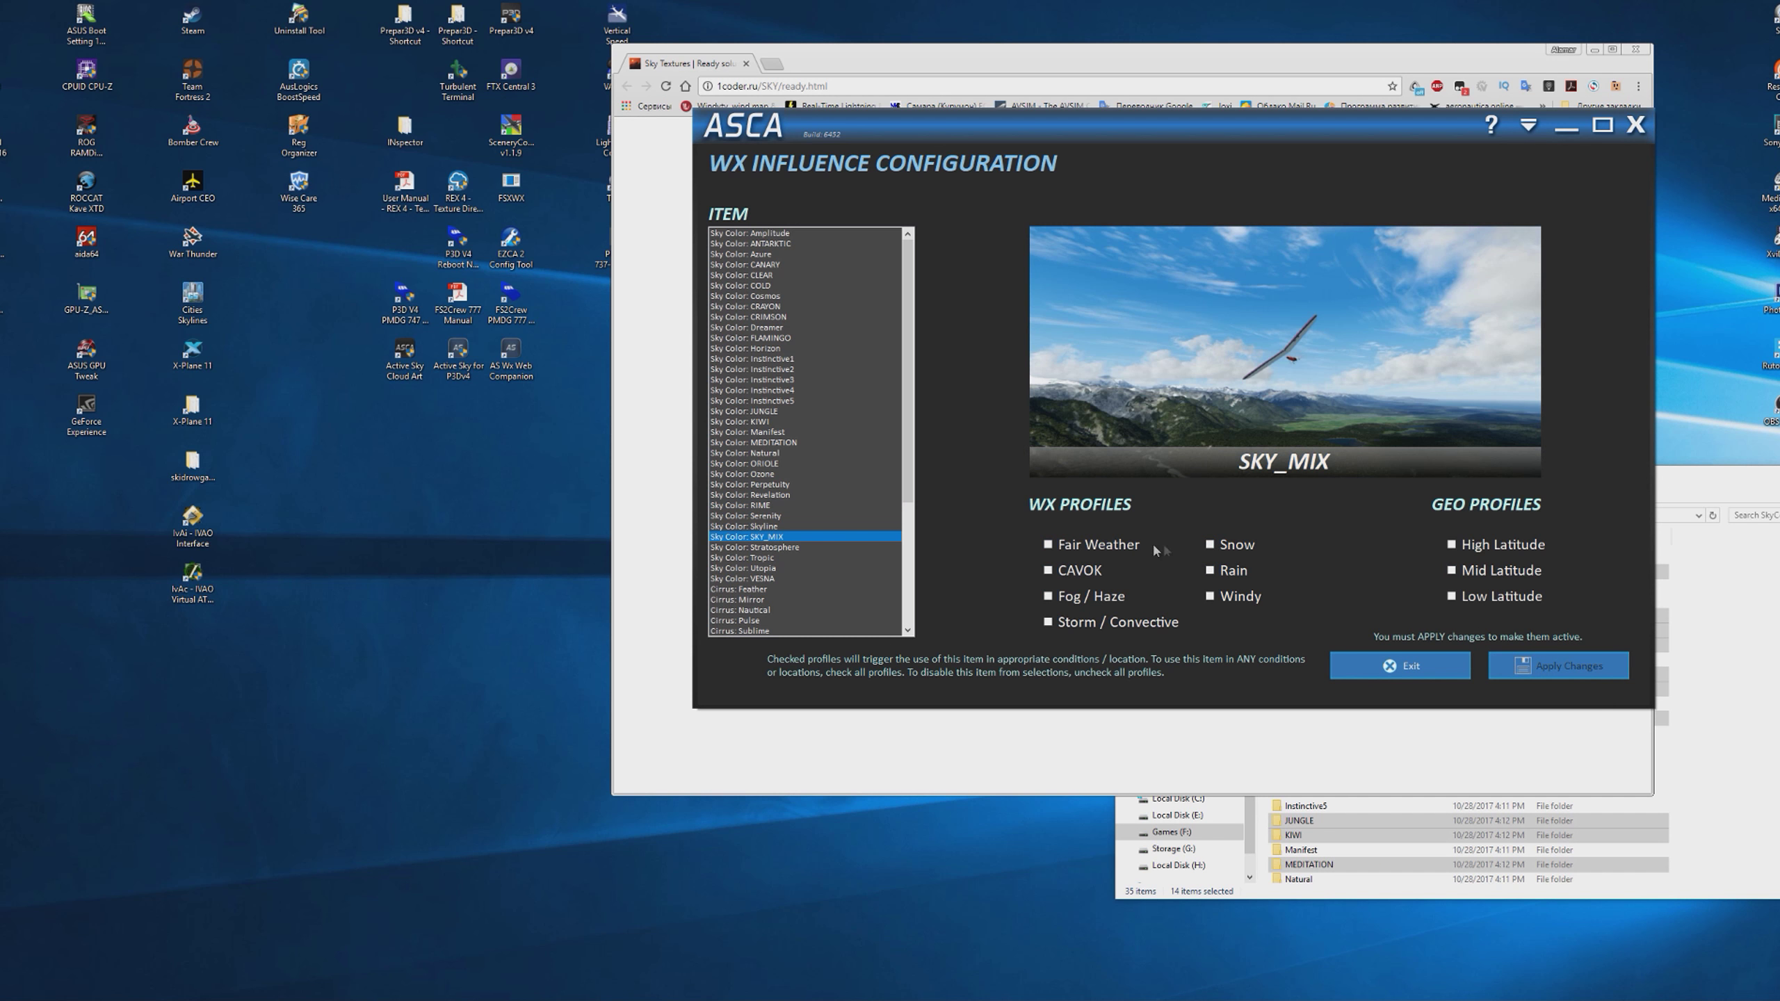
{"action": "left_click", "coordinate": [1512, 553]}
{"action": "left_click", "coordinate": [1237, 549]}
{"action": "left_click", "coordinate": [1227, 577]}
{"action": "left_click", "coordinate": [1101, 628]}
{"action": "left_click", "coordinate": [1084, 597]}
{"action": "left_click", "coordinate": [1528, 666]}
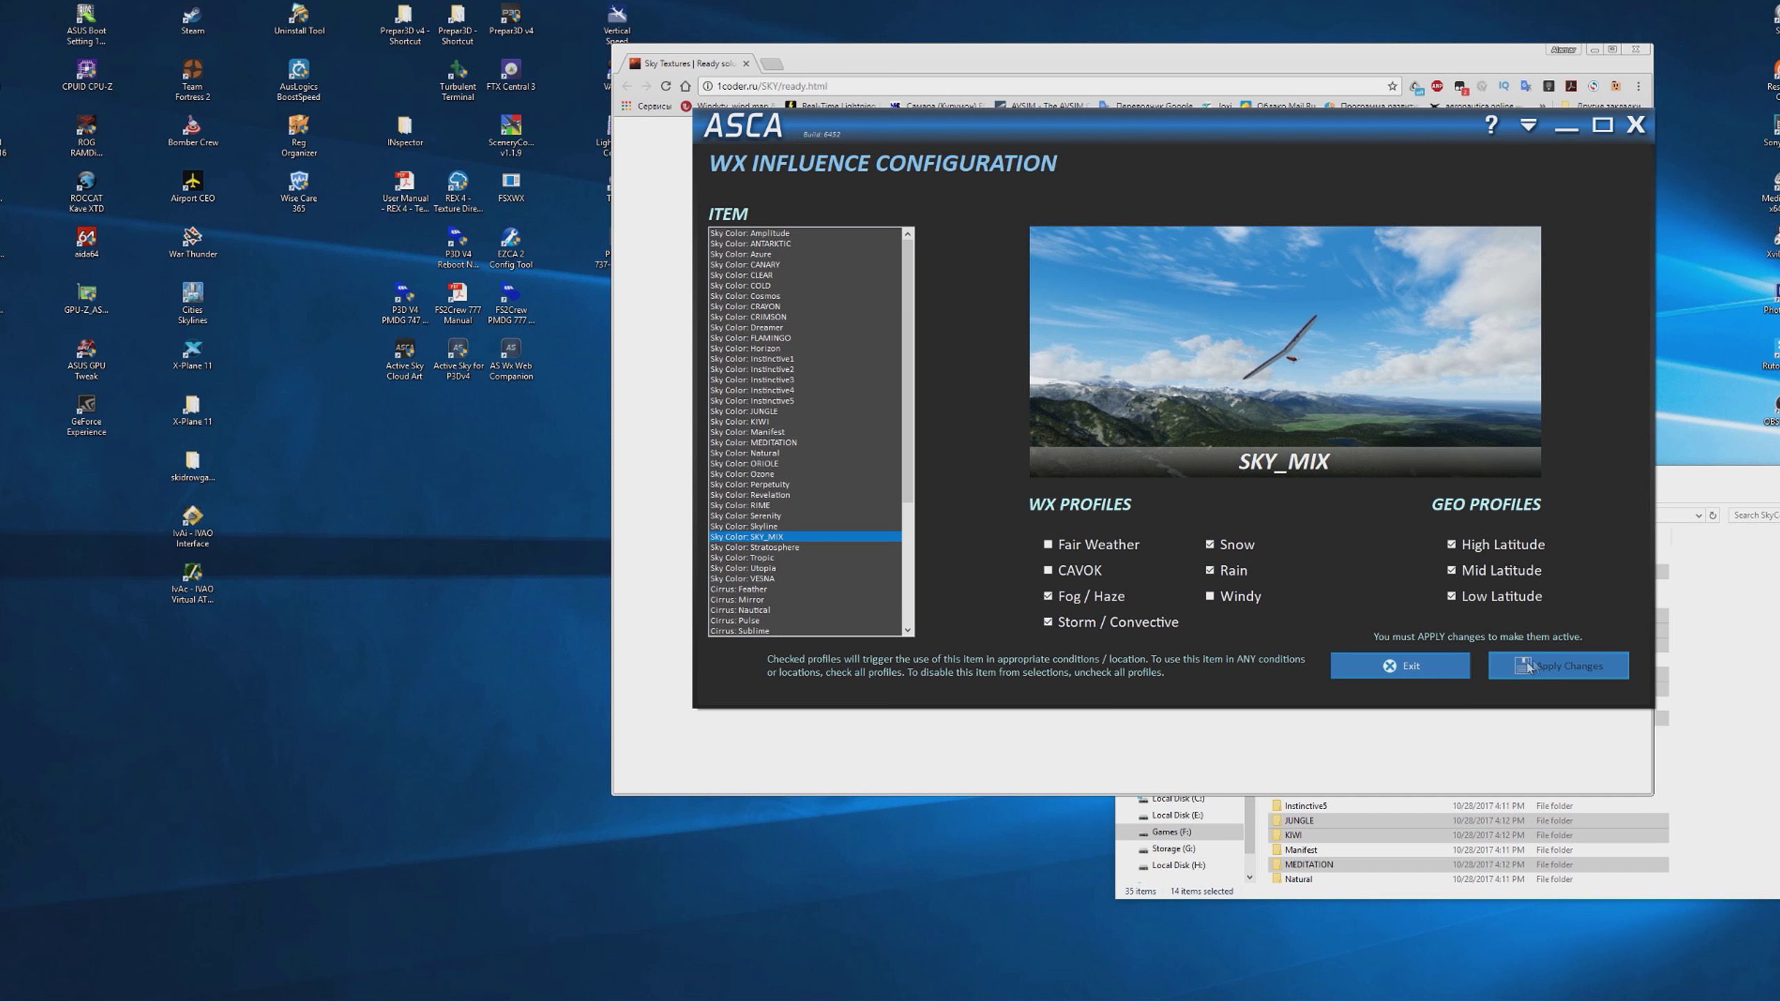
- Assign Fair Weather, Rain, Windy, Mid Latitude and Low Latitude to the VESNA sky color and apply the changes
{"action": "left_click", "coordinate": [764, 579]}
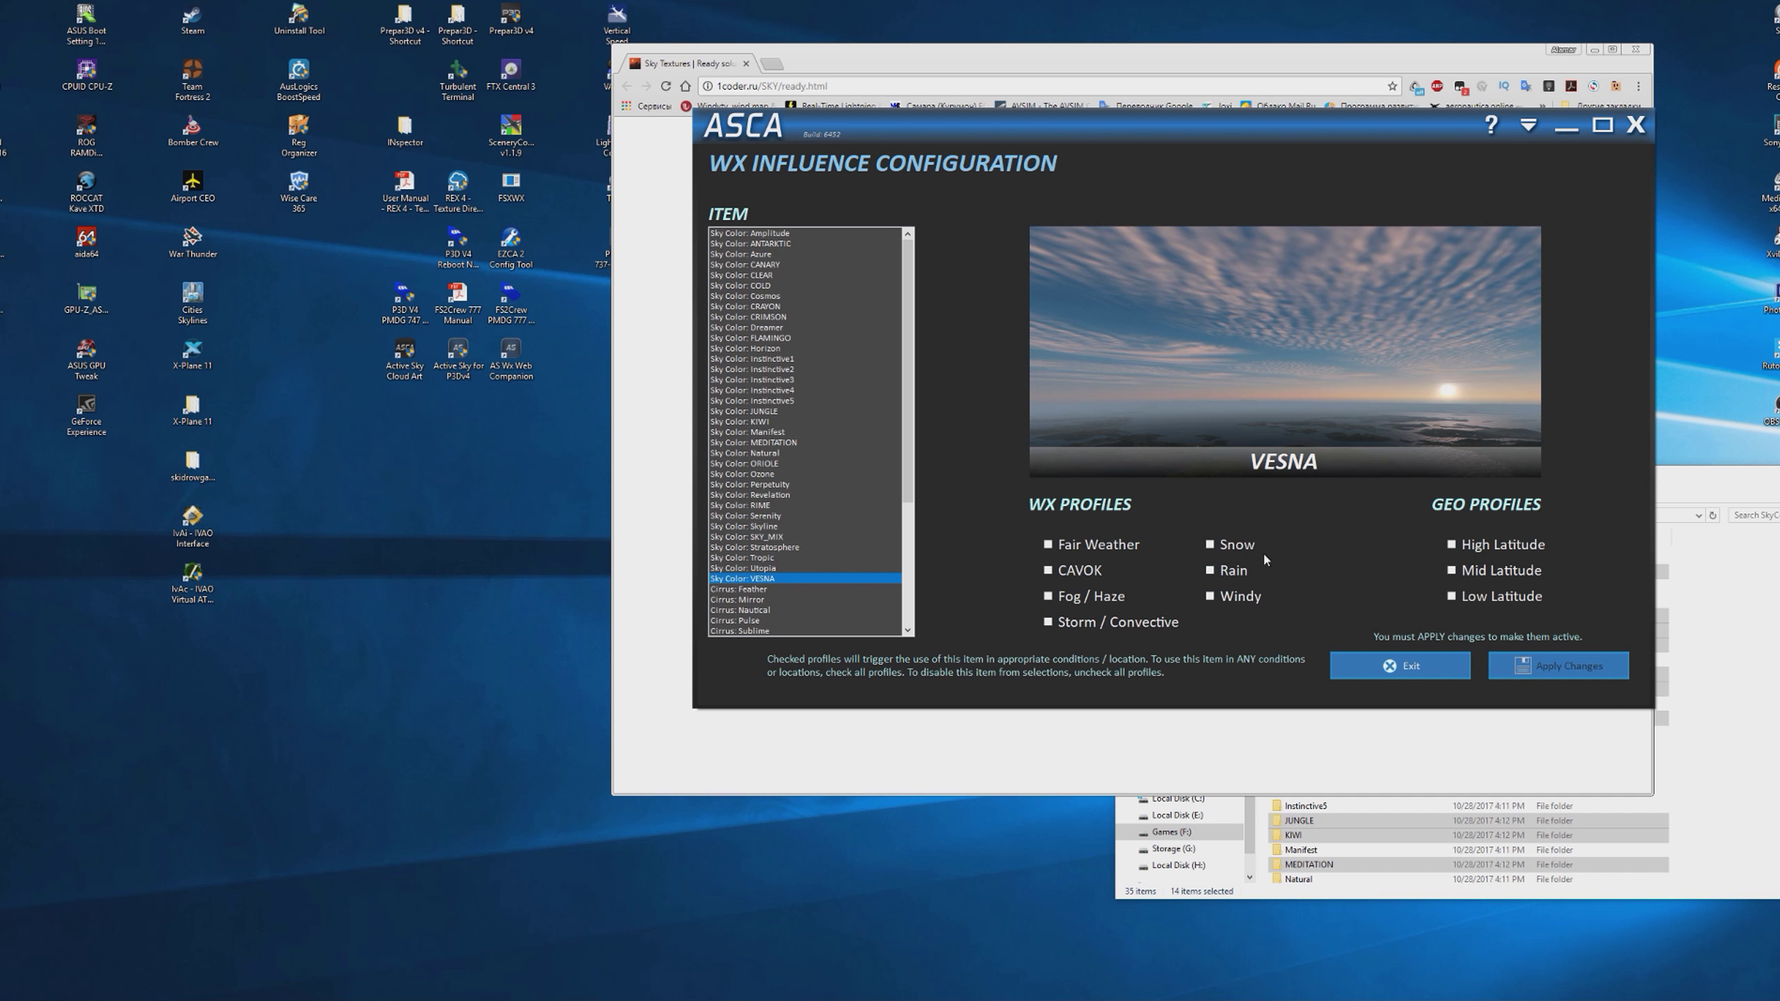
{"action": "left_click", "coordinate": [1233, 576]}
{"action": "left_click", "coordinate": [1450, 595]}
{"action": "left_click", "coordinate": [1451, 570]}
{"action": "left_click", "coordinate": [1556, 666]}
- Review the profiles assigned to several cloud and cirrus items and to the sky colors from VESNA back to Manifest
{"action": "scroll", "coordinate": [803, 591], "scroll_direction": "down", "scroll_amount": 6}
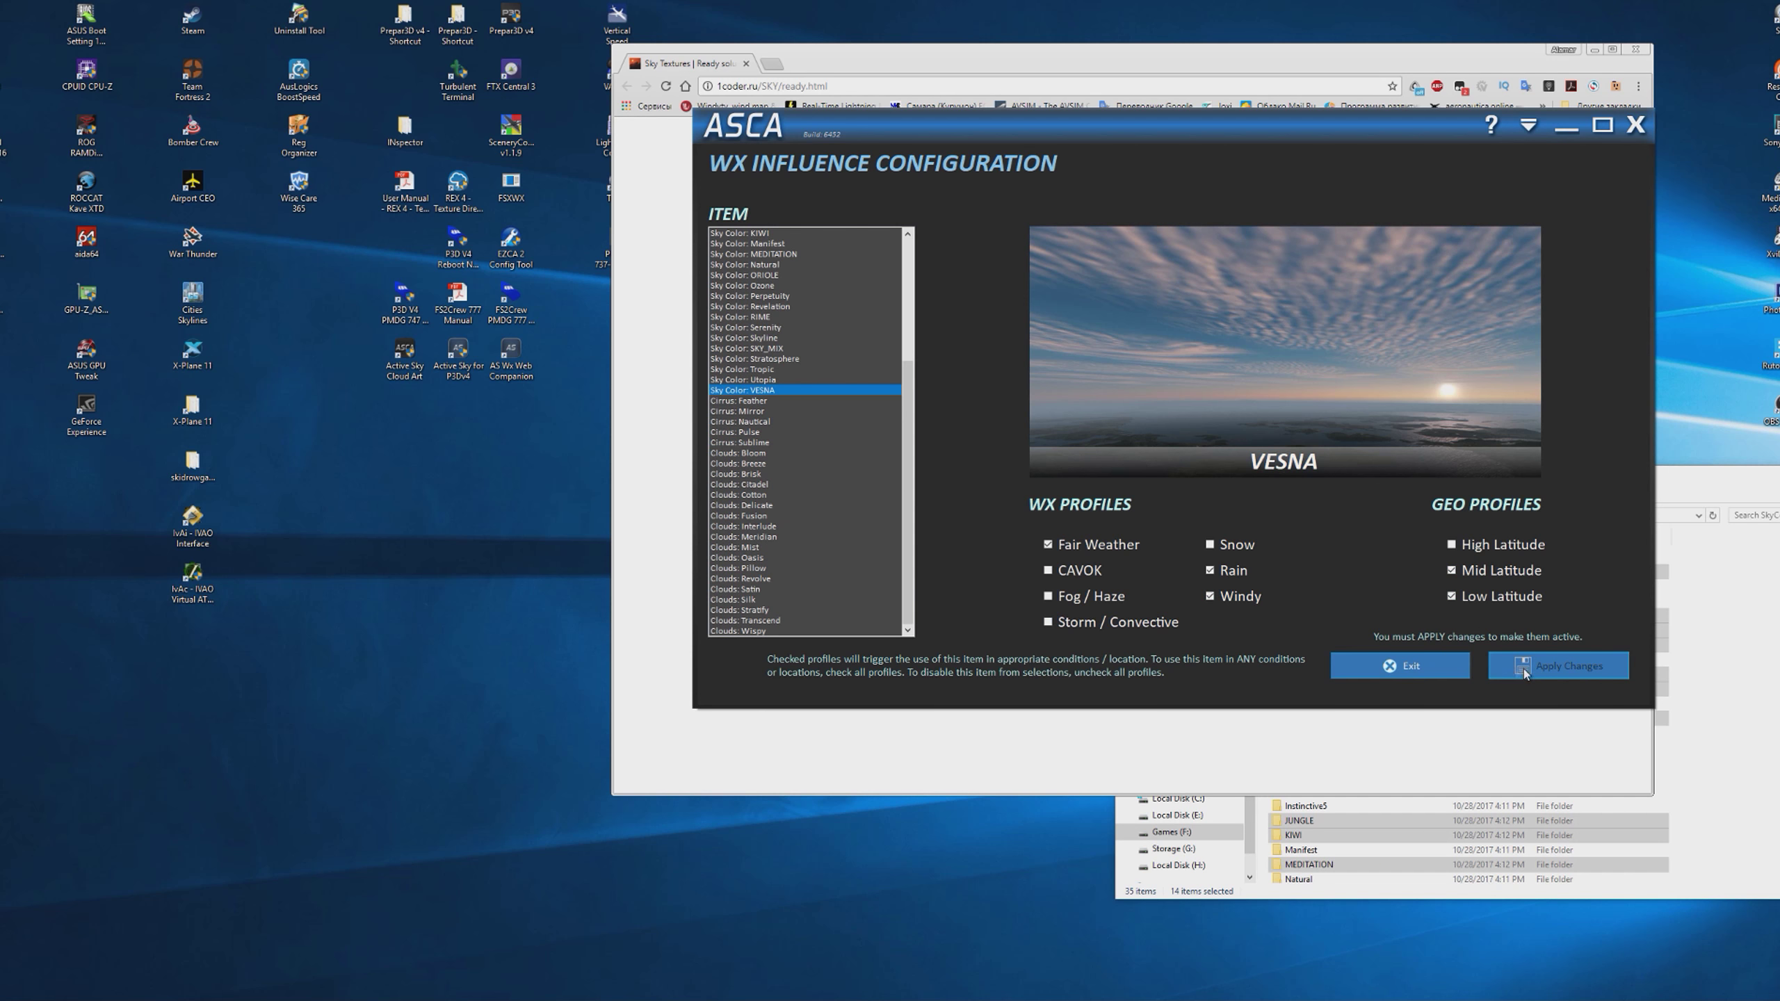
{"action": "left_click", "coordinate": [805, 487]}
{"action": "left_click", "coordinate": [780, 474]}
{"action": "left_click", "coordinate": [781, 452]}
{"action": "left_click", "coordinate": [785, 422]}
{"action": "scroll", "coordinate": [778, 421], "scroll_direction": "up", "scroll_amount": 2}
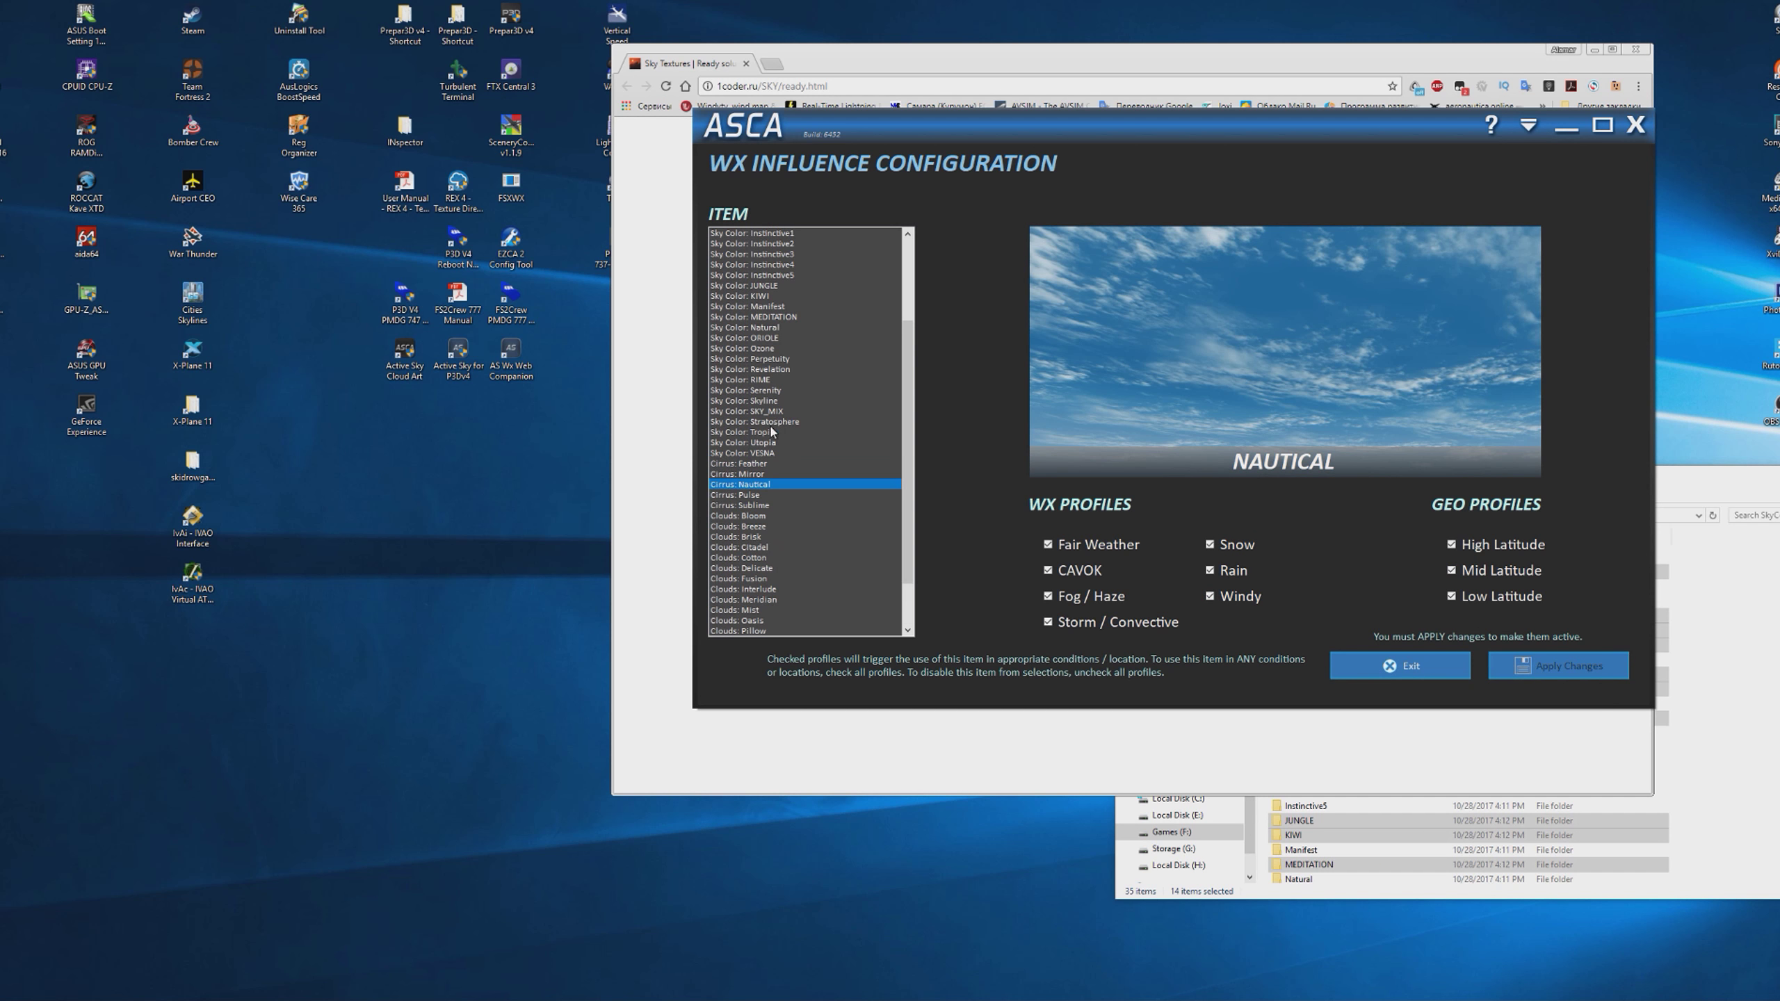
{"action": "left_click", "coordinate": [768, 451]}
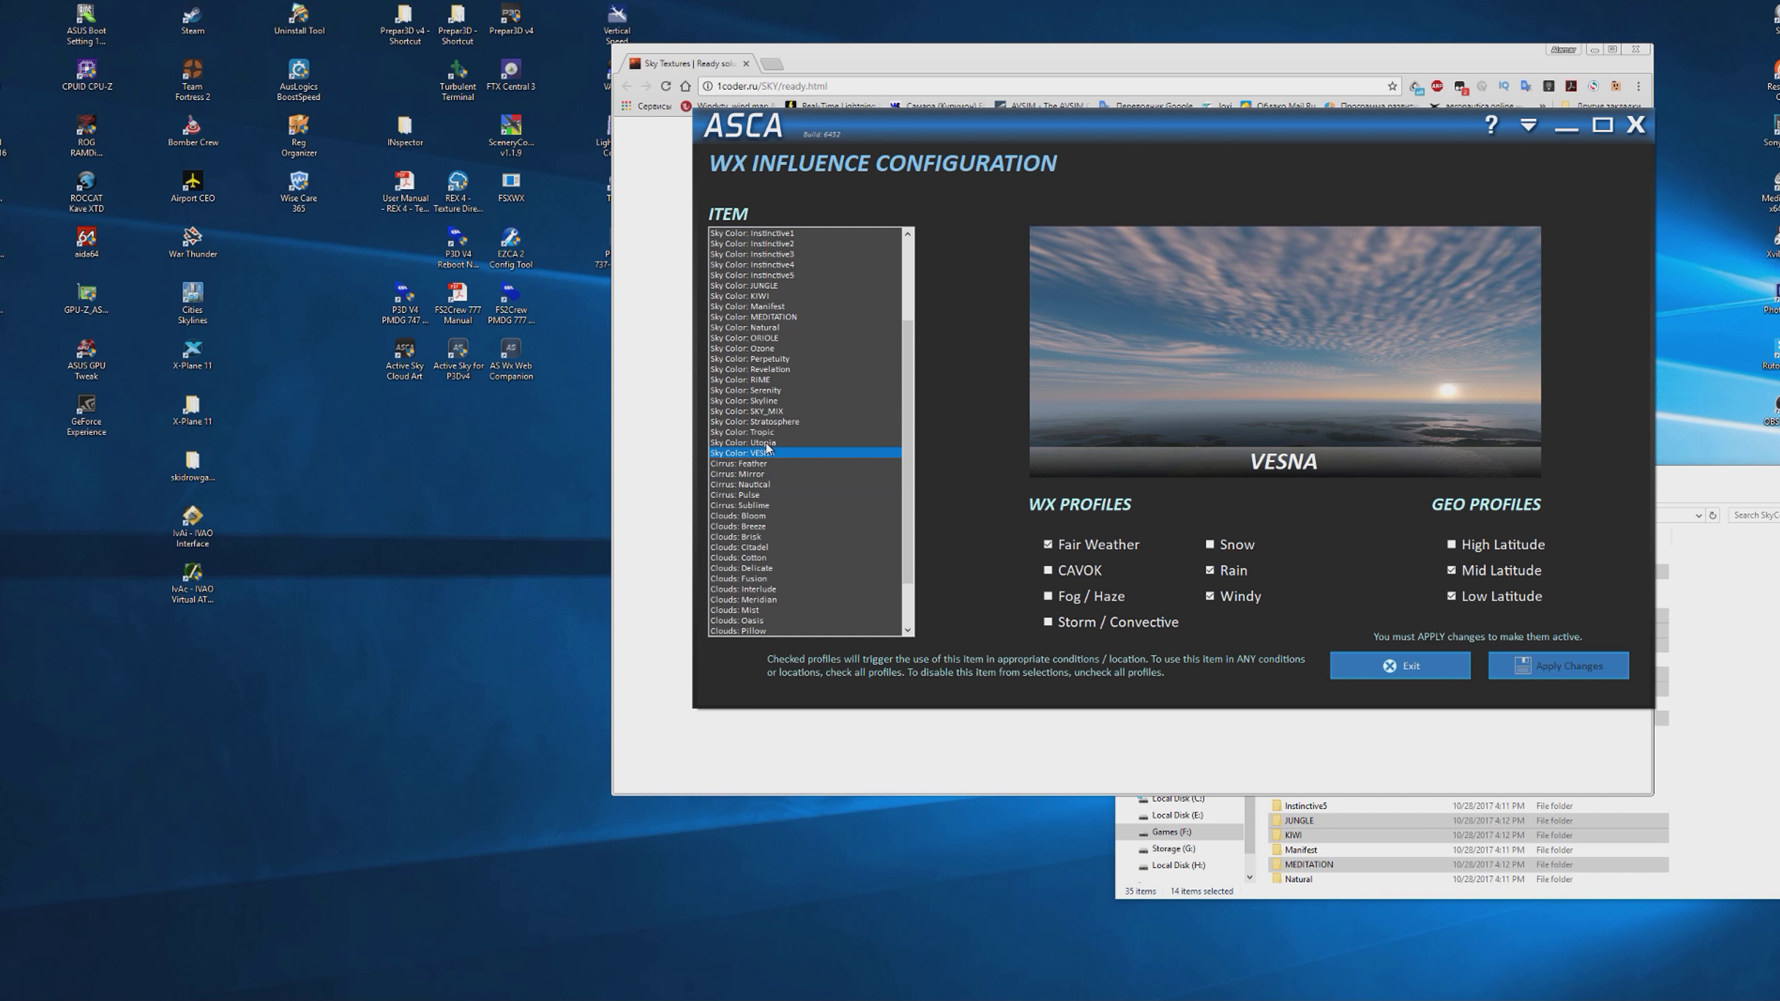
{"action": "left_click", "coordinate": [766, 444]}
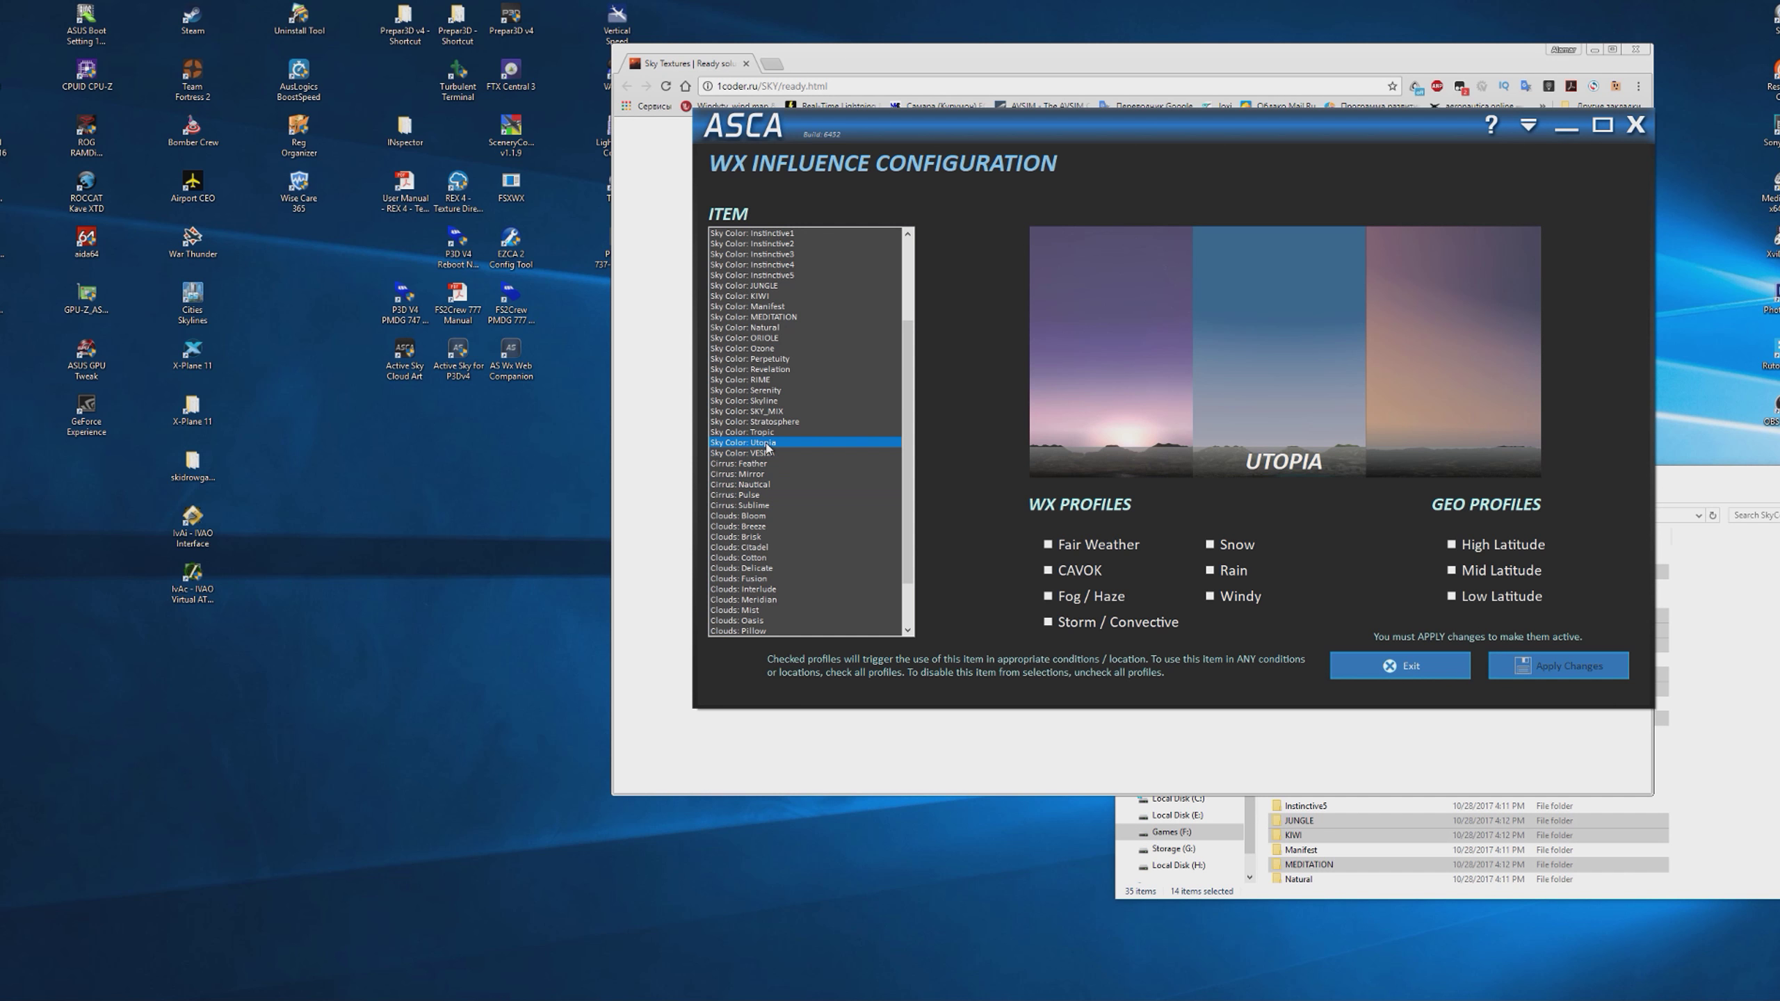
{"action": "left_click", "coordinate": [770, 433]}
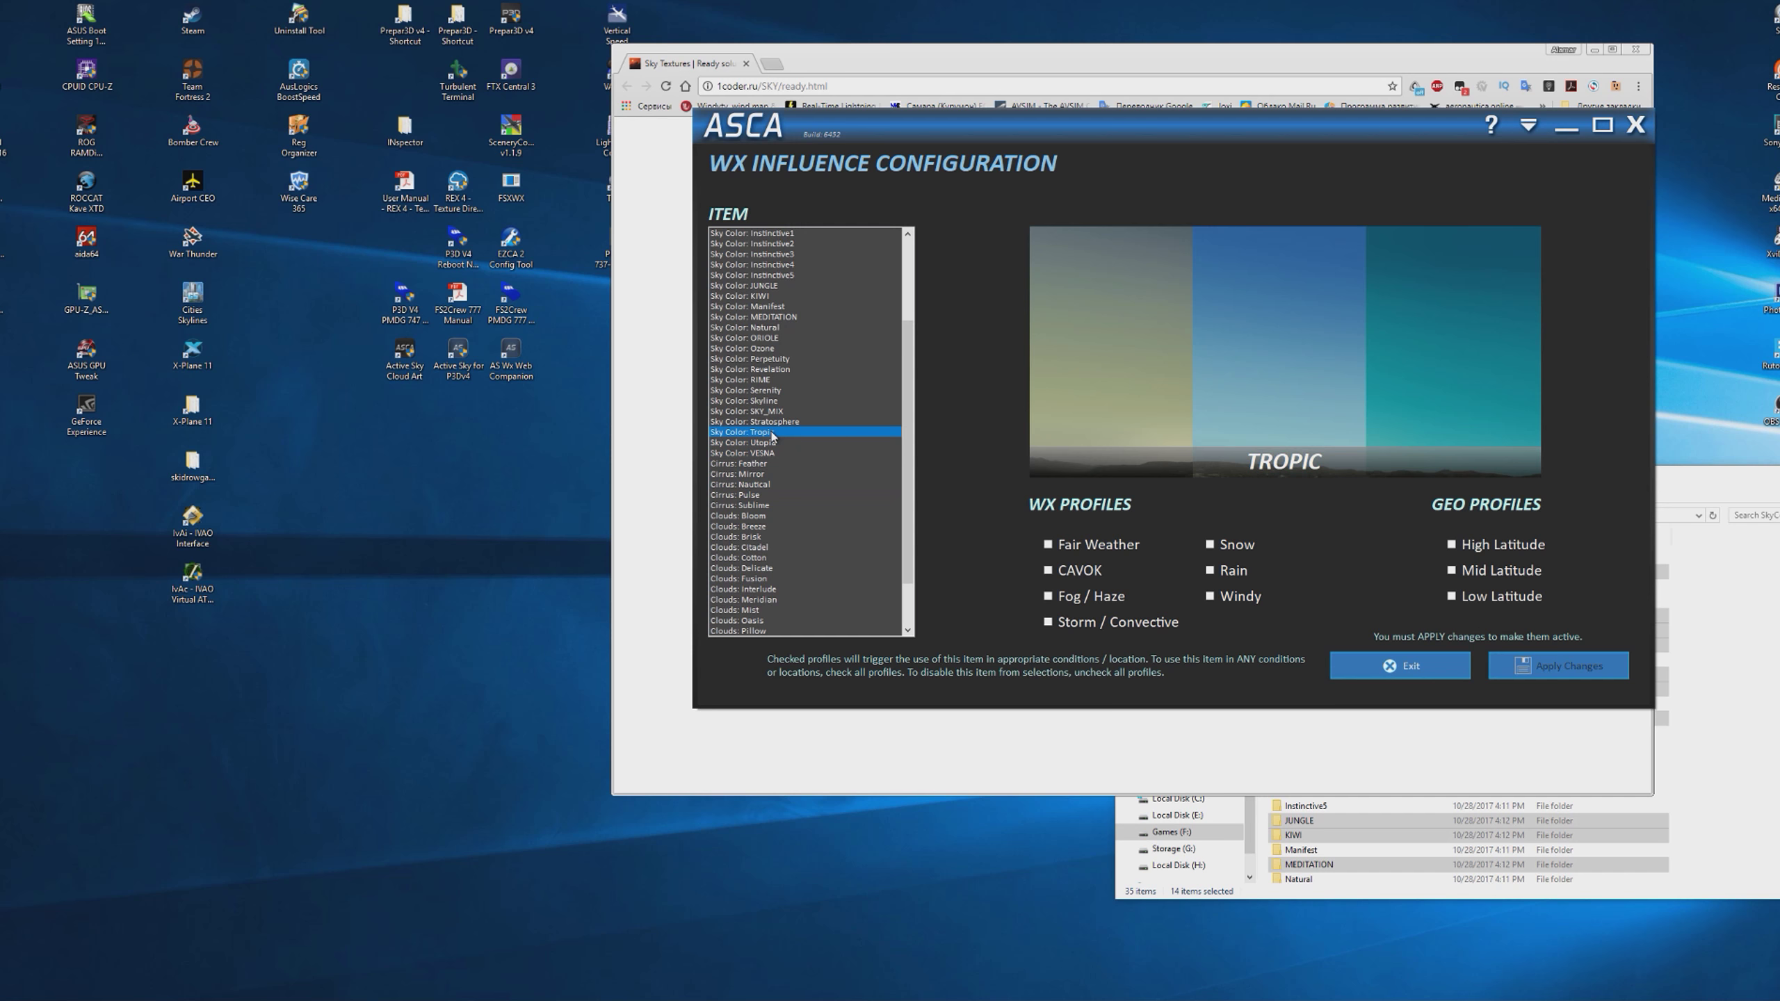
{"action": "left_click", "coordinate": [771, 422]}
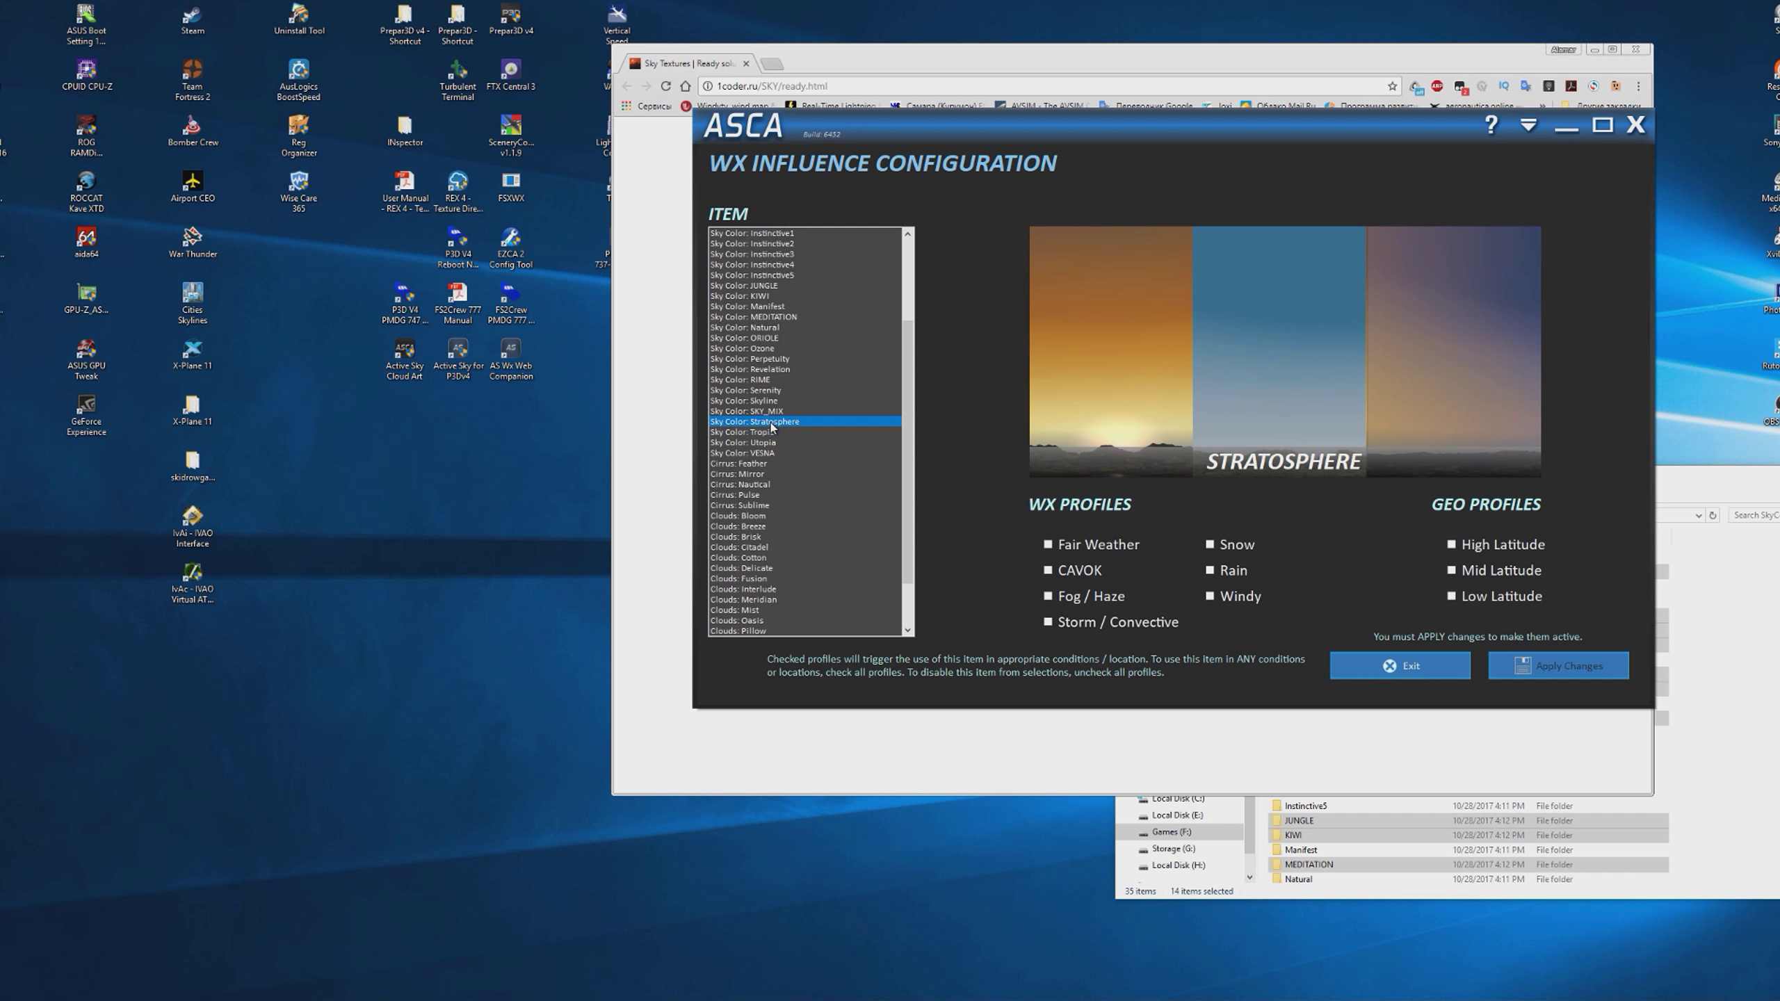
{"action": "left_click", "coordinate": [774, 405]}
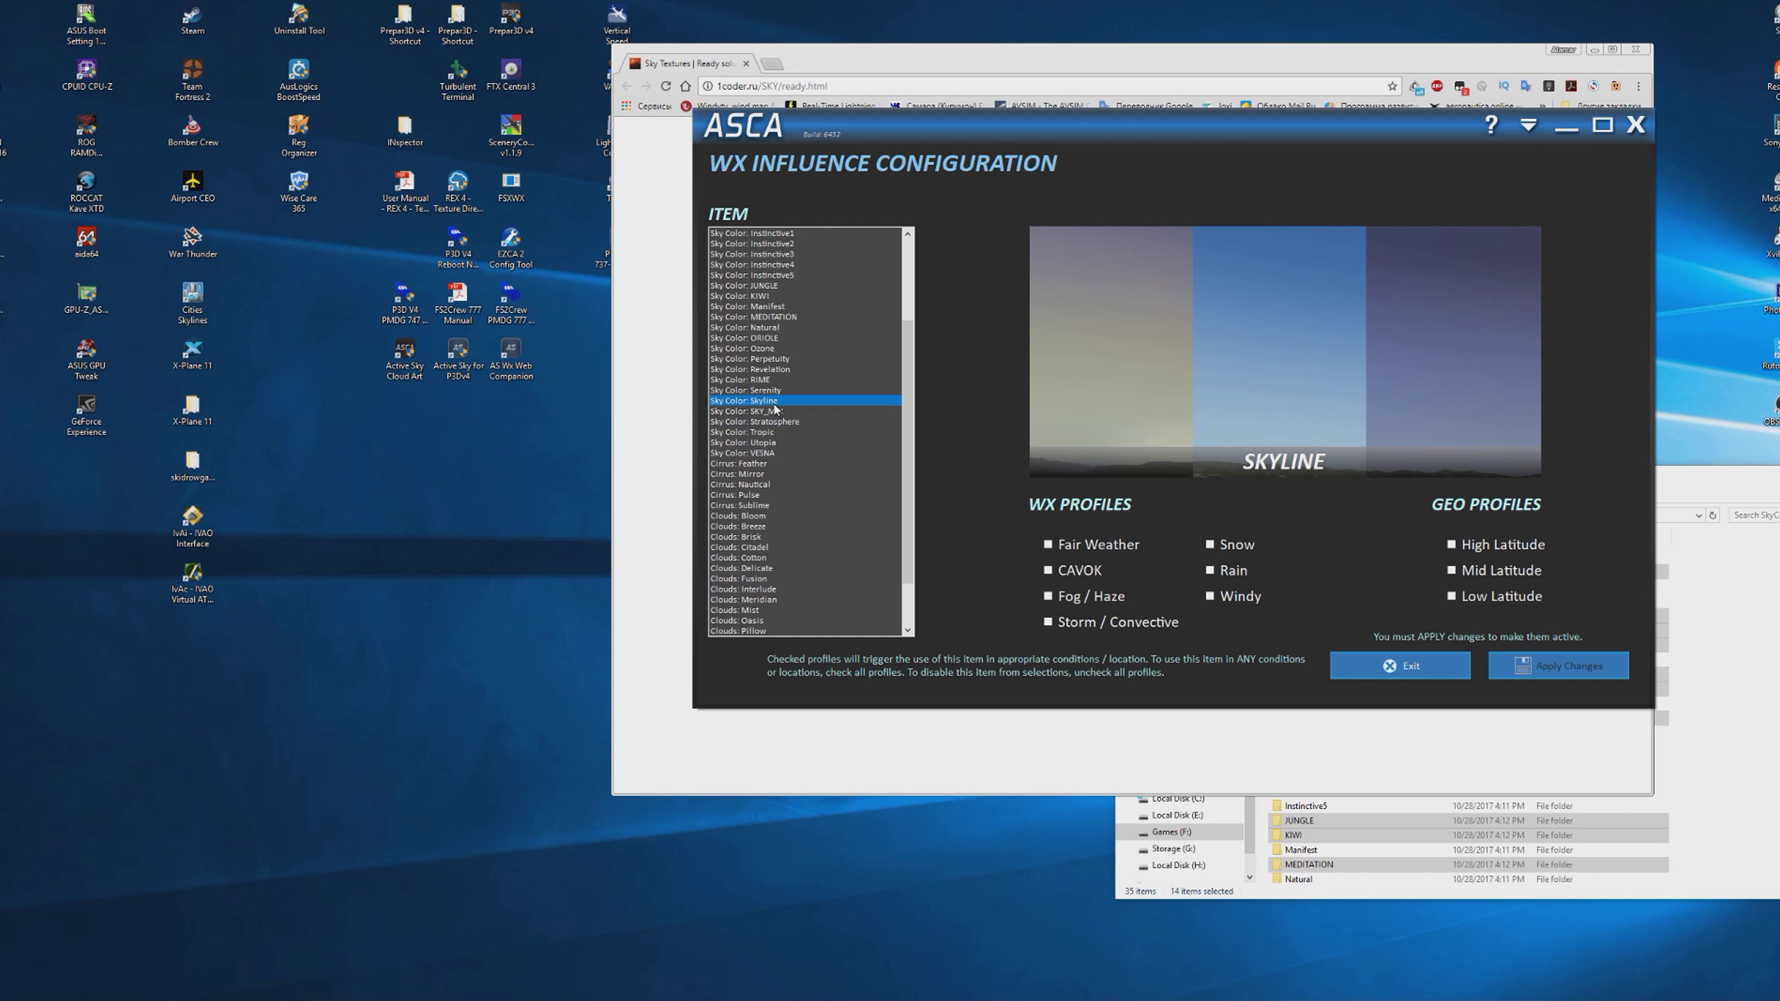
{"action": "left_click", "coordinate": [777, 390]}
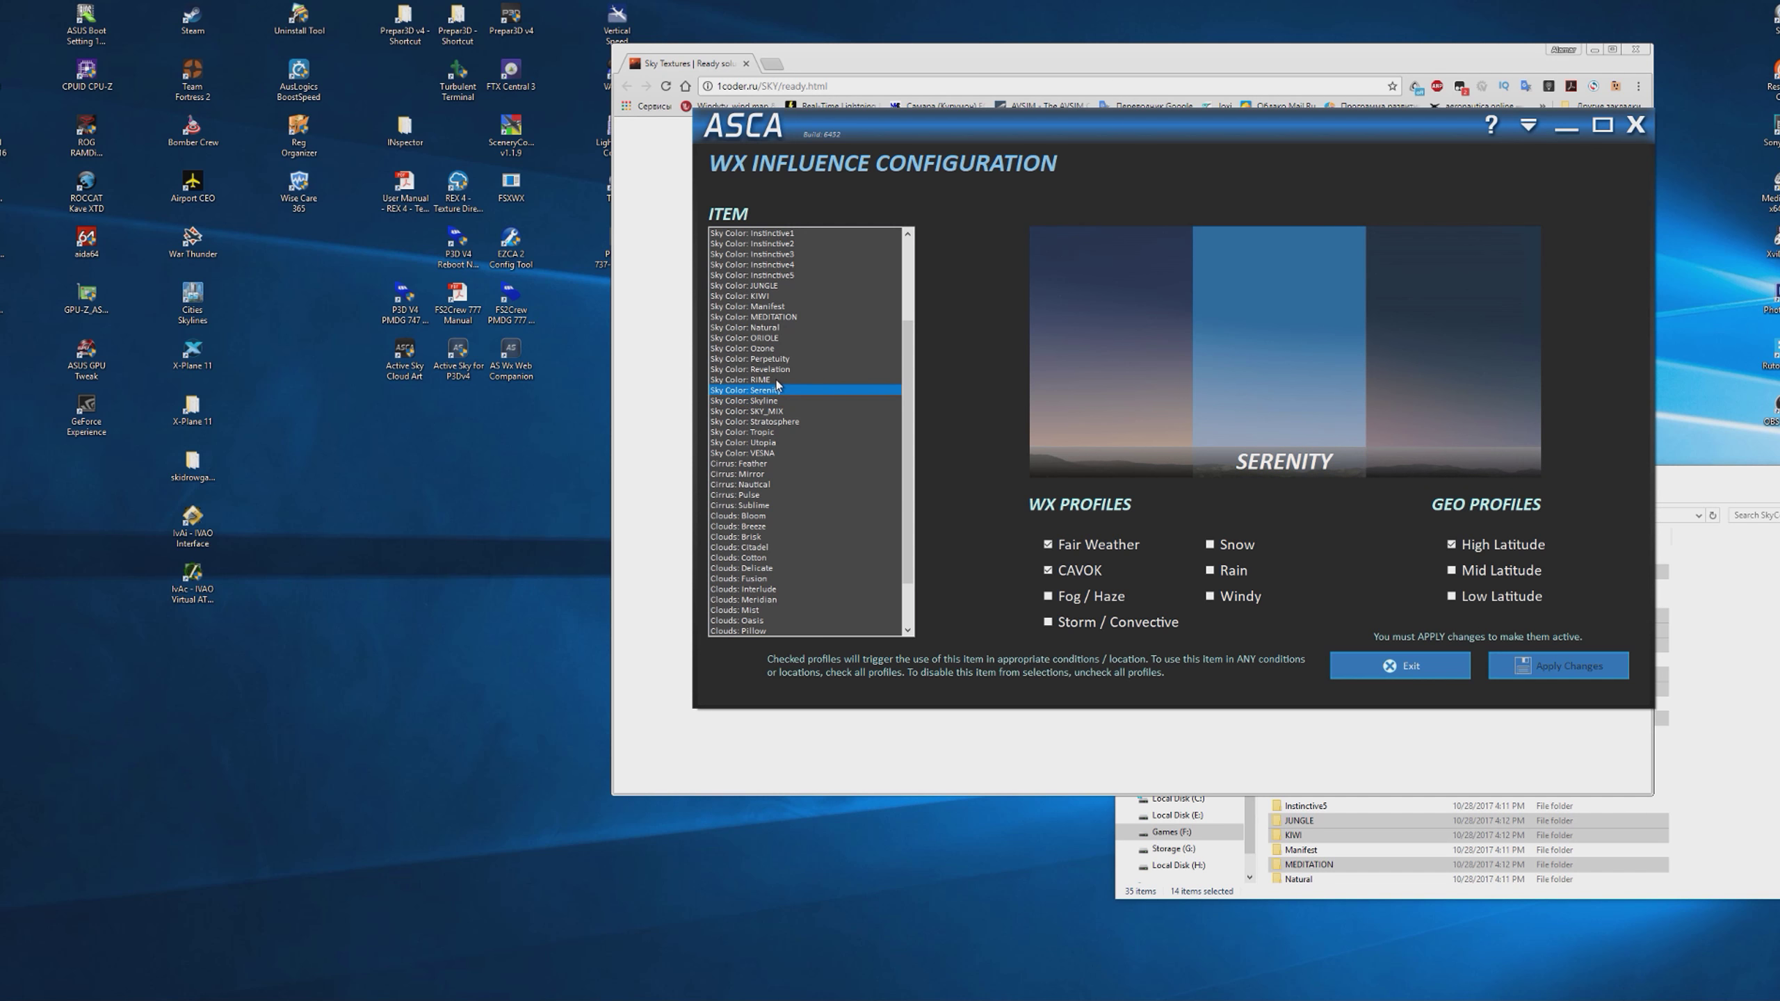
{"action": "left_click", "coordinate": [783, 378]}
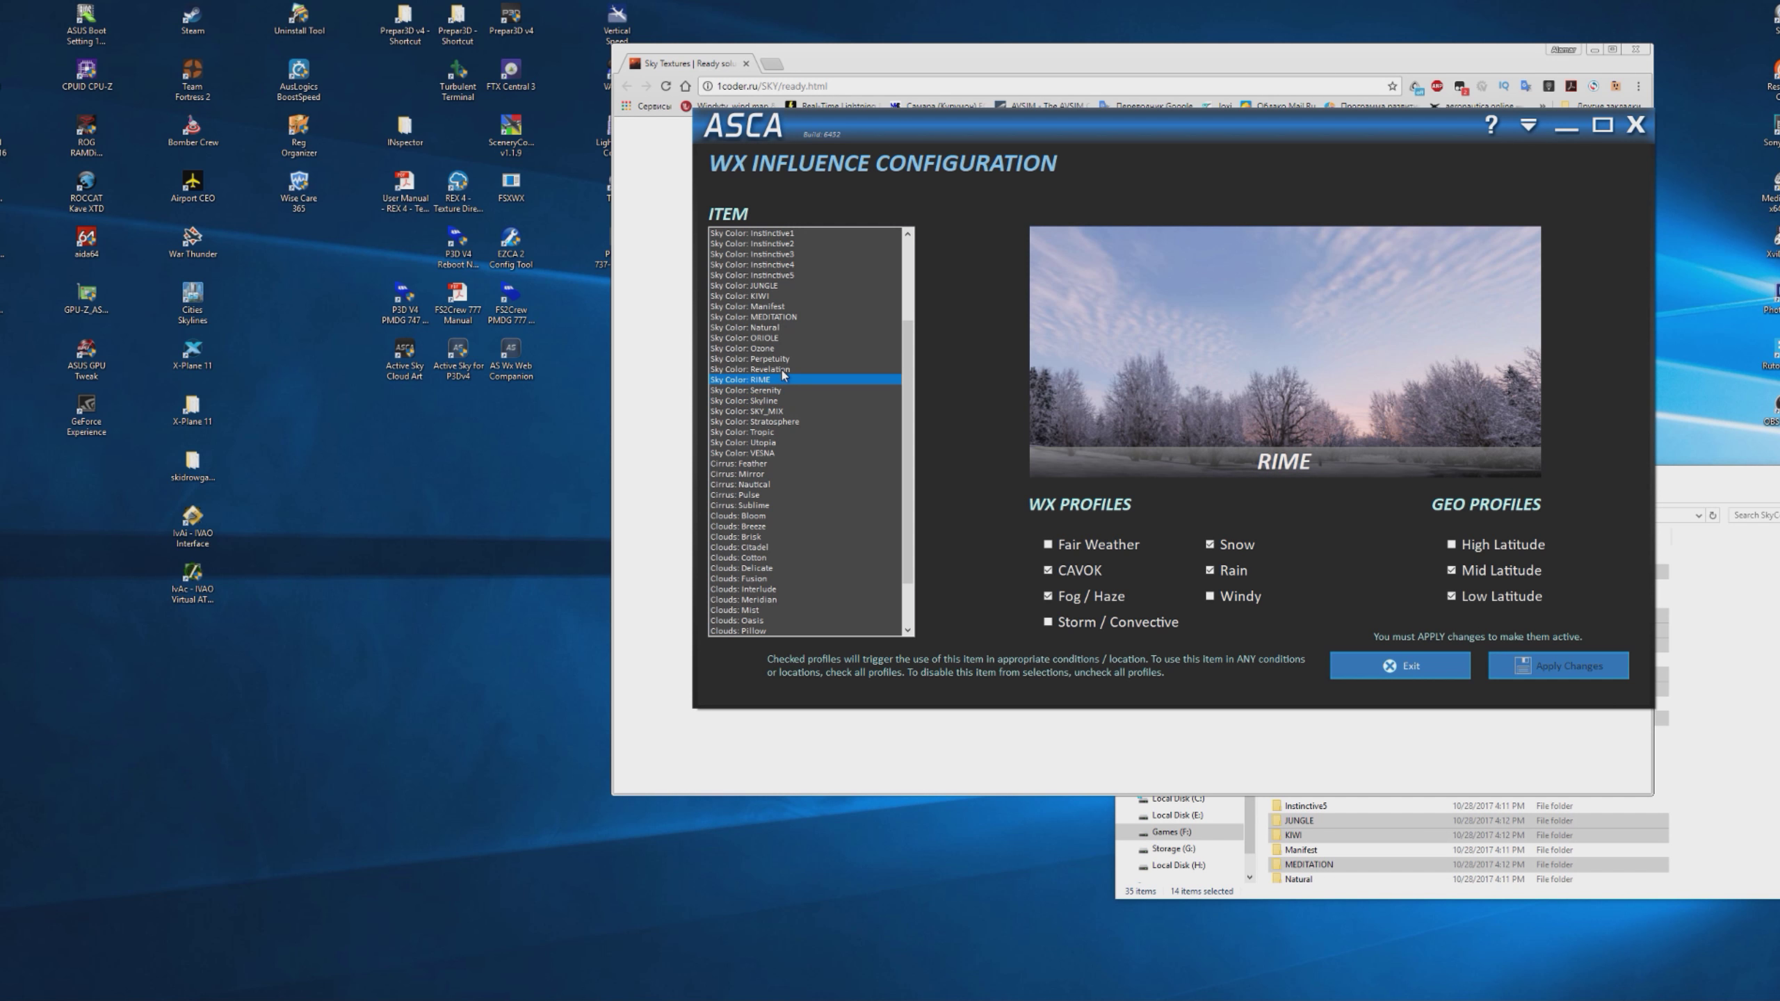
{"action": "left_click", "coordinate": [782, 369]}
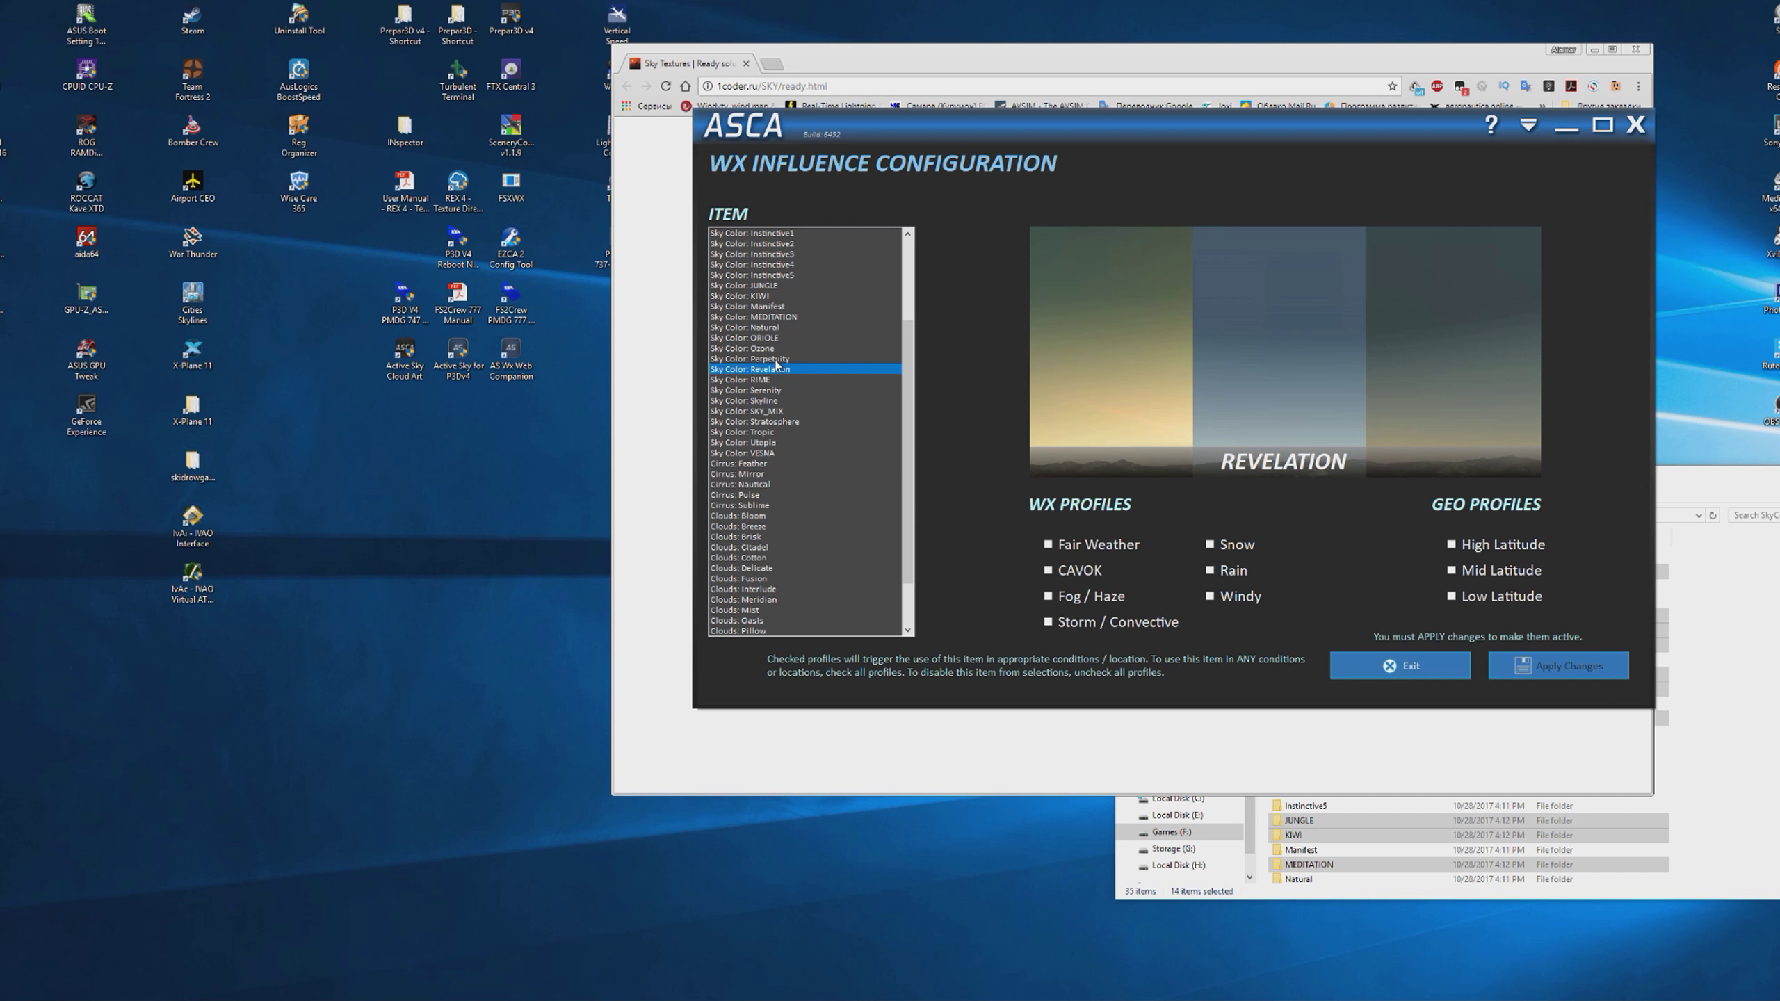
{"action": "left_click", "coordinate": [777, 359]}
{"action": "left_click", "coordinate": [774, 348]}
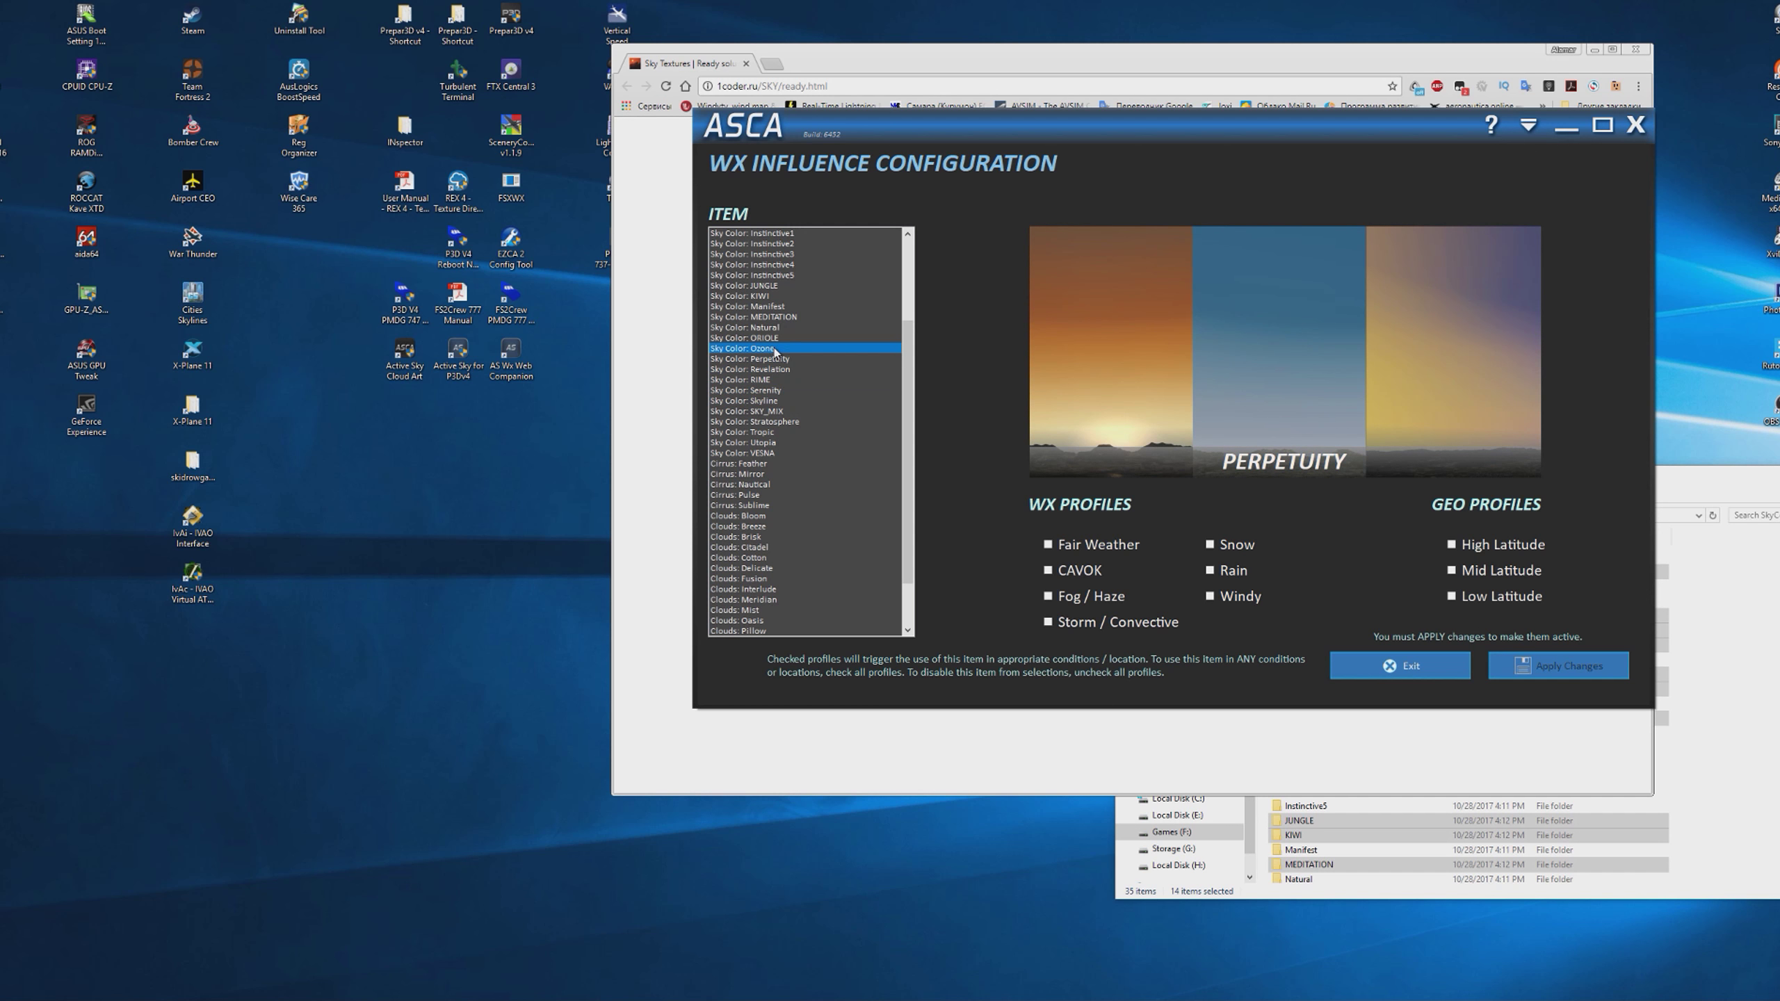
{"action": "left_click", "coordinate": [775, 339]}
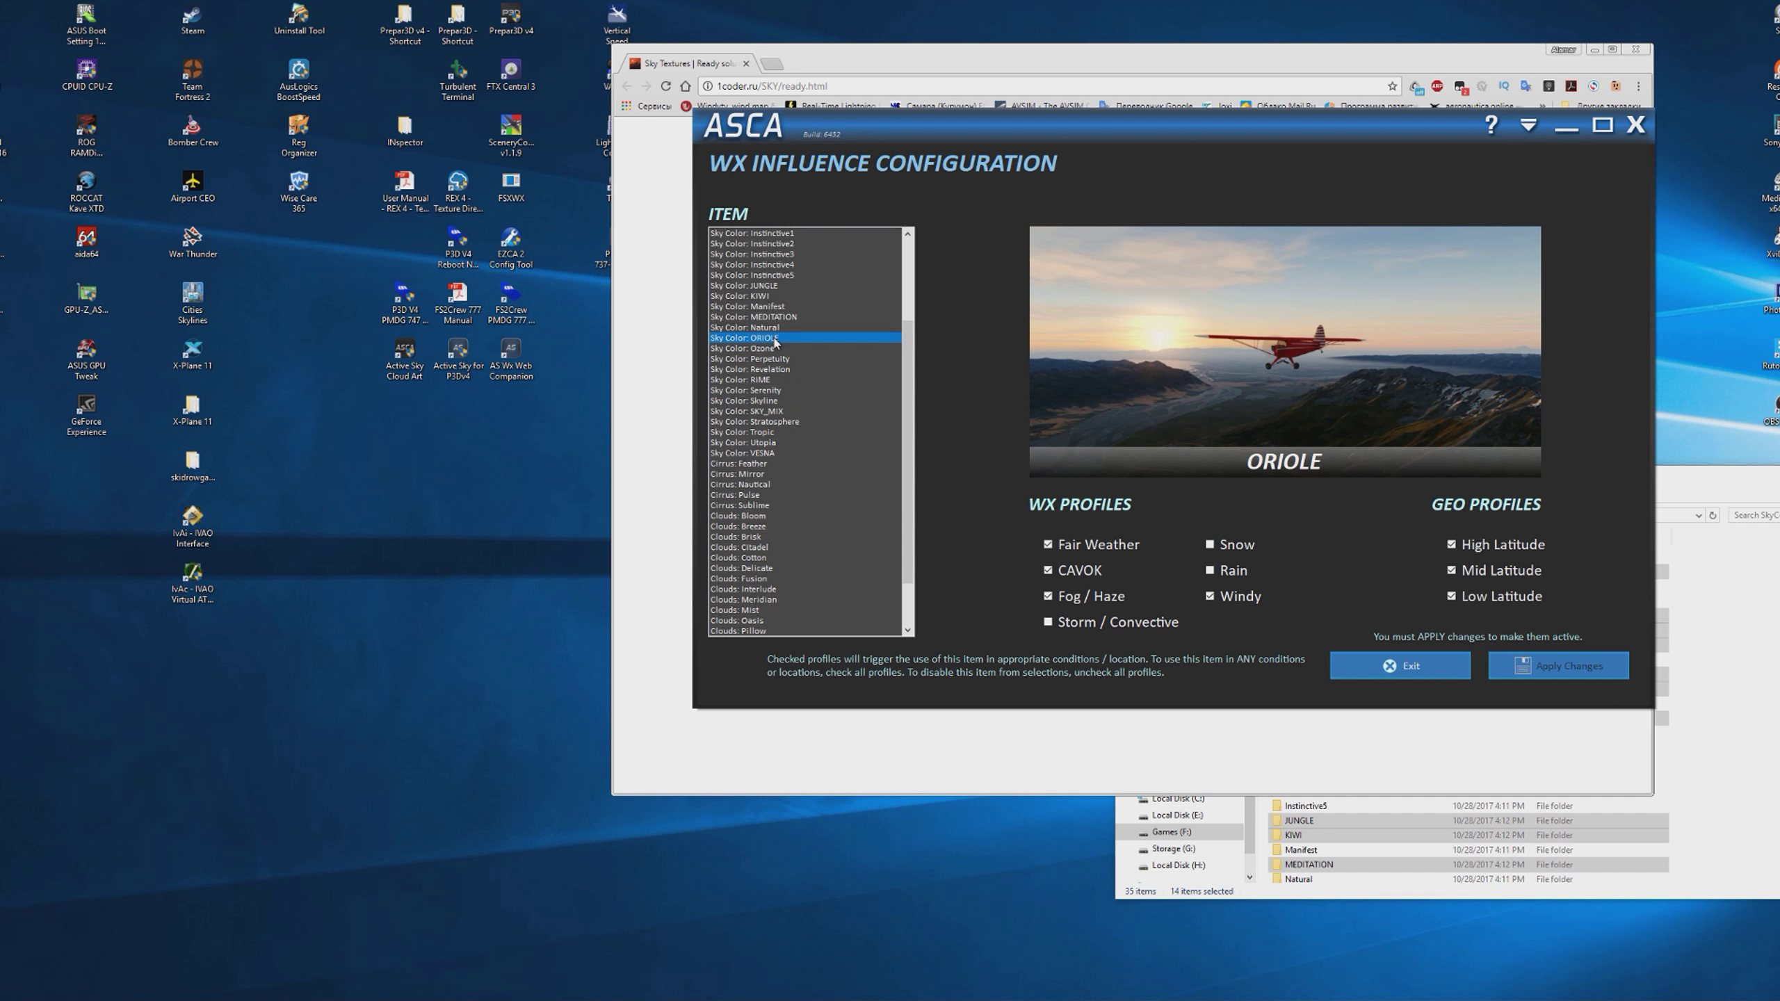
{"action": "left_click", "coordinate": [779, 329]}
{"action": "scroll", "coordinate": [780, 335], "scroll_direction": "up", "scroll_amount": 4}
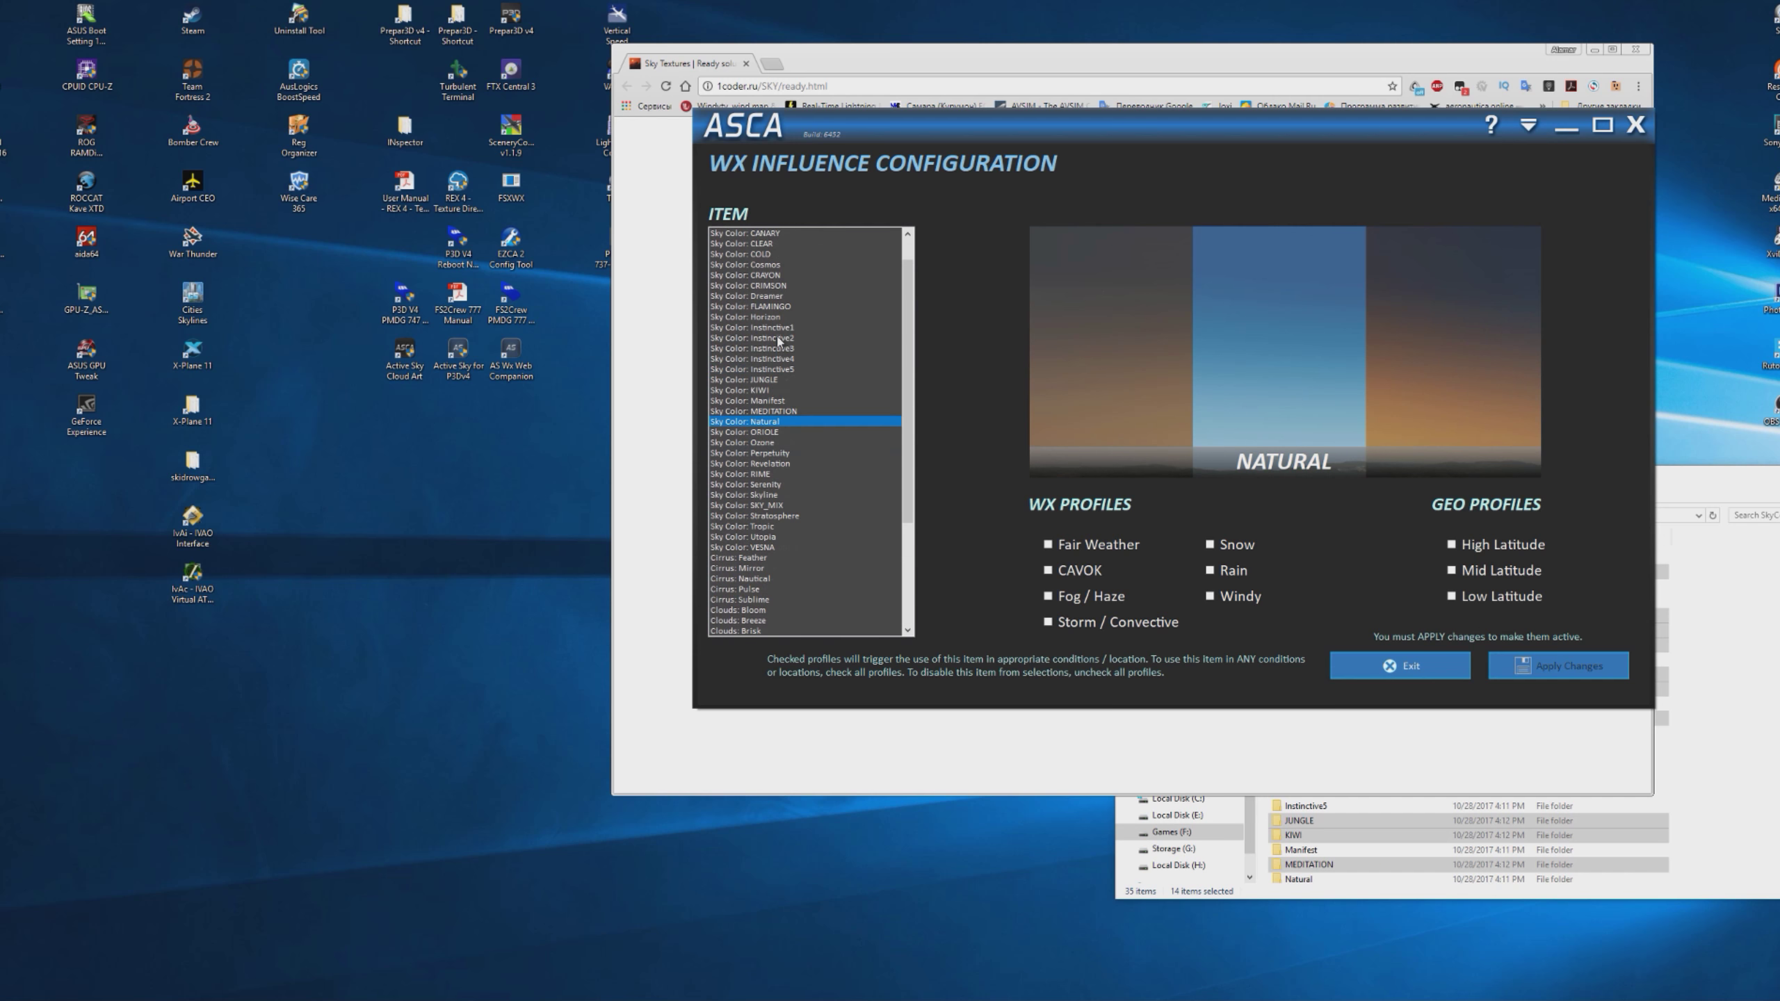
{"action": "left_click", "coordinate": [775, 432]}
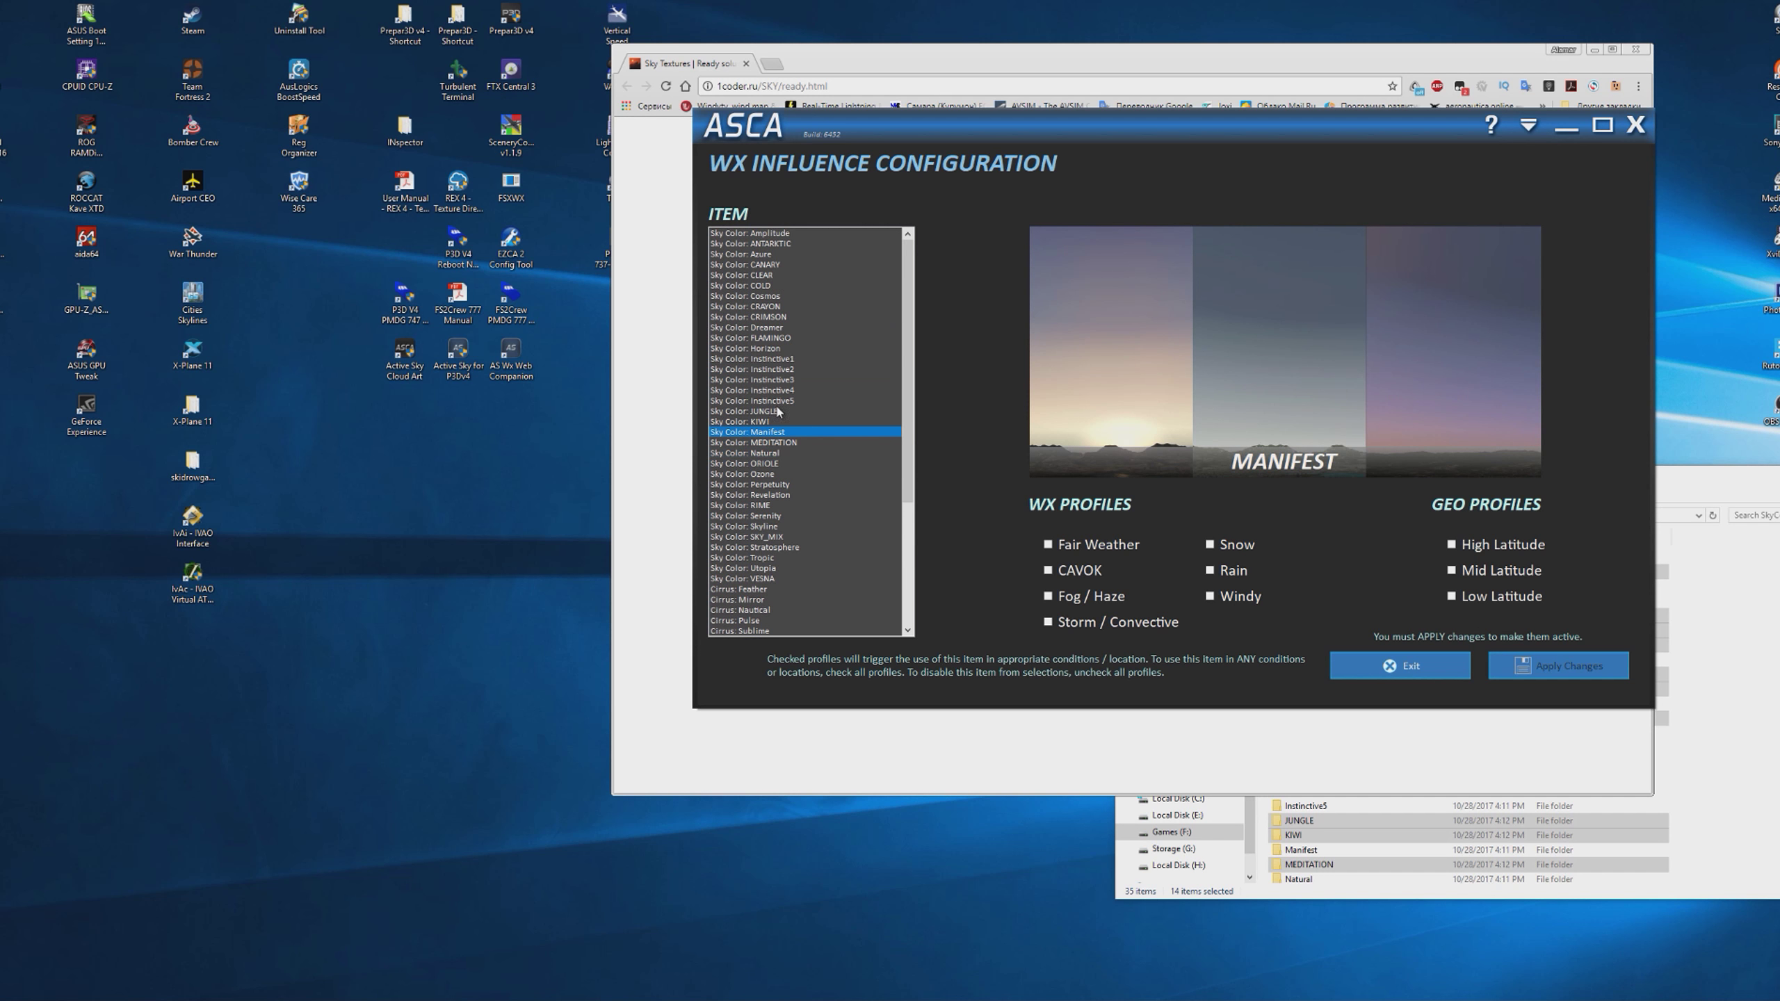
- Clear all weather and latitude profiles of the Instinctive5 sky color and apply the changes
{"action": "left_click", "coordinate": [783, 400]}
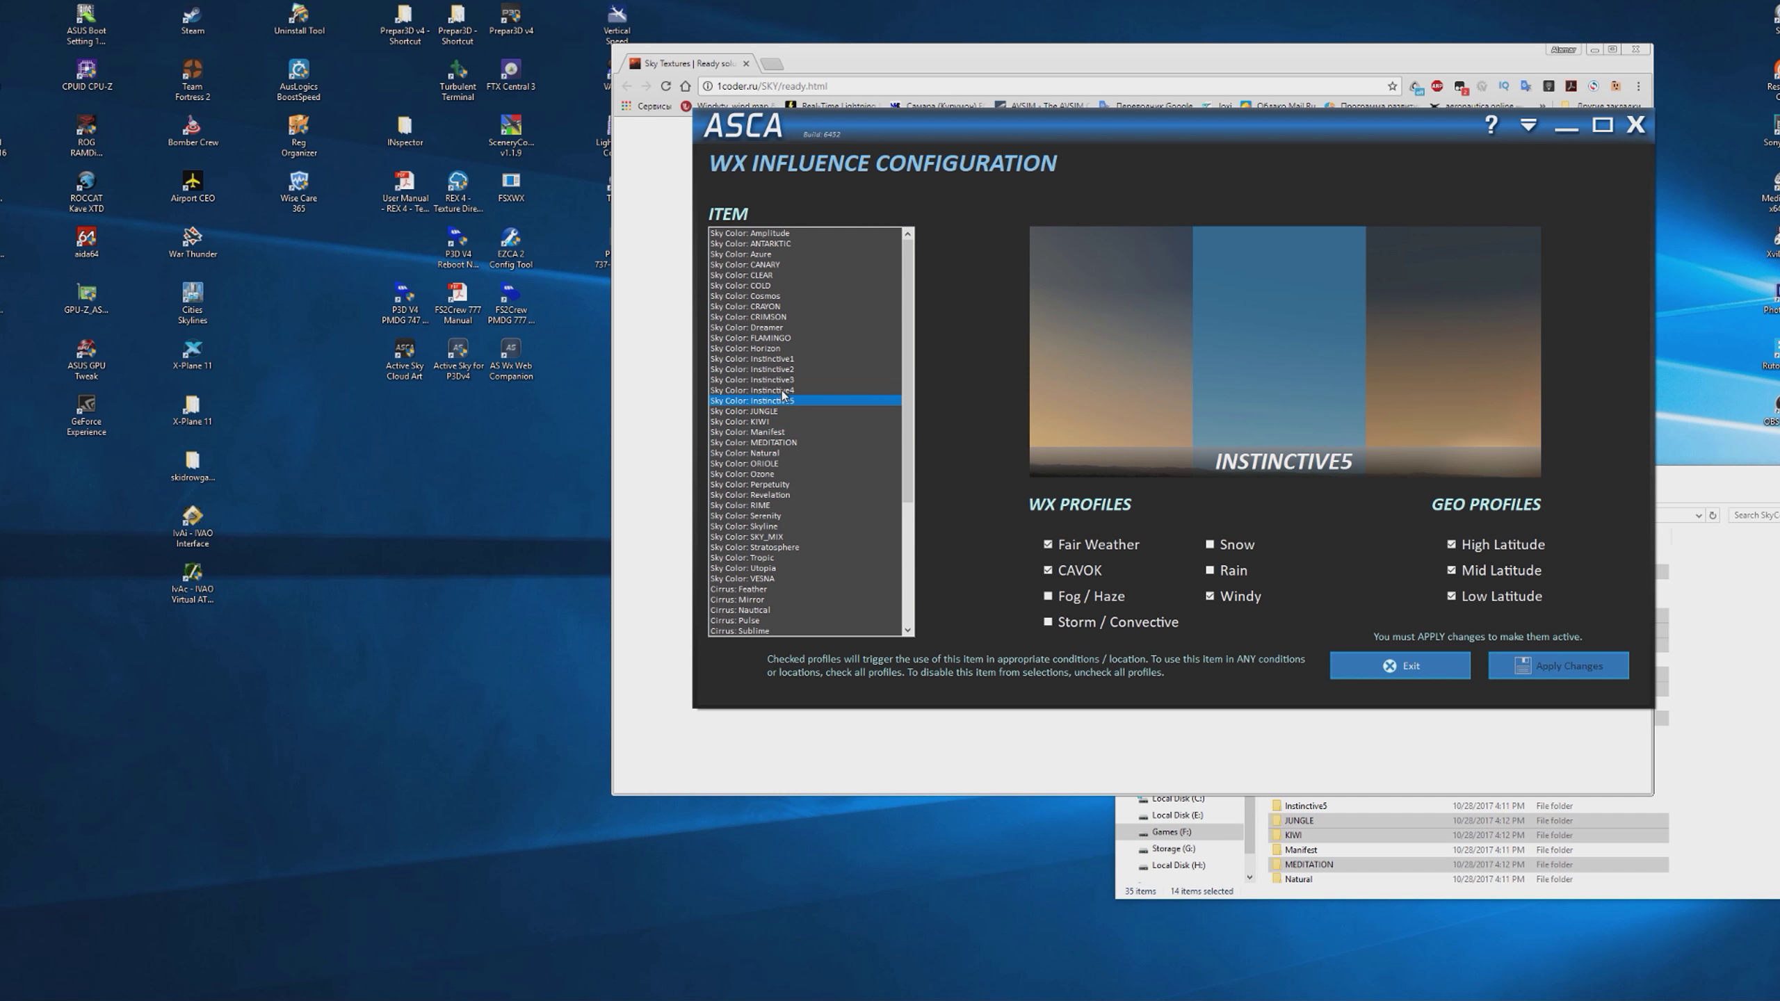
{"action": "left_click", "coordinate": [1494, 548]}
{"action": "left_click", "coordinate": [1480, 601]}
{"action": "left_click", "coordinate": [1242, 597]}
{"action": "left_click", "coordinate": [1065, 571]}
{"action": "left_click", "coordinate": [1548, 671]}
- Clear all weather and latitude profiles of the Instinctive4 sky color and apply the changes
{"action": "left_click", "coordinate": [729, 391]}
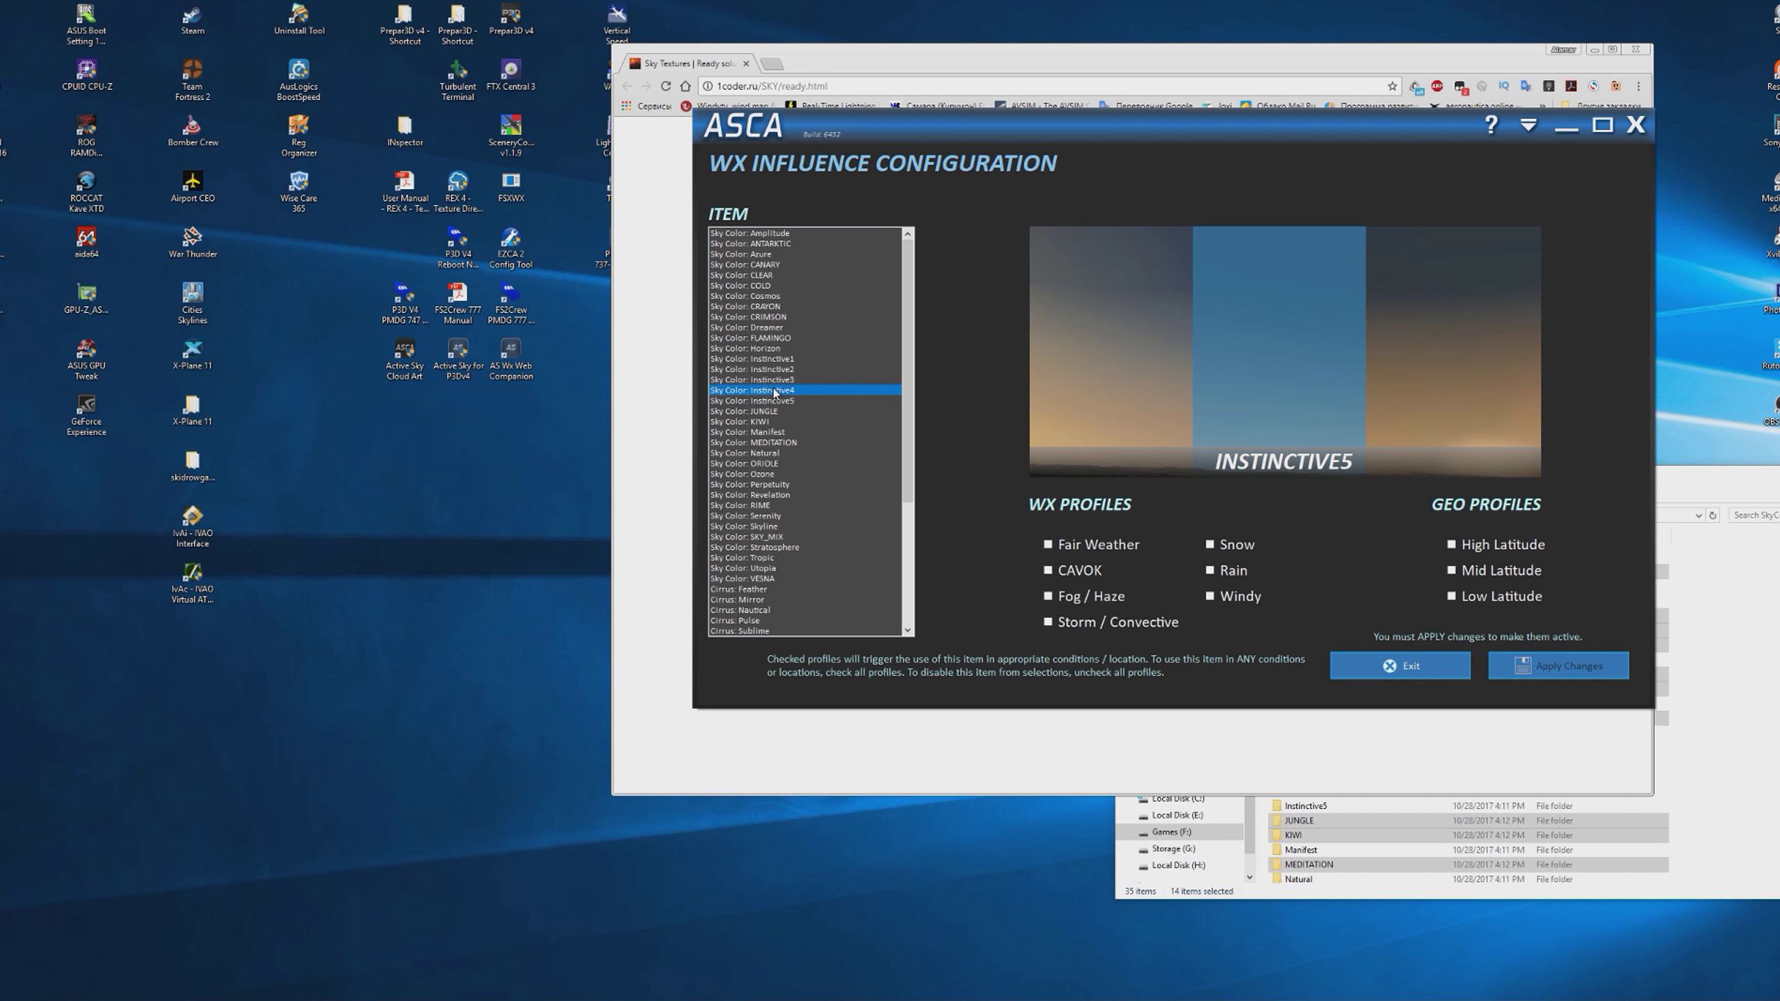
{"action": "left_click", "coordinate": [1089, 552]}
{"action": "left_click", "coordinate": [1079, 570]}
{"action": "left_click", "coordinate": [1486, 597]}
{"action": "left_click", "coordinate": [1493, 573]}
{"action": "left_click", "coordinate": [1544, 665]}
- Clear all weather and latitude profiles of the Instinctive3 sky color and apply the changes
{"action": "left_click", "coordinate": [776, 381]}
{"action": "left_click", "coordinate": [1099, 547]}
{"action": "left_click", "coordinate": [1085, 623]}
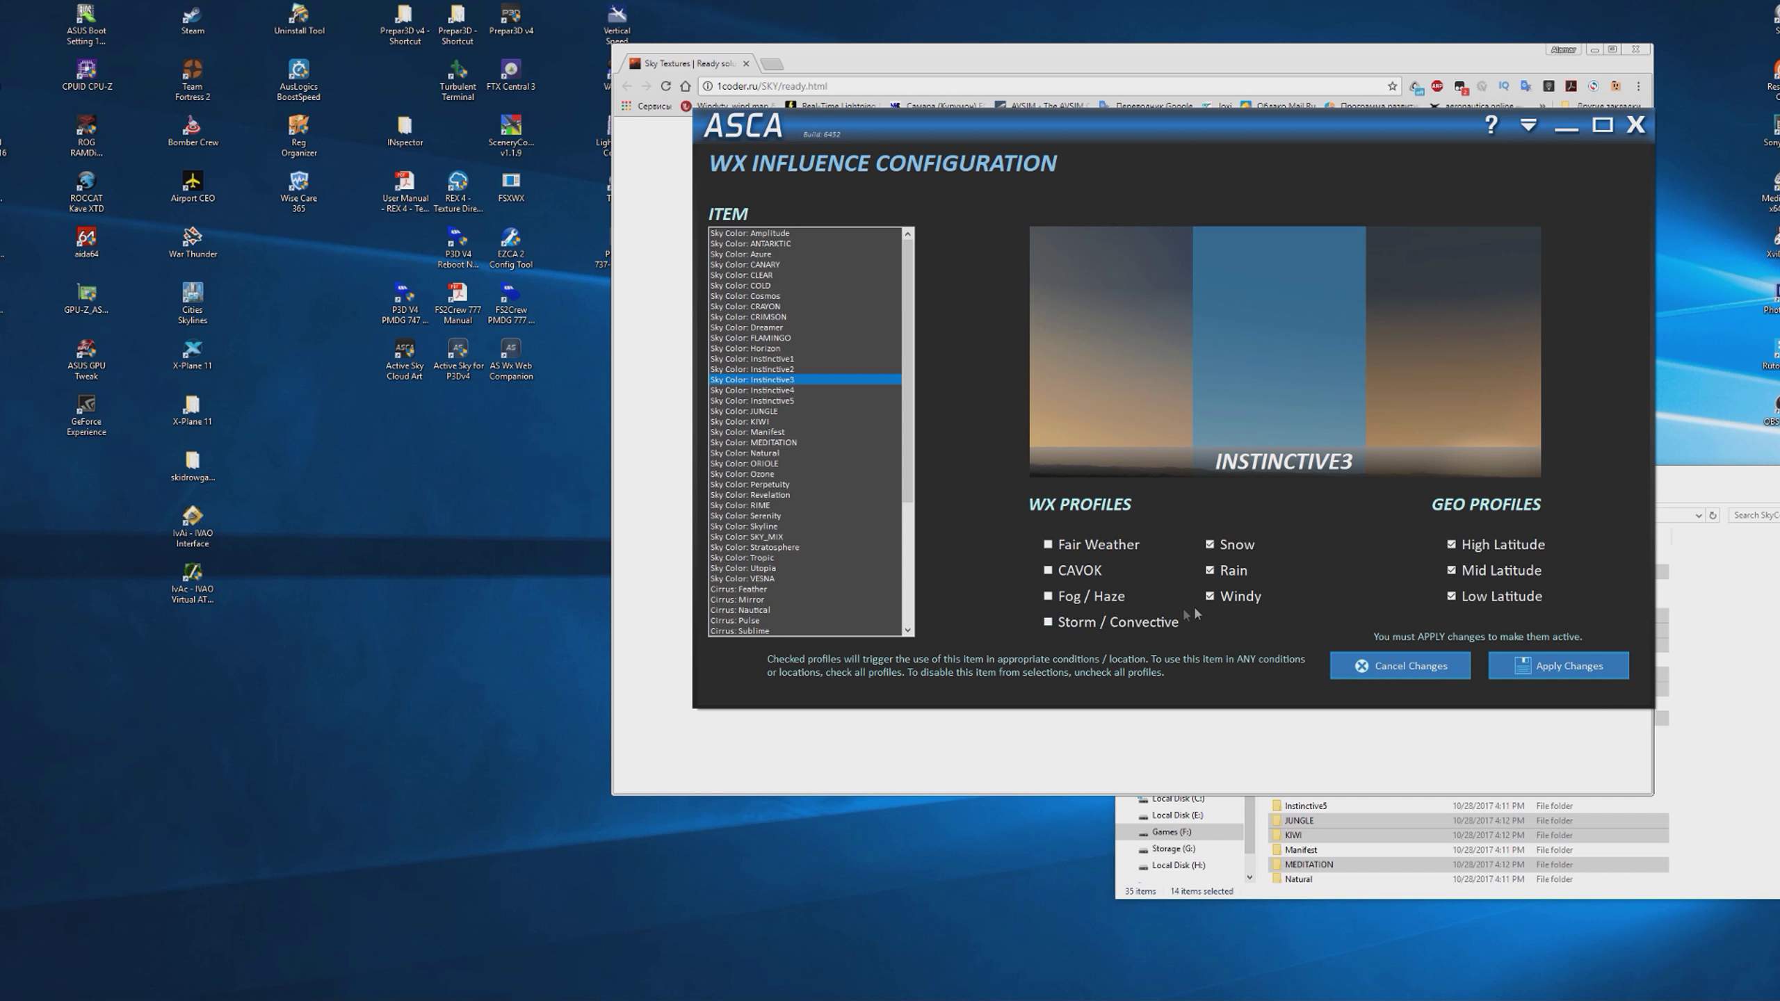
{"action": "left_click", "coordinate": [1227, 549]}
{"action": "left_click", "coordinate": [1514, 604]}
{"action": "left_click", "coordinate": [1557, 666]}
- Clear all weather and latitude profiles of the Instinctive2 sky color and apply the changes
{"action": "left_click", "coordinate": [765, 369]}
{"action": "left_click", "coordinate": [1078, 570]}
{"action": "left_click", "coordinate": [1079, 620]}
{"action": "left_click", "coordinate": [1227, 576]}
{"action": "left_click", "coordinate": [1237, 548]}
{"action": "left_click", "coordinate": [1448, 573]}
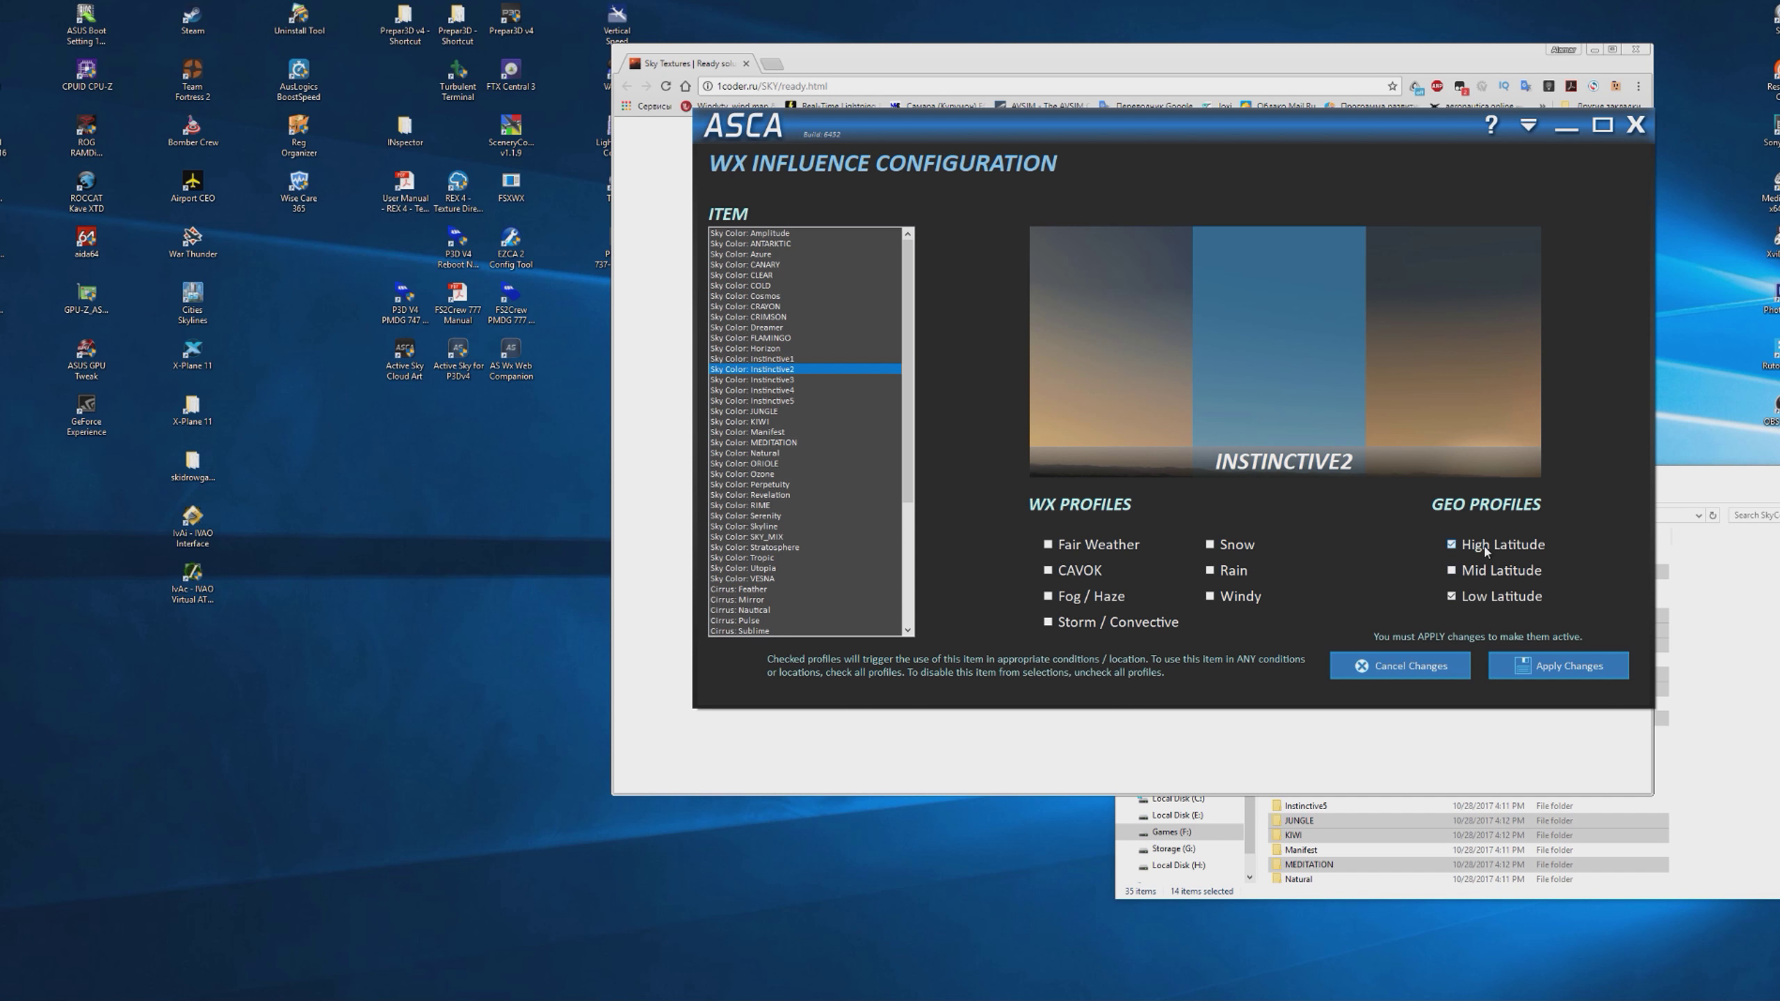
{"action": "left_click", "coordinate": [1470, 603]}
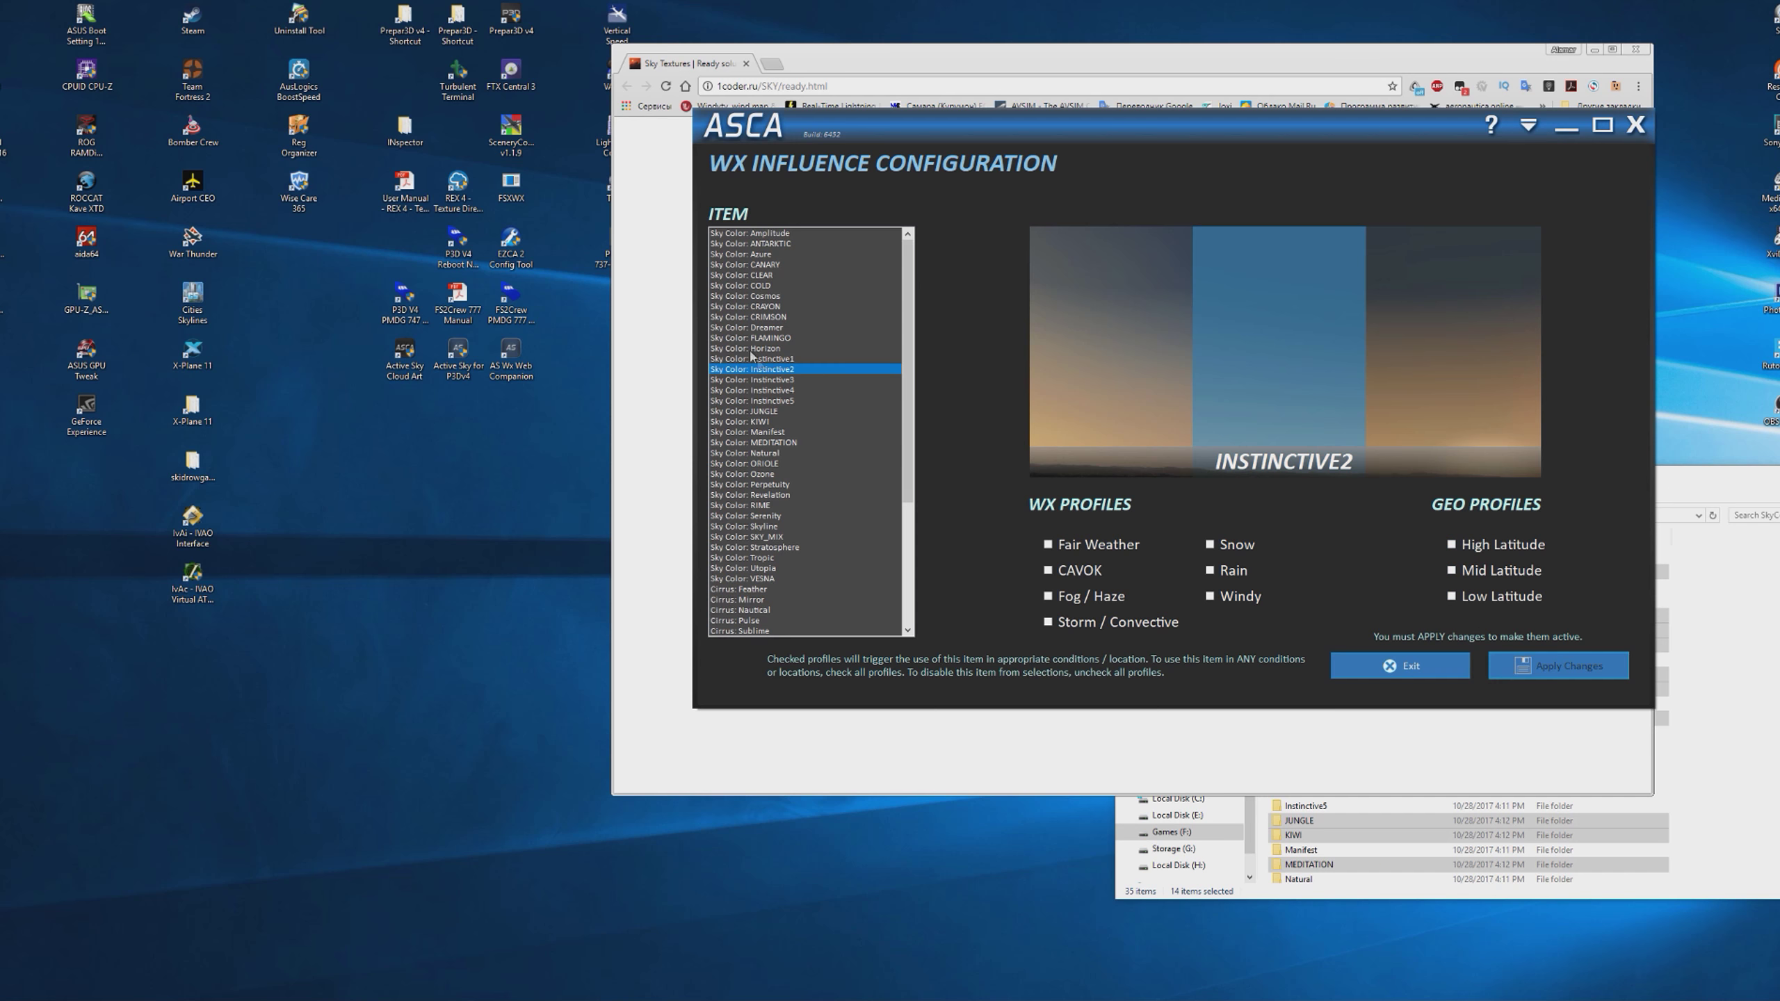
- Clear all weather and latitude profiles of the Instinctive1 sky color and apply the changes
{"action": "left_click", "coordinate": [764, 359]}
{"action": "left_click", "coordinate": [1094, 547]}
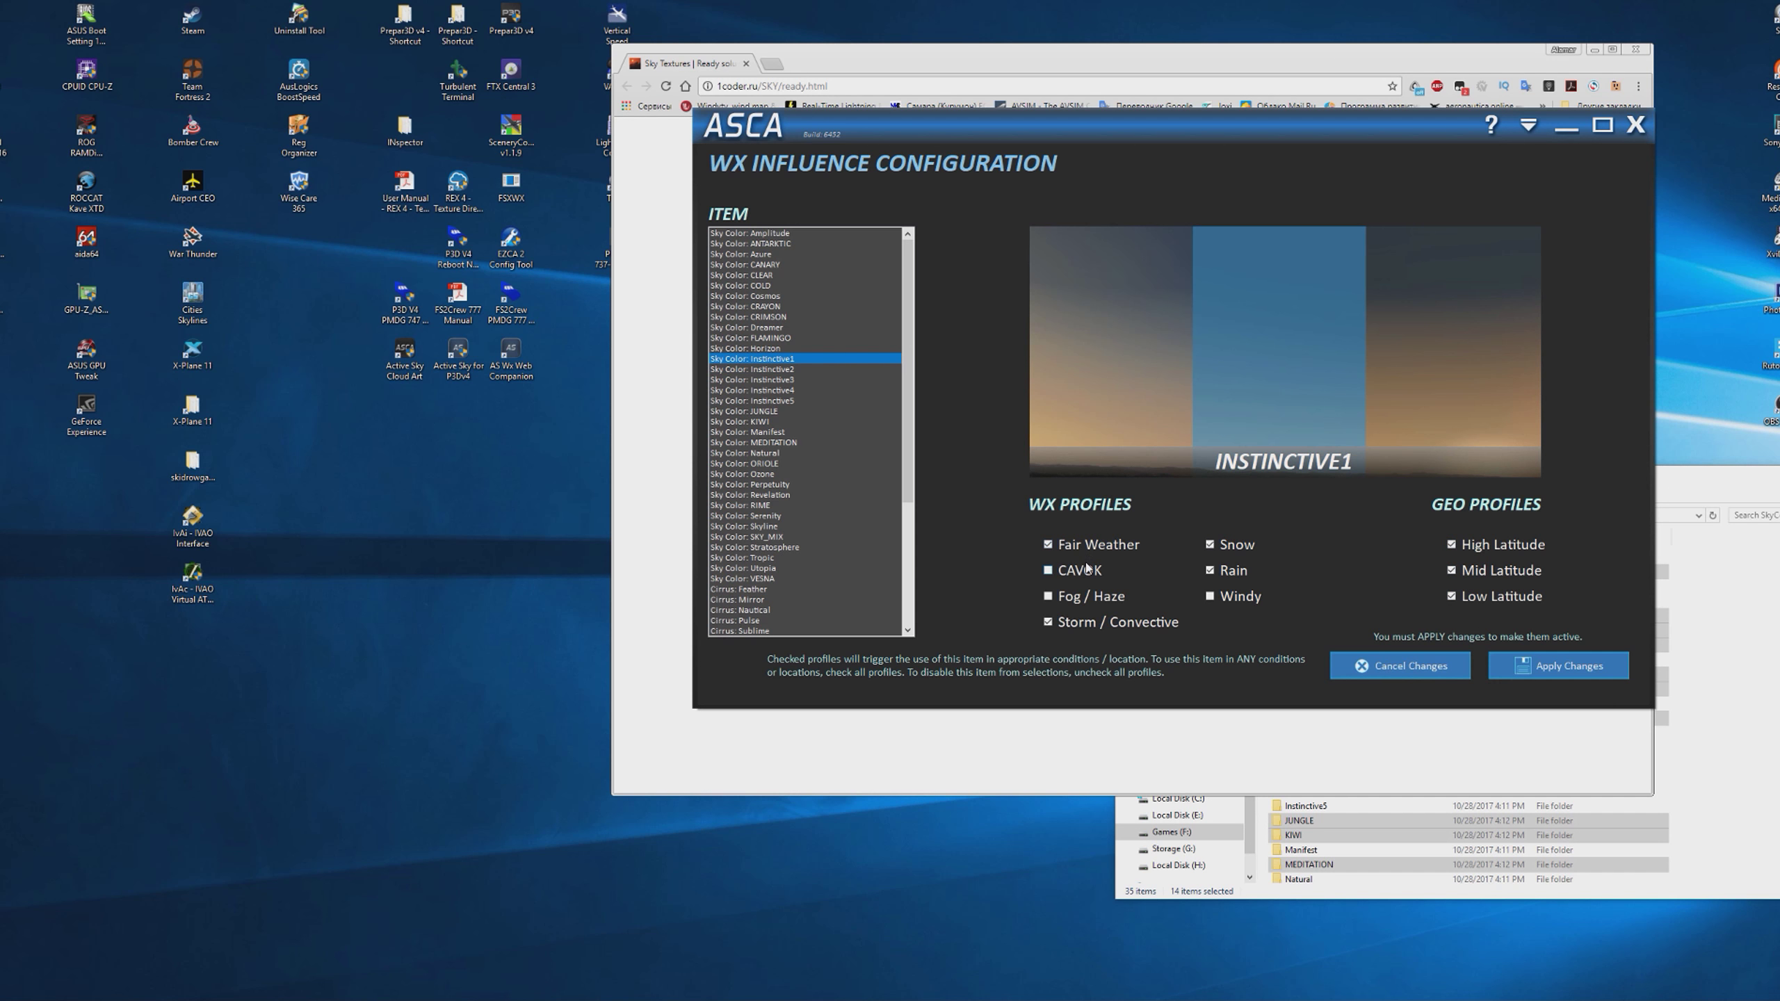
{"action": "left_click", "coordinate": [1094, 547]}
{"action": "left_click", "coordinate": [1099, 622]}
{"action": "left_click", "coordinate": [1227, 576]}
{"action": "left_click", "coordinate": [1465, 557]}
{"action": "left_click", "coordinate": [1466, 571]}
{"action": "left_click", "coordinate": [1464, 602]}
{"action": "left_click", "coordinate": [1522, 670]}
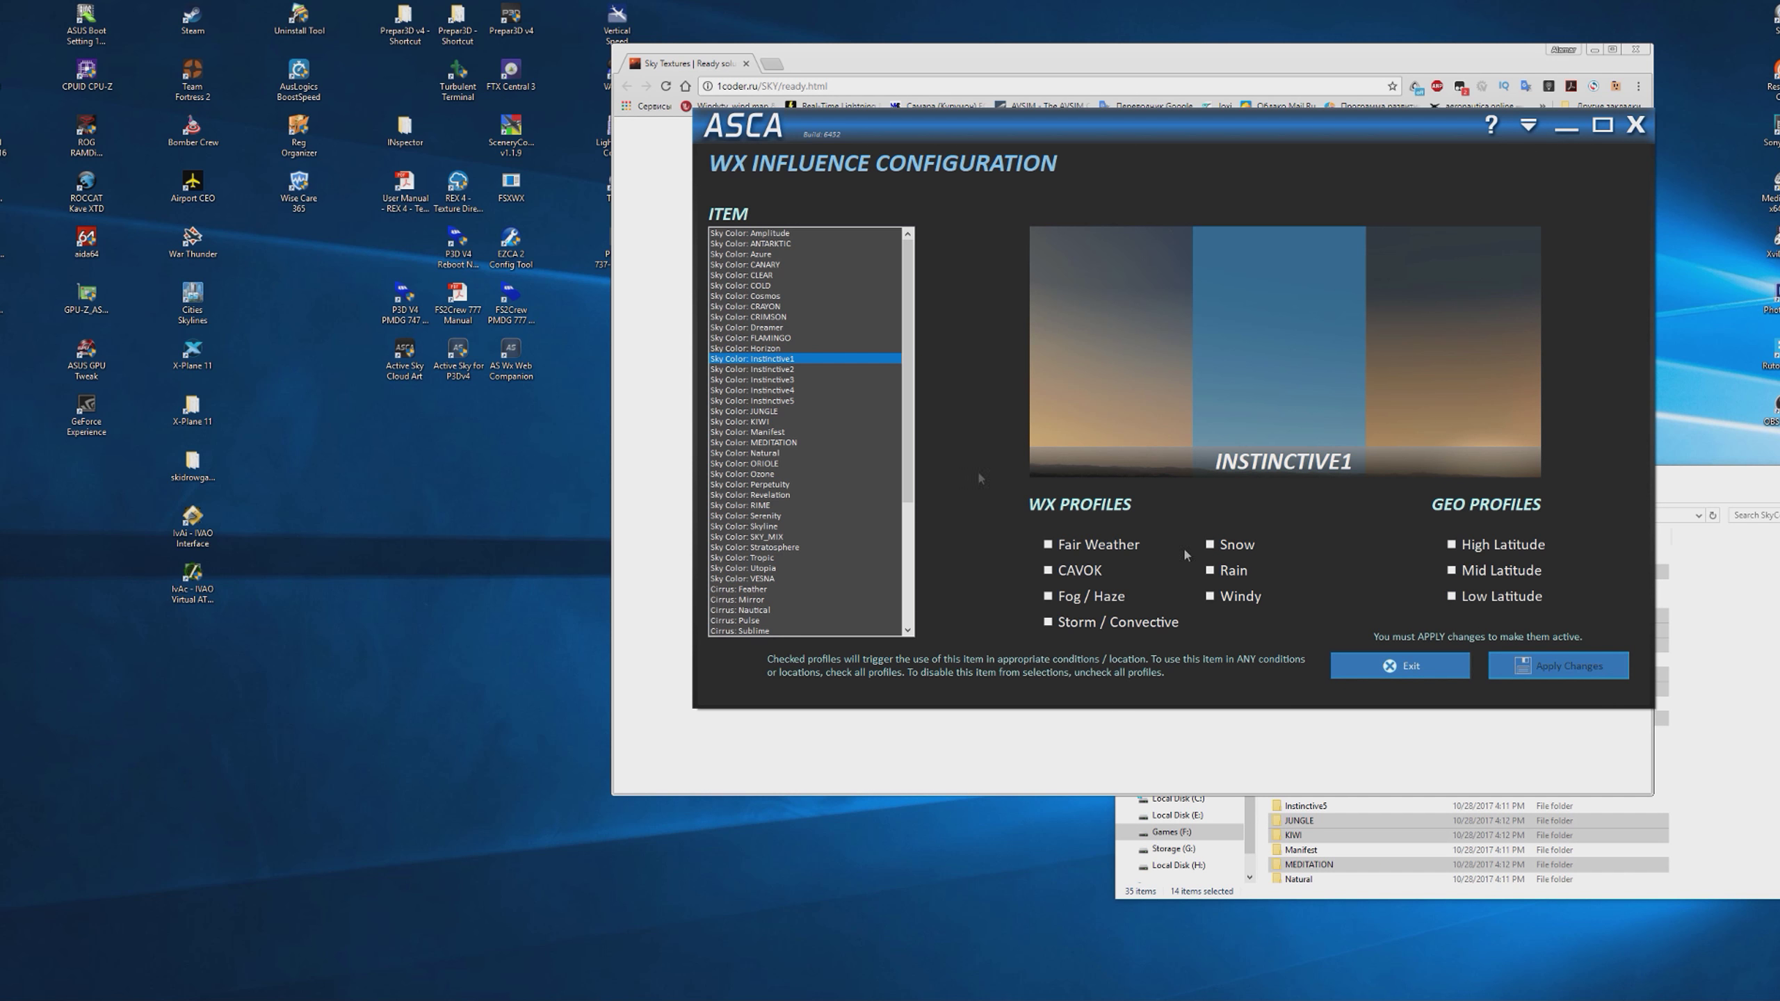
- Clear Fair Weather, CAVOK, Mid Latitude and Low Latitude from the Horizon sky color and apply the changes
{"action": "left_click", "coordinate": [755, 349]}
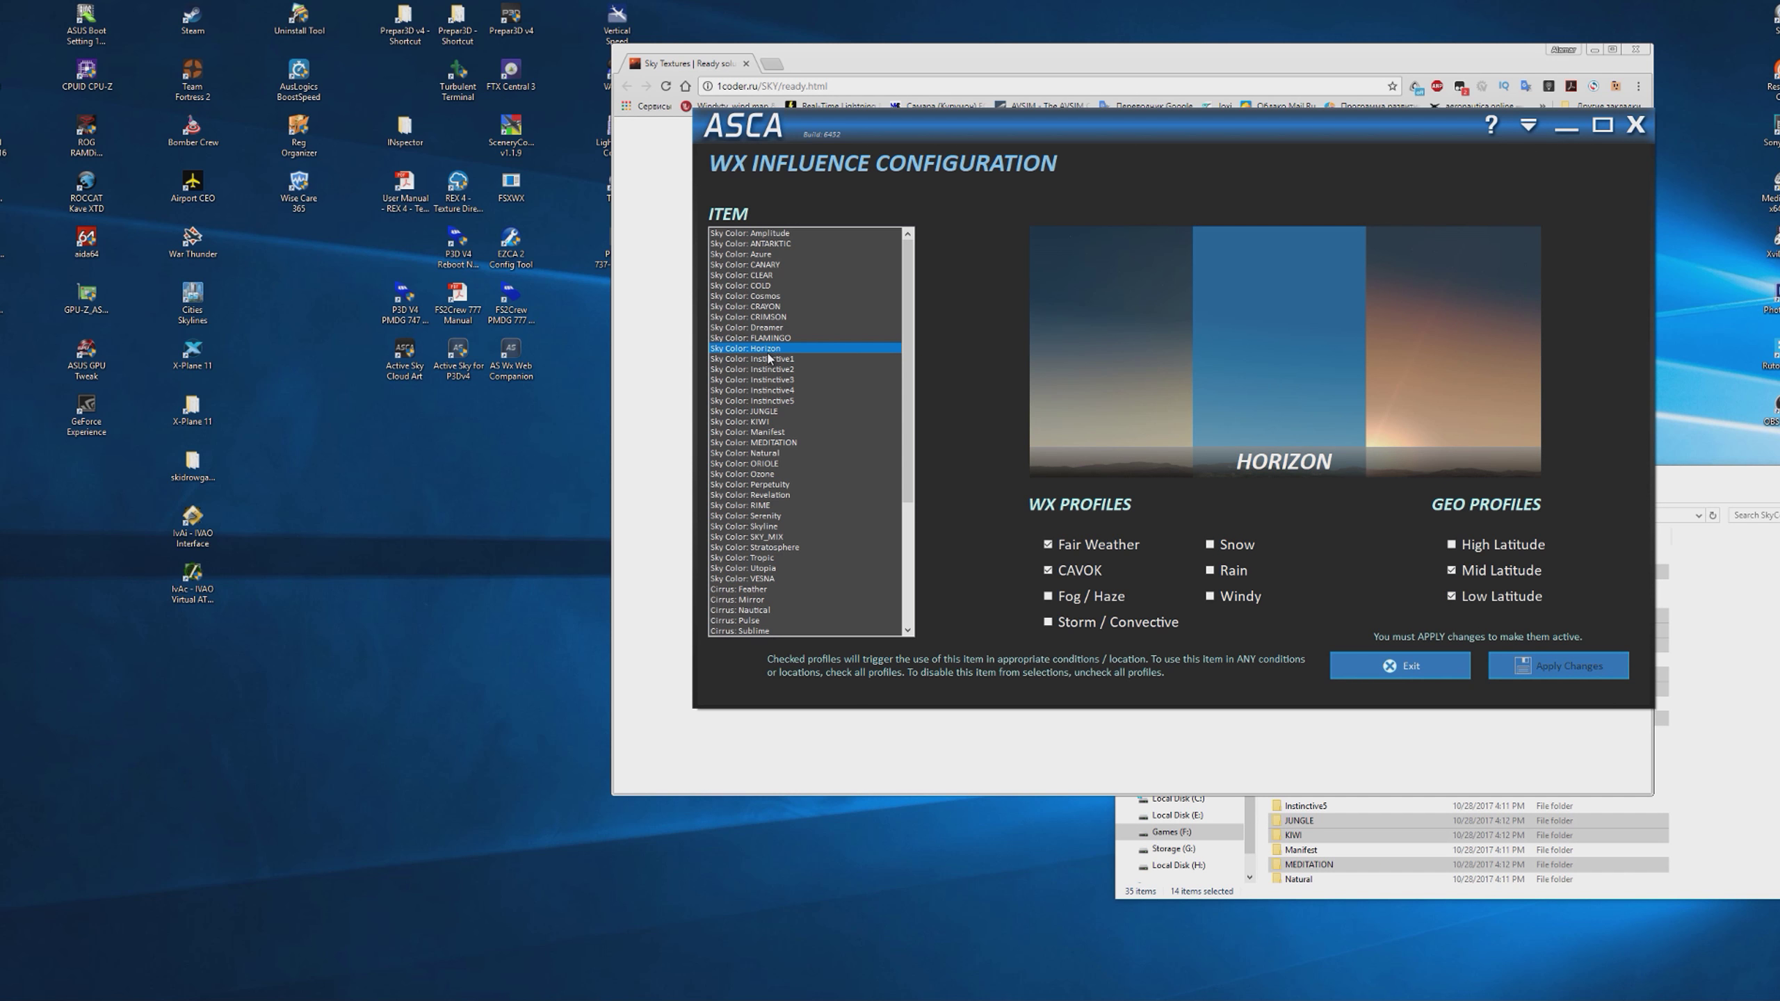
{"action": "left_click", "coordinate": [1464, 572]}
{"action": "left_click", "coordinate": [1465, 597]}
{"action": "left_click", "coordinate": [1526, 663]}
{"action": "left_click", "coordinate": [1061, 569]}
{"action": "left_click", "coordinate": [1082, 546]}
{"action": "left_click", "coordinate": [1559, 666]}
- Check the profiles assigned to the Dreamer, Cosmos, Azure and Amplitude sky colors
{"action": "left_click", "coordinate": [769, 328]}
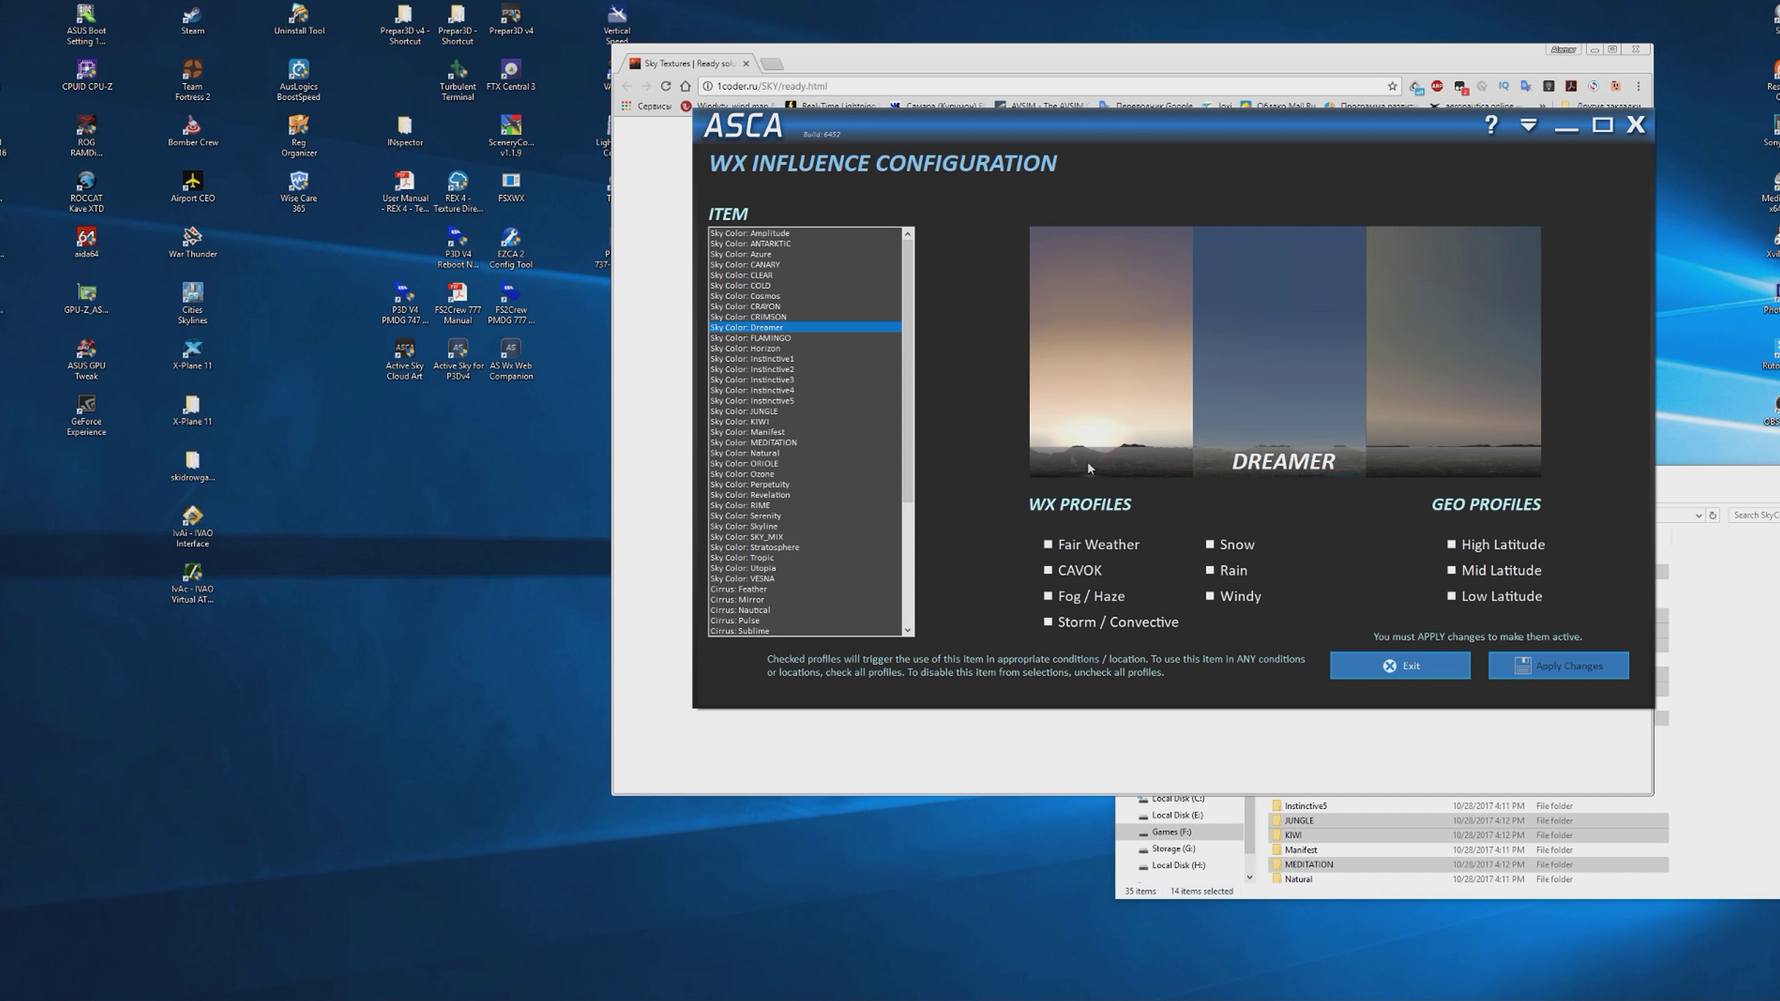
{"action": "left_click", "coordinate": [772, 296]}
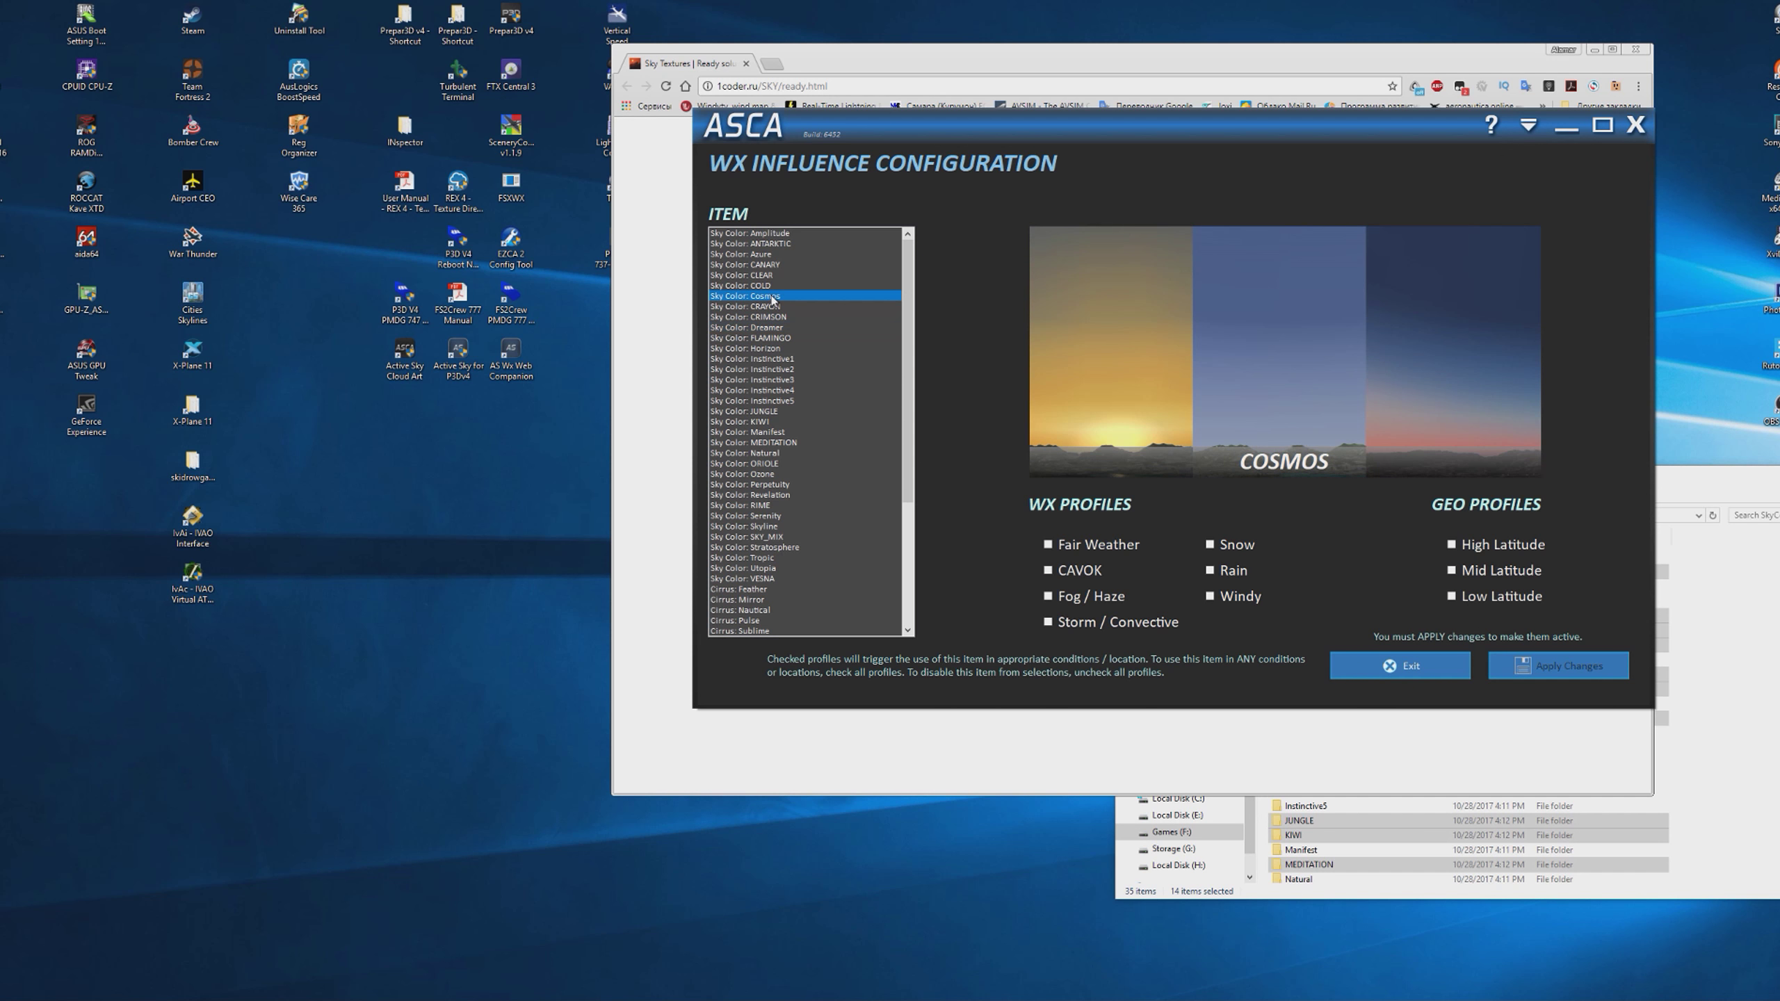
{"action": "left_click", "coordinate": [774, 255]}
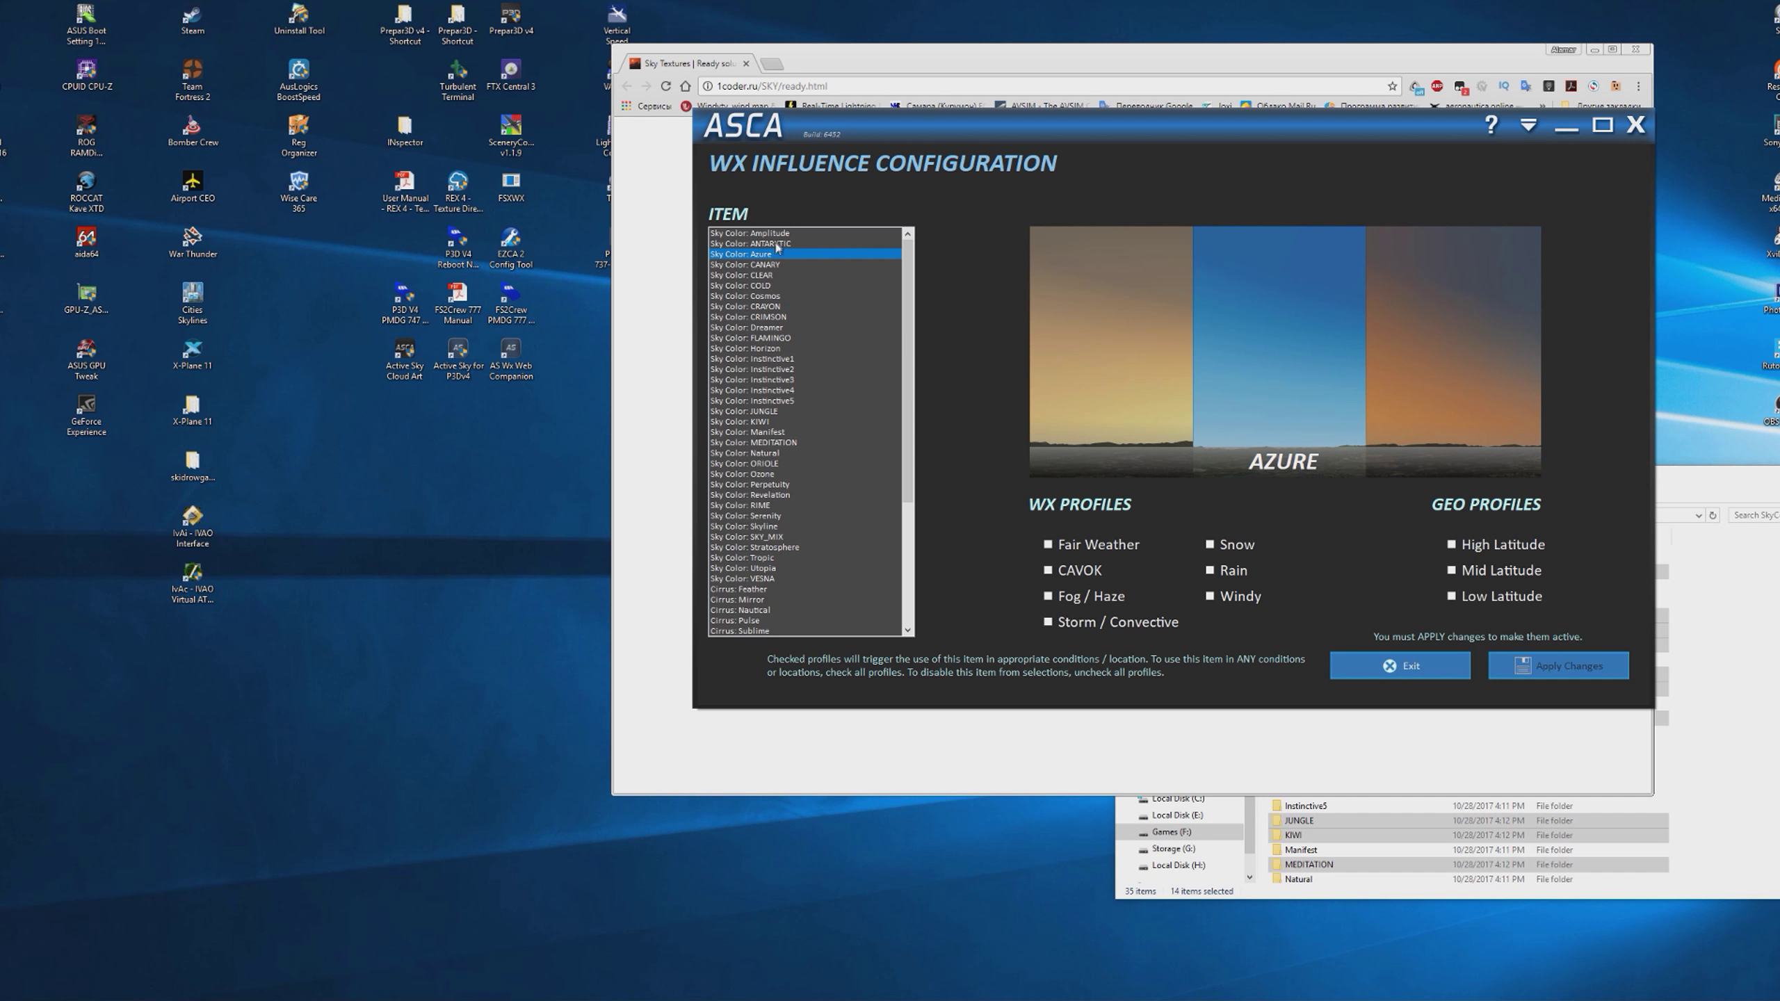
{"action": "left_click", "coordinate": [778, 234]}
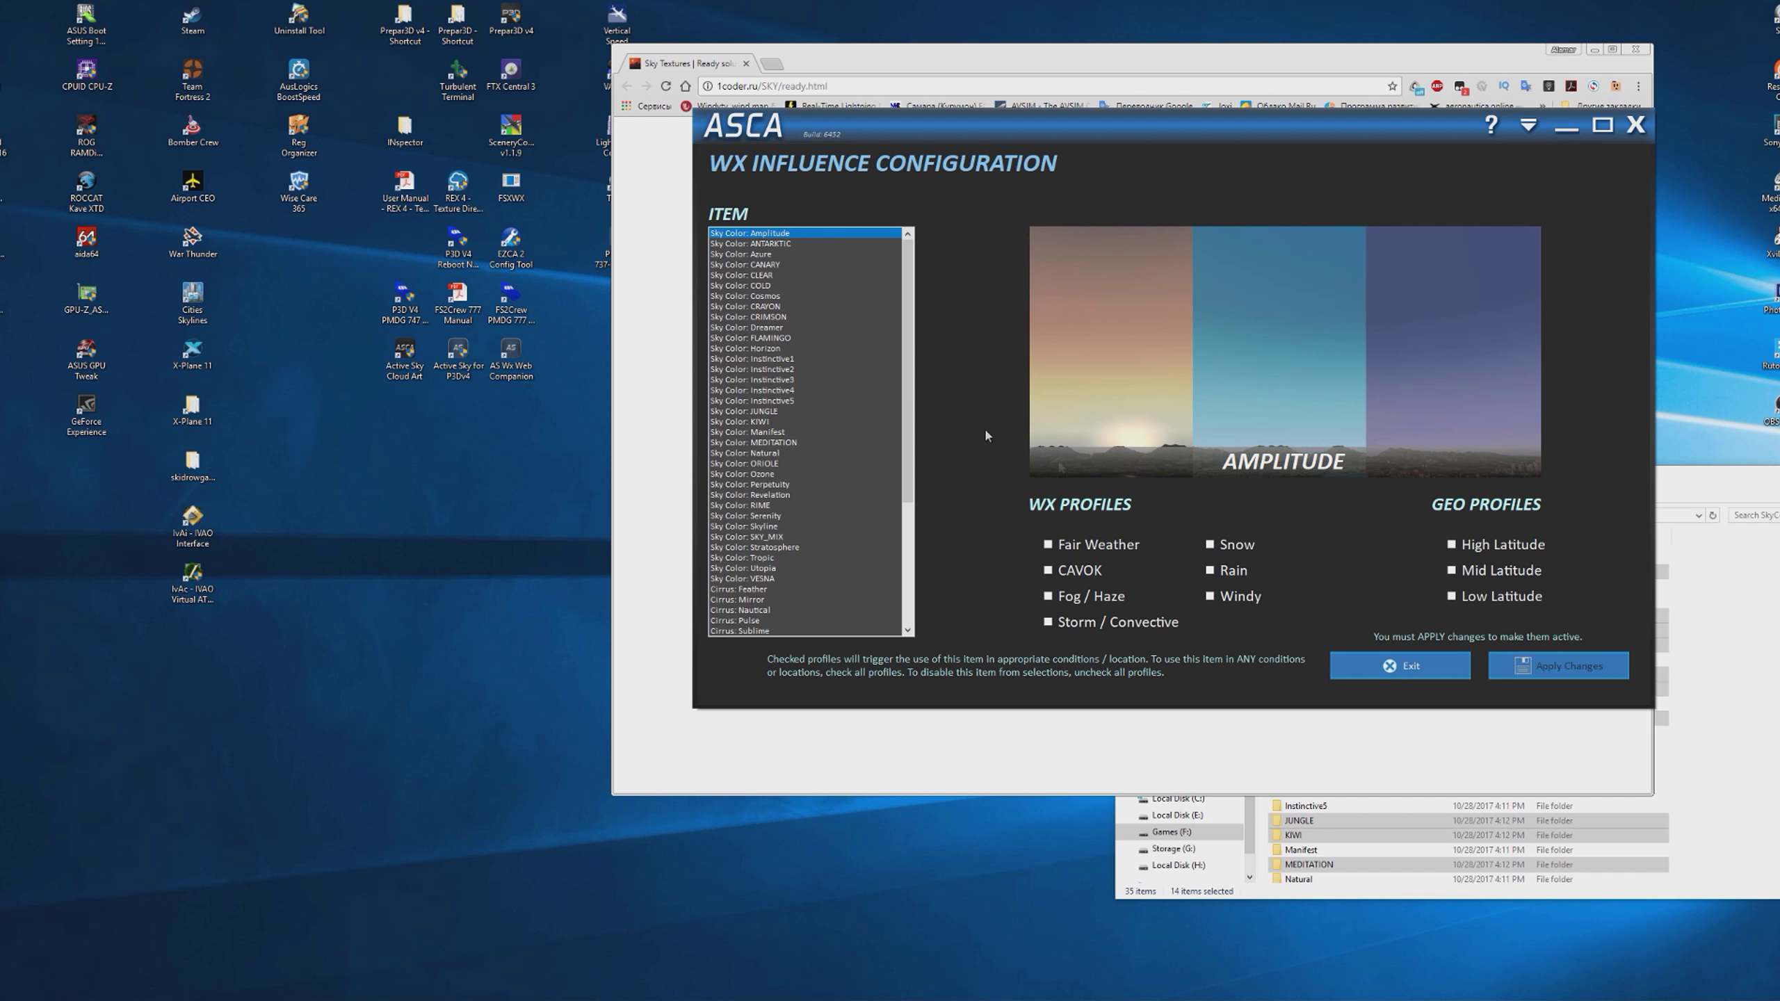
- Leave the weather influence configuration, save and apply the ASCA settings, and close the program
{"action": "left_click", "coordinate": [1400, 663]}
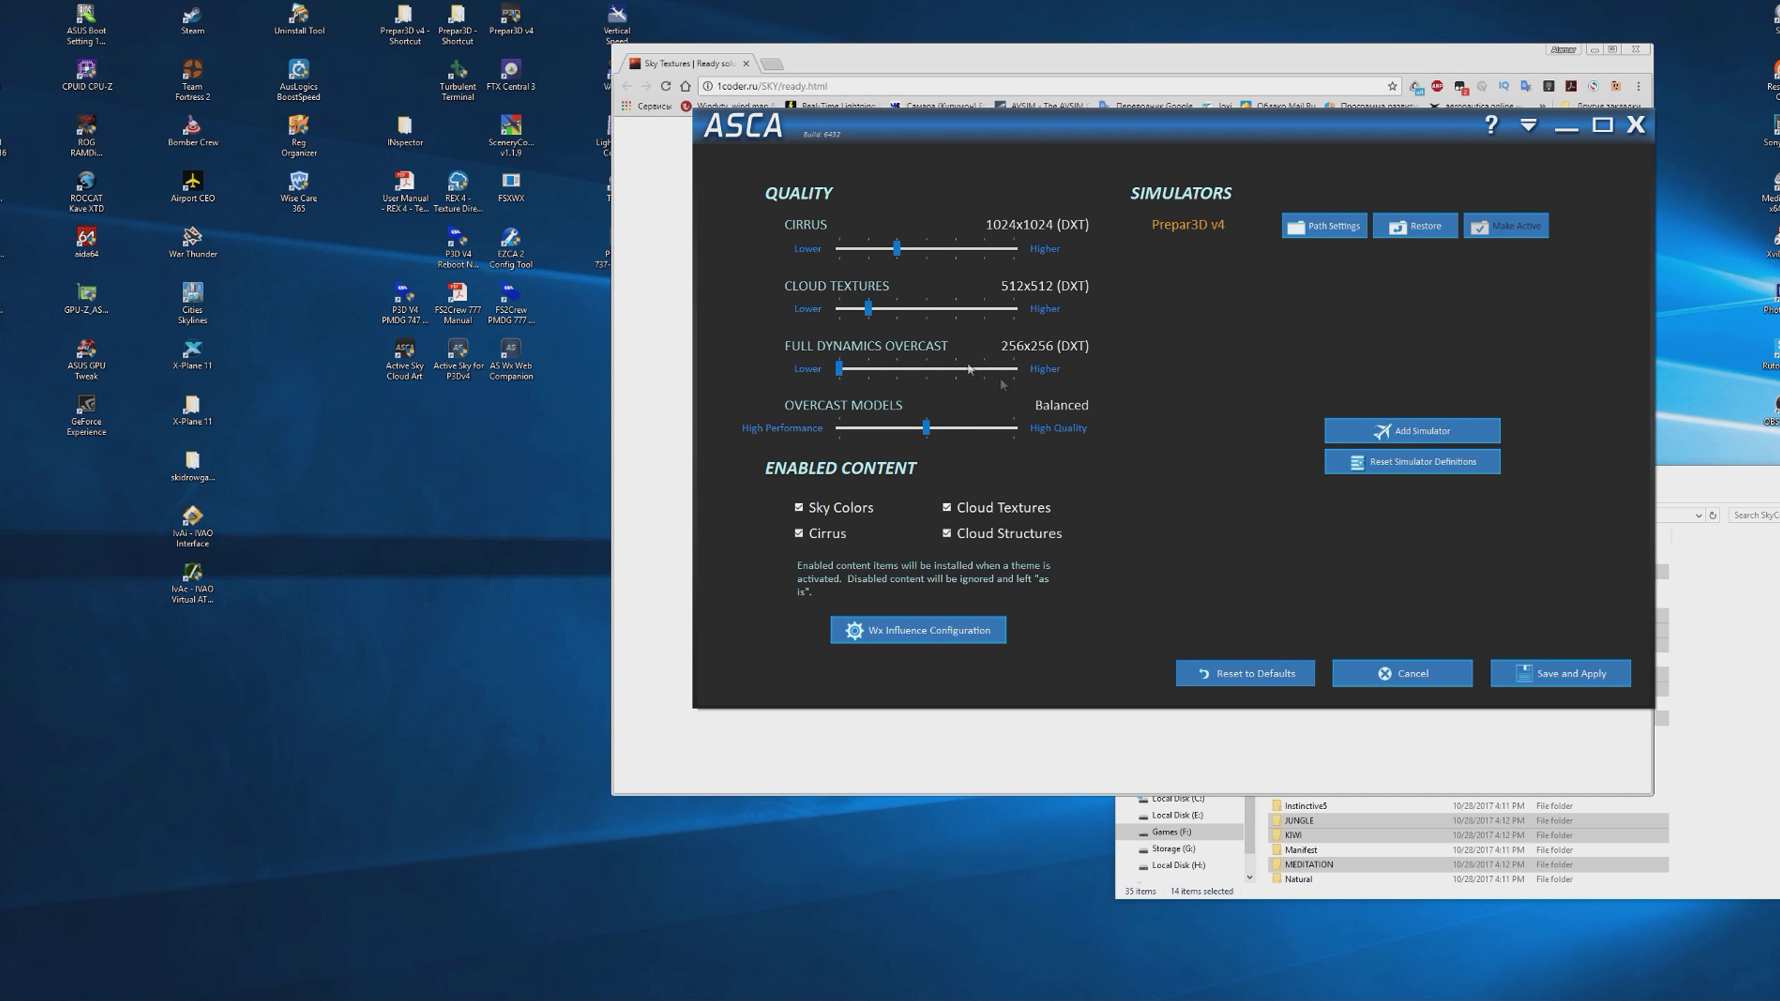
{"action": "left_click", "coordinate": [1569, 675]}
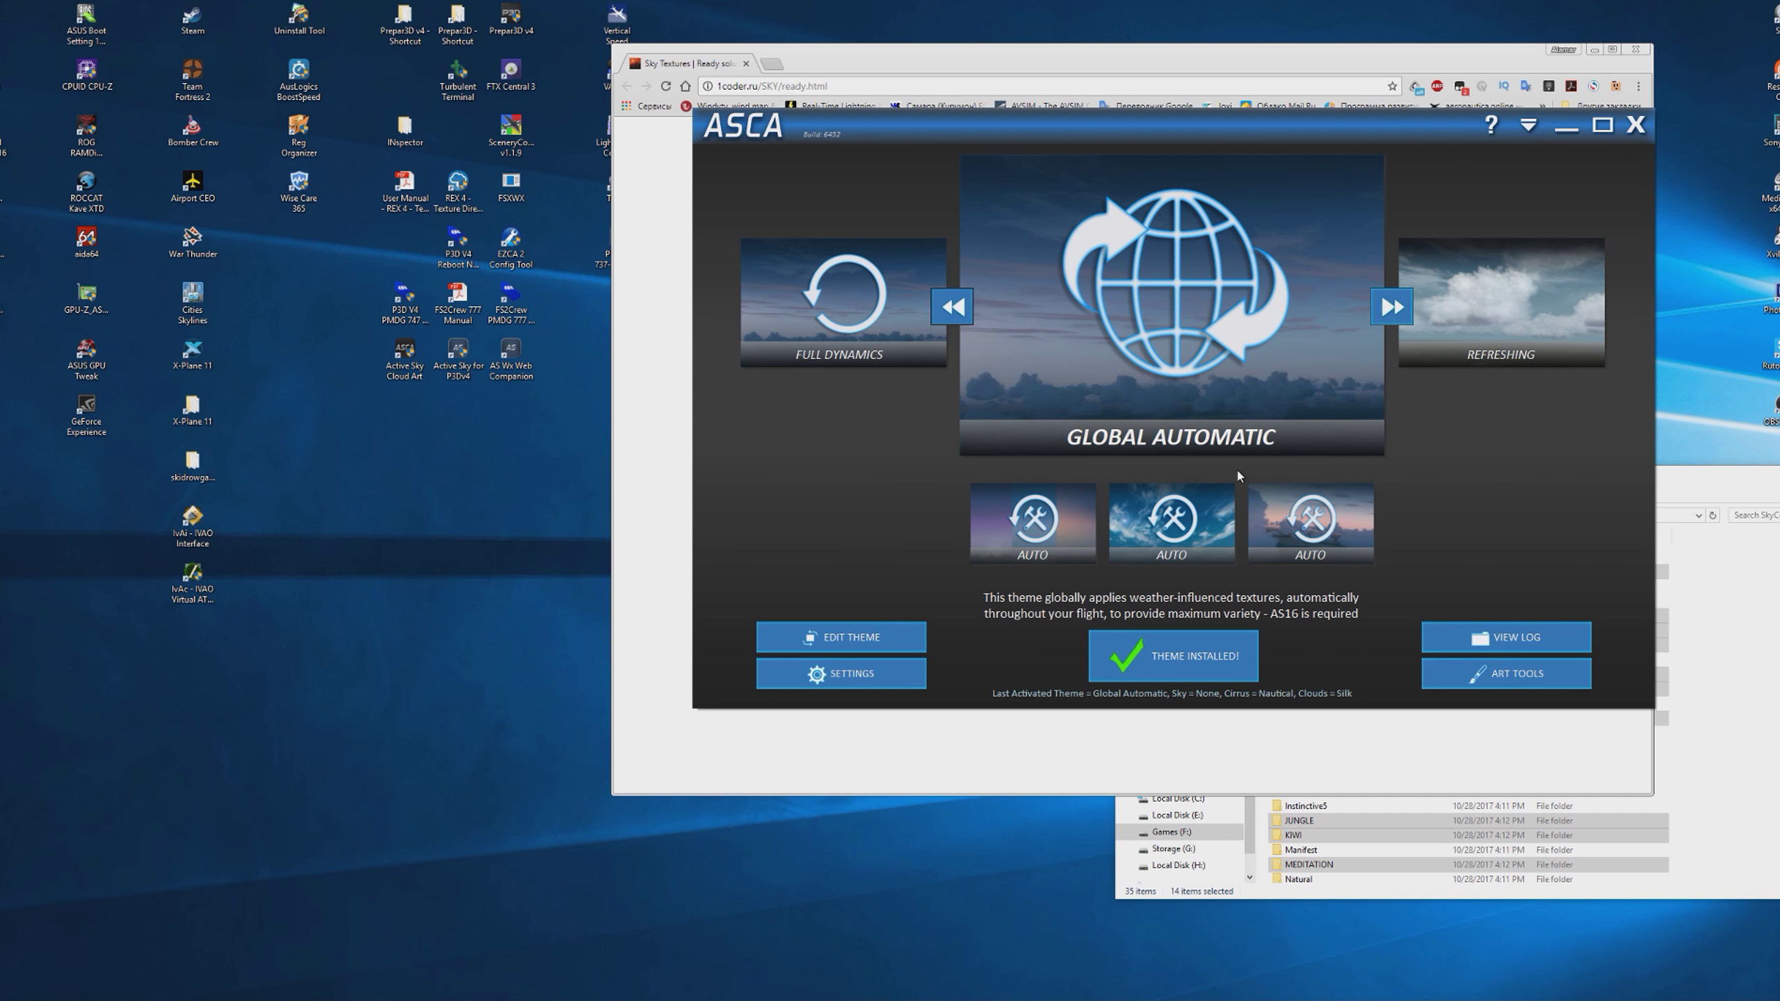
{"action": "left_click", "coordinate": [1635, 125]}
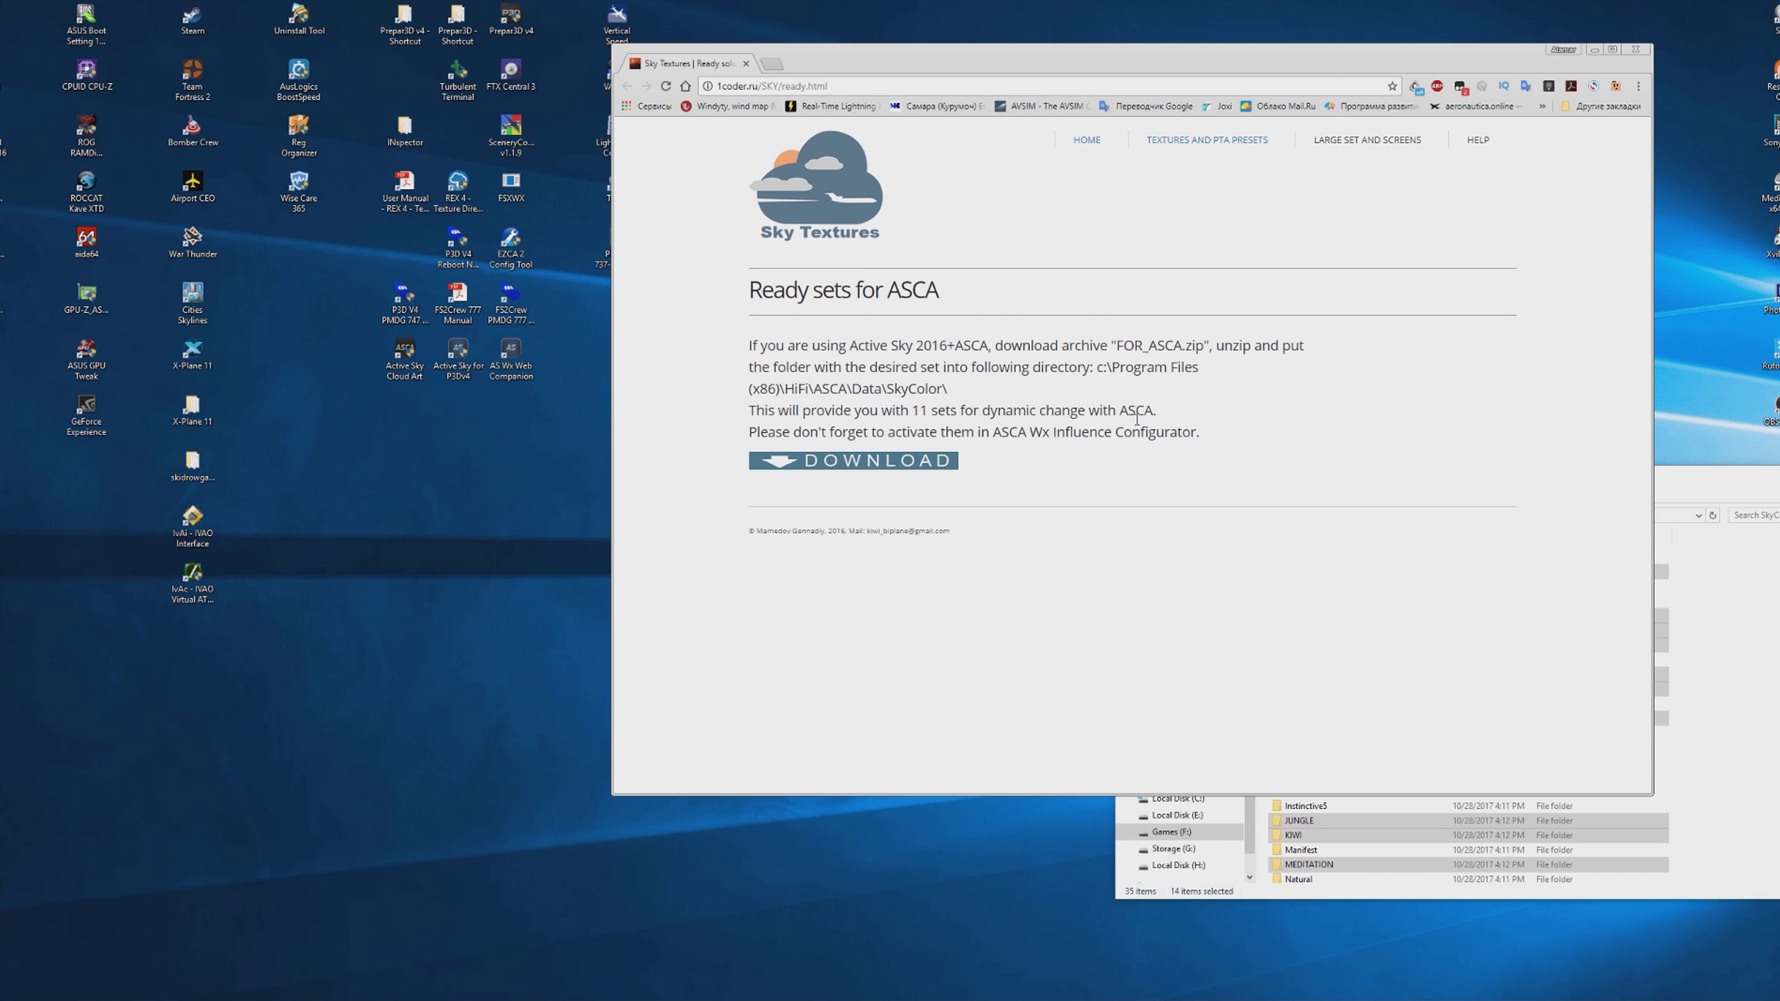